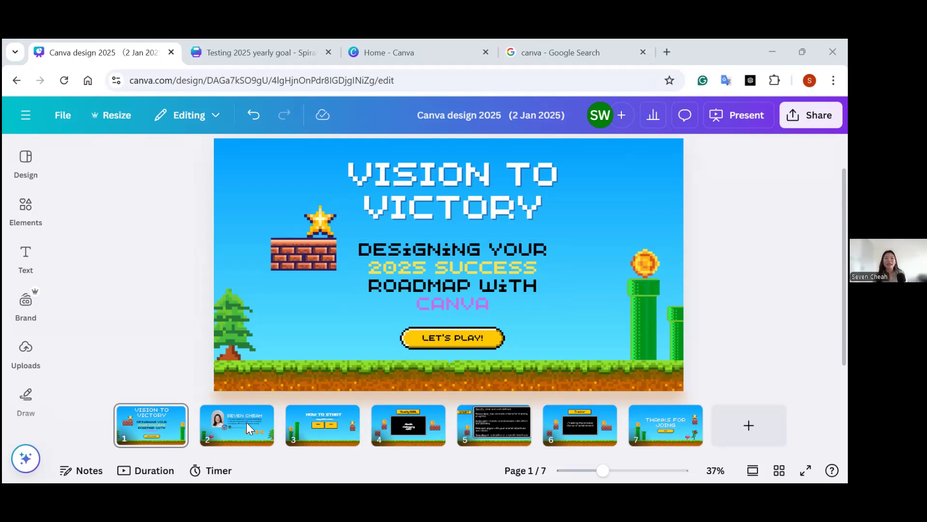
Page through the presentation from the speaker profile page to the How to Start page.
{"action": "left_click", "coordinate": [232, 443]}
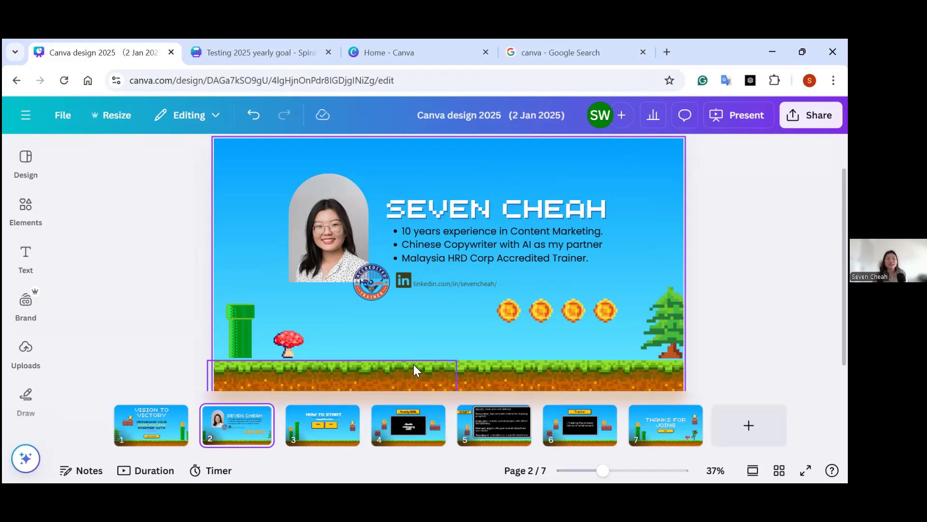
{"action": "key", "text": "Page_Down"}
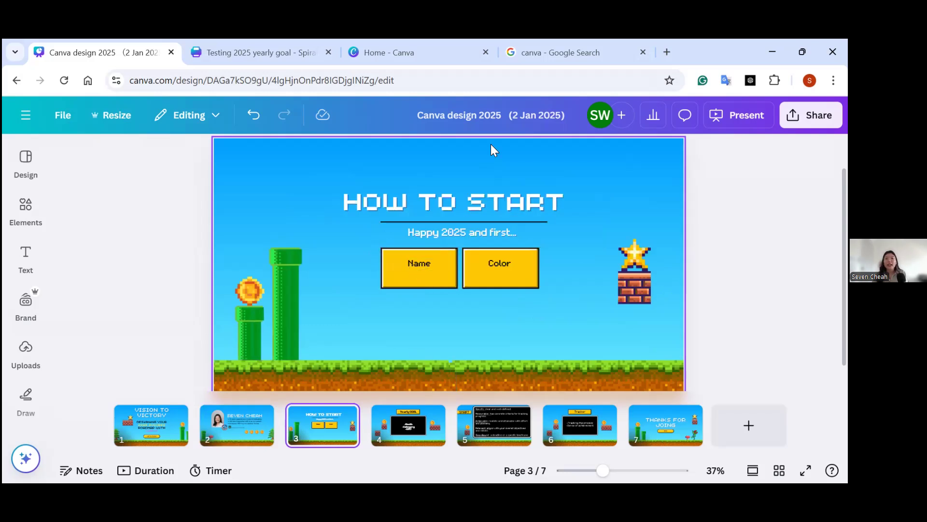
{"action": "left_click", "coordinate": [177, 81]}
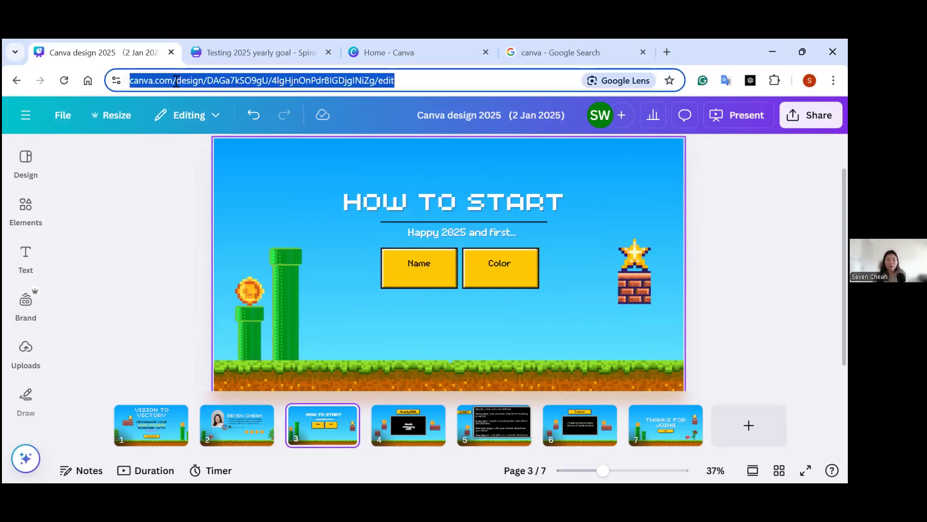
Switch to the Google search for canva and open the Canva home page from the canva.com result.
{"action": "left_click", "coordinate": [612, 42]}
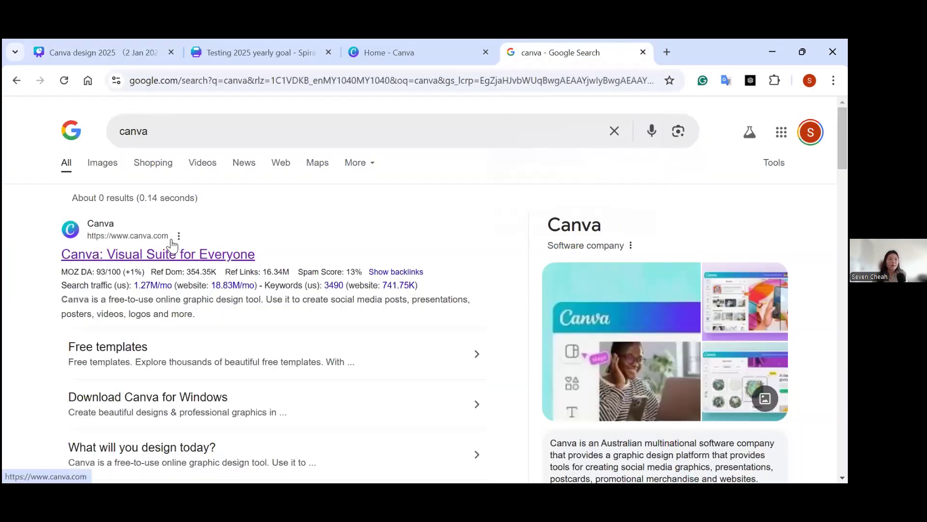
{"action": "left_click", "coordinate": [163, 133]}
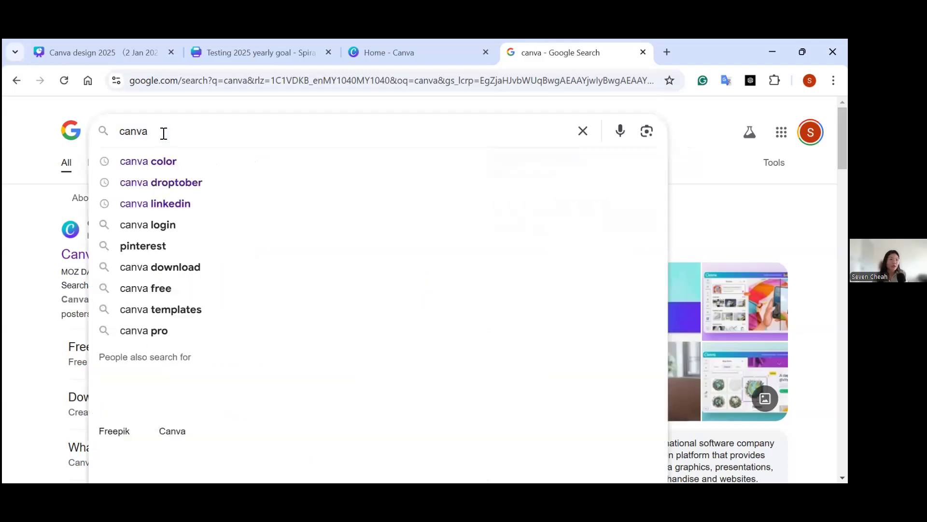
{"action": "left_click", "coordinate": [86, 269]}
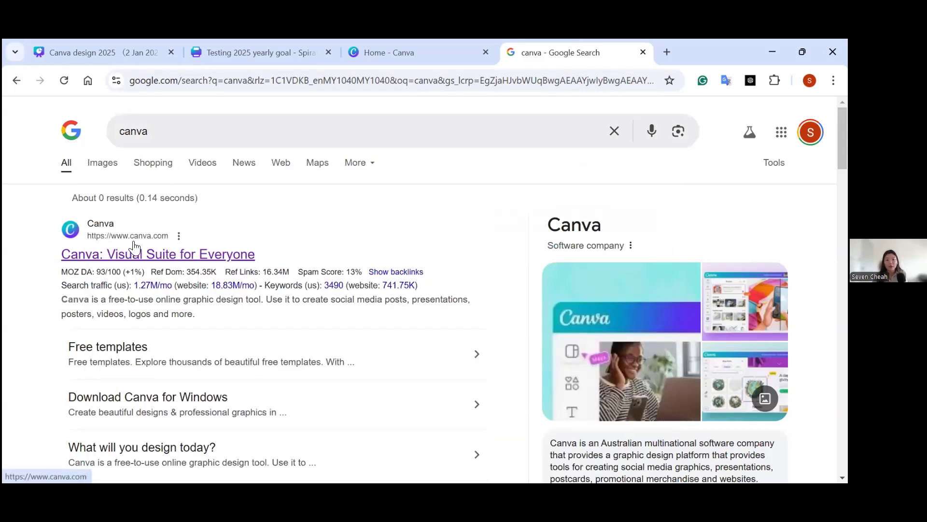
{"action": "left_click", "coordinate": [163, 254]}
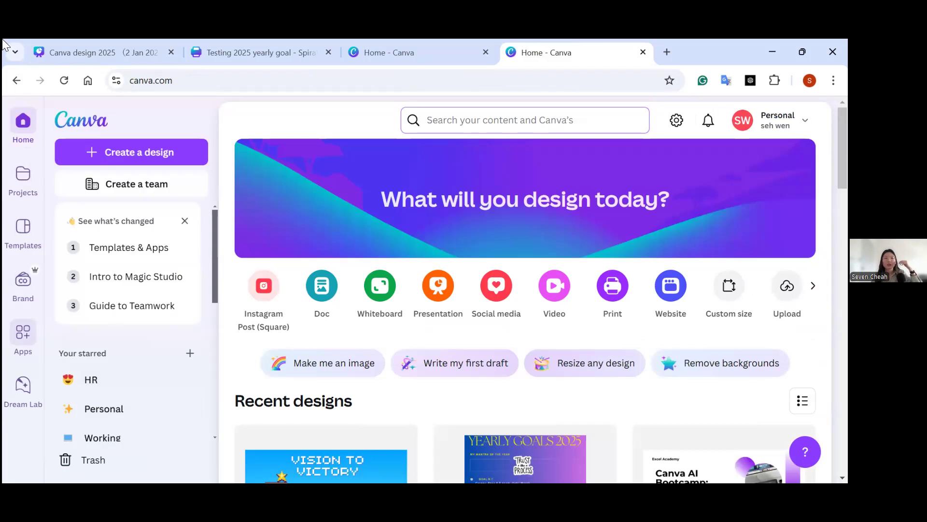
Return to the 2025 presentation design and fill in the Name box on the How to Start page with the presenter's first name.
{"action": "left_click", "coordinate": [155, 40]}
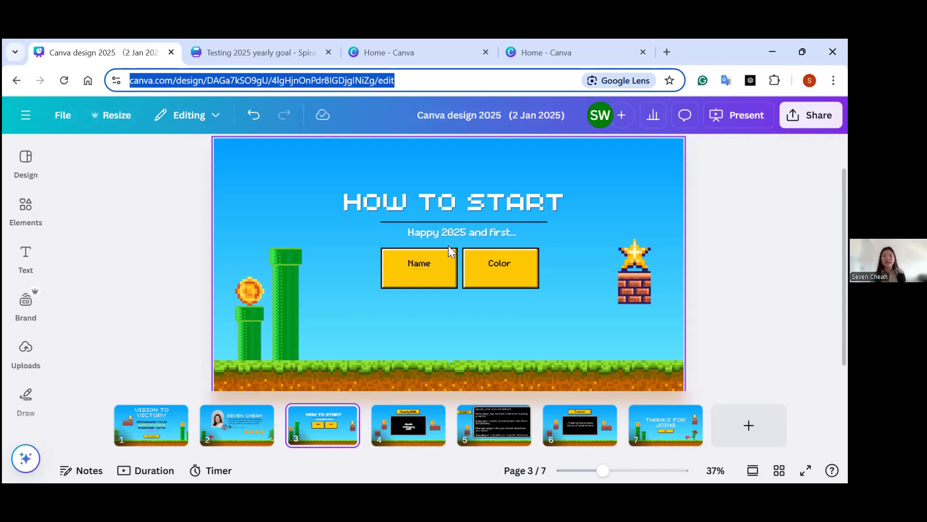
{"action": "left_click", "coordinate": [430, 265]}
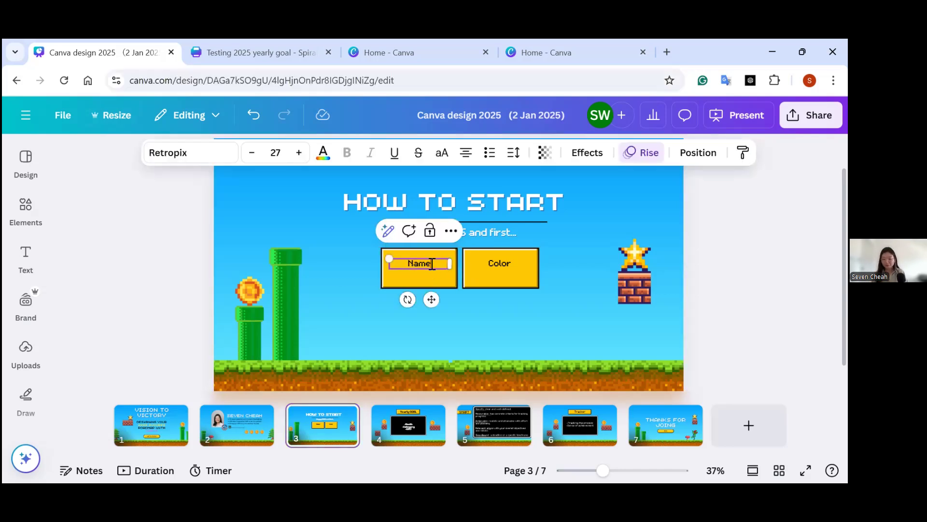
{"action": "type", "text": ":"}
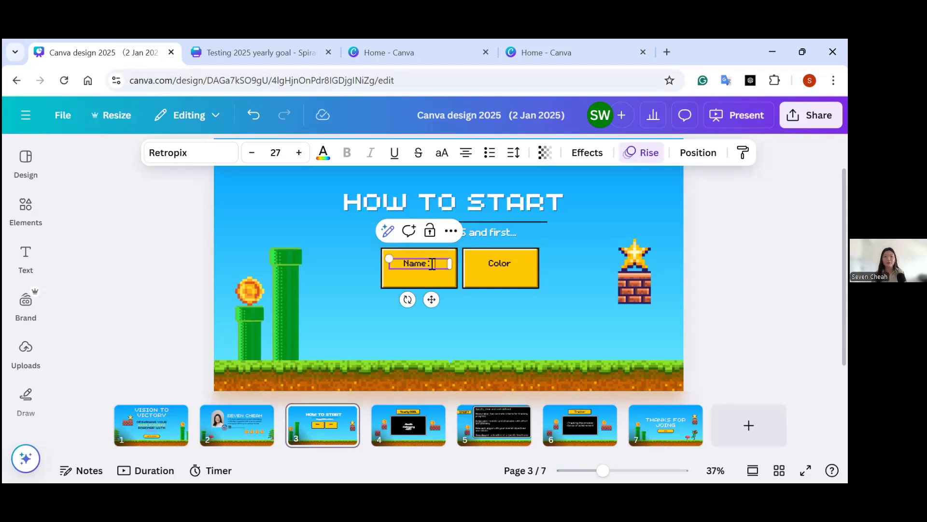
{"action": "type", "text": " Seven"}
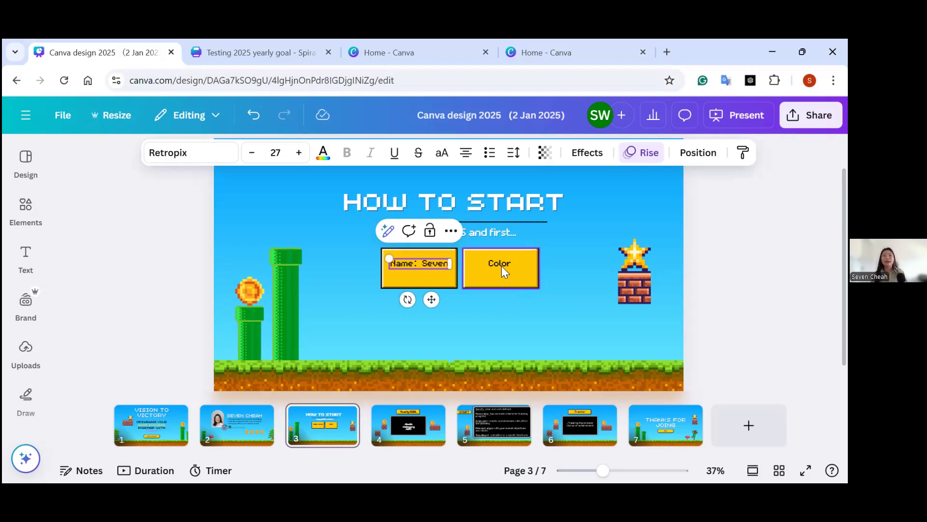
Complete the Color box on the How to Start page so it reads "Color: yellow".
{"action": "left_click", "coordinate": [501, 266]}
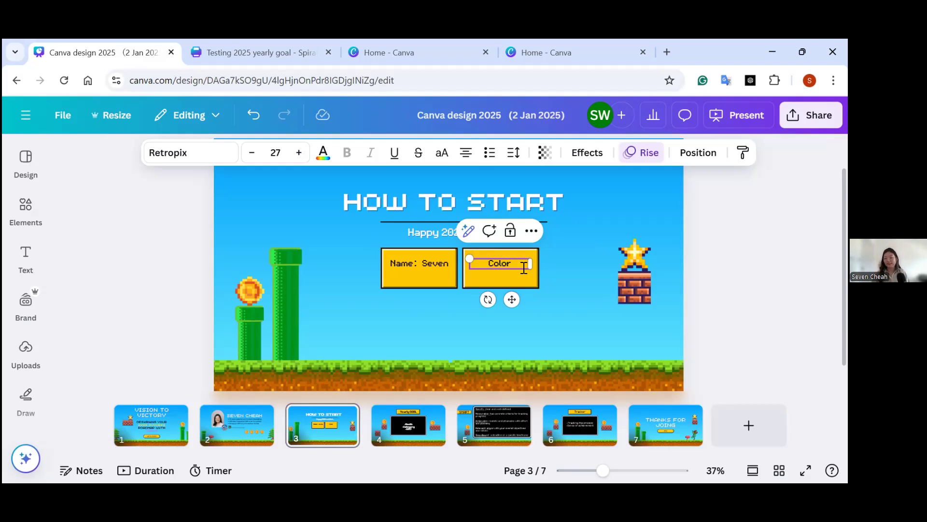
{"action": "type", "text": ": "}
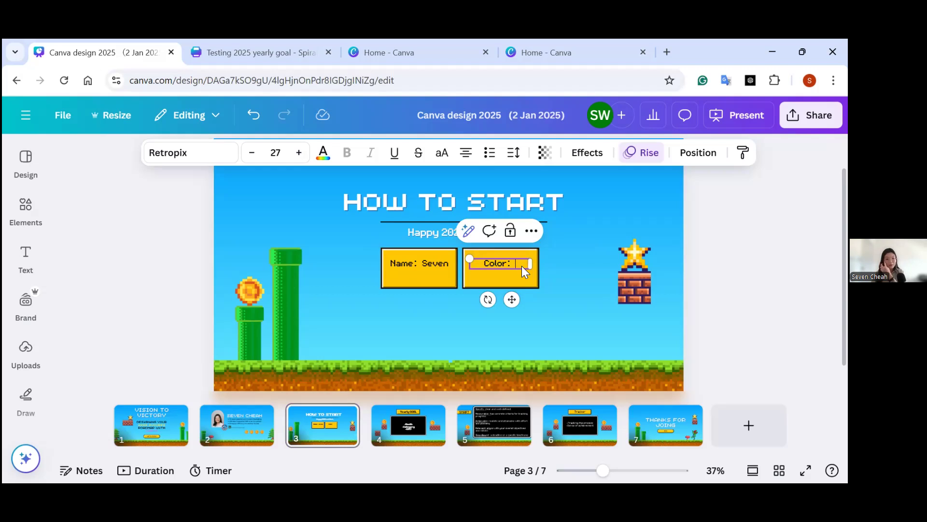
{"action": "type", "text": "yellow"}
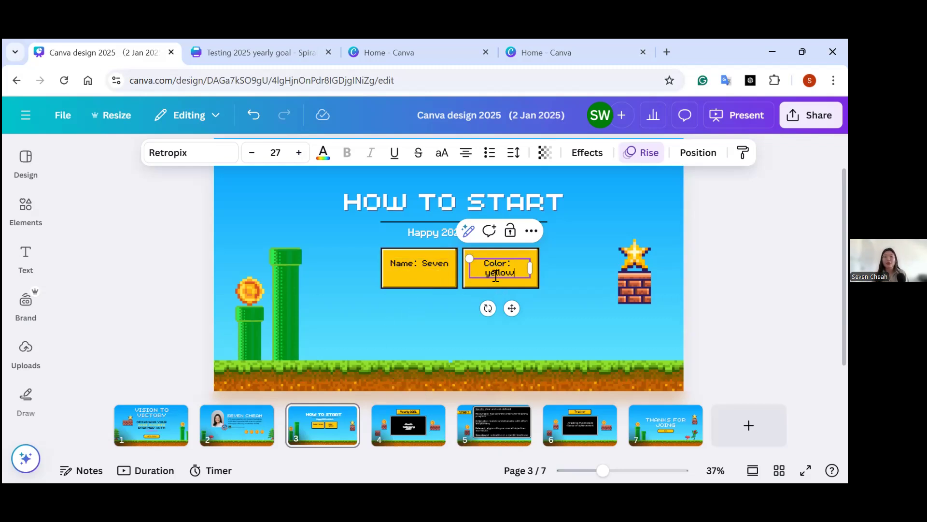
On the Yearly GOAL page, insert two blank lines after Category and move the text with its black frame up under the title.
{"action": "left_click", "coordinate": [410, 432]}
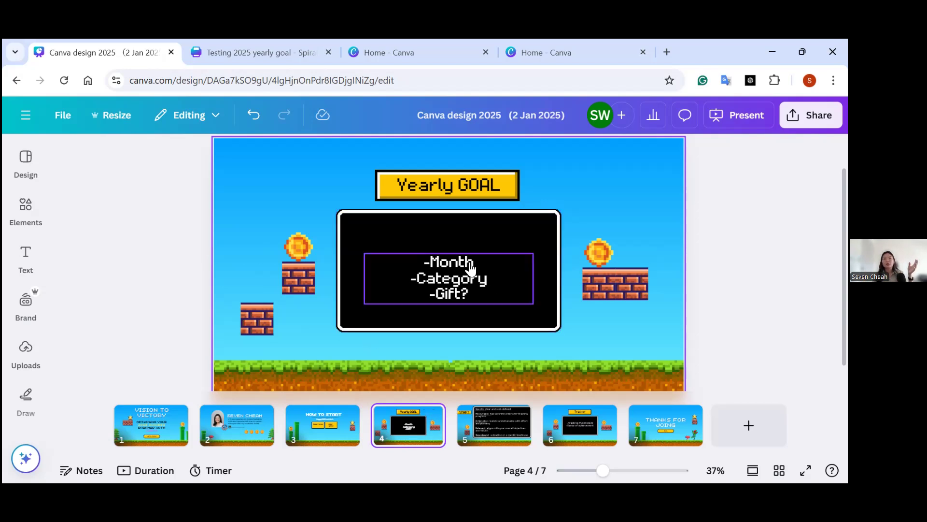
{"action": "left_click", "coordinate": [486, 261]}
{"action": "left_click", "coordinate": [486, 261]}
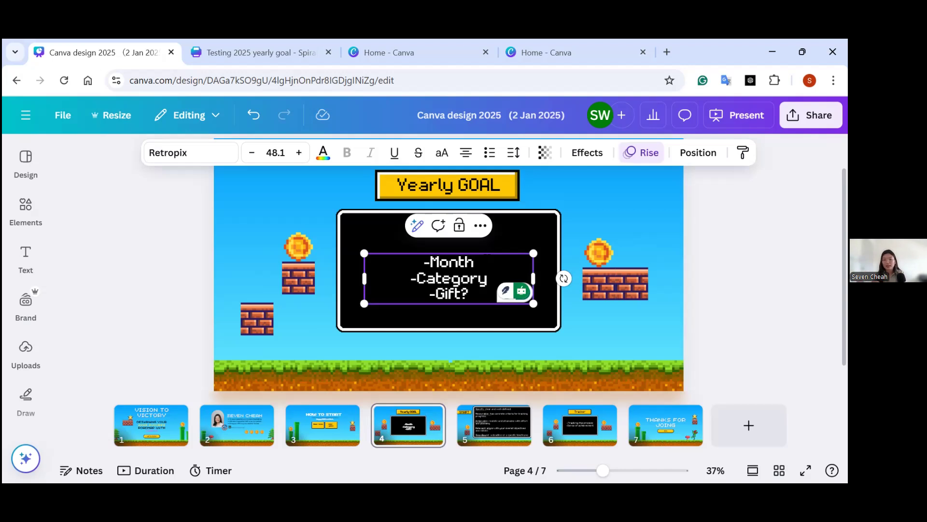
{"action": "left_click", "coordinate": [488, 279]}
{"action": "key", "text": "Return"}
{"action": "key", "text": "Return"}
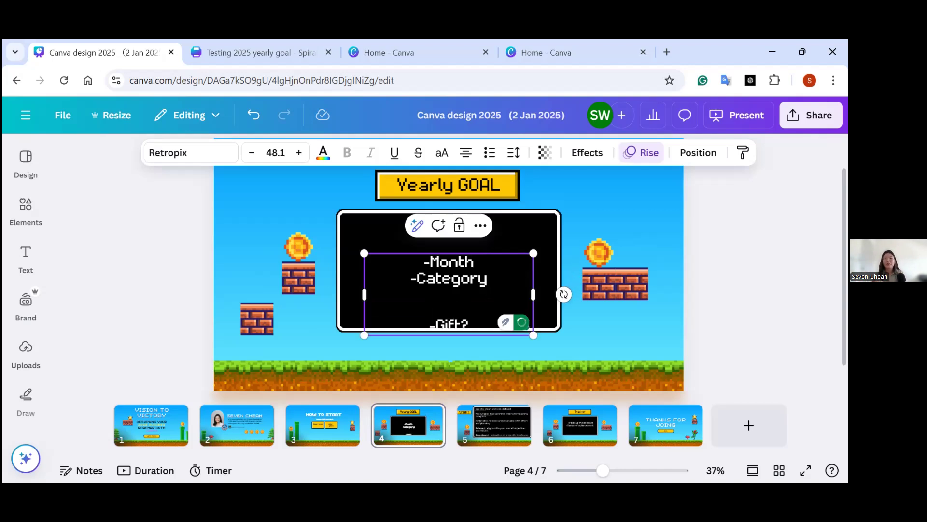
{"action": "left_click", "coordinate": [507, 284]}
{"action": "left_click_drag", "start_coordinate": [433, 284], "coordinate": [476, 212]}
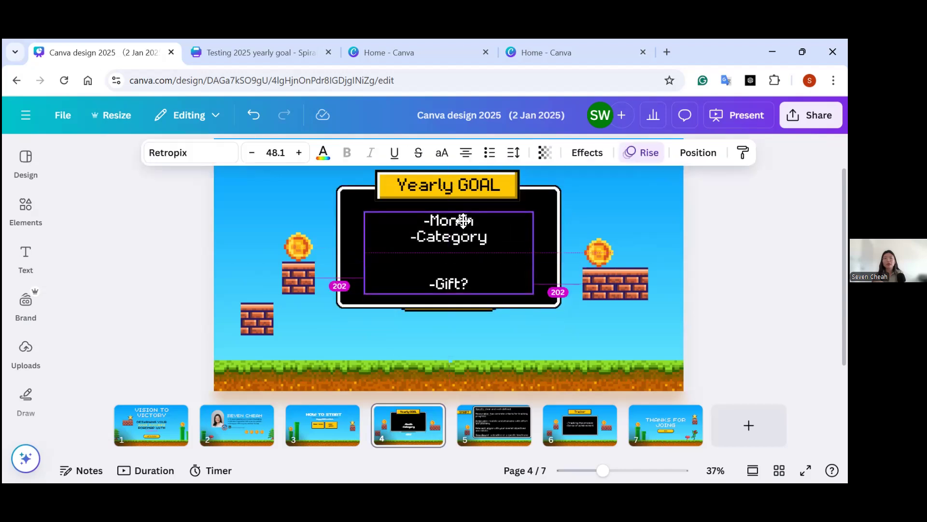
Extend the Month item on the Yearly GOAL page to read "Month: Jan, Feb, March......".
{"action": "left_click", "coordinate": [488, 232]}
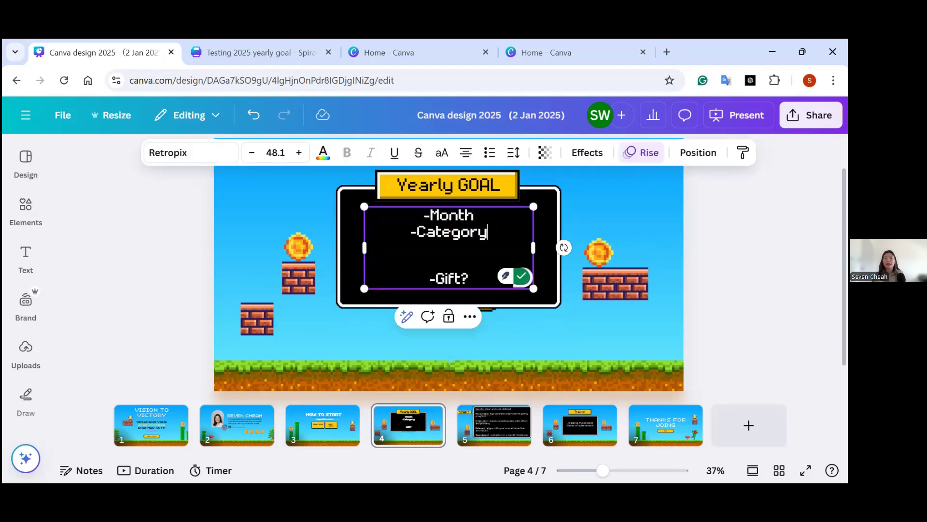
{"action": "left_click", "coordinate": [475, 215]}
{"action": "type", "text": ":"}
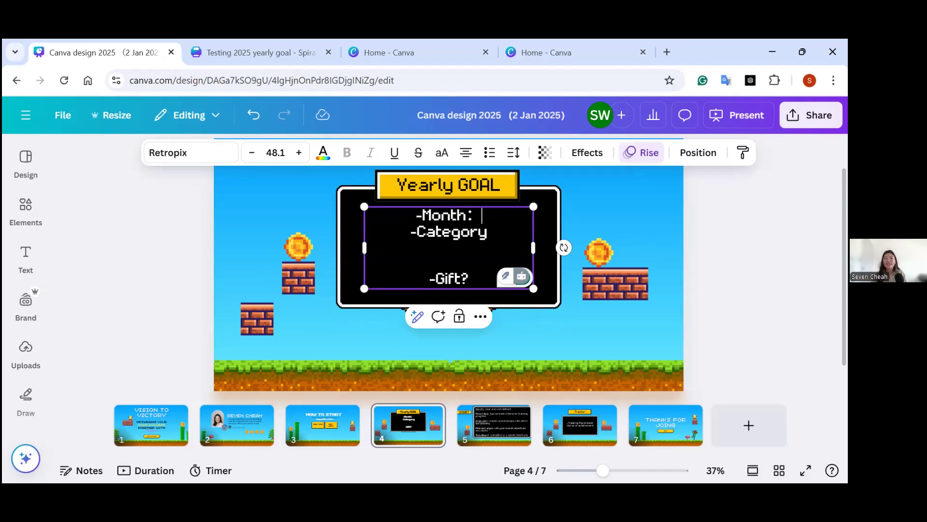
{"action": "type", "text": "Jan, "}
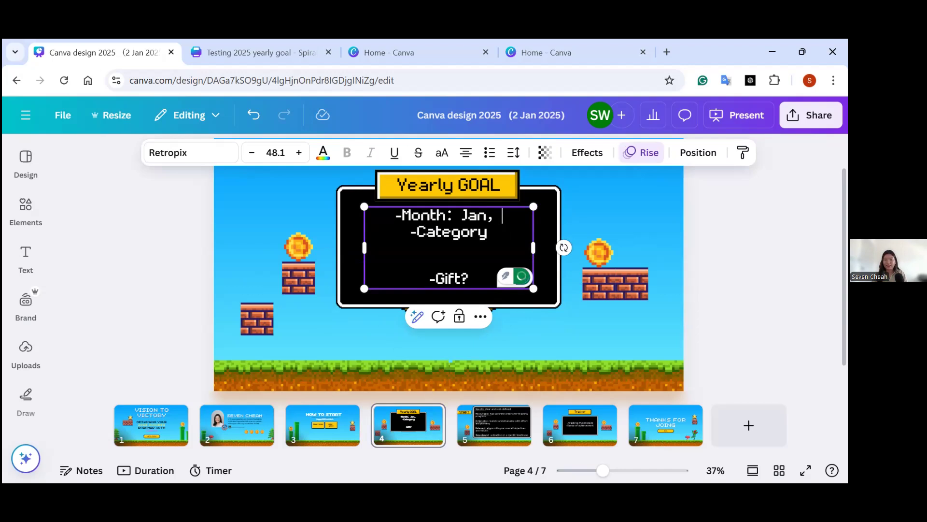
{"action": "type", "text": "Feb, March......"}
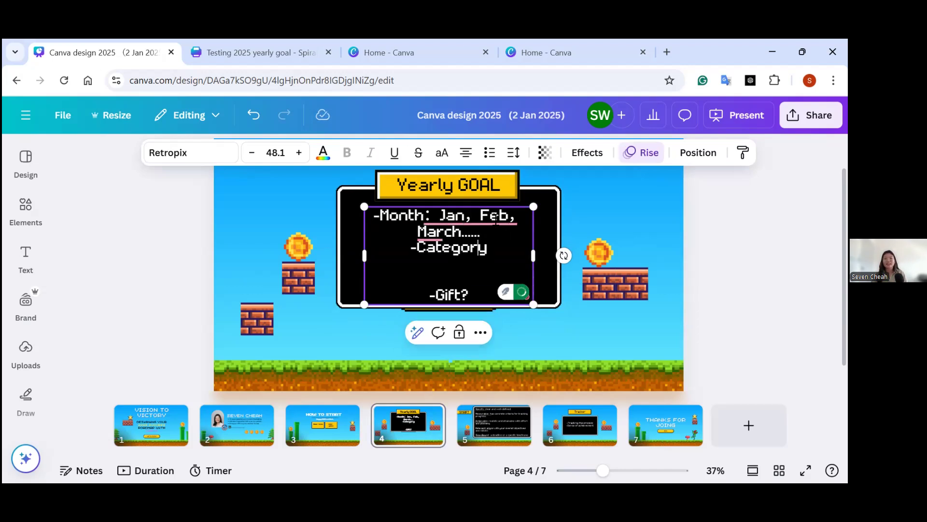
Add a colon after Category and enter "Career/personal" on a new line below it.
{"action": "key", "text": "Down"}
{"action": "type", "text": ":"}
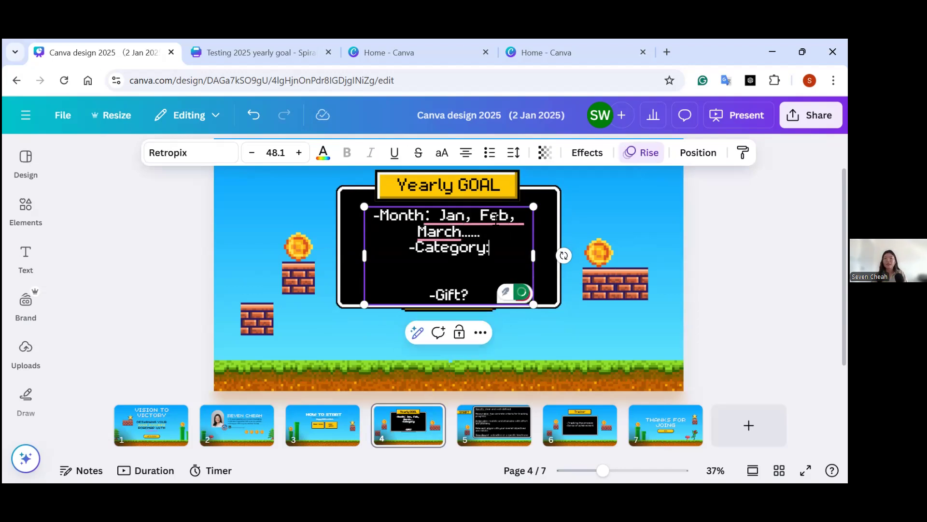
{"action": "key", "text": "Return"}
{"action": "type", "text": "Fam"}
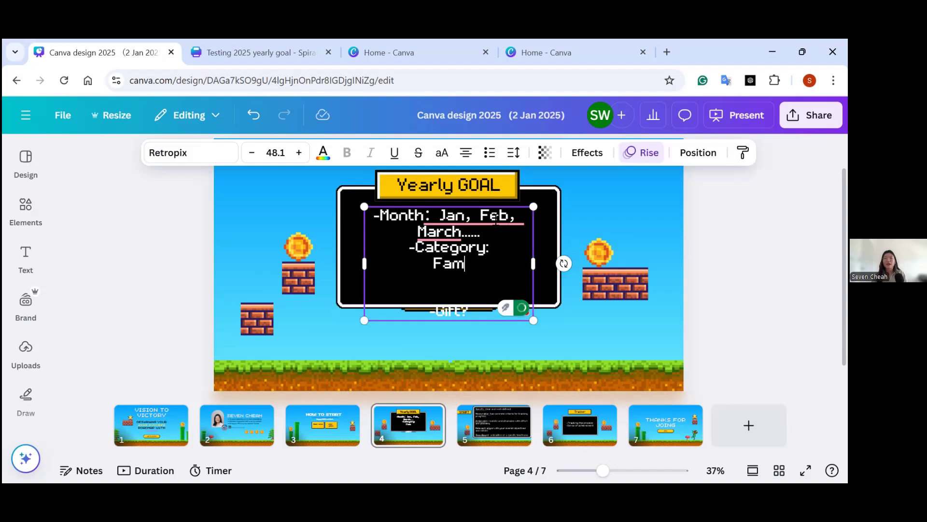
{"action": "type", "text": "aly"}
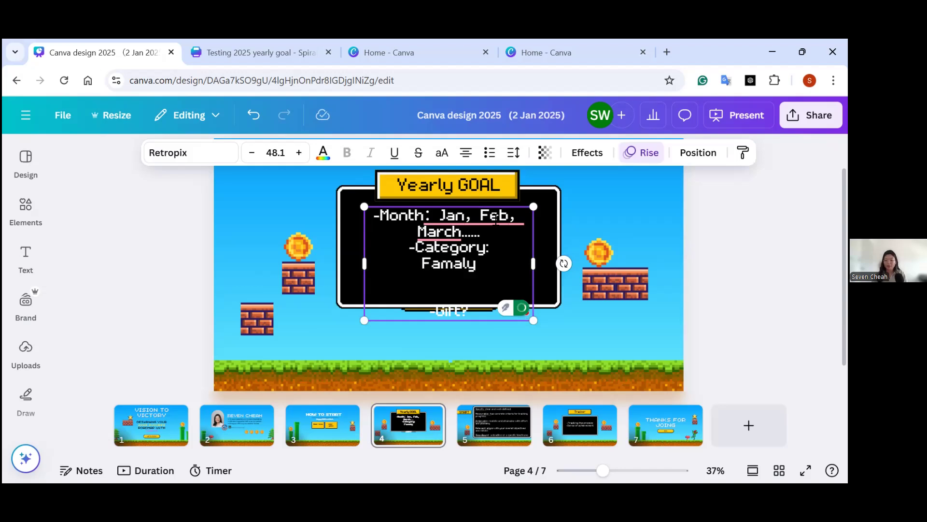
{"action": "key", "text": "BackSpace"}
{"action": "key", "text": "BackSpace"}
{"action": "key", "text": "BackSpace"}
{"action": "key", "text": "BackSpace"}
{"action": "key", "text": "BackSpace"}
{"action": "key", "text": "BackSpace"}
{"action": "type", "text": "Career"}
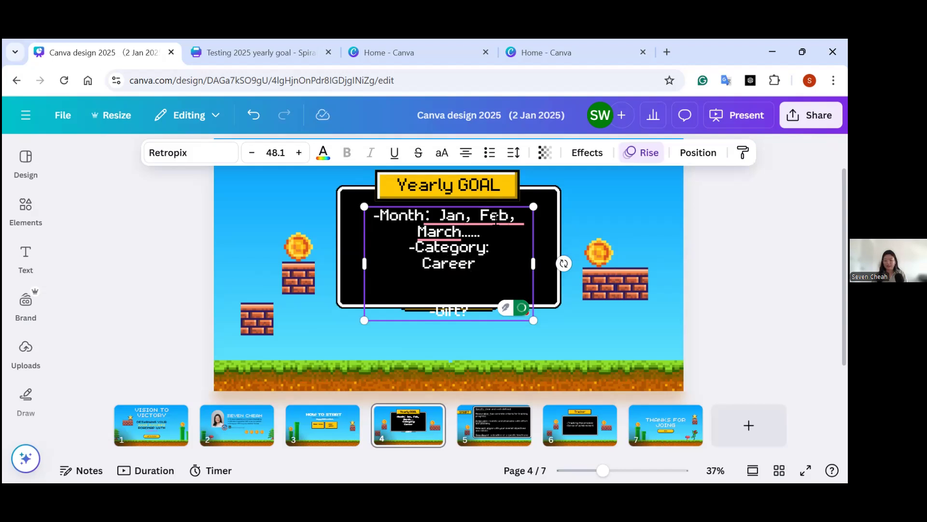
{"action": "type", "text": "/personal"}
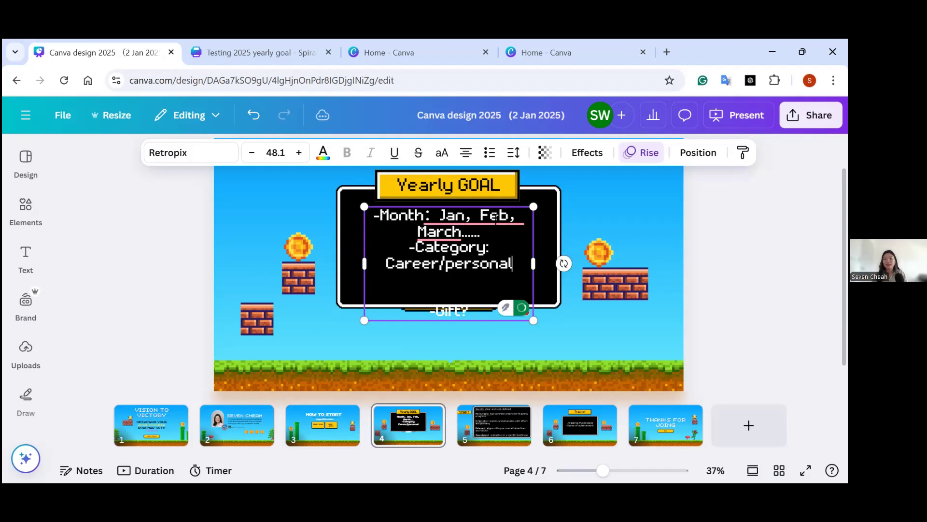
{"action": "type", "text": "/friend"}
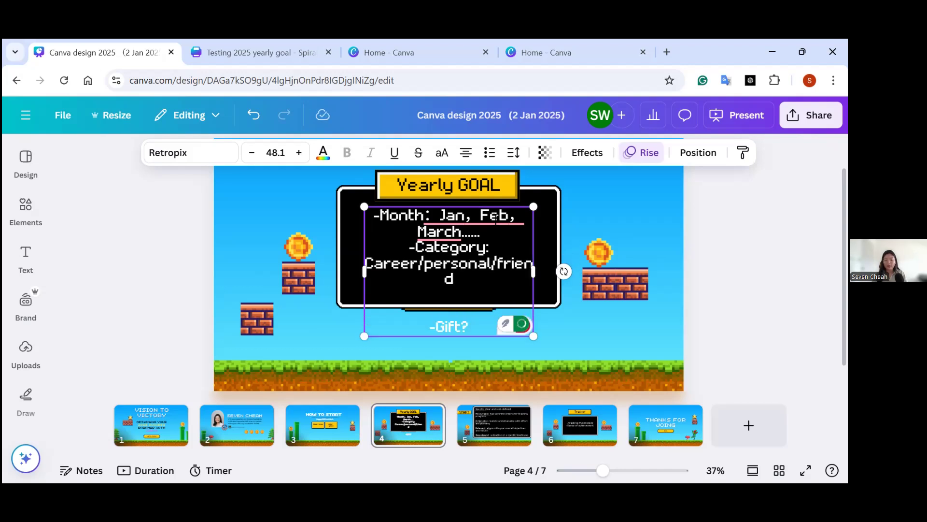
Extend the category line with "/F&F/relationship" and select the whole list of categories.
{"action": "key", "text": "BackSpace"}
{"action": "key", "text": "BackSpace"}
{"action": "key", "text": "BackSpace"}
{"action": "key", "text": "BackSpace"}
{"action": "key", "text": "BackSpace"}
{"action": "key", "text": "BackSpace"}
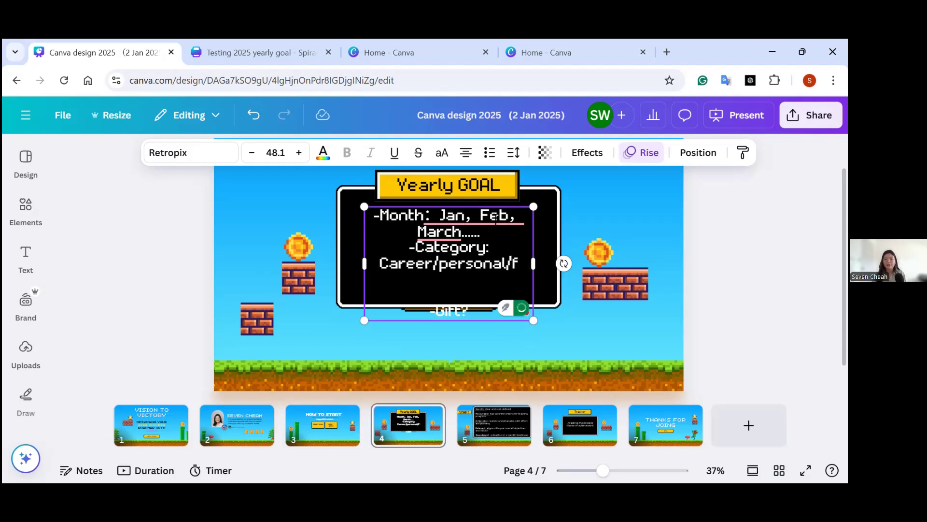
{"action": "type", "text": "F"}
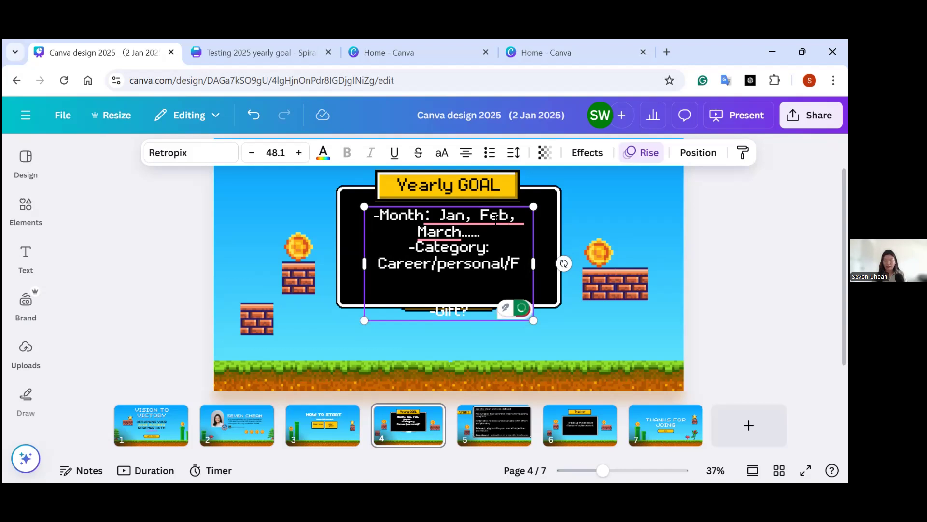
{"action": "type", "text": "&F"}
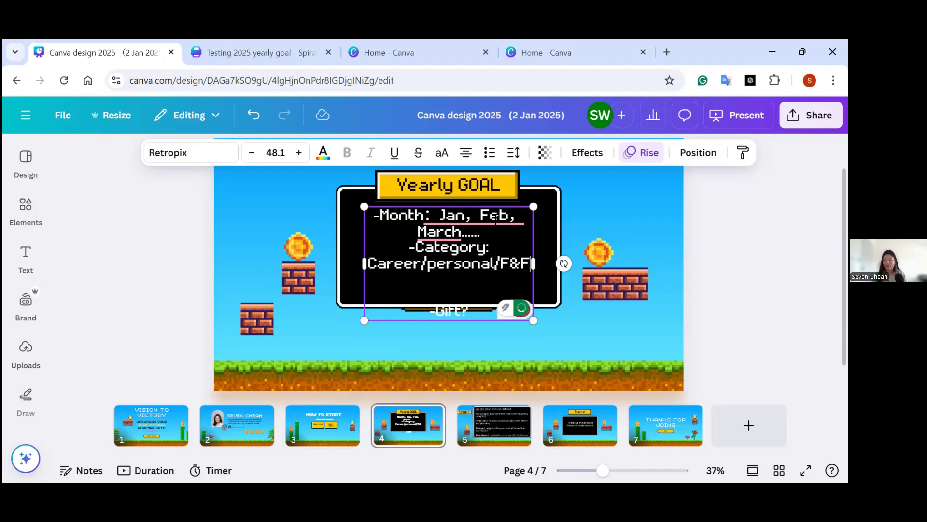
{"action": "type", "text": "/relatuoi"}
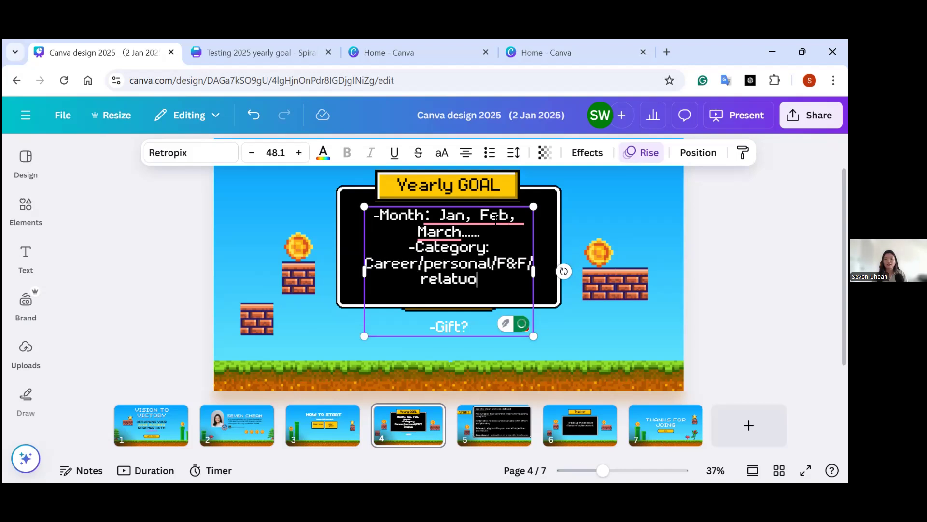
{"action": "key", "text": "BackSpace"}
{"action": "key", "text": "BackSpace"}
{"action": "key", "text": "BackSpace"}
{"action": "type", "text": "i"}
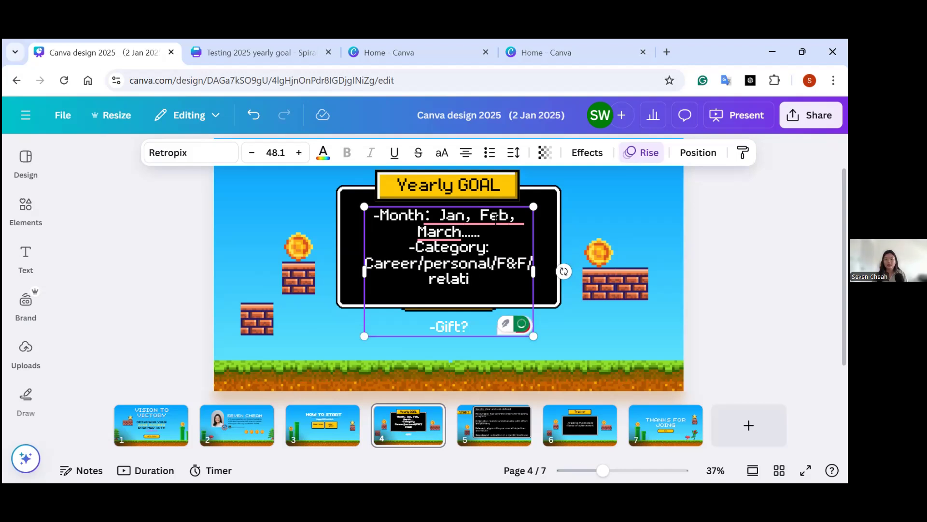
{"action": "type", "text": "onship"}
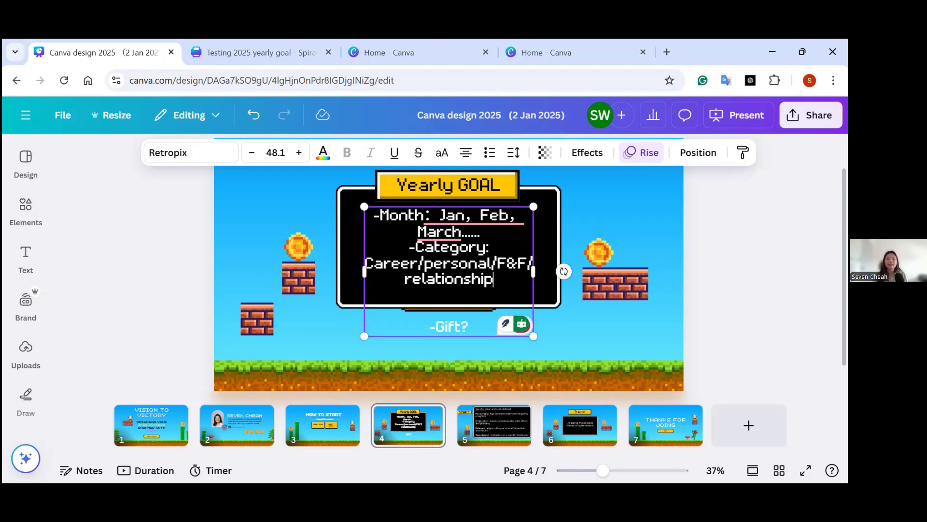
{"action": "left_click_drag", "start_coordinate": [366, 263], "coordinate": [503, 269]}
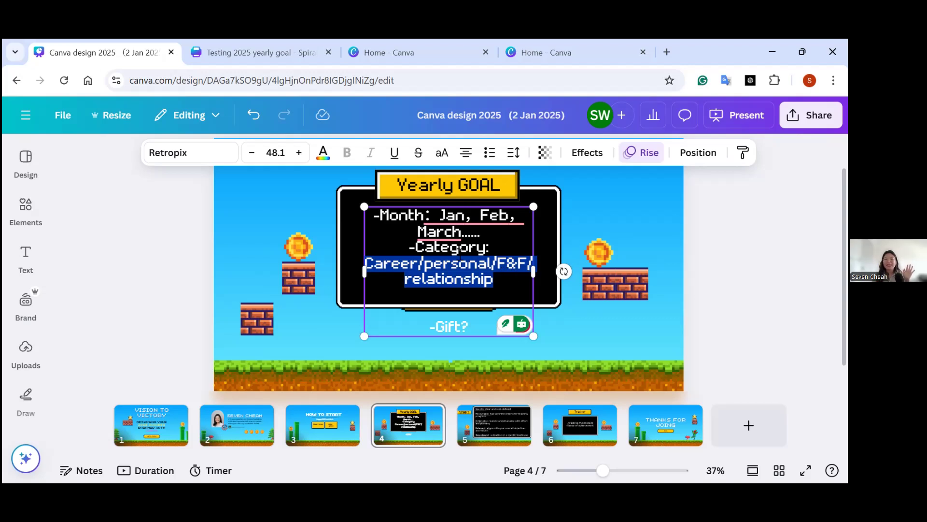
Point out the categories, the Gift item and the Month and Category text on the Yearly GOAL page by highlighting them.
{"action": "left_click_drag", "start_coordinate": [391, 263], "coordinate": [366, 269]}
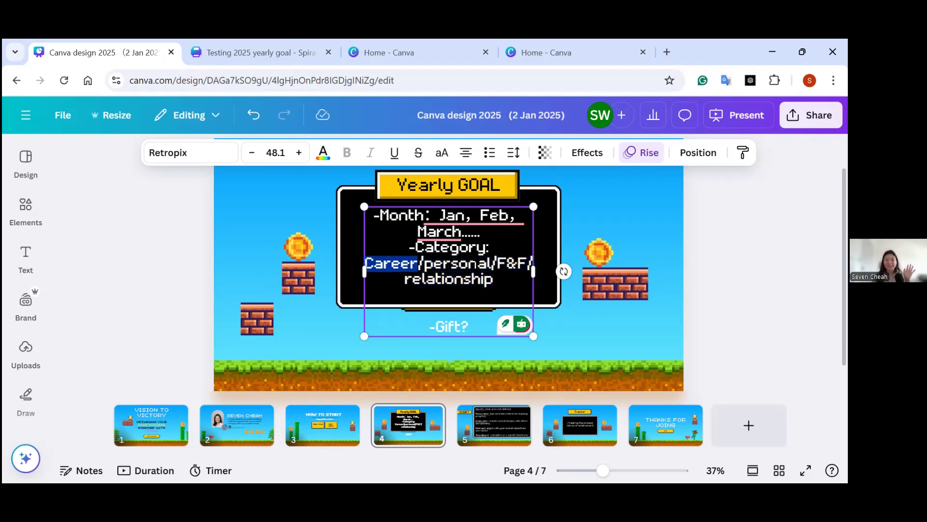
{"action": "left_click_drag", "start_coordinate": [487, 264], "coordinate": [357, 268]}
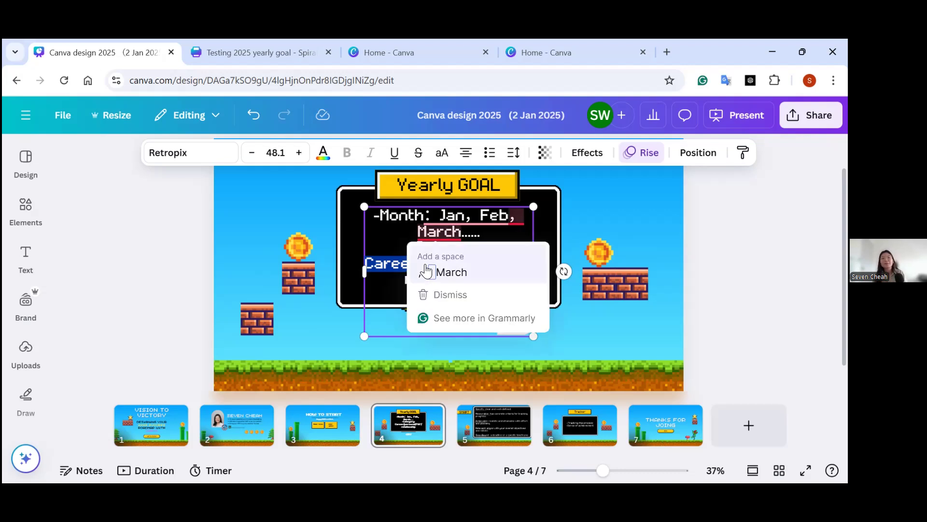
{"action": "left_click", "coordinate": [380, 215]}
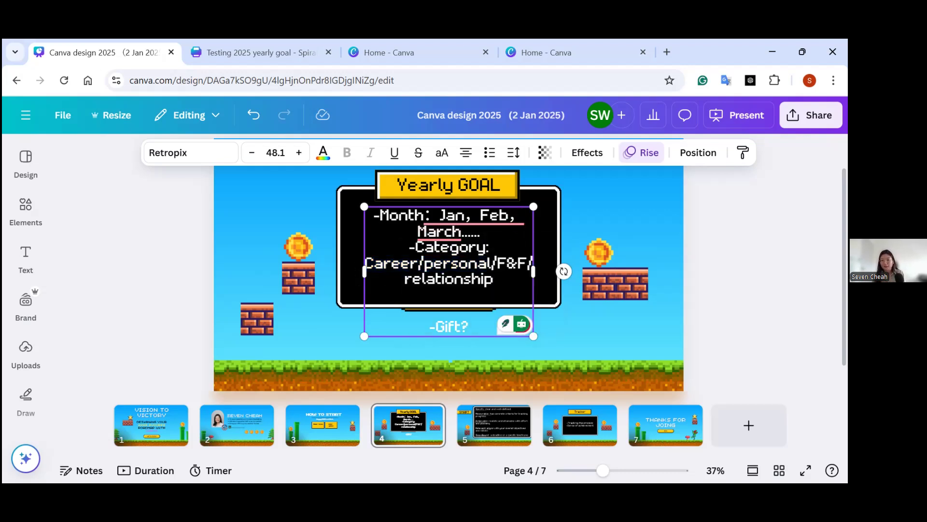
{"action": "left_click", "coordinate": [481, 231]}
{"action": "left_click_drag", "start_coordinate": [482, 327], "coordinate": [422, 329]}
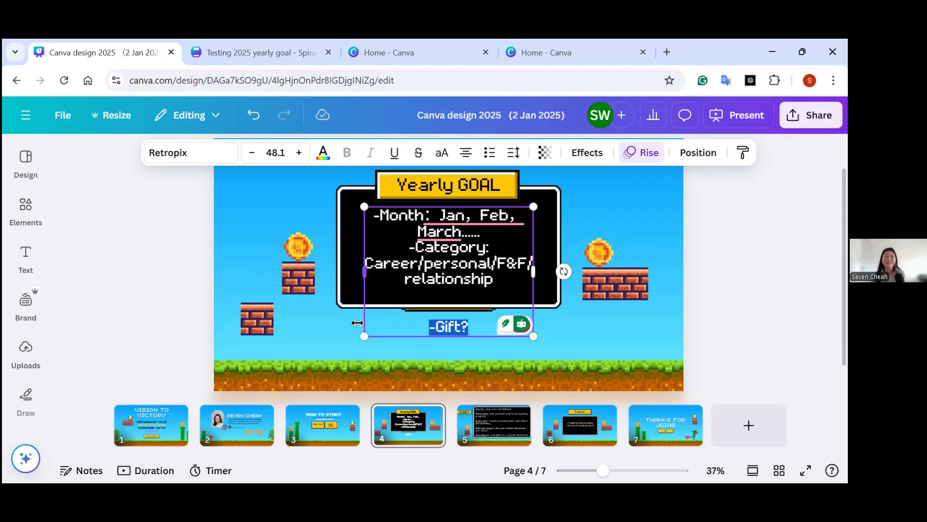
{"action": "left_click", "coordinate": [495, 280]}
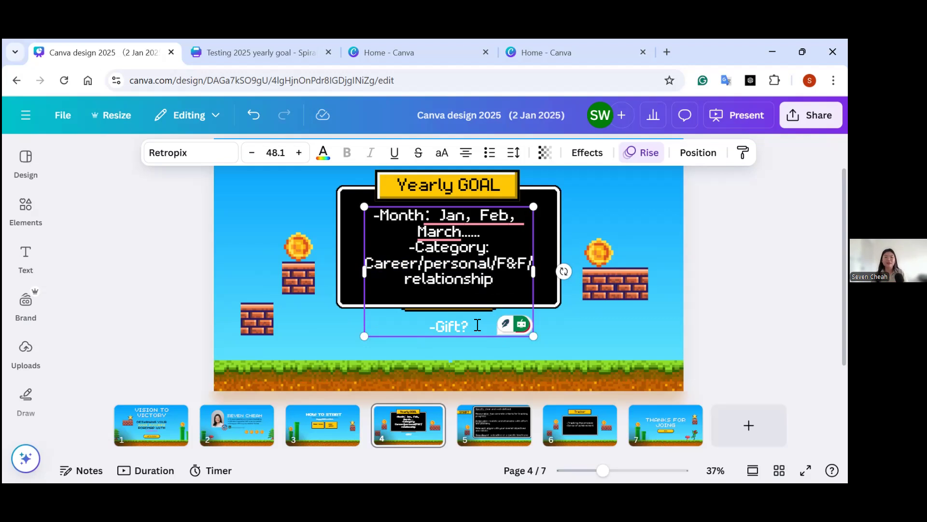
{"action": "left_click_drag", "start_coordinate": [477, 325], "coordinate": [416, 325]}
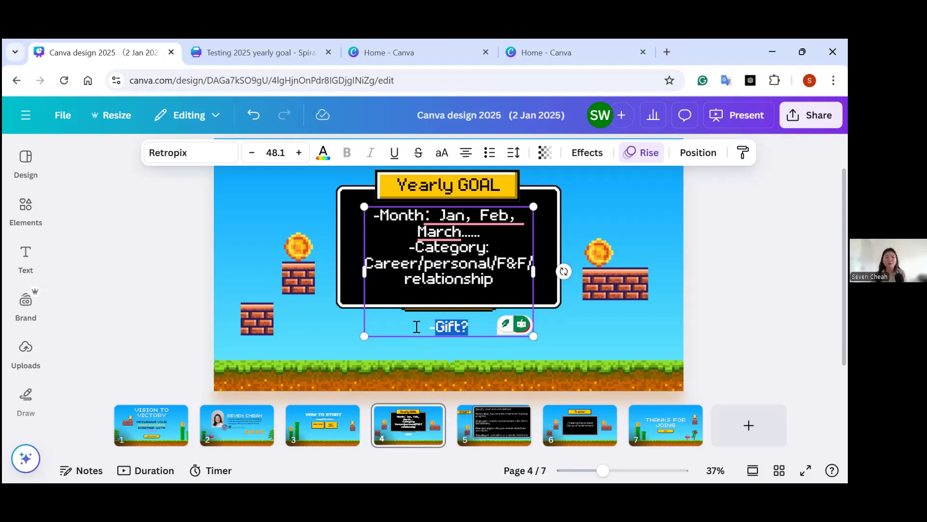
{"action": "left_click_drag", "start_coordinate": [380, 215], "coordinate": [496, 265]}
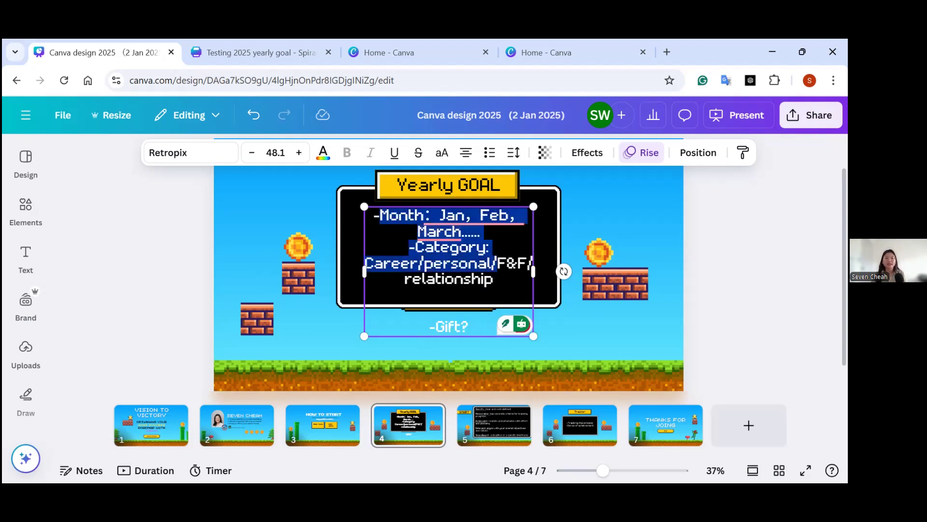
{"action": "left_click", "coordinate": [449, 295]}
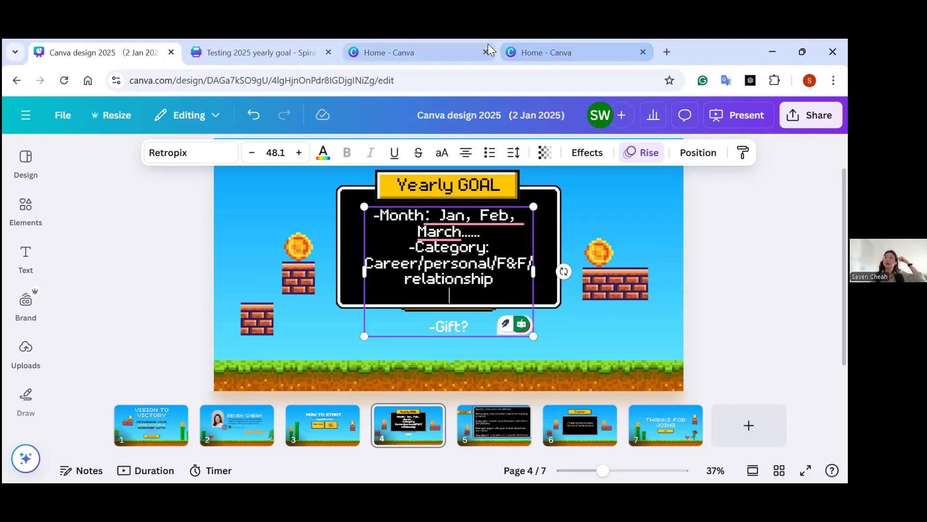
Switch to the Canva home page and start a content search.
{"action": "left_click", "coordinate": [464, 51]}
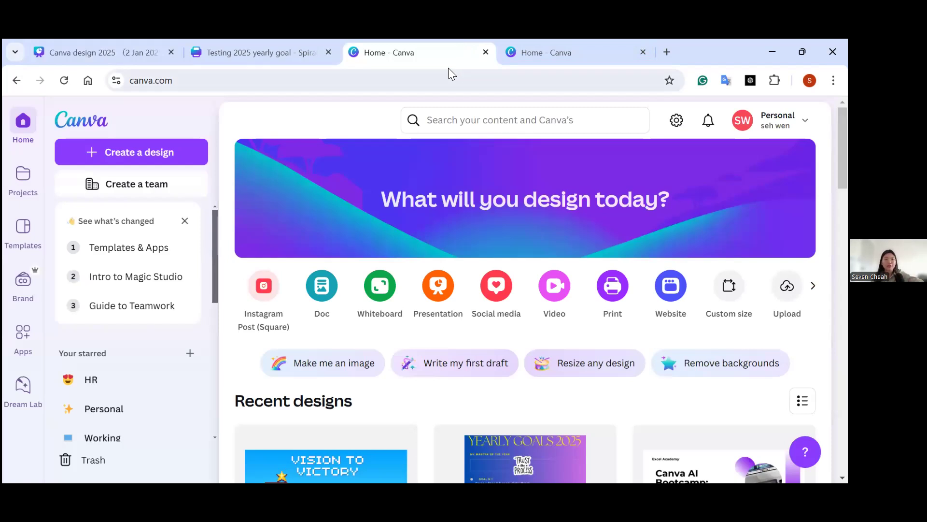
{"action": "left_click", "coordinate": [553, 135]}
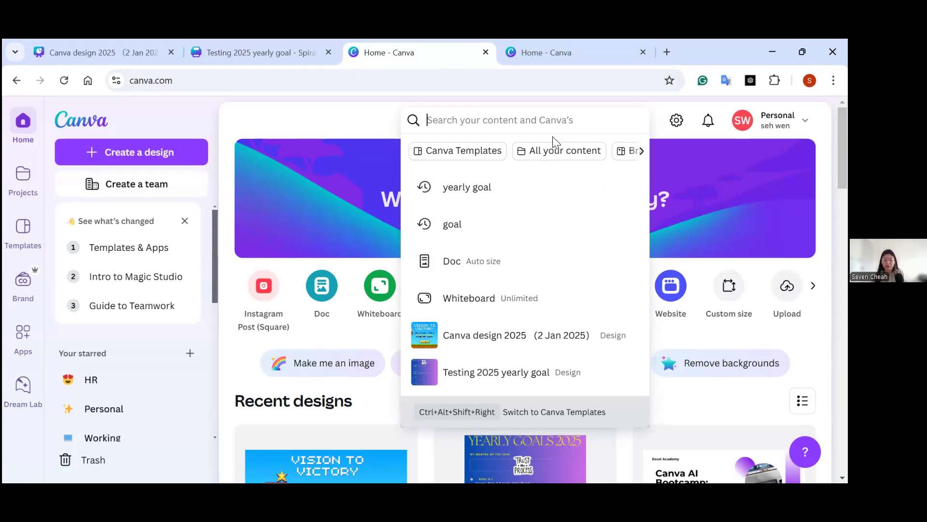
{"action": "type", "text": "yea"}
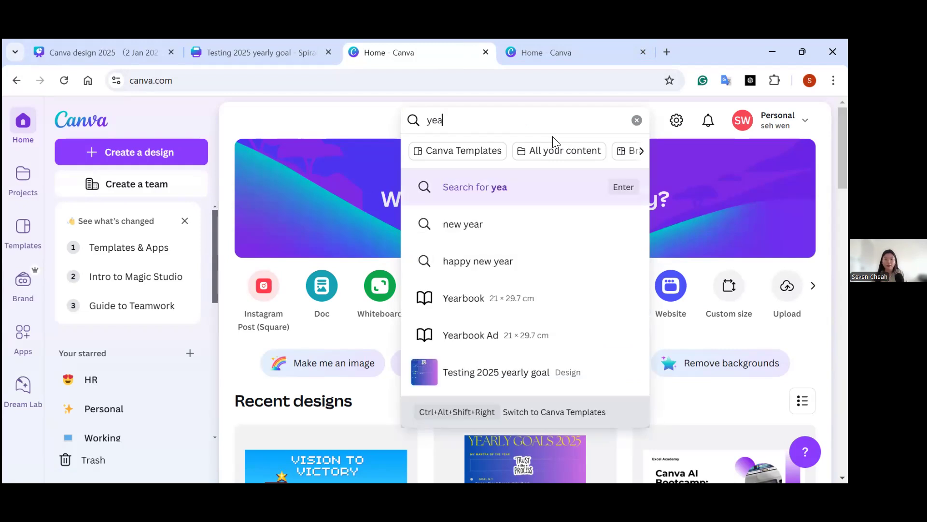
{"action": "type", "text": "rl"}
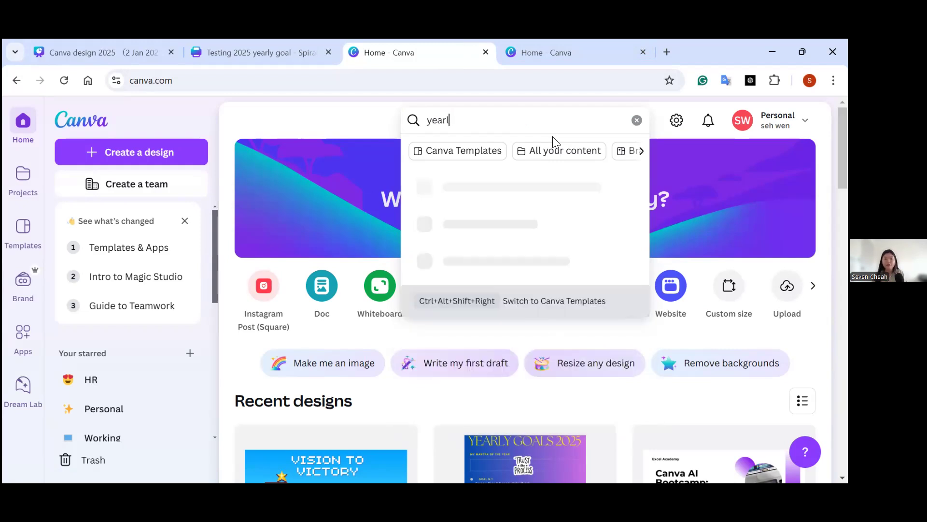
{"action": "type", "text": "y goal"}
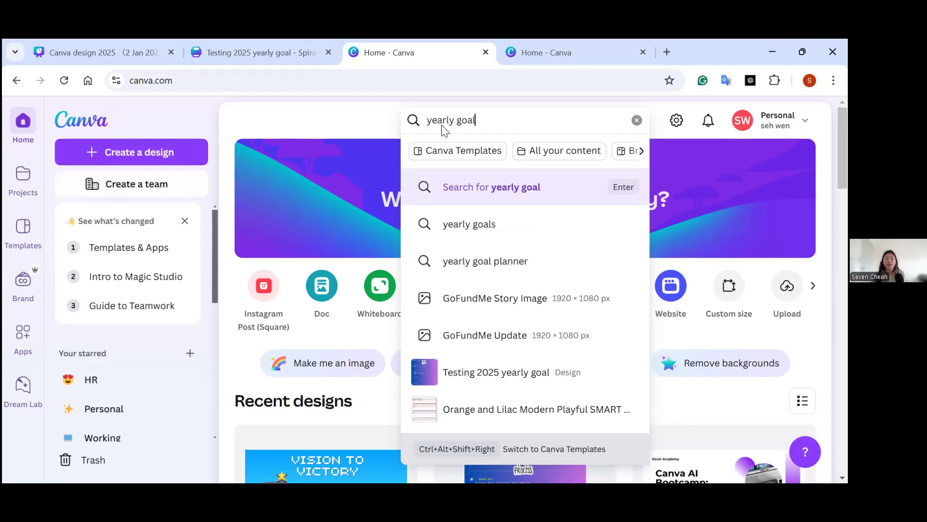
{"action": "key", "text": "ctrl+a"}
{"action": "key", "text": "BackSpace"}
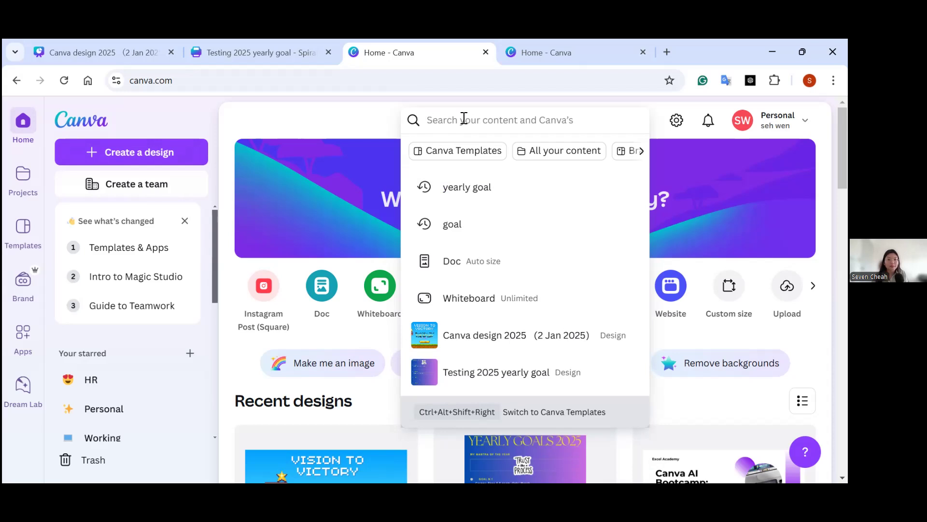
Search for "yearly goal" and limit the results to Canva Templates.
{"action": "type", "text": "yearly"}
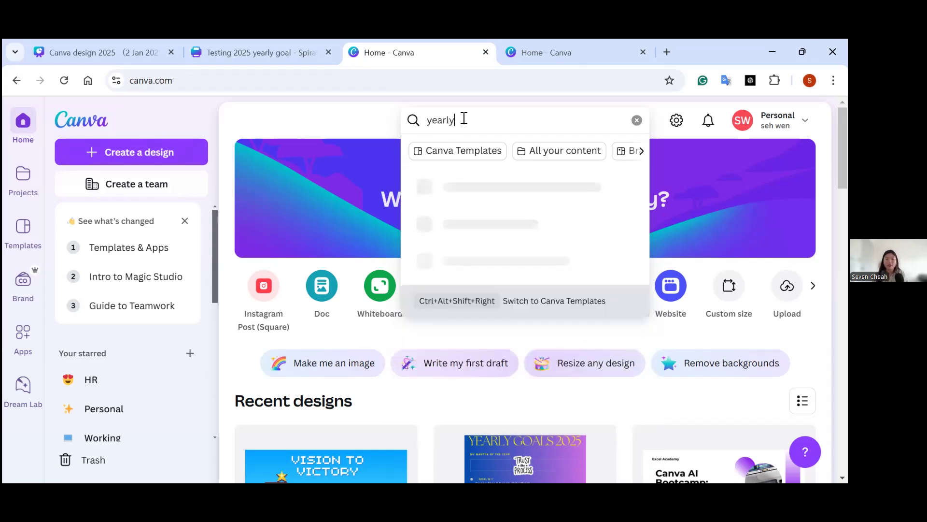
{"action": "type", "text": " goal"}
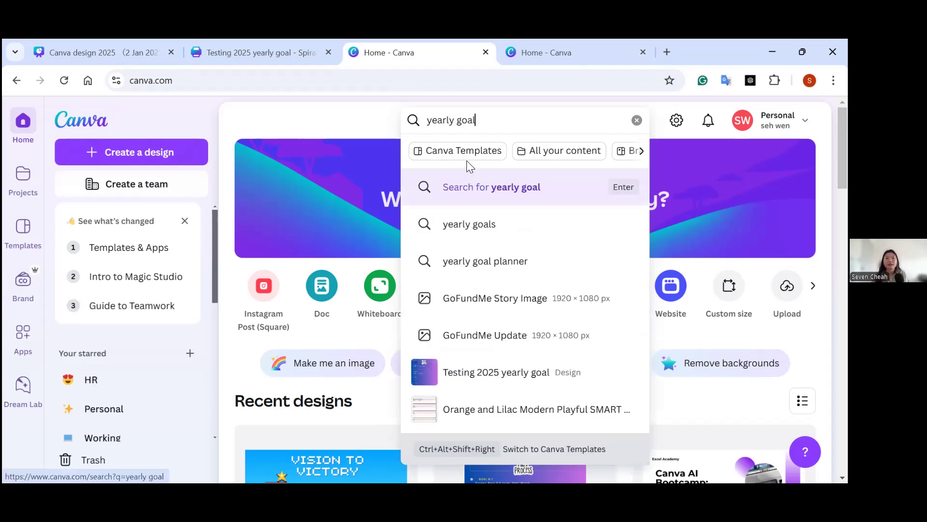
{"action": "left_click", "coordinate": [468, 186]}
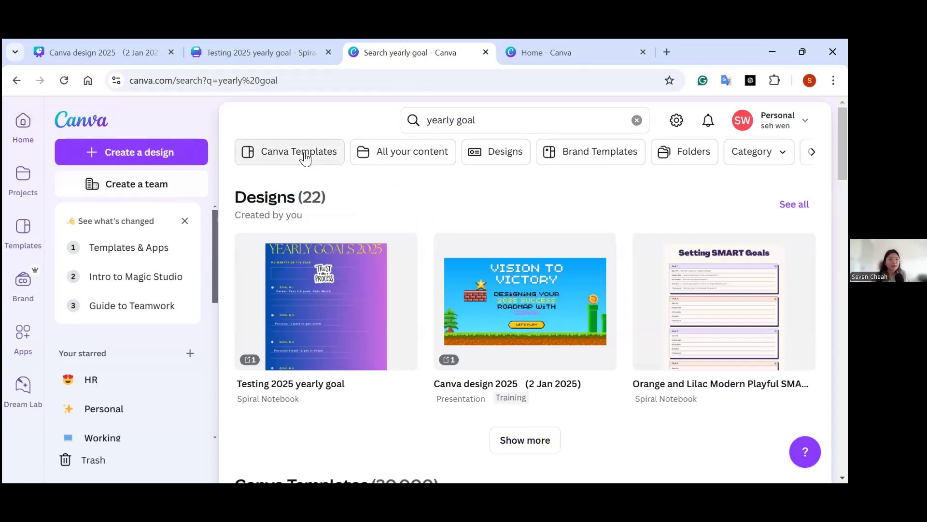
{"action": "left_click", "coordinate": [305, 154]}
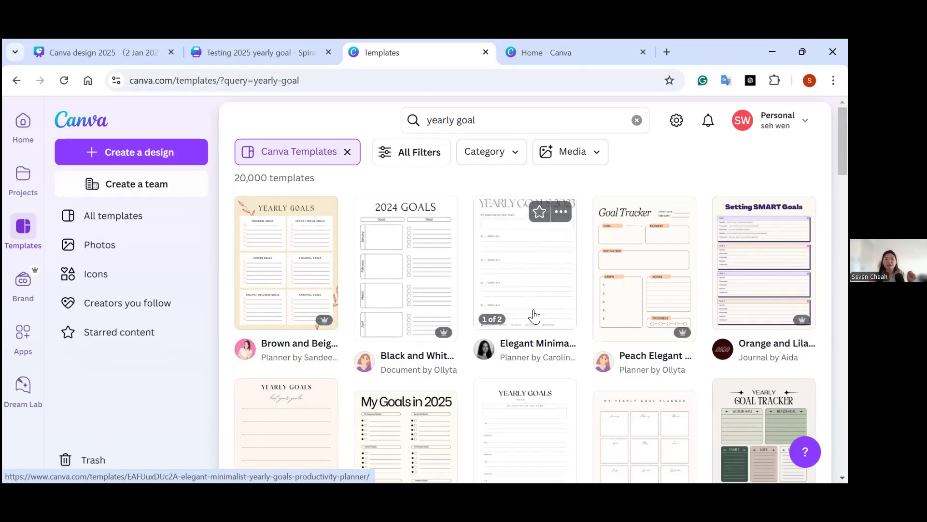
Preview the Elegant Minimalist Yearly Goals planner briefly and look through the range of yearly goal templates.
{"action": "left_click", "coordinate": [535, 316]}
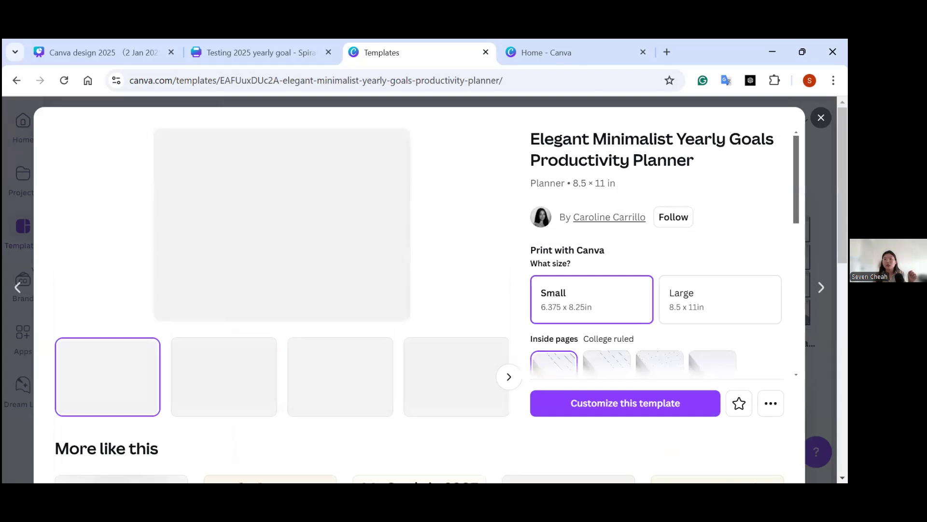
{"action": "key", "text": "Escape"}
{"action": "scroll", "coordinate": [531, 290], "scroll_direction": "down", "scroll_amount": 3}
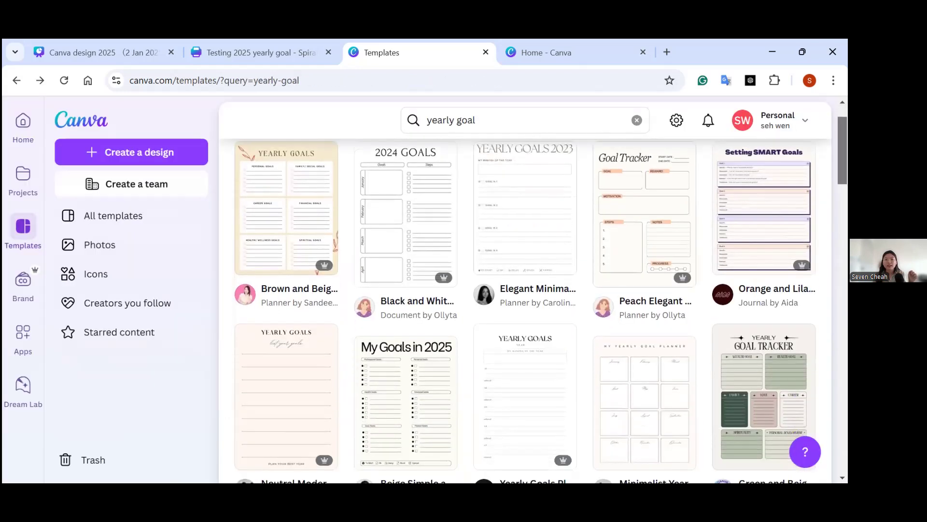
{"action": "scroll", "coordinate": [531, 290], "scroll_direction": "down", "scroll_amount": 5}
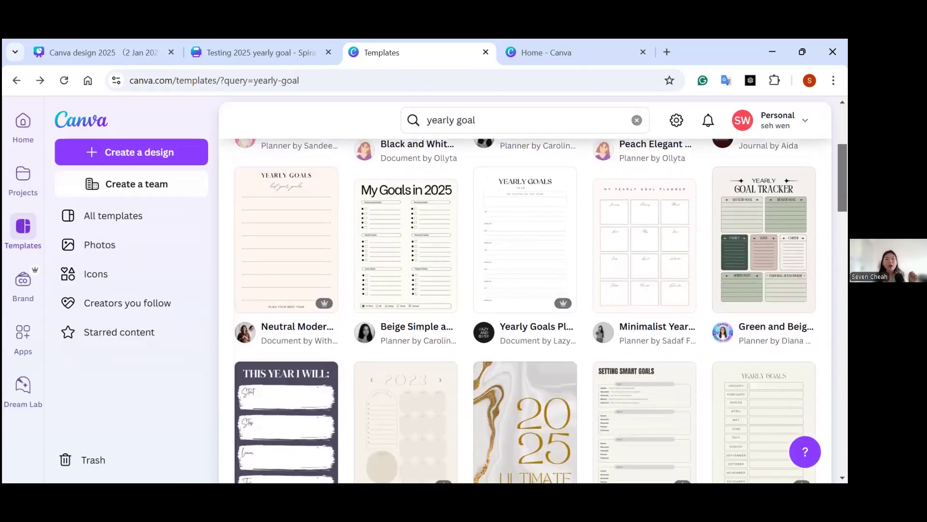
{"action": "scroll", "coordinate": [531, 309], "scroll_direction": "down", "scroll_amount": 10}
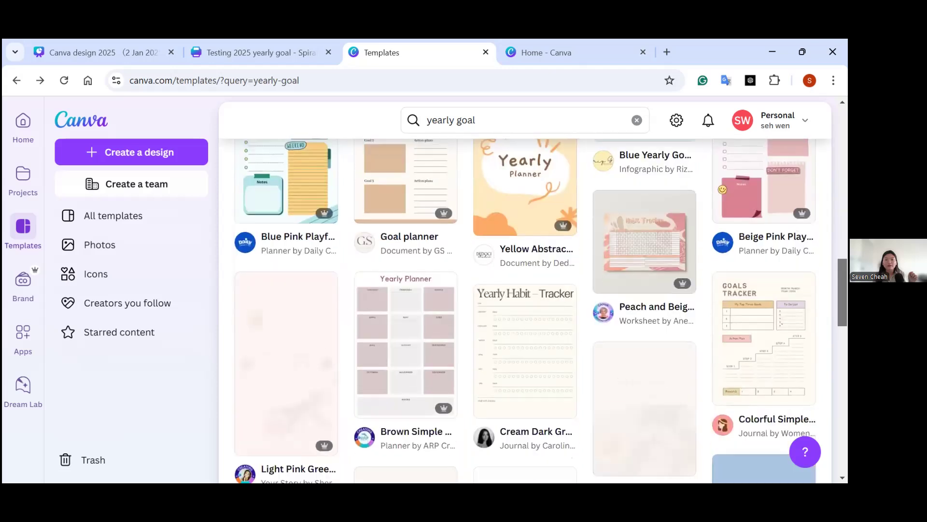
{"action": "scroll", "coordinate": [531, 309], "scroll_direction": "down", "scroll_amount": 5}
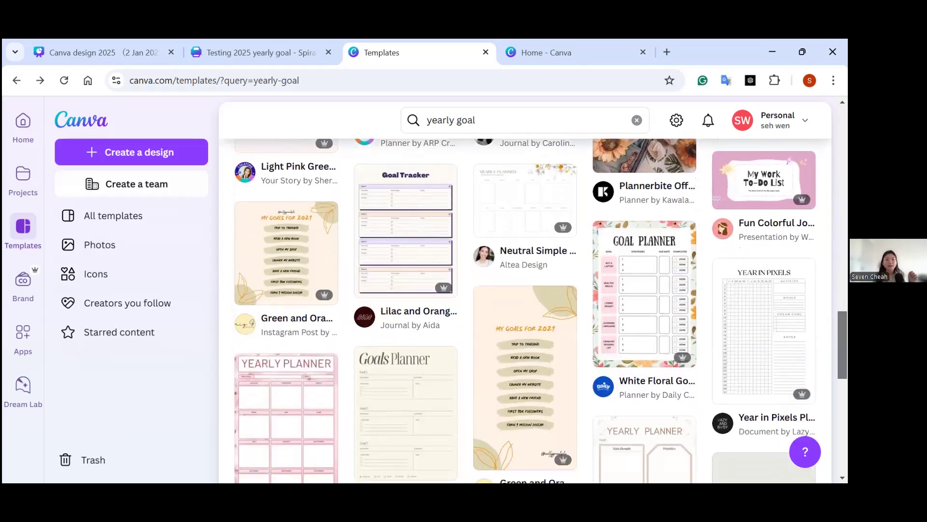
{"action": "scroll", "coordinate": [531, 309], "scroll_direction": "down", "scroll_amount": 2}
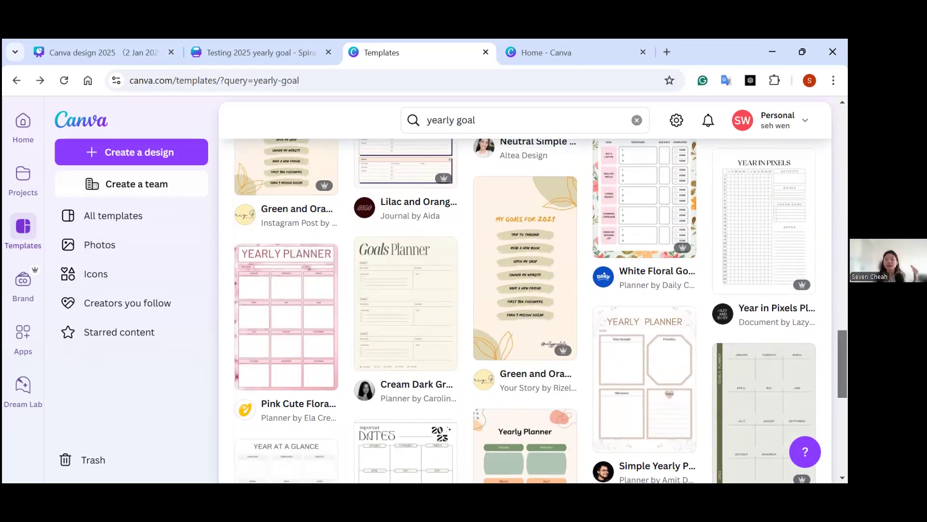
{"action": "scroll", "coordinate": [531, 309], "scroll_direction": "up", "scroll_amount": 10}
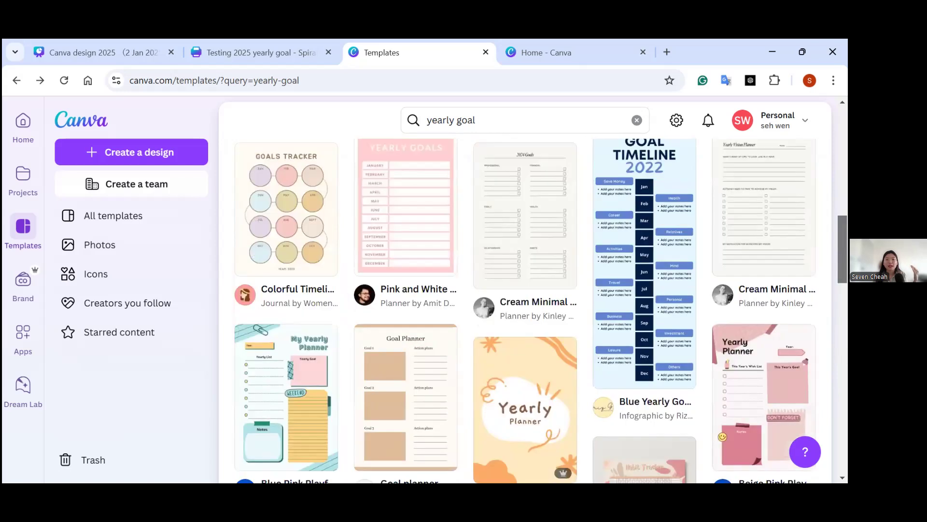
{"action": "scroll", "coordinate": [532, 309], "scroll_direction": "up", "scroll_amount": 8}
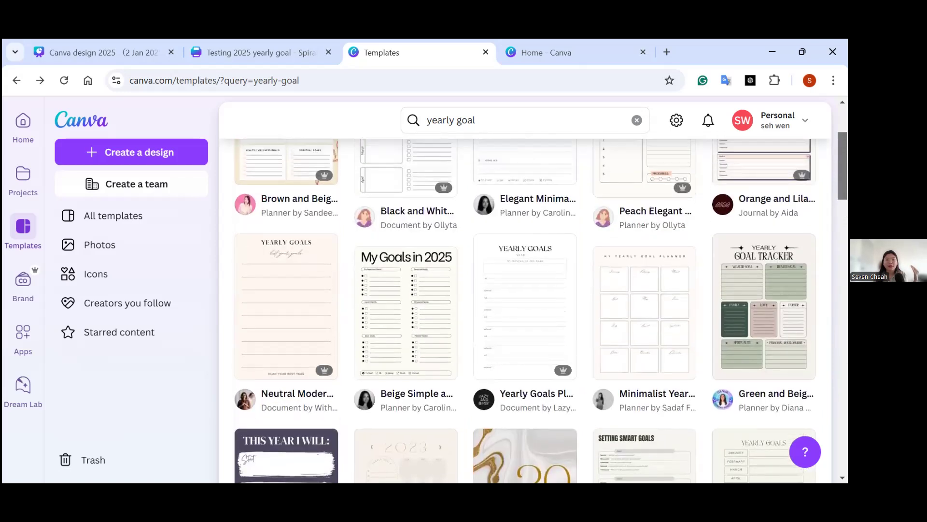
{"action": "scroll", "coordinate": [531, 309], "scroll_direction": "up", "scroll_amount": 2}
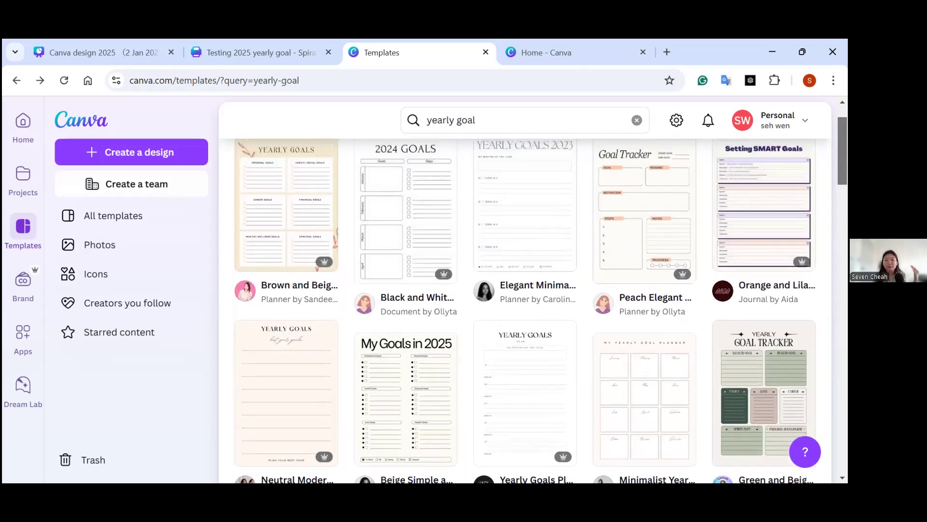
{"action": "scroll", "coordinate": [531, 310], "scroll_direction": "up", "scroll_amount": 1}
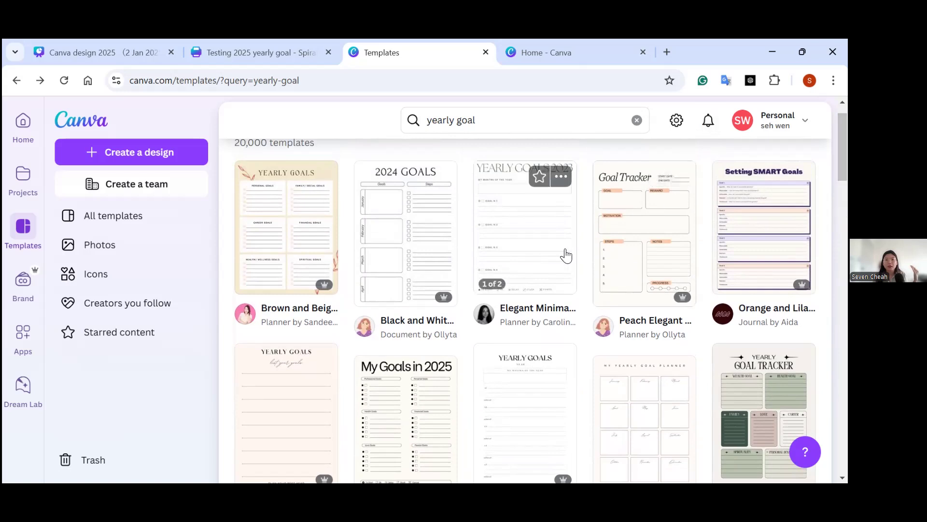
Open the Elegant Minimalist Yearly Goals Productivity Planner, review its print options and create a customizable design from it.
{"action": "left_click", "coordinate": [534, 247]}
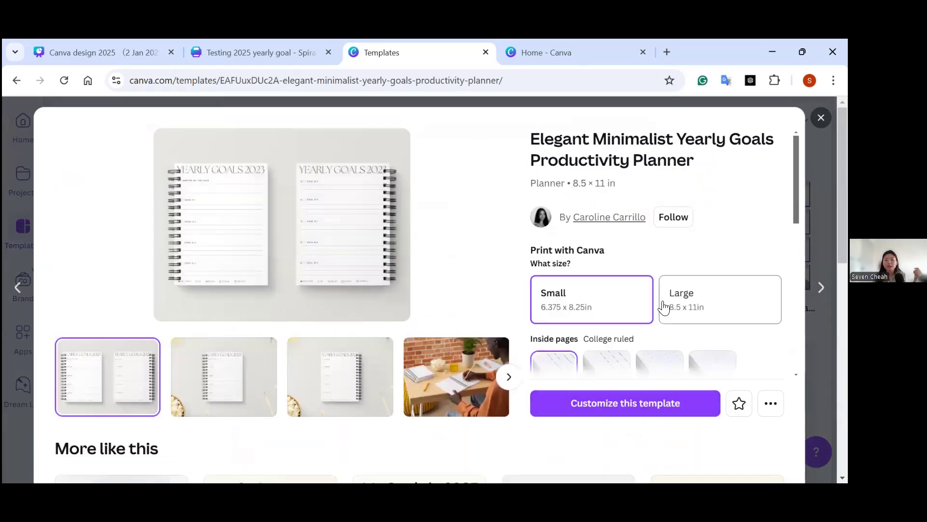
{"action": "scroll", "coordinate": [552, 309], "scroll_direction": "down", "scroll_amount": 3}
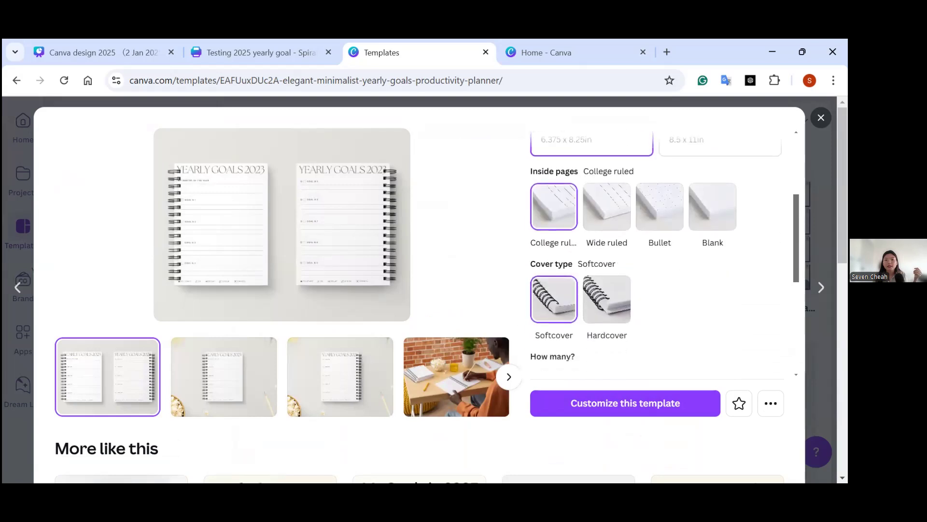
{"action": "scroll", "coordinate": [602, 354], "scroll_direction": "down", "scroll_amount": 2}
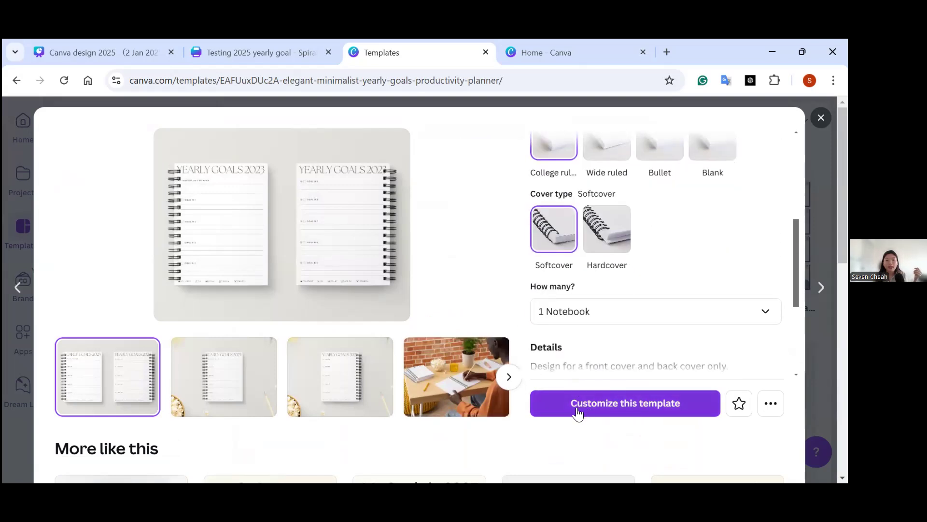
{"action": "scroll", "coordinate": [594, 317], "scroll_direction": "down", "scroll_amount": 2}
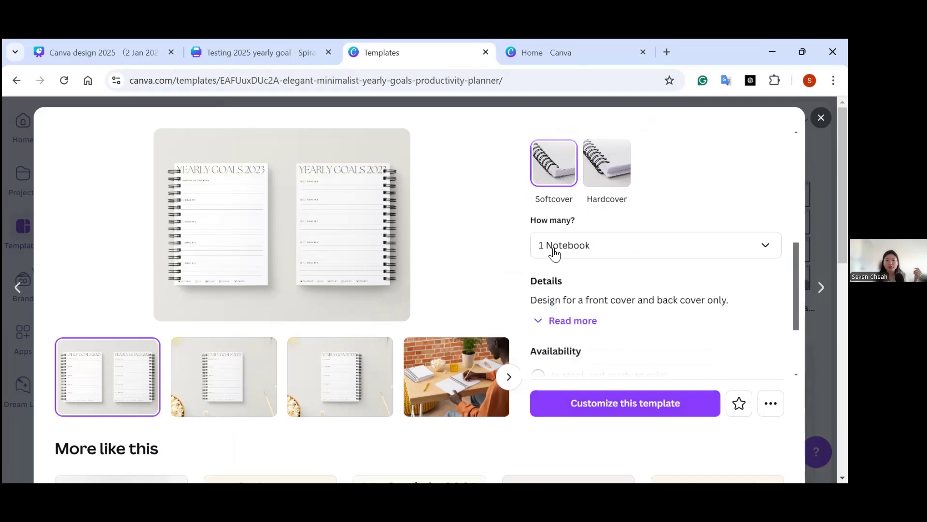
{"action": "scroll", "coordinate": [657, 251], "scroll_direction": "up", "scroll_amount": 4}
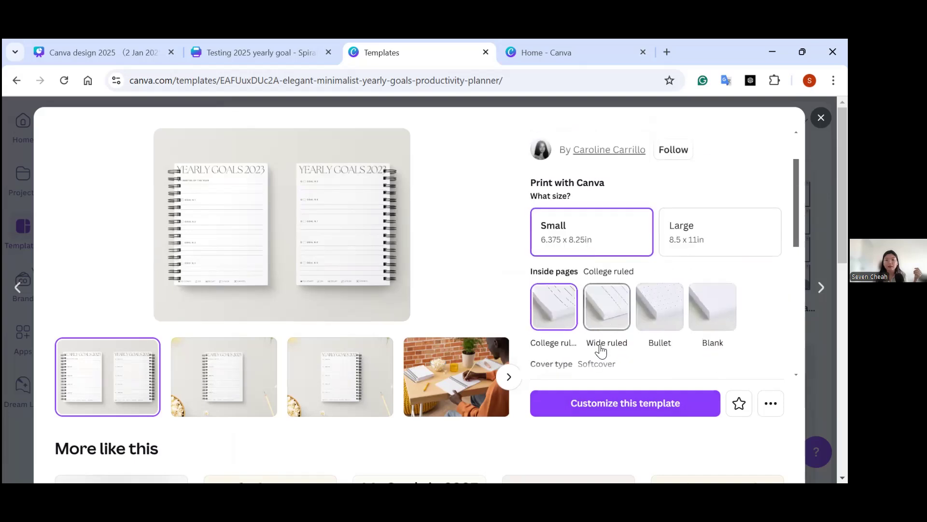
{"action": "scroll", "coordinate": [600, 350], "scroll_direction": "down", "scroll_amount": 5}
{"action": "scroll", "coordinate": [600, 350], "scroll_direction": "down", "scroll_amount": 4}
{"action": "scroll", "coordinate": [601, 350], "scroll_direction": "down", "scroll_amount": 1}
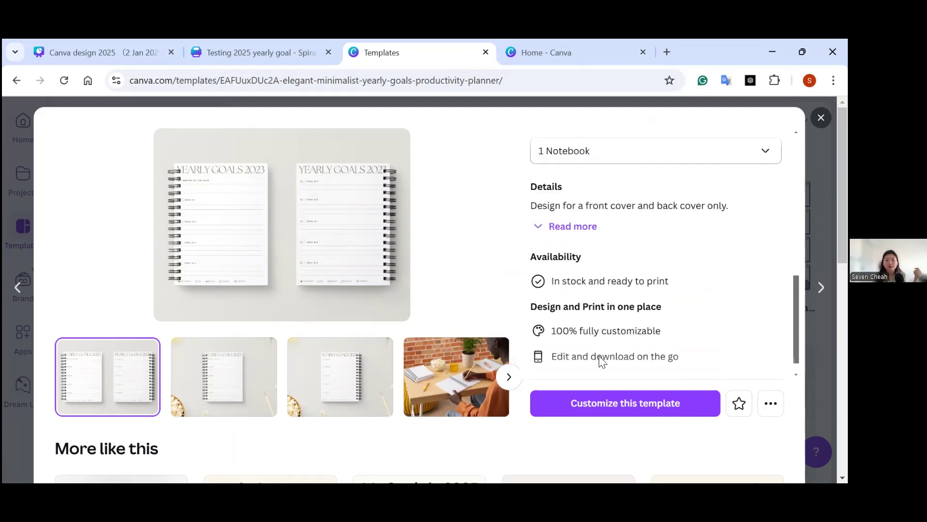
{"action": "left_click", "coordinate": [606, 411]}
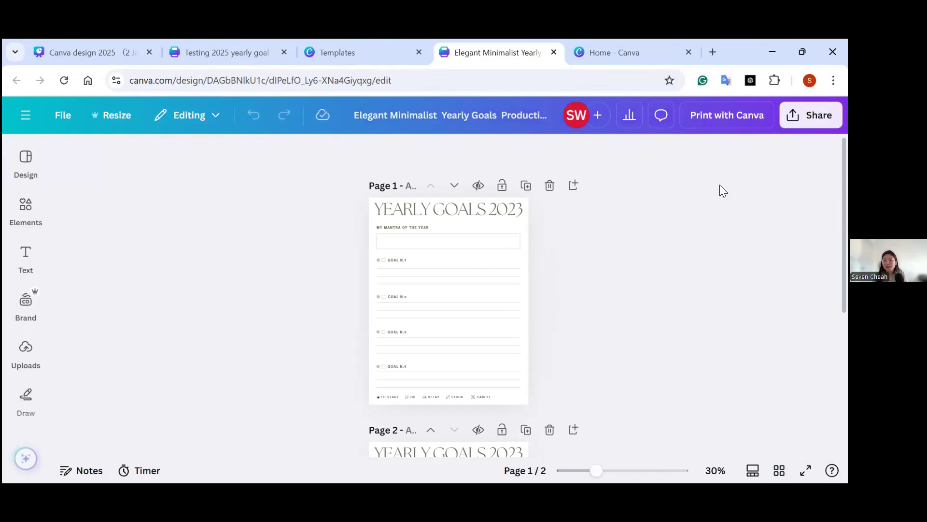
{"action": "left_click_drag", "start_coordinate": [596, 472], "coordinate": [626, 472]}
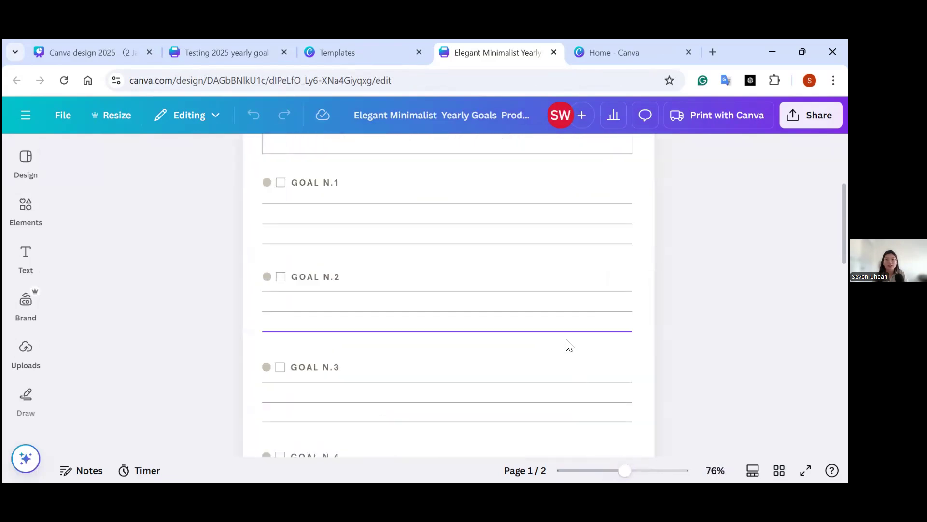
{"action": "scroll", "coordinate": [166, 265], "scroll_direction": "up", "scroll_amount": 4}
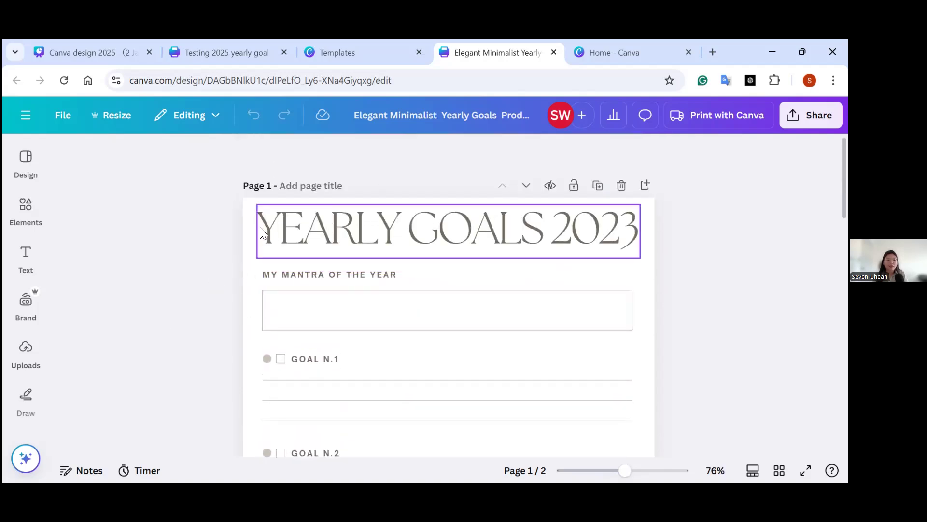
{"action": "left_click", "coordinate": [270, 233]}
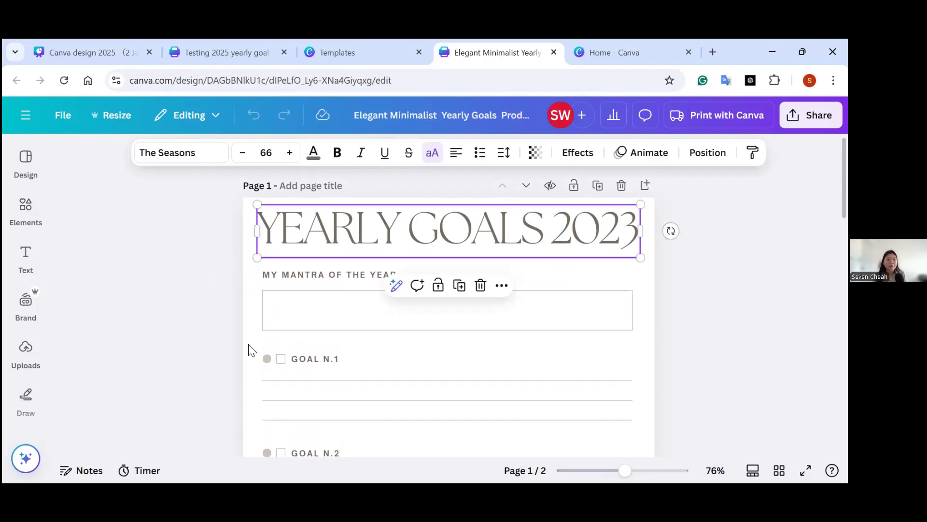
{"action": "left_click", "coordinate": [250, 358]}
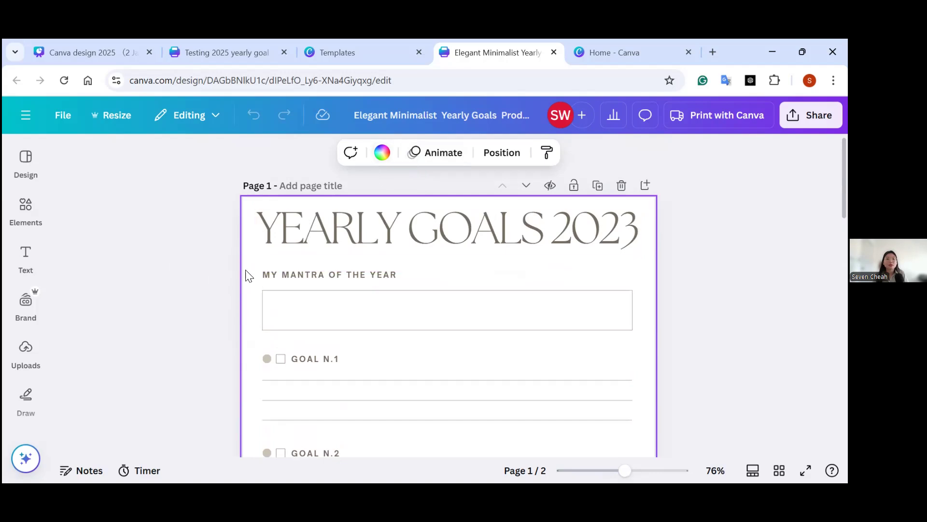
{"action": "left_click", "coordinate": [276, 244]}
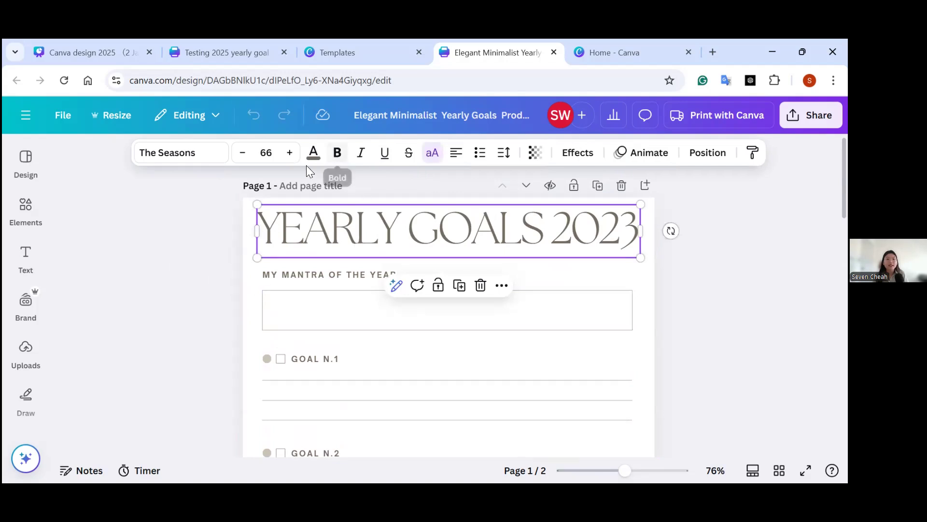
{"action": "left_click", "coordinate": [313, 153]}
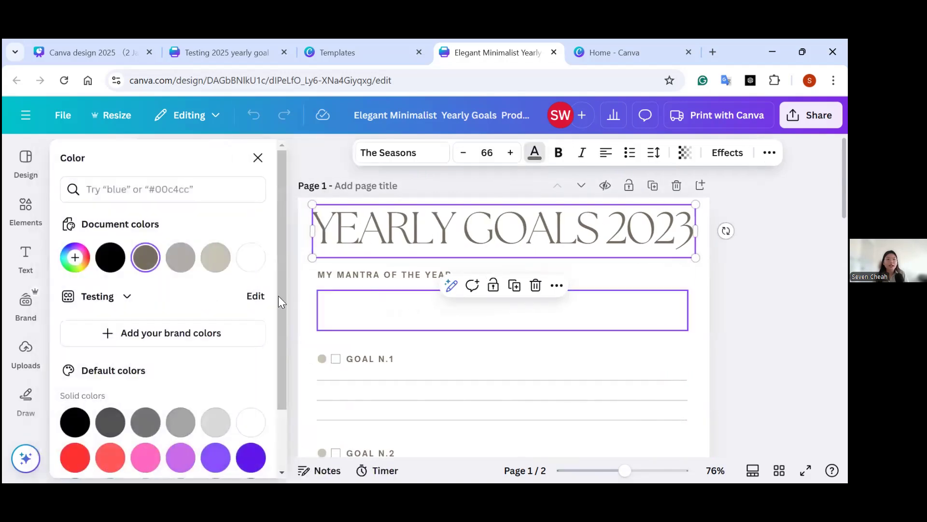
{"action": "left_click", "coordinate": [323, 295]}
Set page 1's background to the 90° linear gradient #004aad to #cb6ce6, after trying solid yellow and a yellow-to-pink gradient.
{"action": "left_click", "coordinate": [382, 154]}
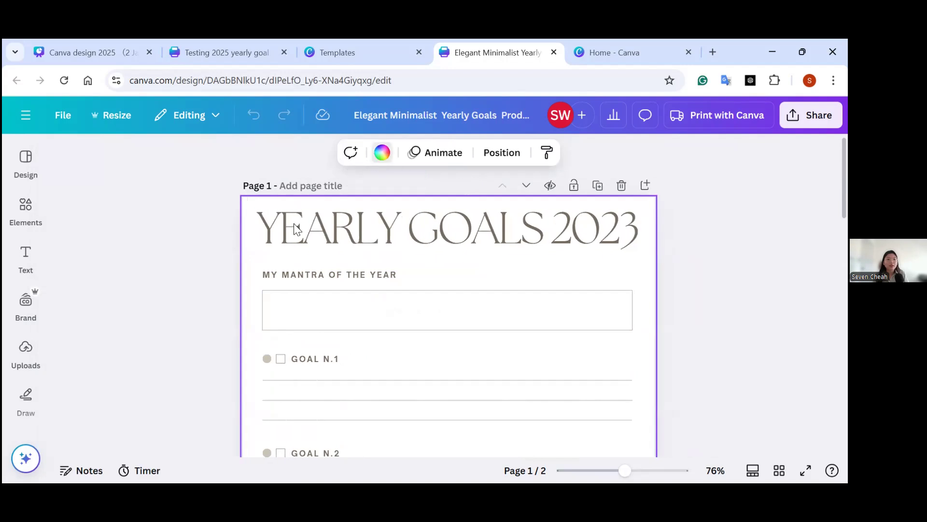
{"action": "left_click_drag", "start_coordinate": [276, 249], "coordinate": [280, 397]}
{"action": "left_click", "coordinate": [187, 323]}
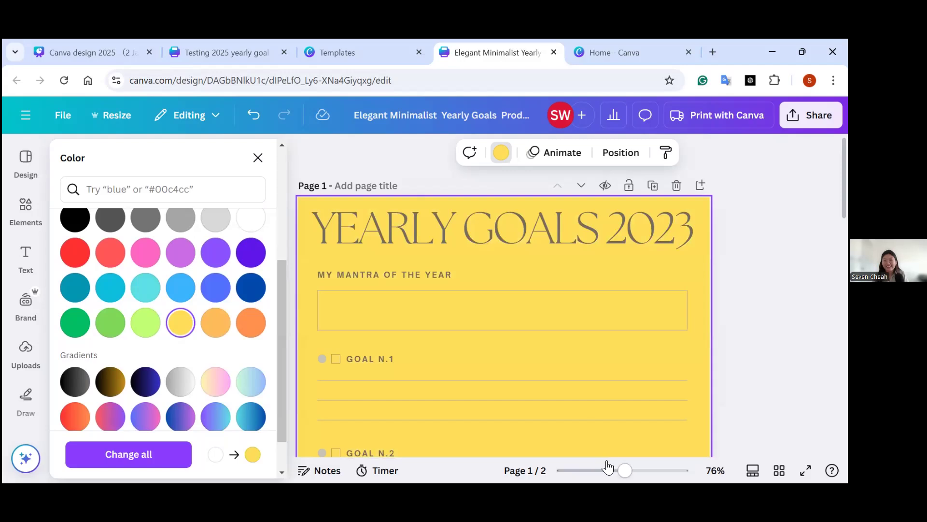
{"action": "mouse_move", "coordinate": [622, 478]}
{"action": "left_mouse_down"}
{"action": "mouse_move", "coordinate": [601, 476]}
{"action": "mouse_move", "coordinate": [618, 480]}
{"action": "left_mouse_up"}
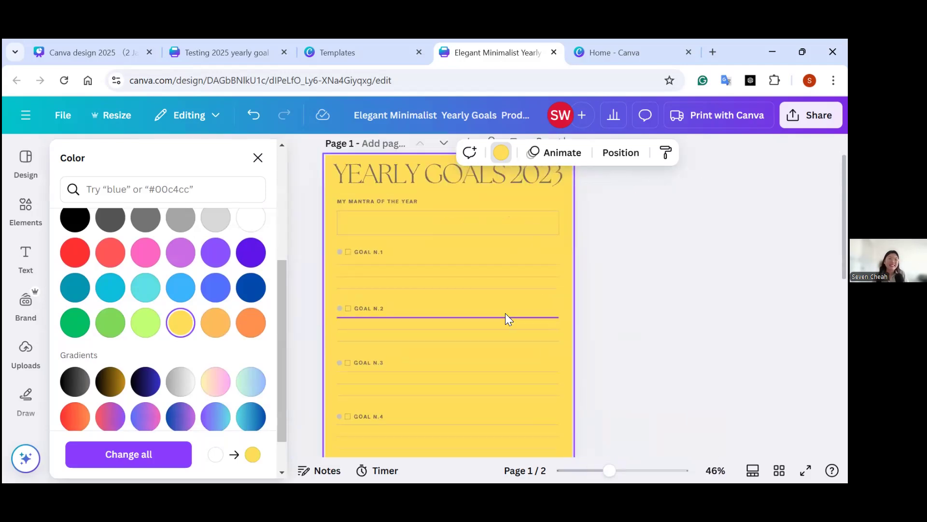
{"action": "scroll", "coordinate": [279, 309], "scroll_direction": "down", "scroll_amount": 1}
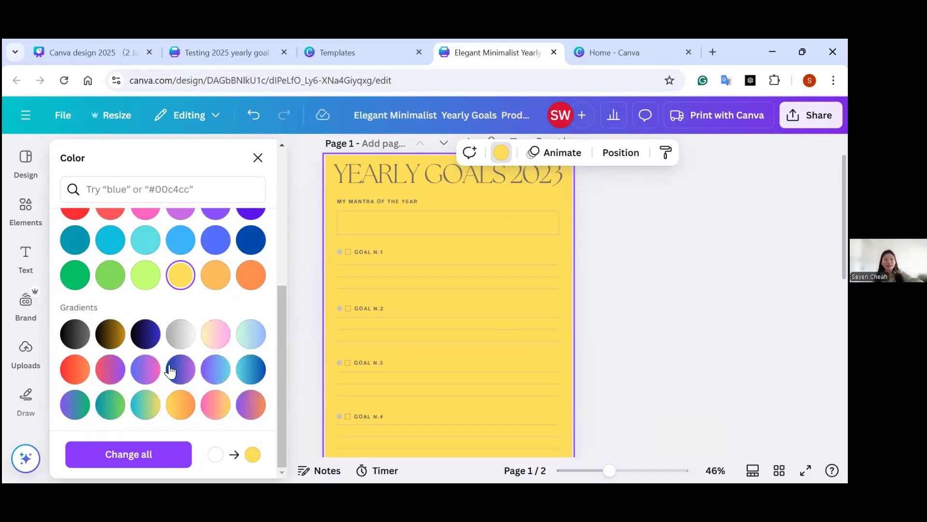
{"action": "left_click", "coordinate": [224, 344]}
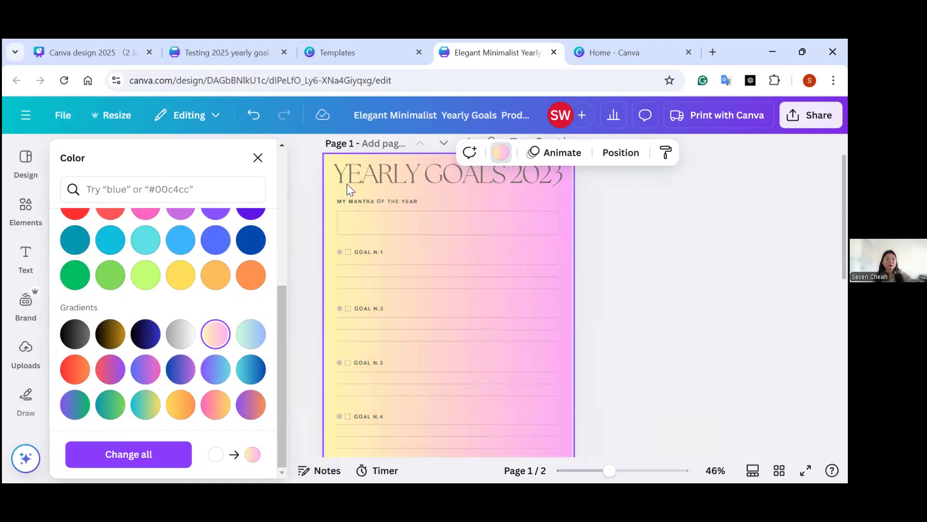
{"action": "left_click", "coordinate": [175, 370]}
Color the YEARLY GOALS title yellow and apply the change to all text of the same color in the design.
{"action": "left_click", "coordinate": [397, 183]}
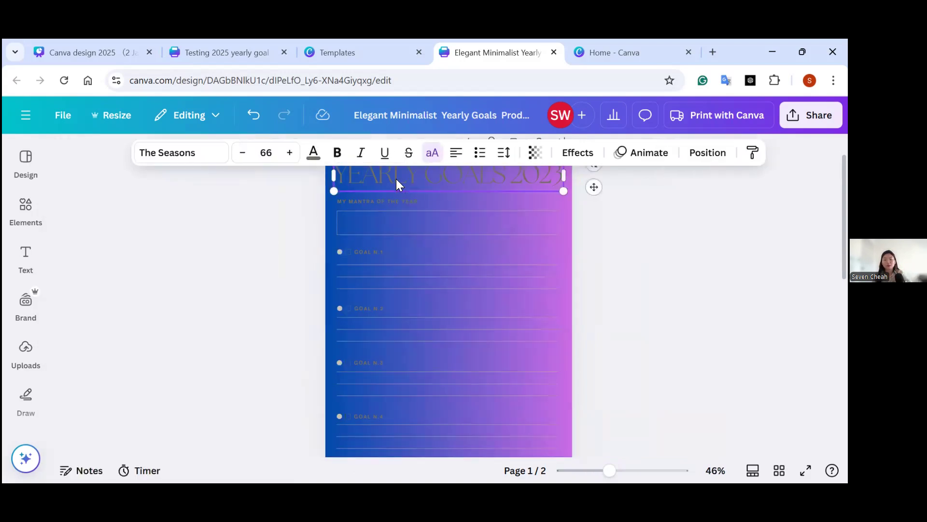
{"action": "left_click", "coordinate": [314, 153]}
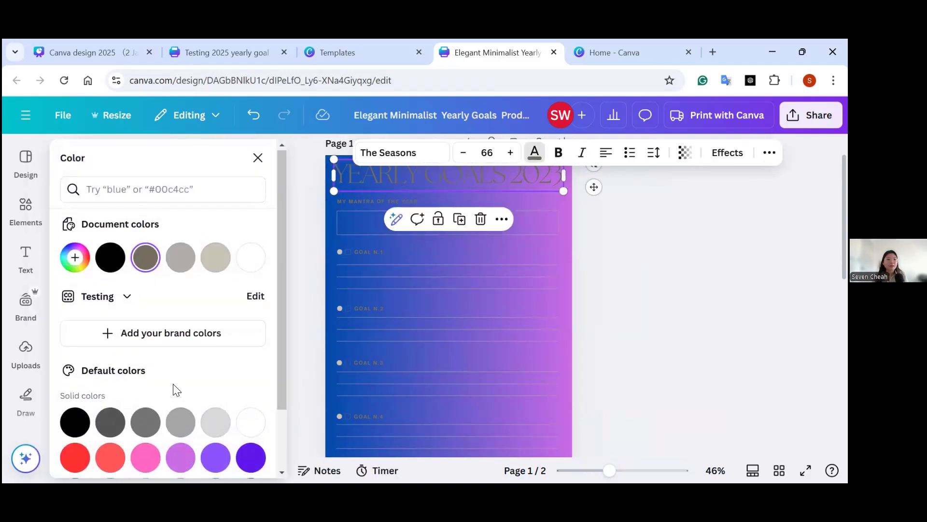
{"action": "scroll", "coordinate": [269, 364], "scroll_direction": "down", "scroll_amount": 2}
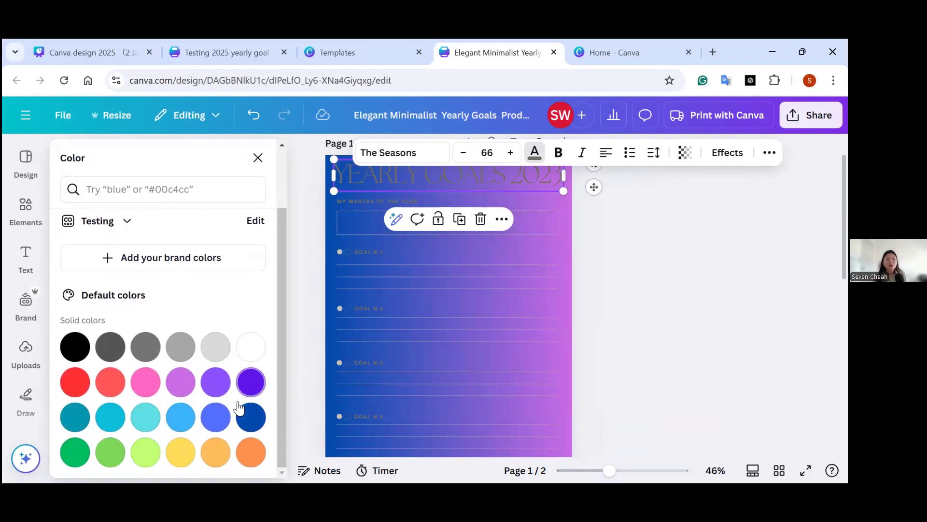
{"action": "left_click", "coordinate": [187, 441]}
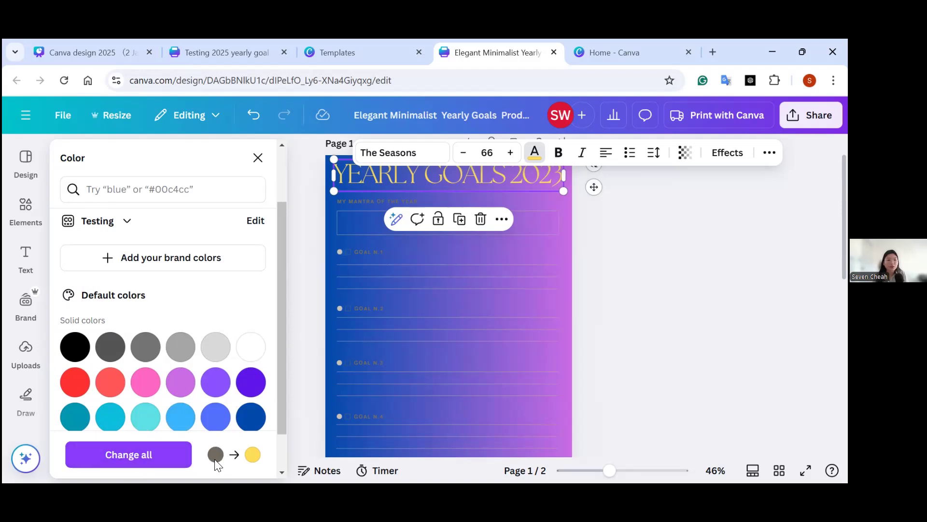
{"action": "left_click", "coordinate": [141, 461]}
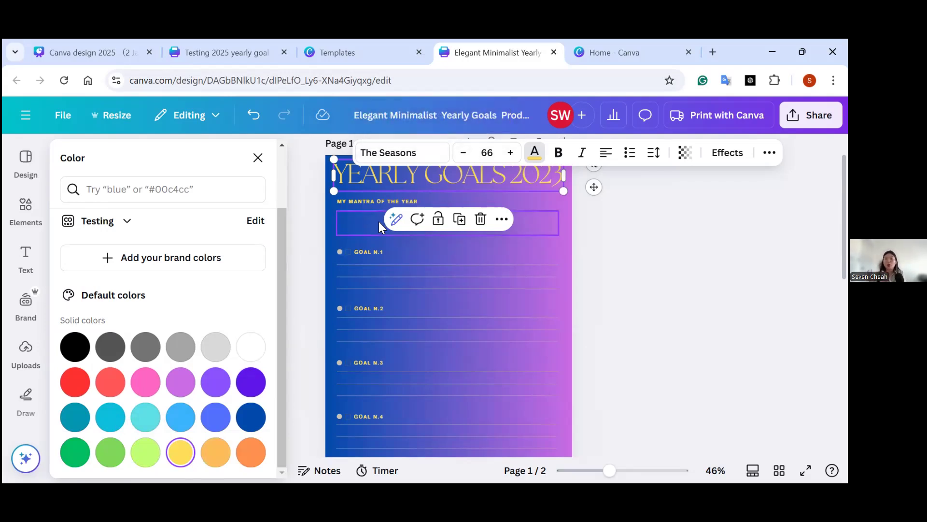
Change the year in page 1's title so it reads YEARLY GOALS 2025.
{"action": "double_click", "coordinate": [551, 177]}
{"action": "left_click", "coordinate": [553, 176]}
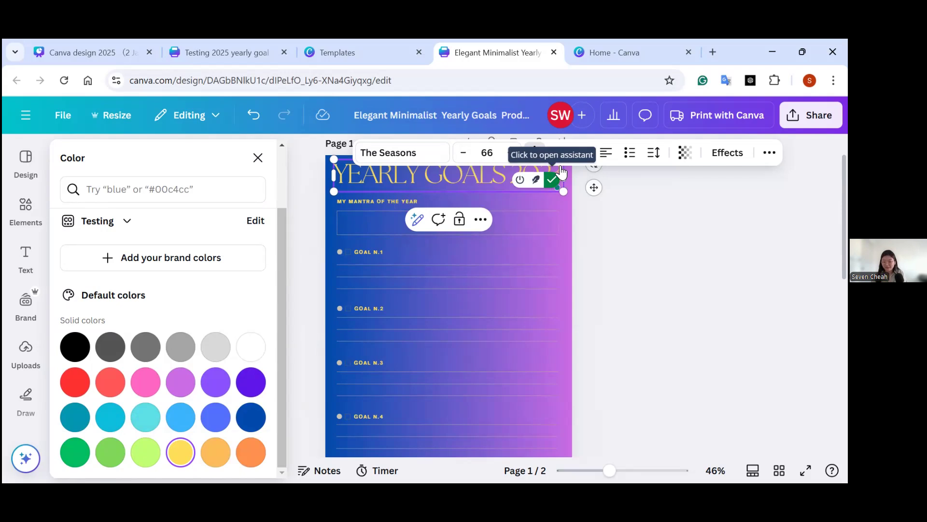
{"action": "left_click", "coordinate": [638, 264]}
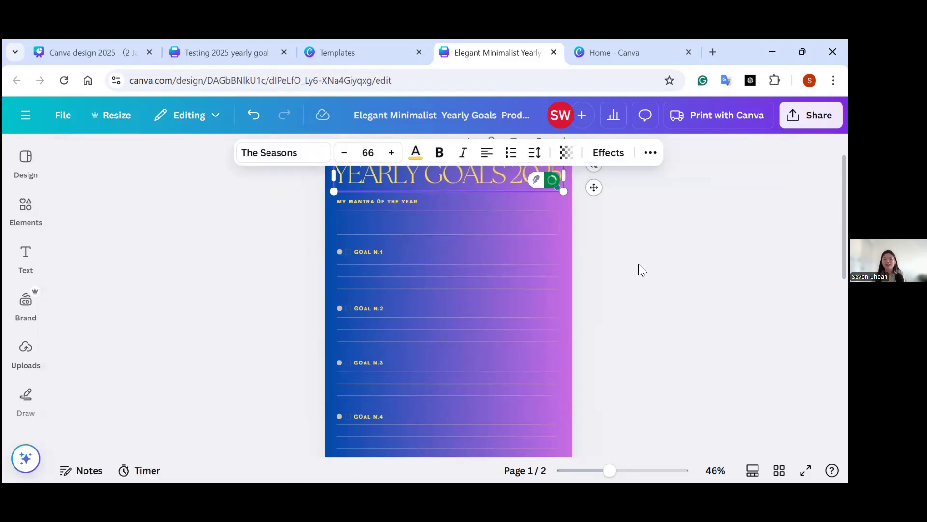
{"action": "left_click", "coordinate": [601, 224]}
{"action": "left_click", "coordinate": [552, 177]}
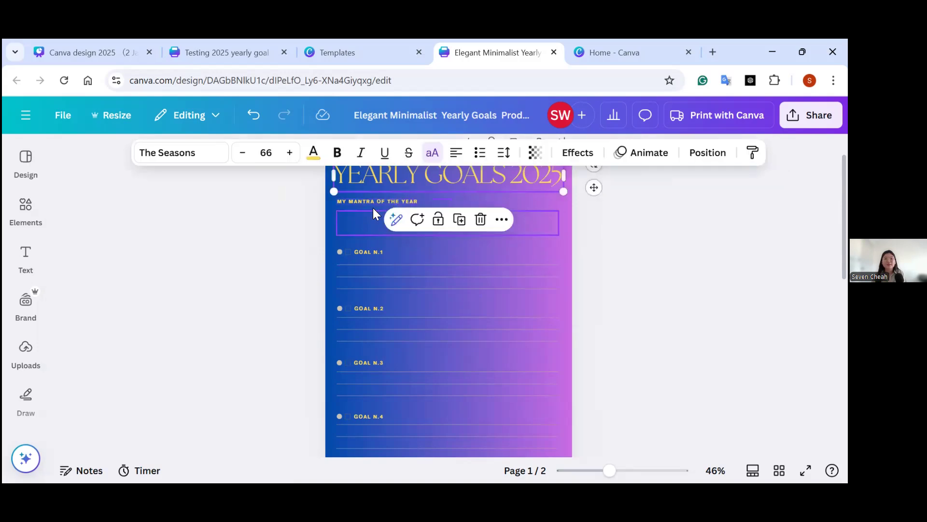
{"action": "left_click", "coordinate": [374, 214]}
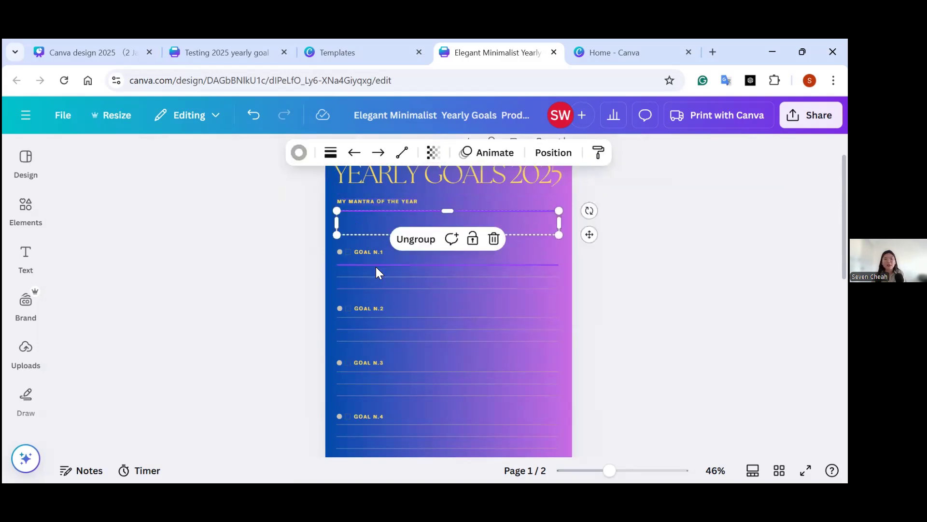
Delete the second page of the planner.
{"action": "scroll", "coordinate": [299, 391], "scroll_direction": "down", "scroll_amount": 3}
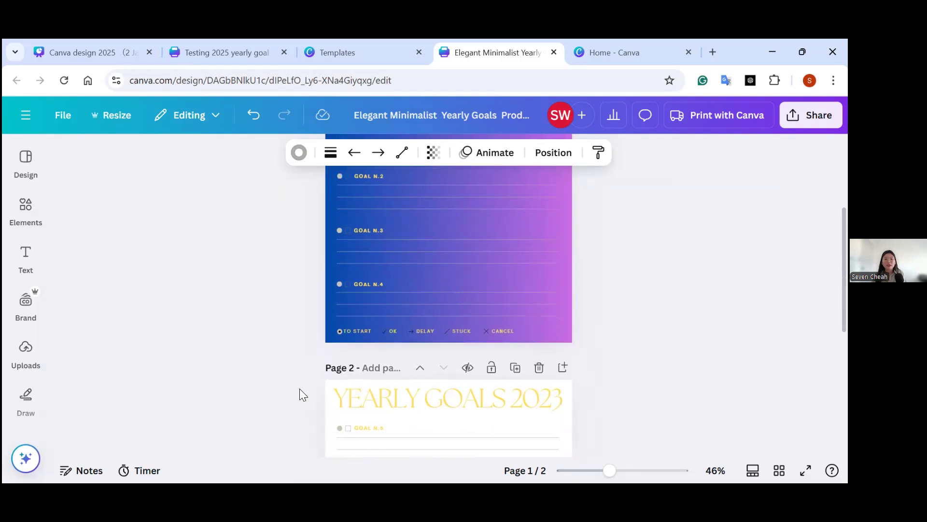
{"action": "scroll", "coordinate": [465, 383], "scroll_direction": "down", "scroll_amount": 2}
{"action": "scroll", "coordinate": [414, 358], "scroll_direction": "down", "scroll_amount": 1}
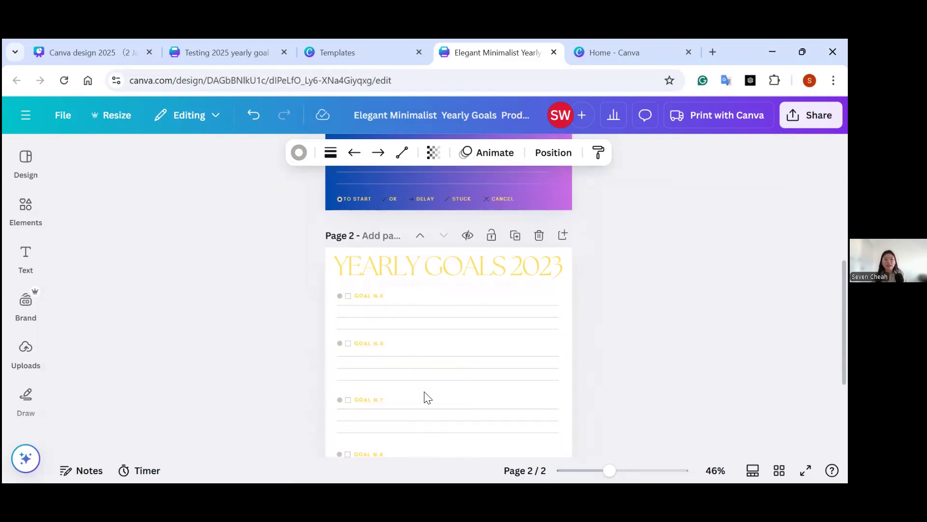
{"action": "scroll", "coordinate": [423, 389], "scroll_direction": "down", "scroll_amount": 2}
{"action": "scroll", "coordinate": [483, 295], "scroll_direction": "up", "scroll_amount": 2}
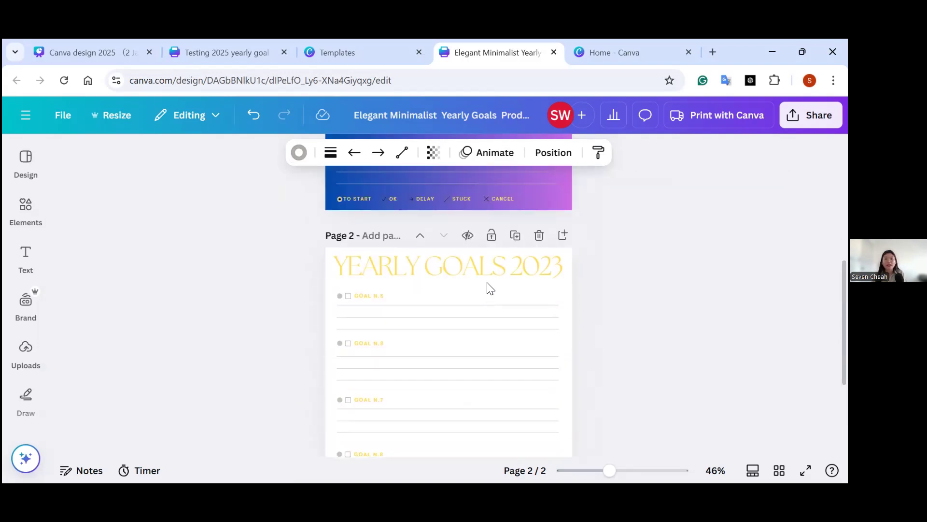
{"action": "left_click", "coordinate": [539, 236]}
{"action": "scroll", "coordinate": [550, 348], "scroll_direction": "up", "scroll_amount": 5}
{"action": "scroll", "coordinate": [482, 329], "scroll_direction": "down", "scroll_amount": 1}
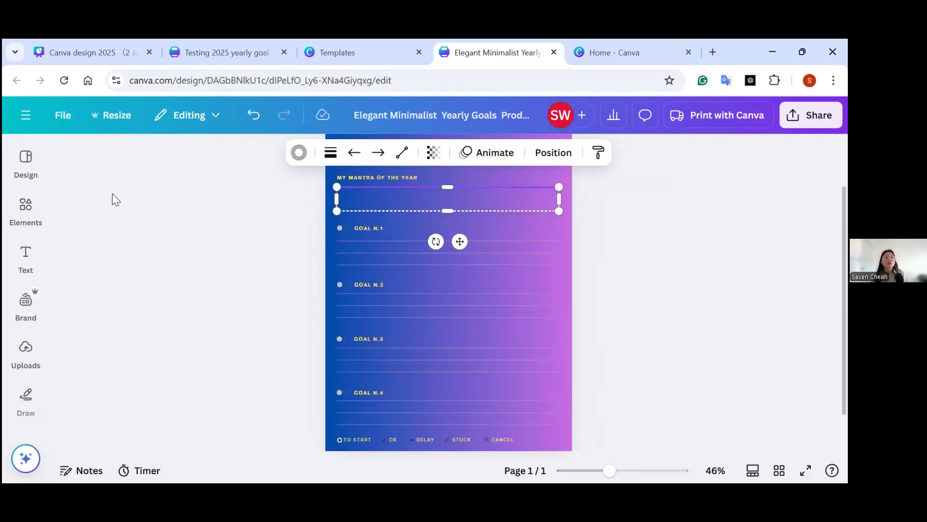
Search the design elements for "motivation quote" and show all matching graphics.
{"action": "left_click", "coordinate": [26, 207]}
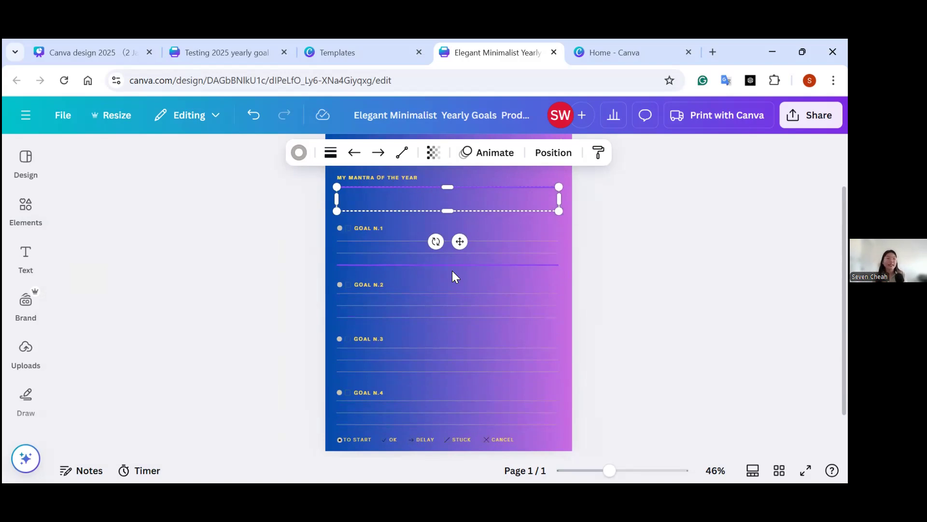
{"action": "left_click", "coordinate": [27, 207]}
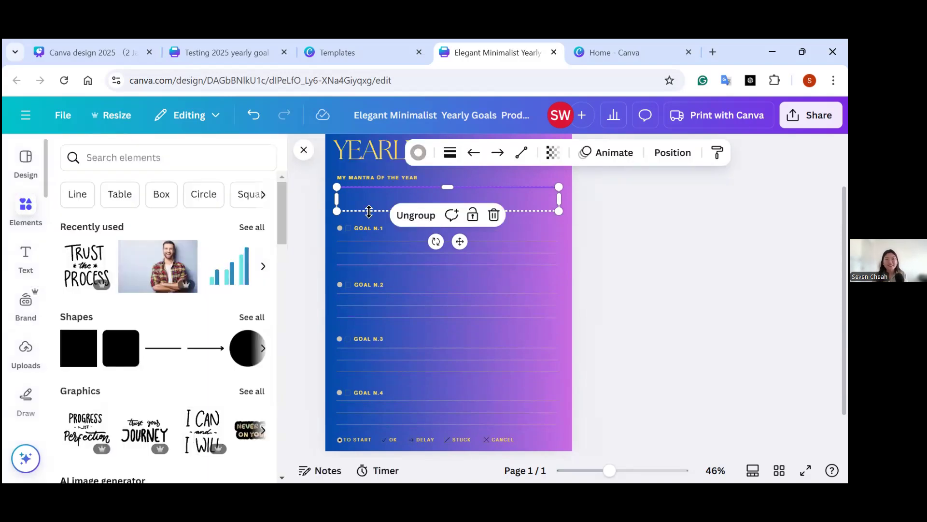
{"action": "left_click", "coordinate": [125, 161]}
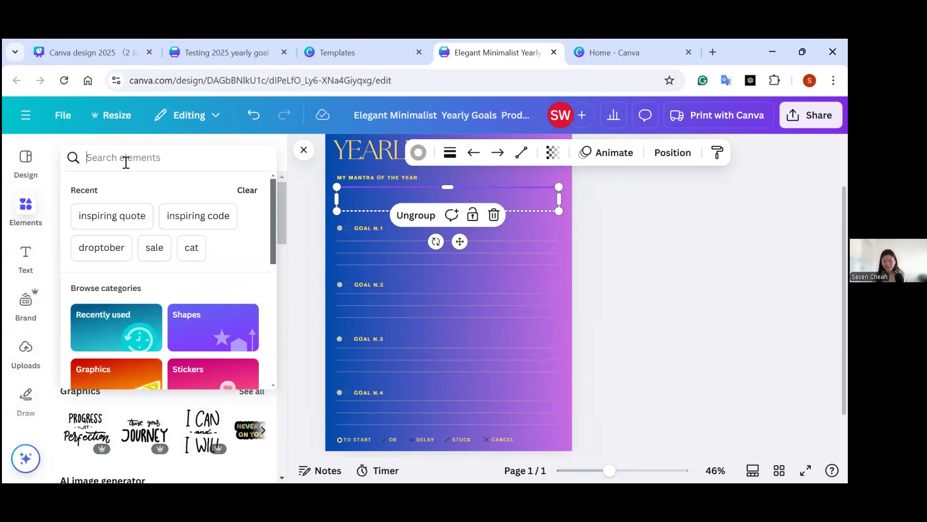
{"action": "type", "text": "motivation quote"}
{"action": "key", "text": "Return"}
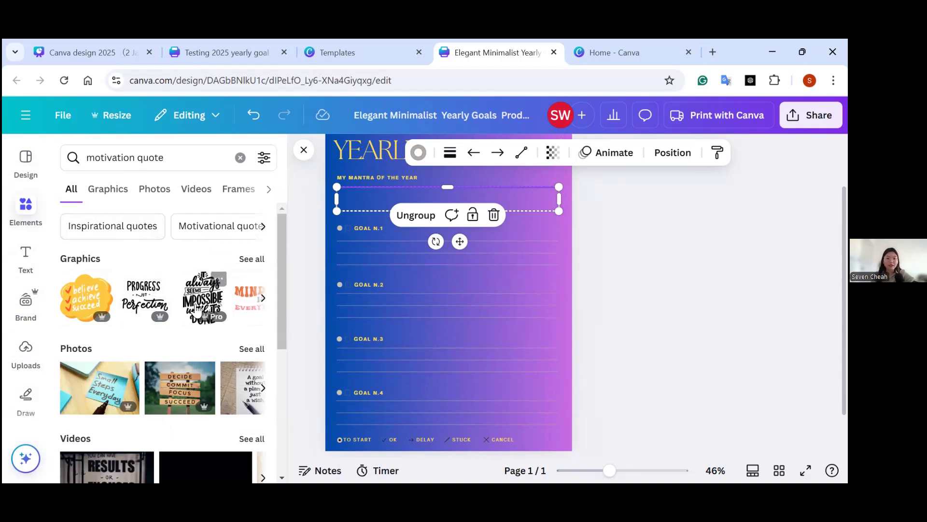
{"action": "left_click", "coordinate": [252, 259]}
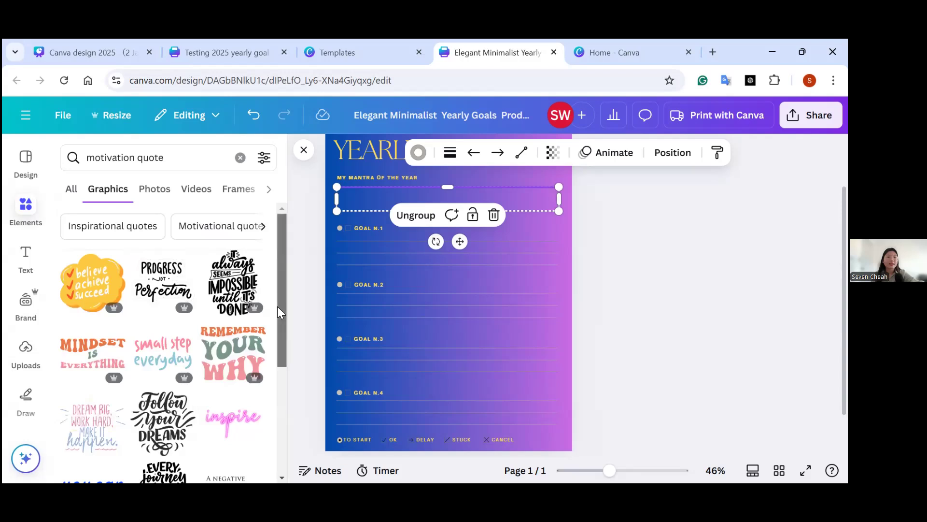
Add the "Rise and Shine" graphic and place it, scaled down to about half size, over the MY MANTRA OF THE YEAR box.
{"action": "scroll", "coordinate": [278, 309], "scroll_direction": "down", "scroll_amount": 5}
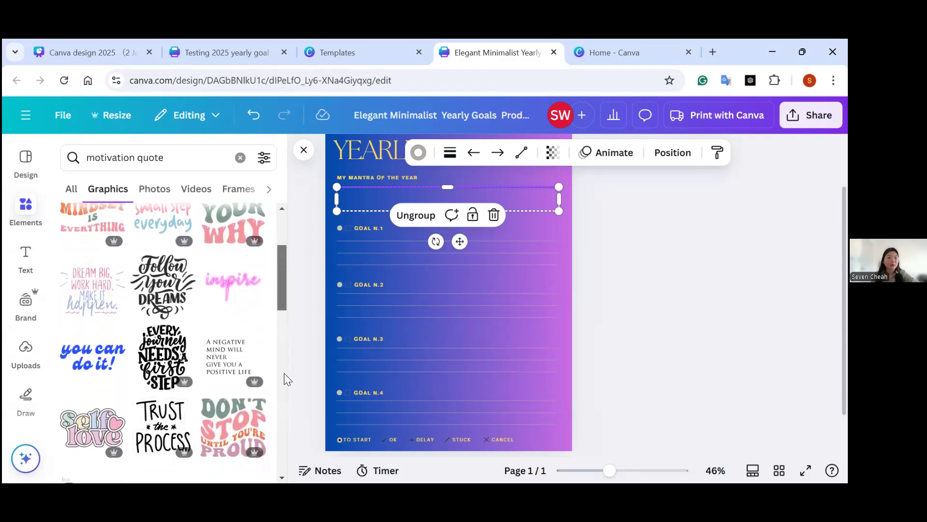
{"action": "scroll", "coordinate": [284, 373], "scroll_direction": "up", "scroll_amount": 5}
{"action": "left_click_drag", "start_coordinate": [292, 334], "coordinate": [285, 410]}
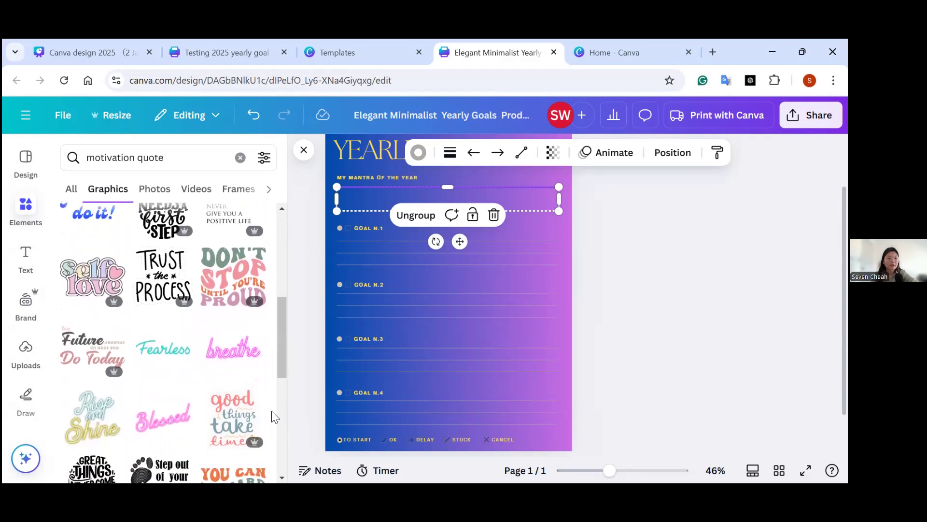
{"action": "left_click_drag", "start_coordinate": [282, 334], "coordinate": [283, 365]}
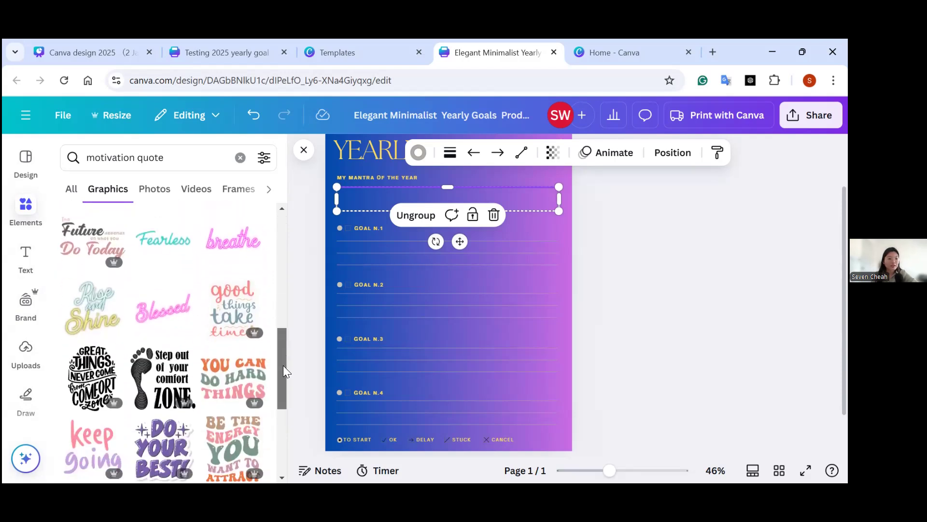
{"action": "left_click", "coordinate": [87, 319]}
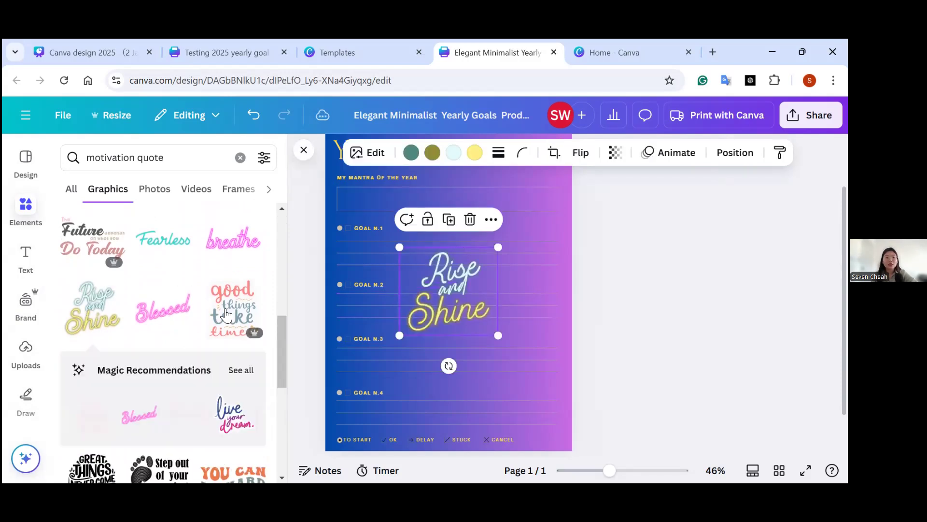
{"action": "left_click_drag", "start_coordinate": [436, 298], "coordinate": [454, 205]}
{"action": "left_click_drag", "start_coordinate": [494, 236], "coordinate": [450, 216]}
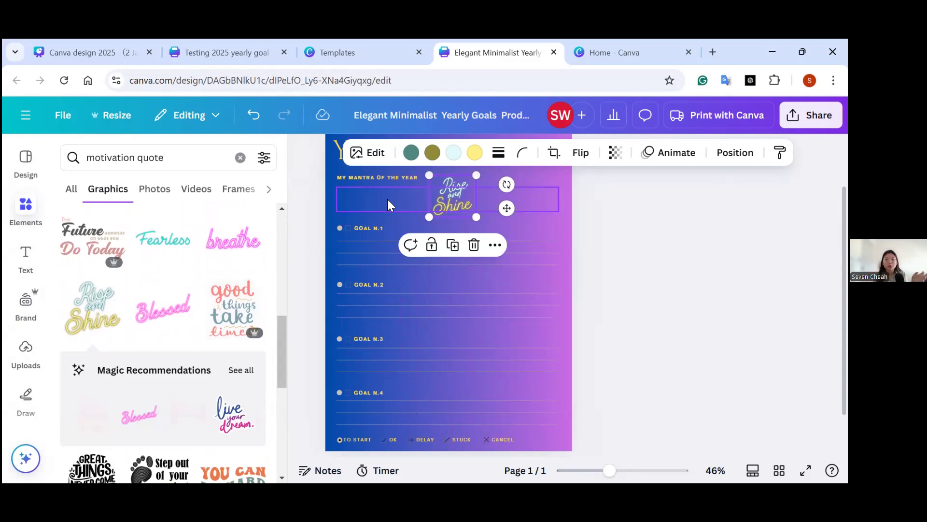
{"action": "left_click", "coordinate": [382, 242]}
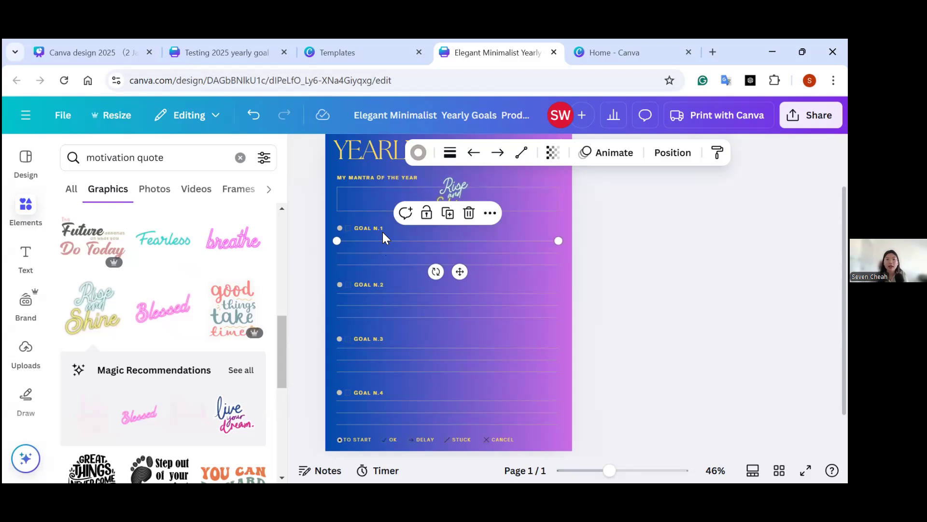
Duplicate the GOAL N.1 heading and place the copy between the first two lines beneath it.
{"action": "left_click", "coordinate": [381, 230]}
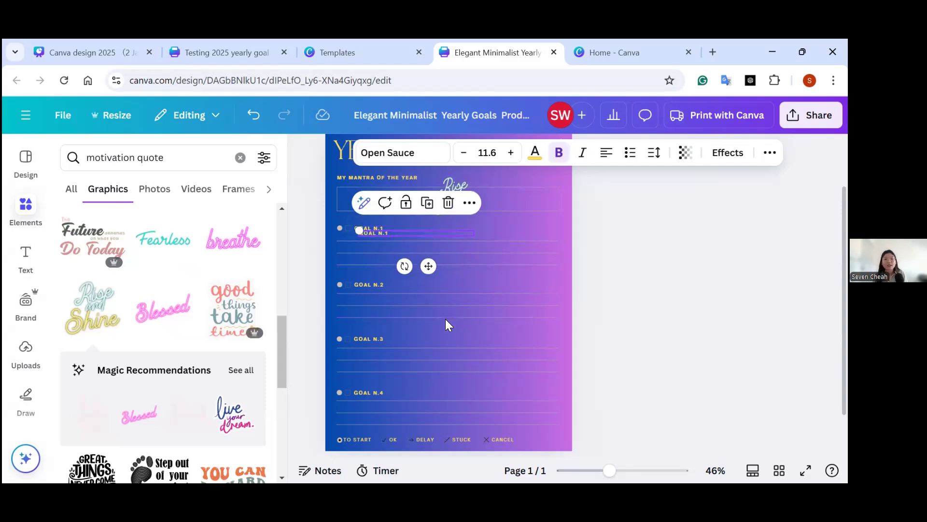
{"action": "key", "text": "ctrl+d"}
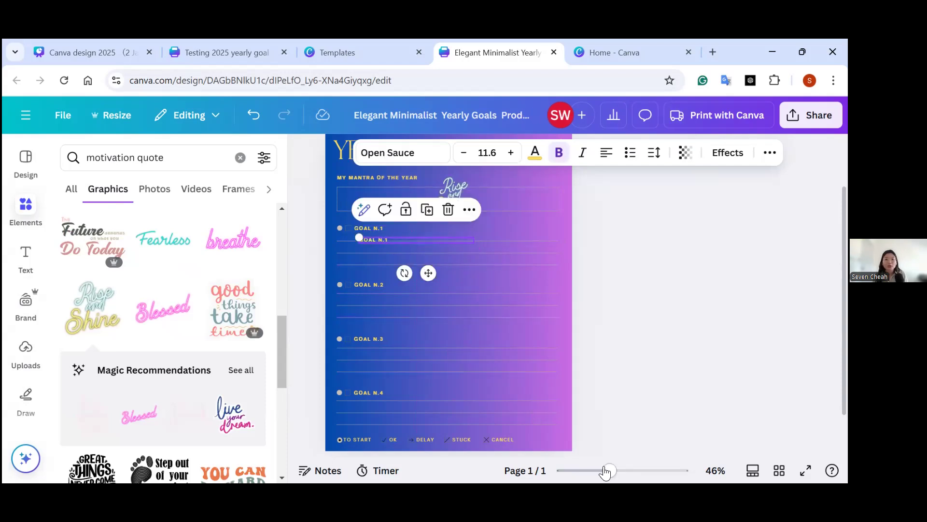
{"action": "left_click_drag", "start_coordinate": [610, 471], "coordinate": [632, 471]}
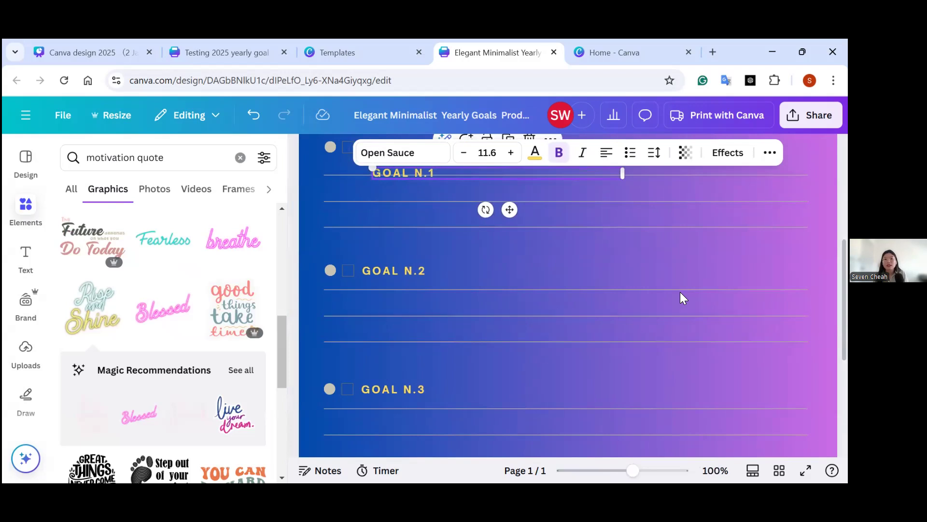
{"action": "left_click_drag", "start_coordinate": [445, 174], "coordinate": [430, 190]}
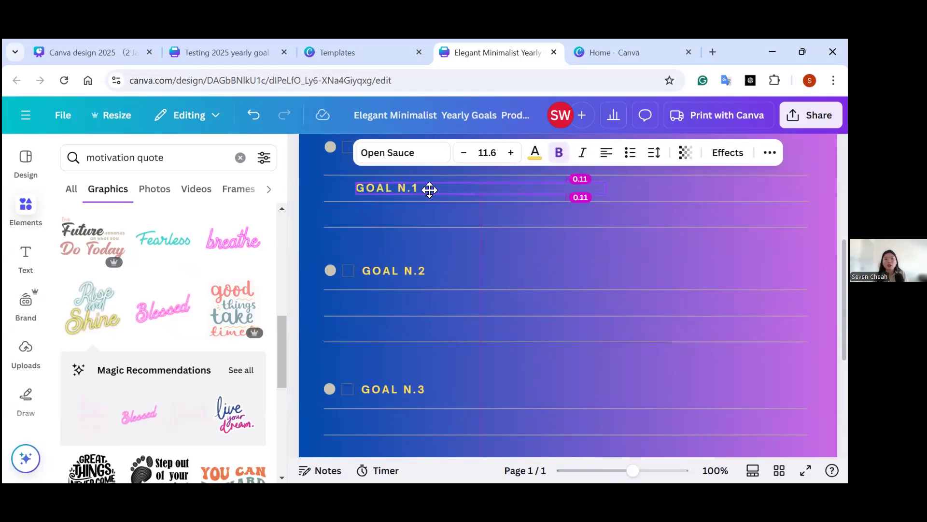
Replace the copied heading's text under GOAL N.1 with "PASS EXAM E.E MARCH/FEB".
{"action": "left_click", "coordinate": [430, 190]}
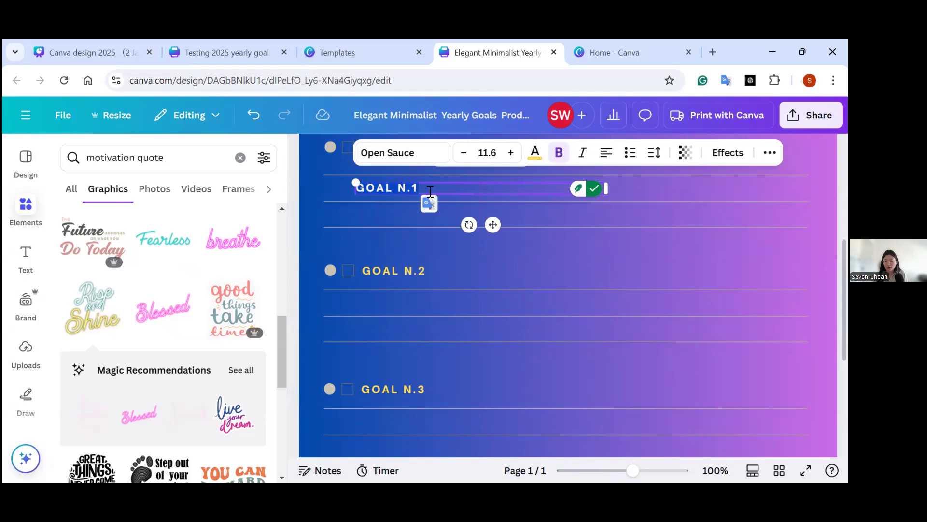
{"action": "type", "text": "FEB"}
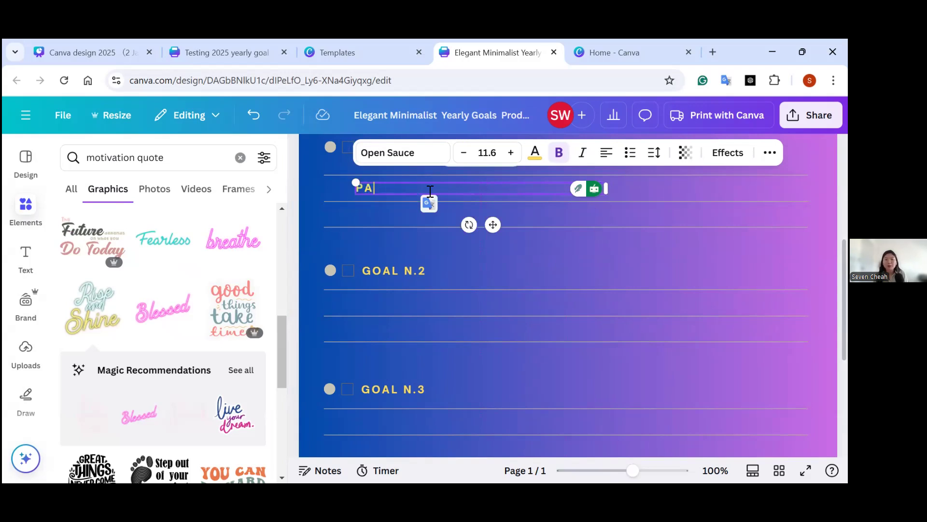
{"action": "type", "text": "PASS EXAM E"}
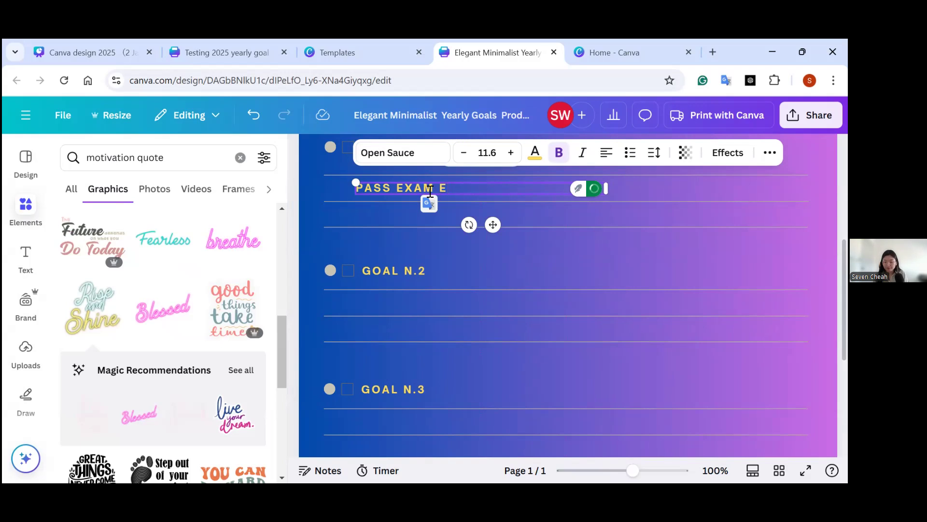
{"action": "type", "text": ".E MARCH/FEB"}
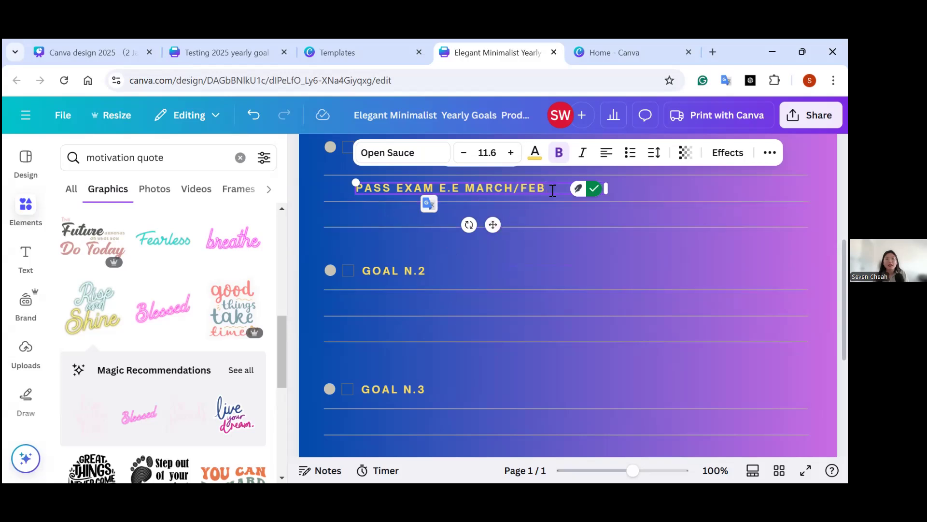
Change the color of the whole PASS EXAM E.E MARCH/FEB text to white.
{"action": "left_click_drag", "start_coordinate": [552, 189], "coordinate": [356, 187]}
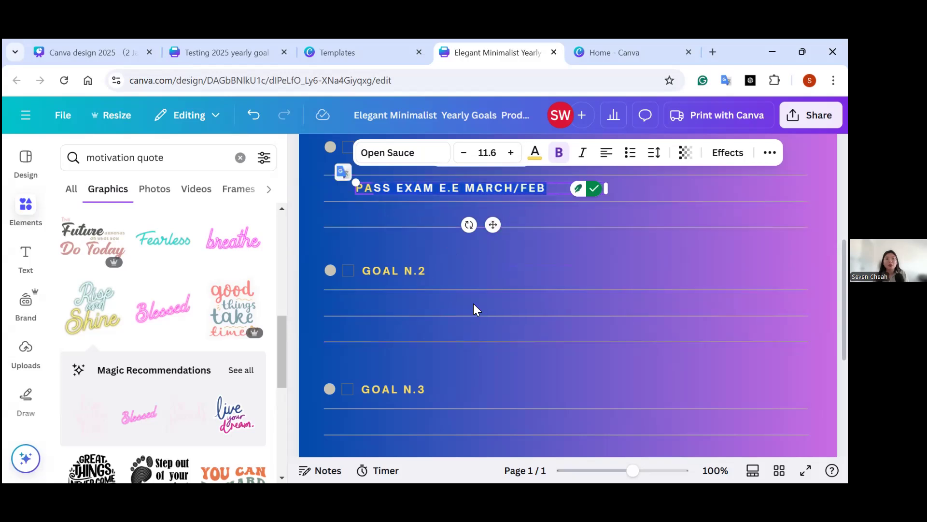
{"action": "left_click", "coordinate": [521, 164]}
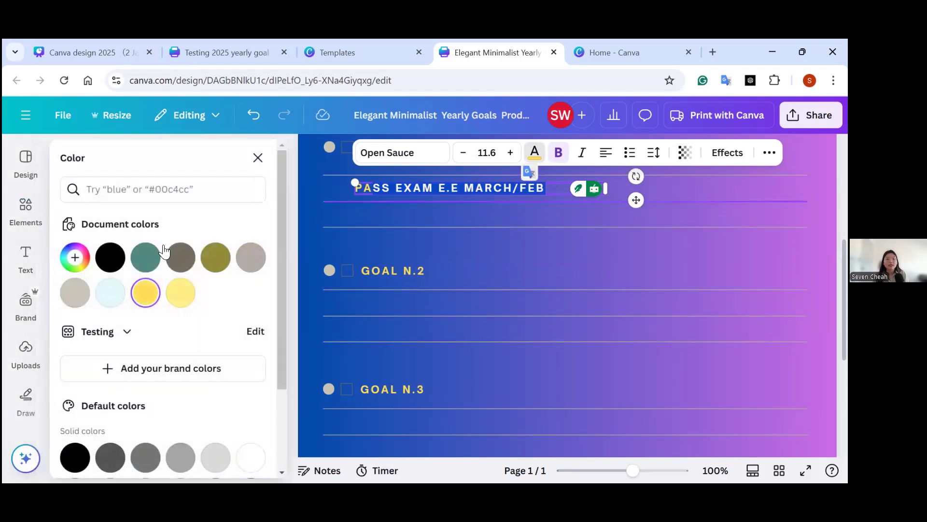
{"action": "left_click", "coordinate": [250, 457]}
{"action": "left_click_drag", "start_coordinate": [357, 187], "coordinate": [351, 189]}
{"action": "scroll", "coordinate": [244, 360], "scroll_direction": "down", "scroll_amount": 3}
{"action": "scroll", "coordinate": [244, 360], "scroll_direction": "down", "scroll_amount": 1}
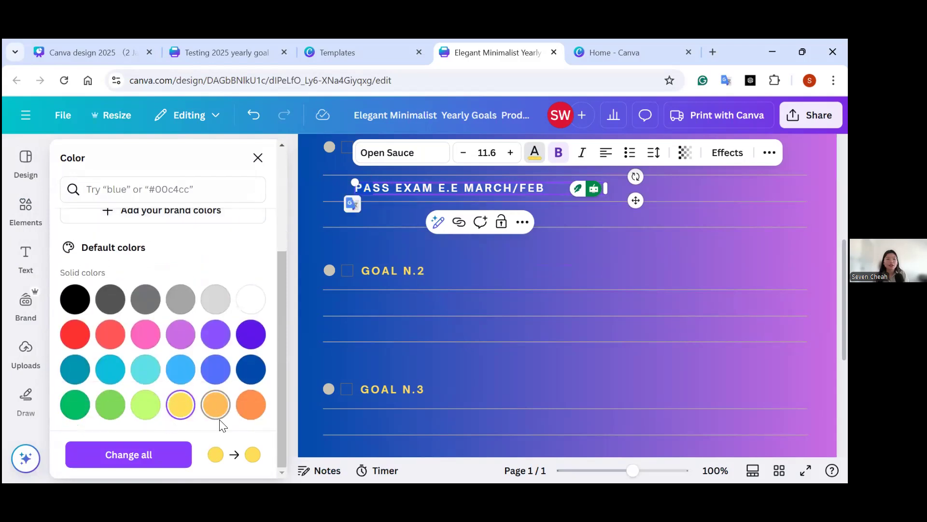
{"action": "left_click", "coordinate": [250, 301]}
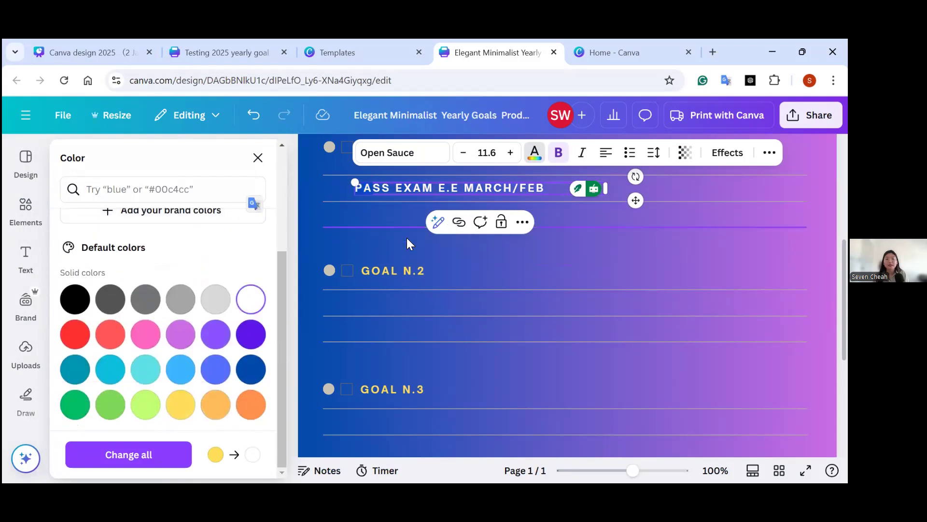
Duplicate the white PASS EXAM text and place the copy on the lines under GOAL N.2.
{"action": "left_click_drag", "start_coordinate": [630, 471], "coordinate": [615, 471]}
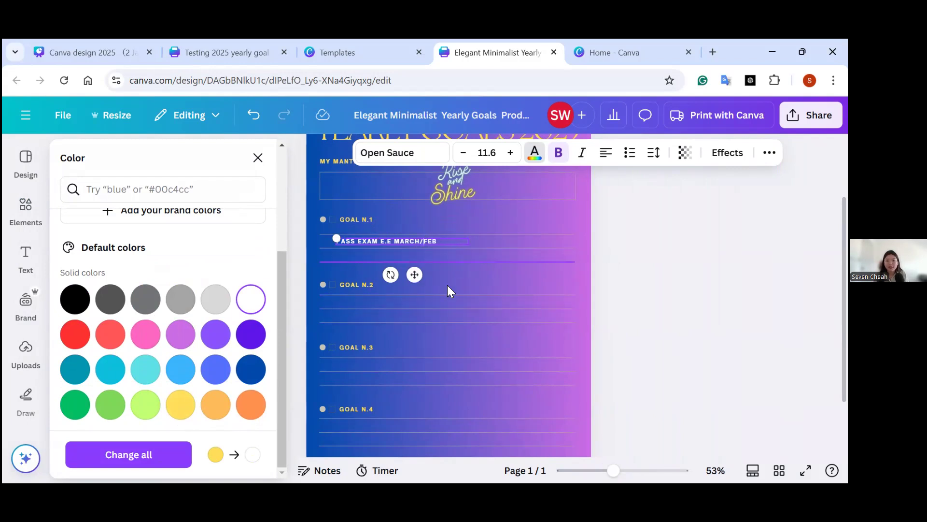
{"action": "left_click_drag", "start_coordinate": [613, 470], "coordinate": [630, 472]}
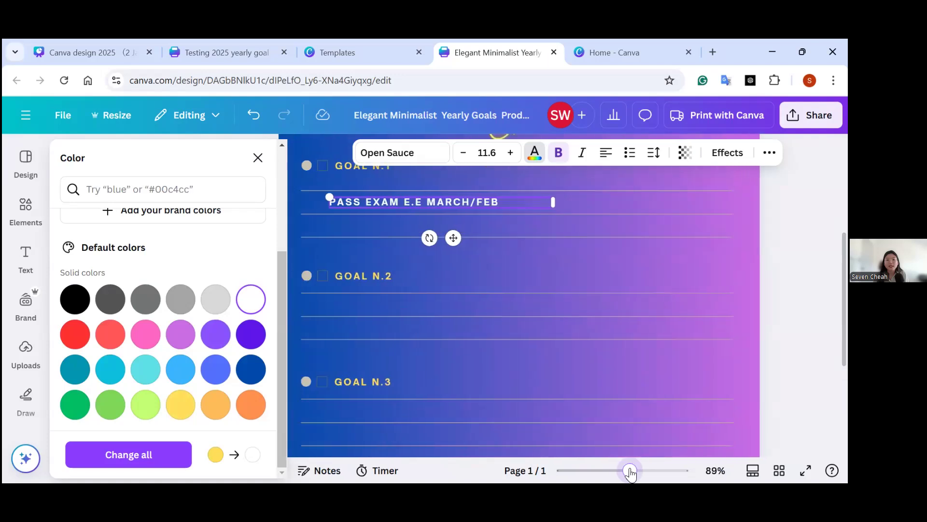
{"action": "left_click", "coordinate": [402, 228]}
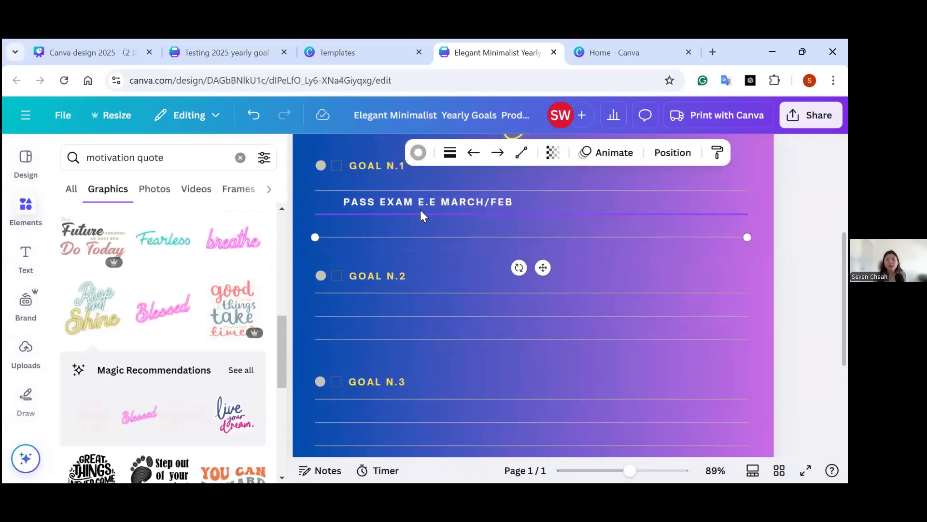
{"action": "left_click", "coordinate": [420, 202]}
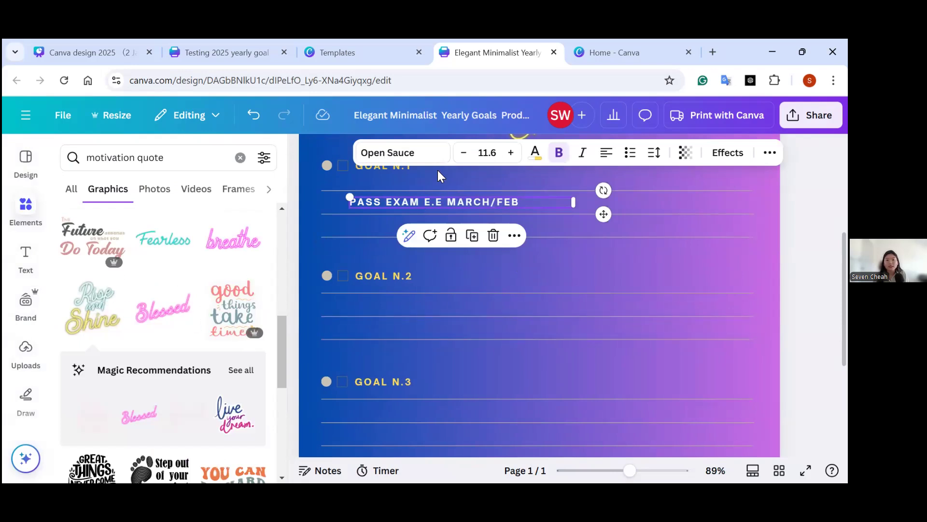
{"action": "key", "text": "ctrl+d"}
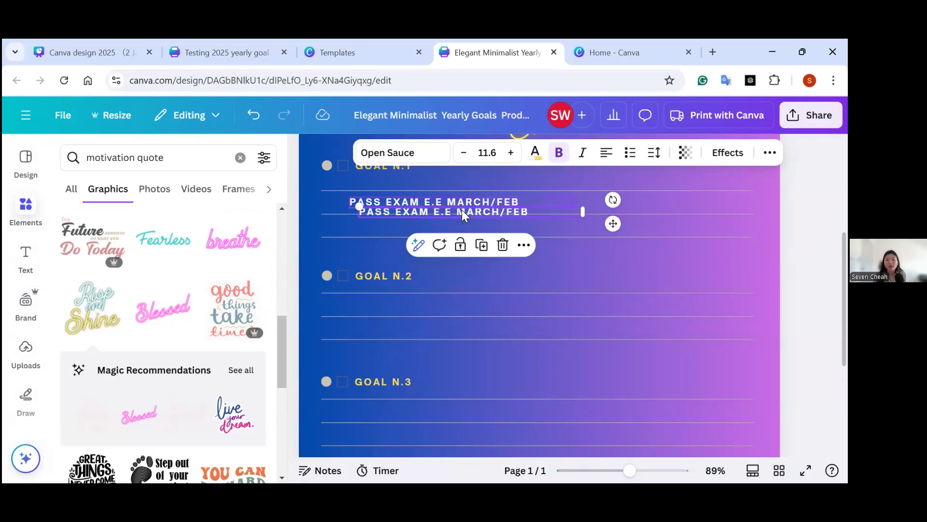
{"action": "left_click_drag", "start_coordinate": [531, 211], "coordinate": [528, 307]}
{"action": "left_click", "coordinate": [27, 259]}
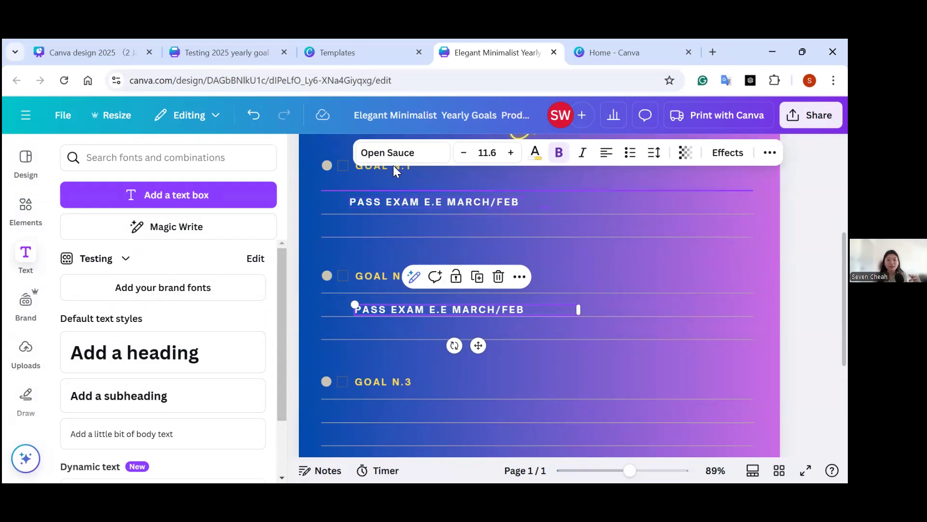
{"action": "left_click", "coordinate": [220, 361]}
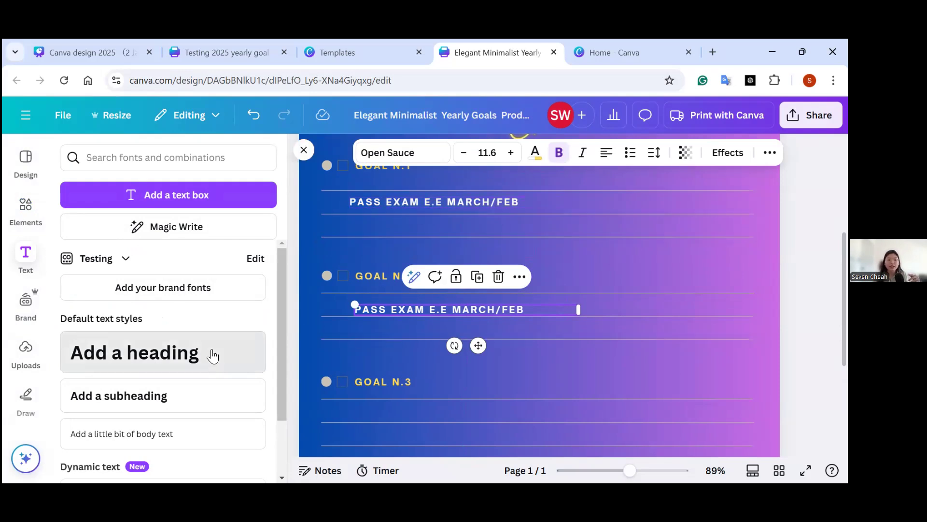
{"action": "left_click", "coordinate": [435, 153]}
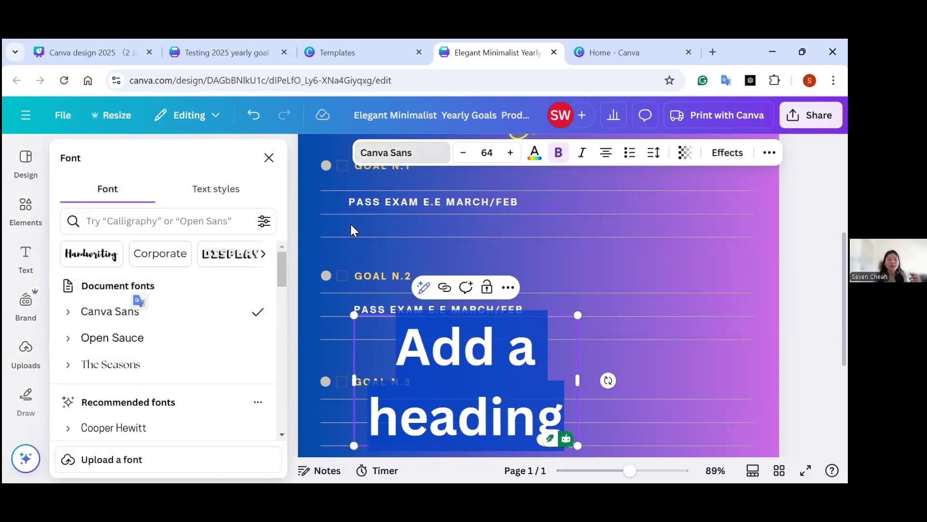
{"action": "left_click", "coordinate": [491, 151]}
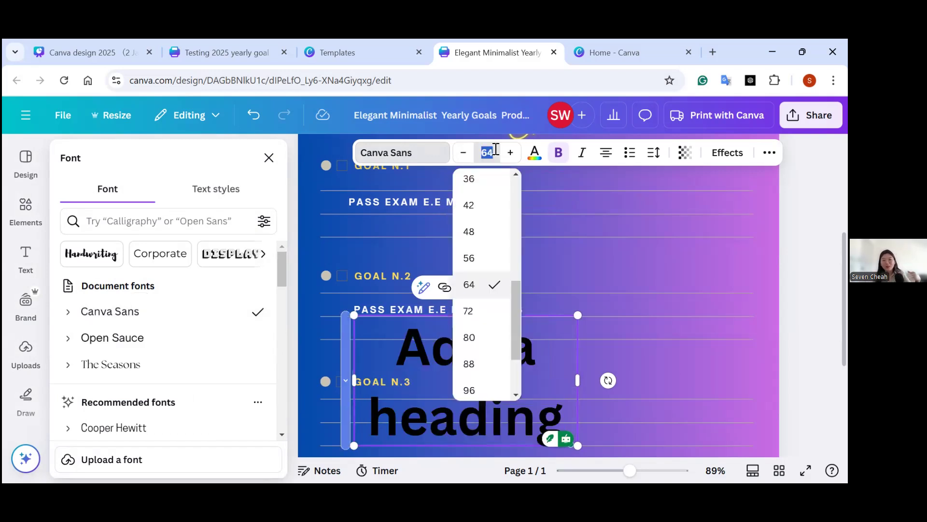
{"action": "left_click", "coordinate": [610, 320]}
{"action": "left_click", "coordinate": [508, 416]}
{"action": "key", "text": "Delete"}
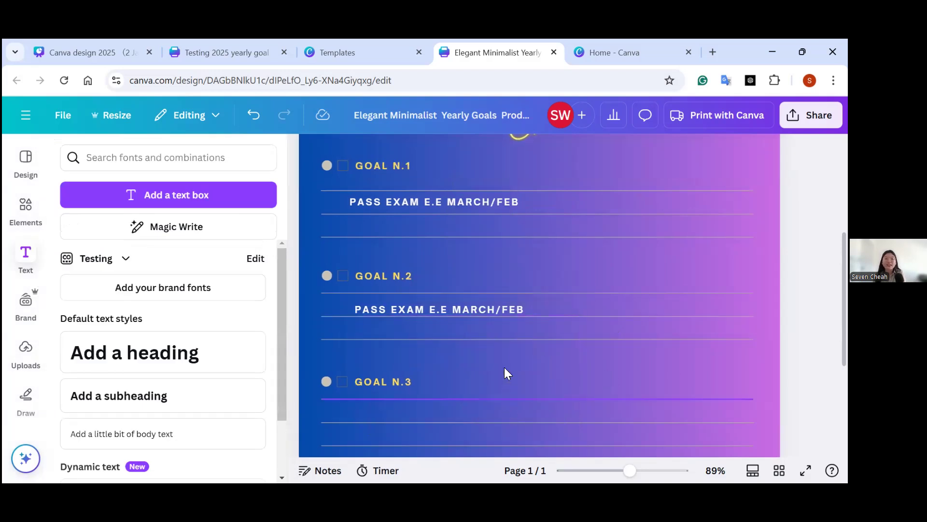
Replace the copied text under GOAL N.2 with "RICHHHHHH" in white.
{"action": "left_click", "coordinate": [516, 305]}
{"action": "left_click", "coordinate": [516, 305]}
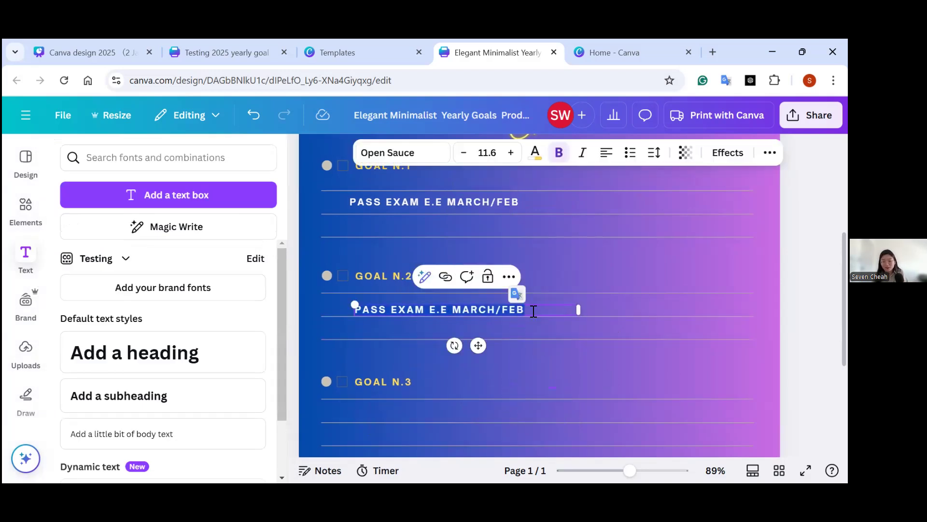
{"action": "key", "text": "Delete"}
{"action": "type", "text": "I WANT"}
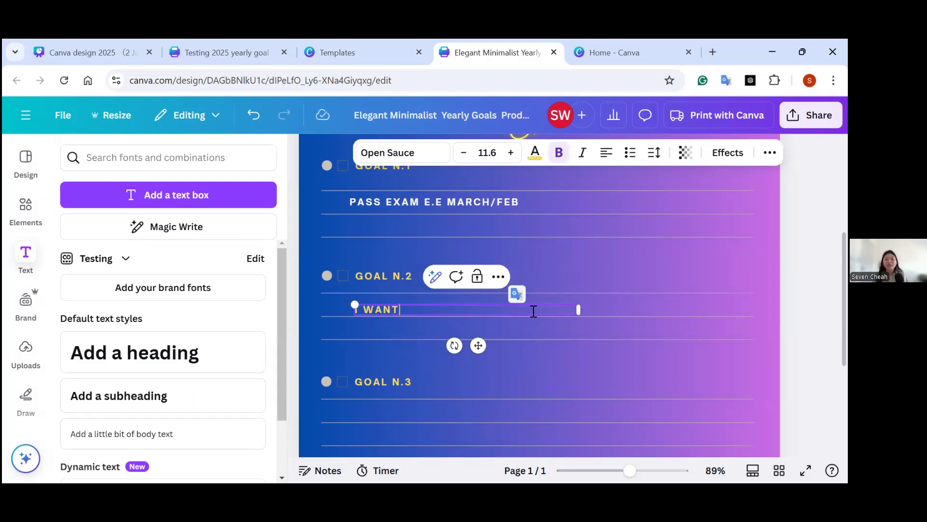
{"action": "key", "text": "BackSpace"}
{"action": "key", "text": "BackSpace"}
{"action": "key", "text": "BackSpace"}
{"action": "key", "text": "BackSpace"}
{"action": "key", "text": "BackSpace"}
{"action": "key", "text": "BackSpace"}
{"action": "left_click", "coordinate": [535, 153]}
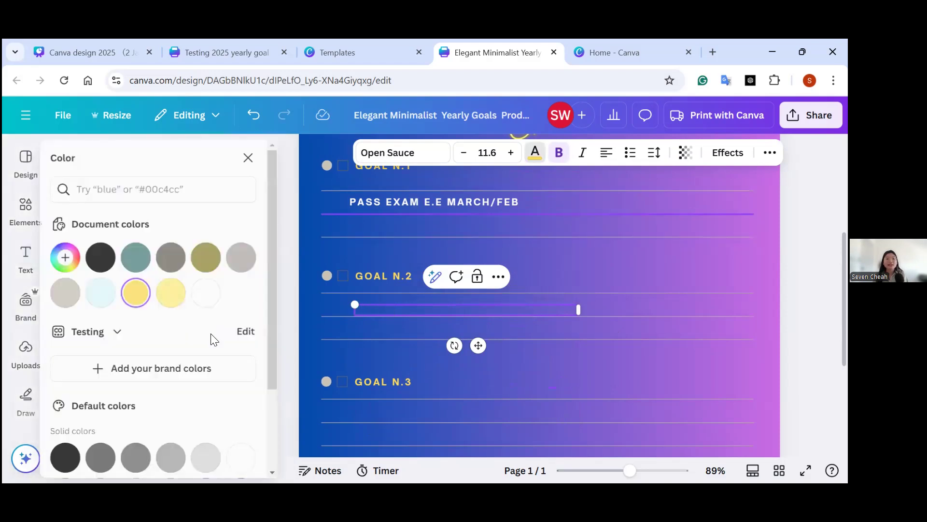
{"action": "left_click", "coordinate": [215, 293]}
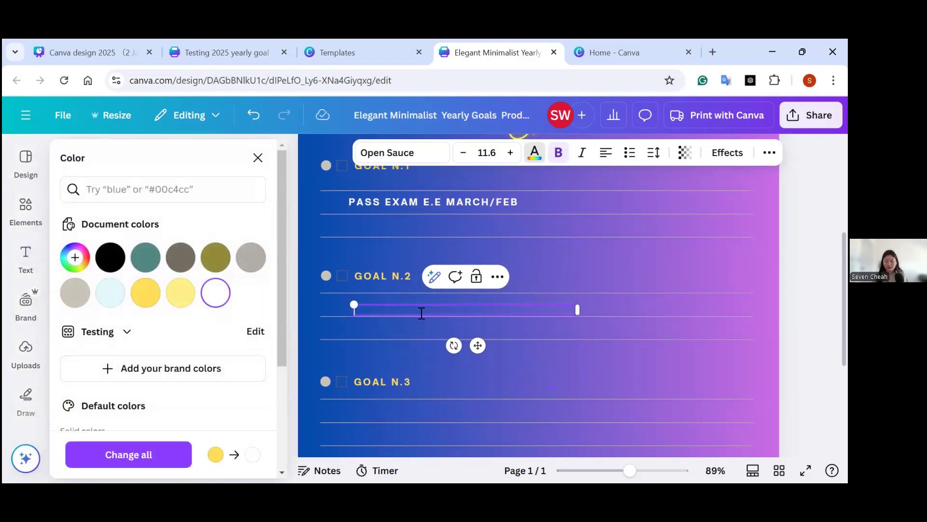
{"action": "type", "text": "RICHHHHH"}
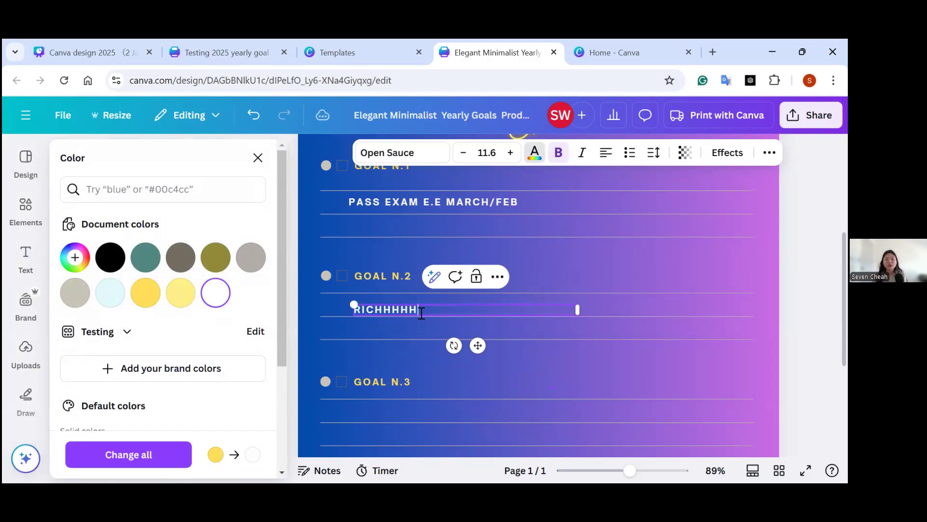
{"action": "type", "text": "H"}
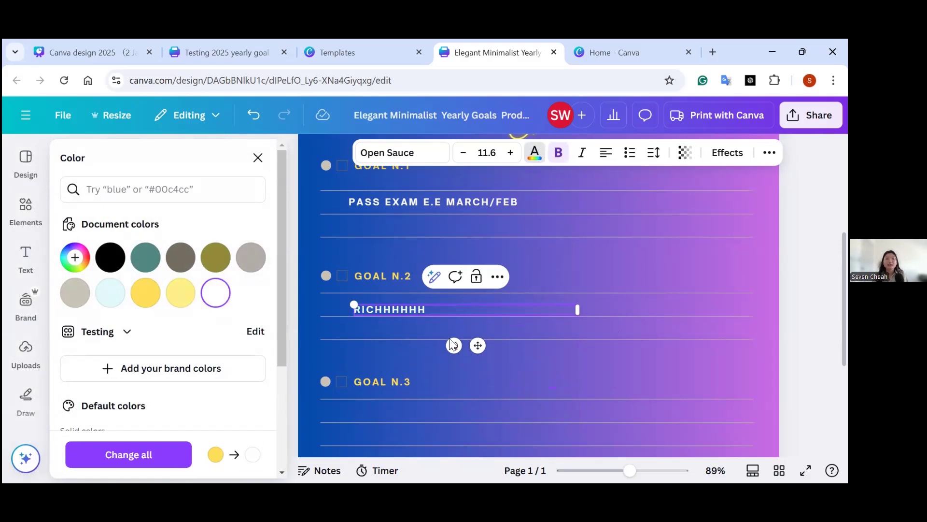
Duplicate the RICHHHHHH text and place the copy on the lines under GOAL N.3.
{"action": "left_click", "coordinate": [405, 315]}
{"action": "left_click", "coordinate": [406, 310]}
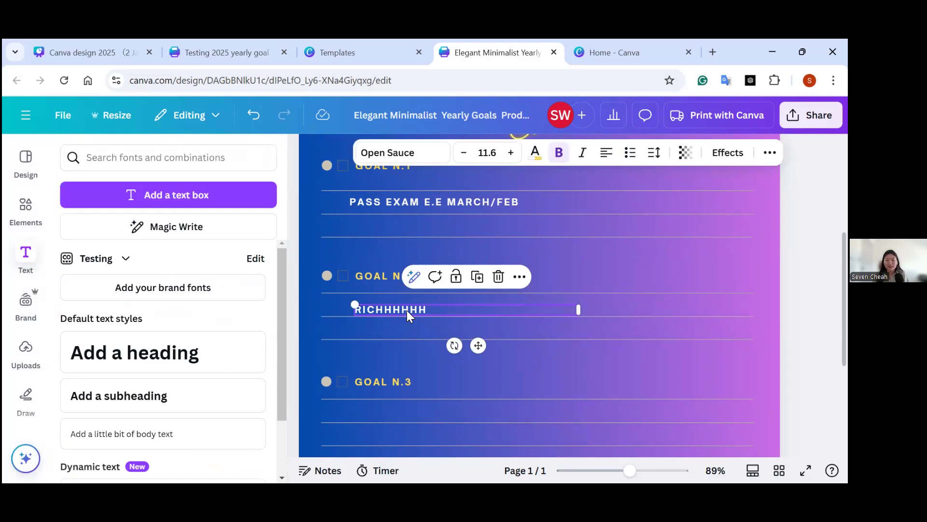
{"action": "key", "text": "ctrl+d"}
{"action": "left_click_drag", "start_coordinate": [411, 317], "coordinate": [404, 410]}
Replace the copied text under GOAL N.3 with "I WANNA IN GOOD SHAPE OF BODY".
{"action": "double_click", "coordinate": [453, 410]}
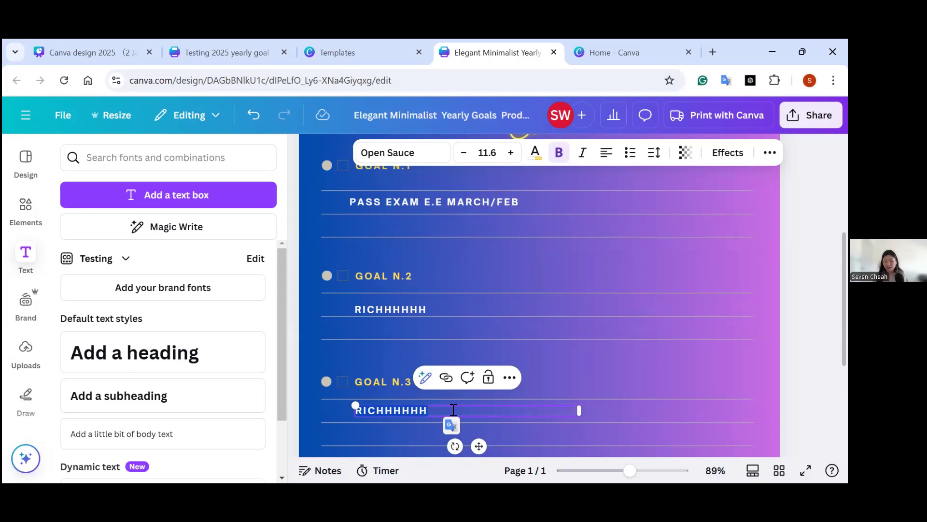
{"action": "key", "text": "BackSpace"}
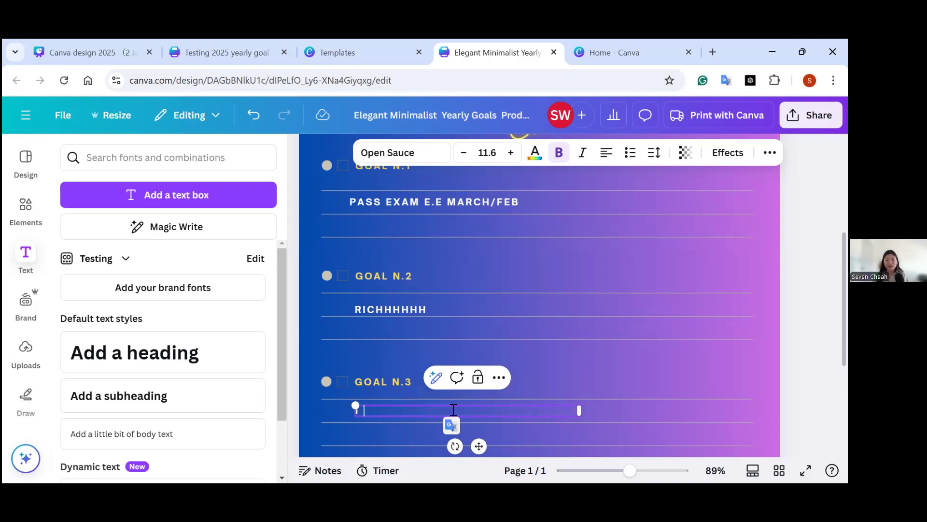
{"action": "type", "text": "I HAVE"}
{"action": "key", "text": "BackSpace"}
{"action": "key", "text": "BackSpace"}
{"action": "key", "text": "BackSpace"}
{"action": "key", "text": "BackSpace"}
{"action": "type", "text": "WANN"}
{"action": "key", "text": "BackSpace"}
{"action": "type", "text": "NA IN GOOGL"}
{"action": "key", "text": "BackSpace"}
{"action": "key", "text": "BackSpace"}
{"action": "type", "text": "D SYHA"}
{"action": "key", "text": "BackSpace"}
{"action": "key", "text": "BackSpace"}
{"action": "key", "text": "BackSpace"}
{"action": "type", "text": "HAPE OF BODY"}
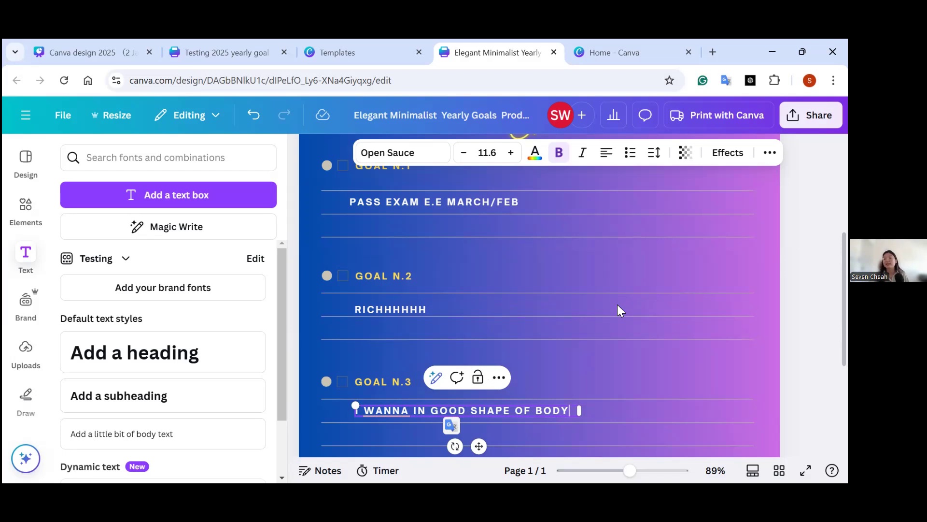
Switch to the Canva design 2025 presentation and show the SMART slide on page 5.
{"action": "scroll", "coordinate": [618, 311], "scroll_direction": "down", "scroll_amount": 3}
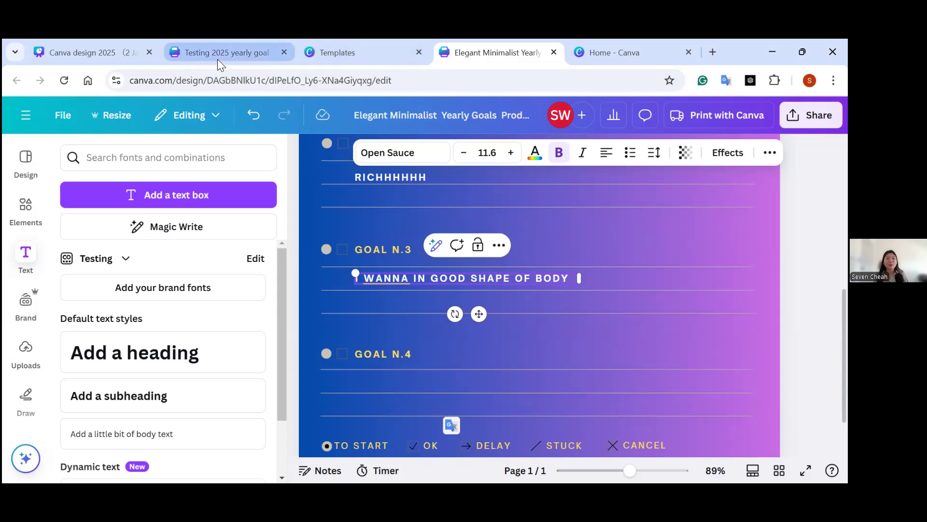
{"action": "left_click", "coordinate": [118, 50]}
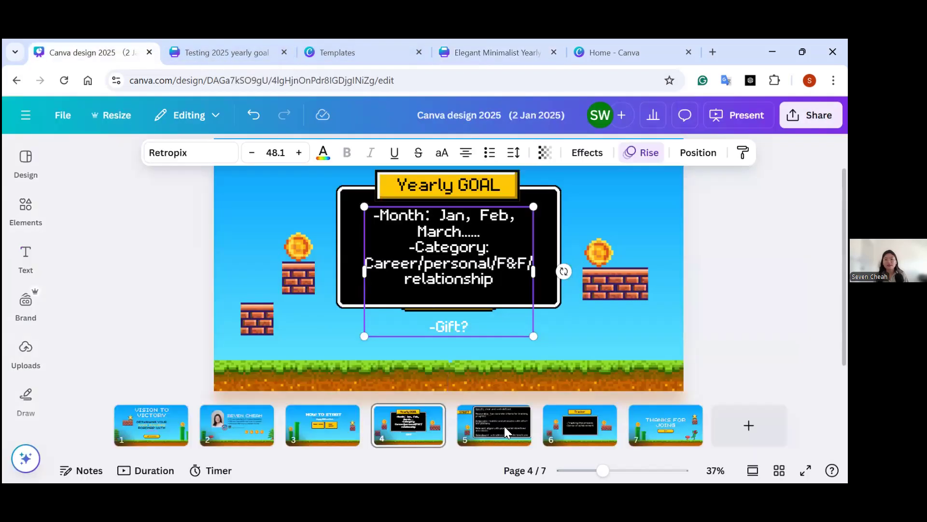
{"action": "left_click", "coordinate": [504, 426]}
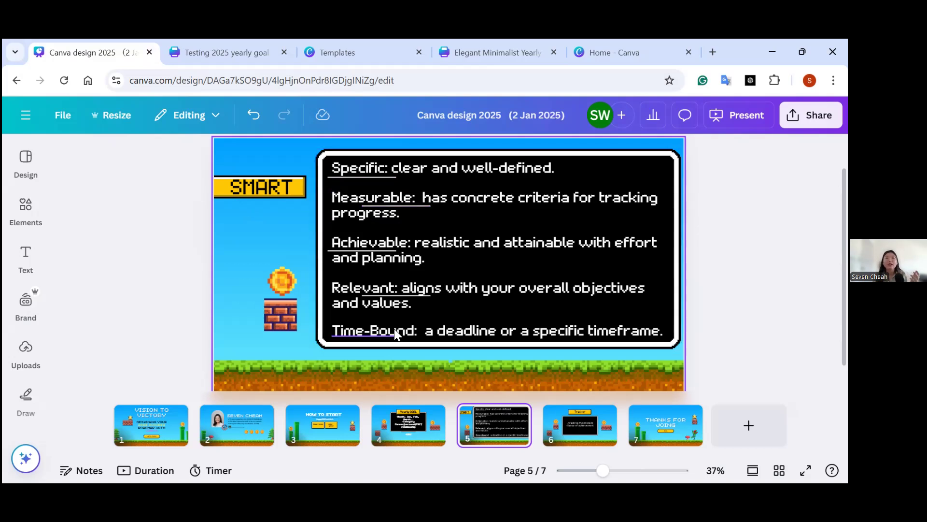
Switch to the Elegant Minimalist Yearly Goals design and add two new pages after the goals page.
{"action": "left_click", "coordinate": [461, 52]}
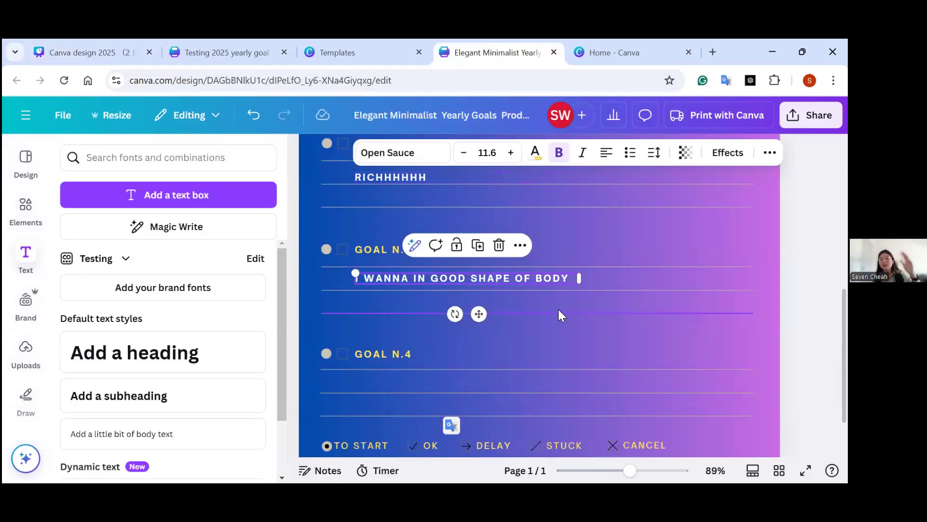
{"action": "scroll", "coordinate": [558, 313], "scroll_direction": "down", "scroll_amount": 2}
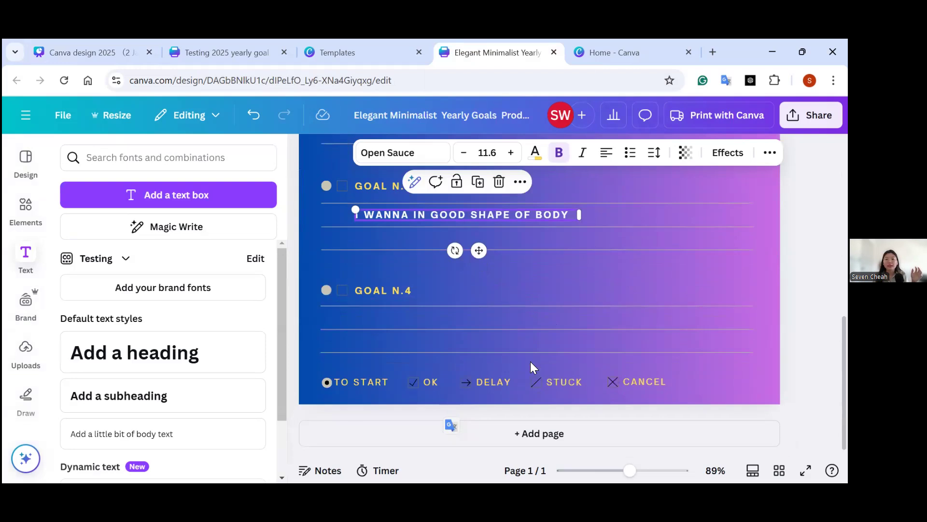
{"action": "left_click", "coordinate": [533, 433]}
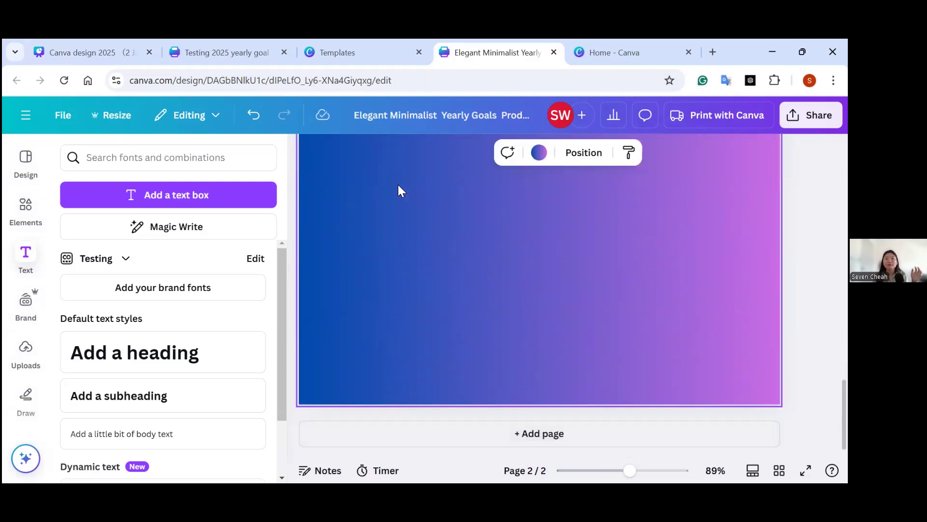
{"action": "left_click_drag", "start_coordinate": [629, 471], "coordinate": [612, 478]}
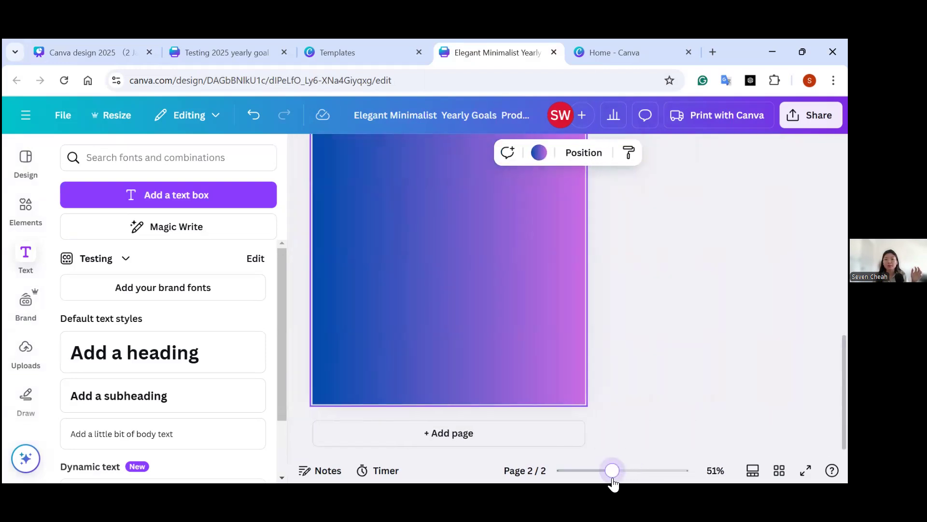
{"action": "left_click", "coordinate": [498, 437]}
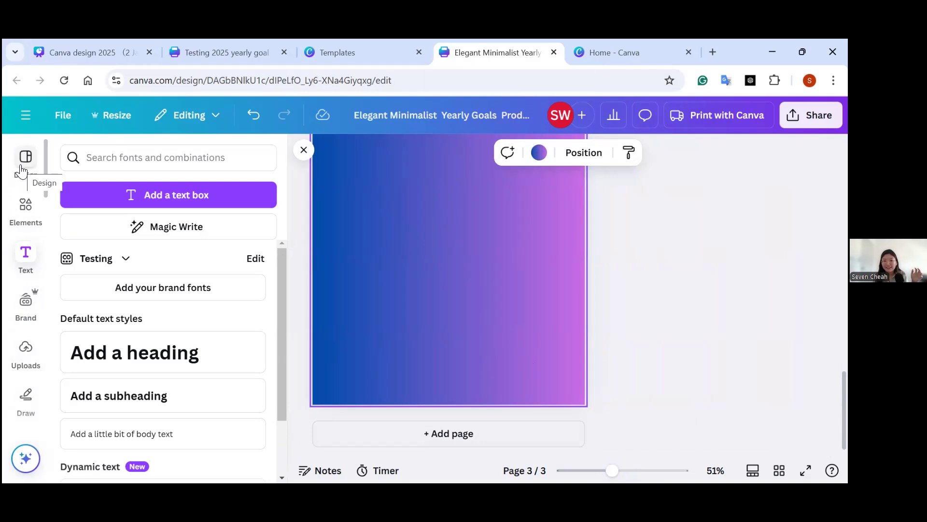
Search the design templates for "smart goal".
{"action": "left_click", "coordinate": [21, 170]}
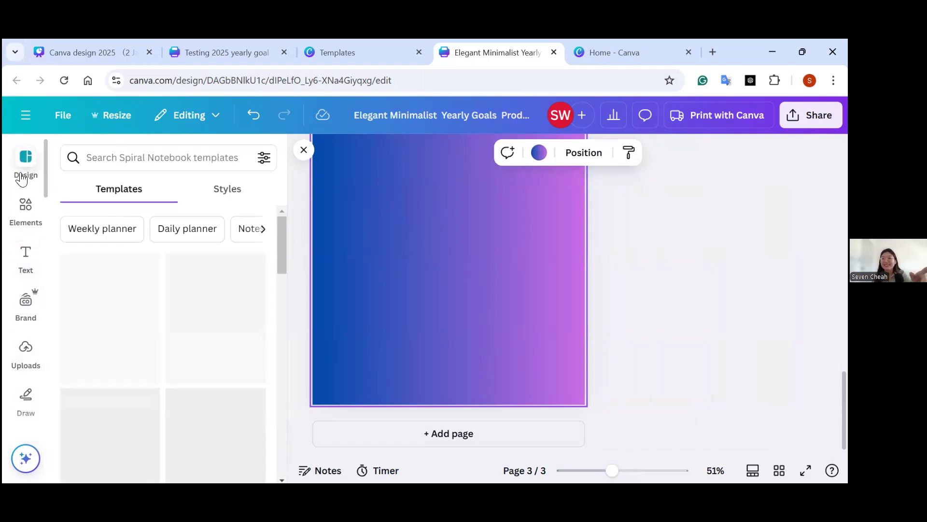
{"action": "left_click", "coordinate": [86, 162]}
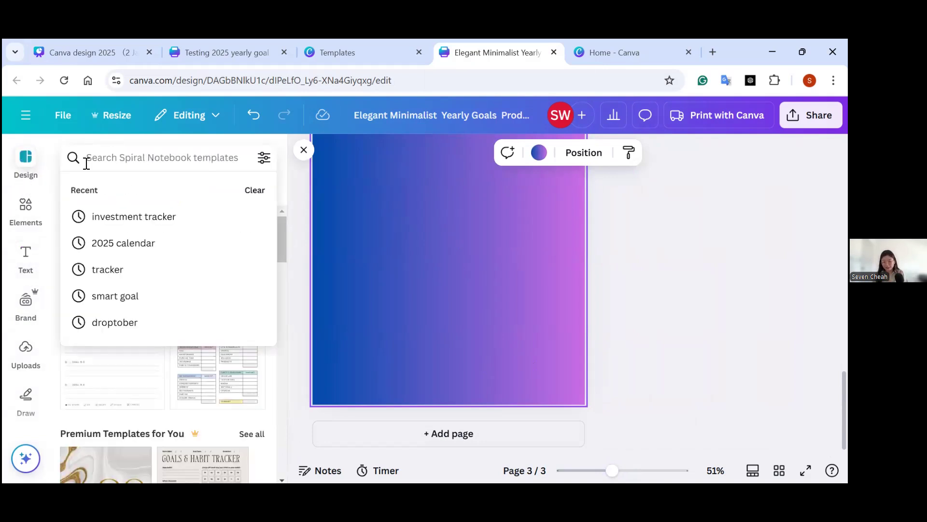
{"action": "type", "text": "smart goa"}
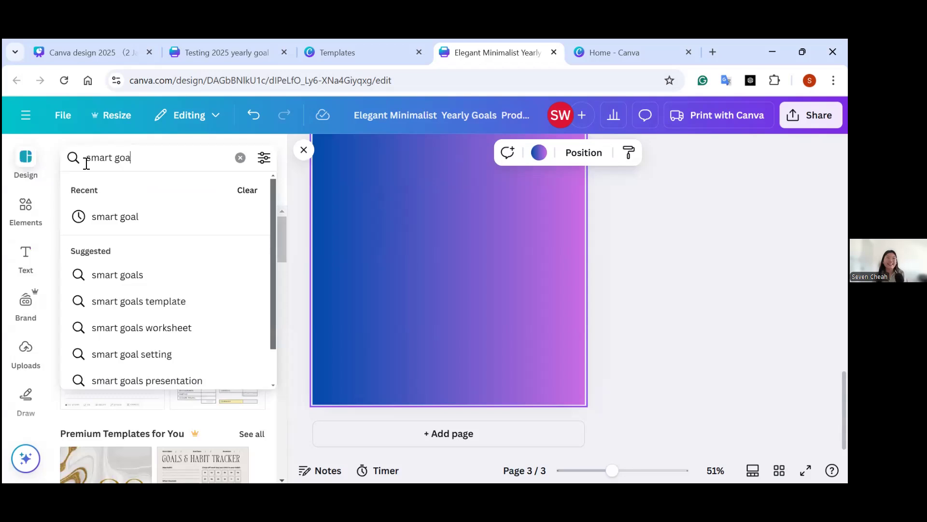
{"action": "type", "text": "l"}
{"action": "key", "text": "Return"}
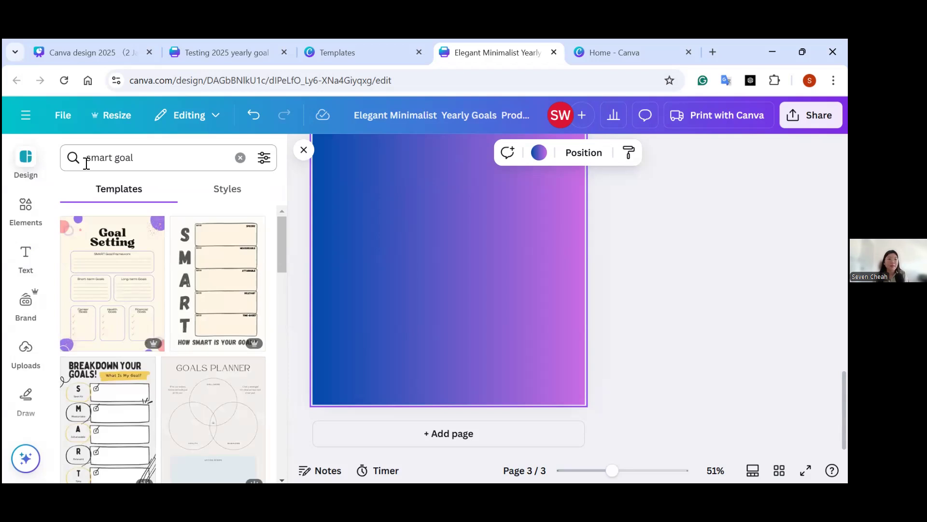
Browse the template results and apply the SMART Goals Planner with the illustrated woman to page 3.
{"action": "left_click_drag", "start_coordinate": [284, 224], "coordinate": [286, 262]}
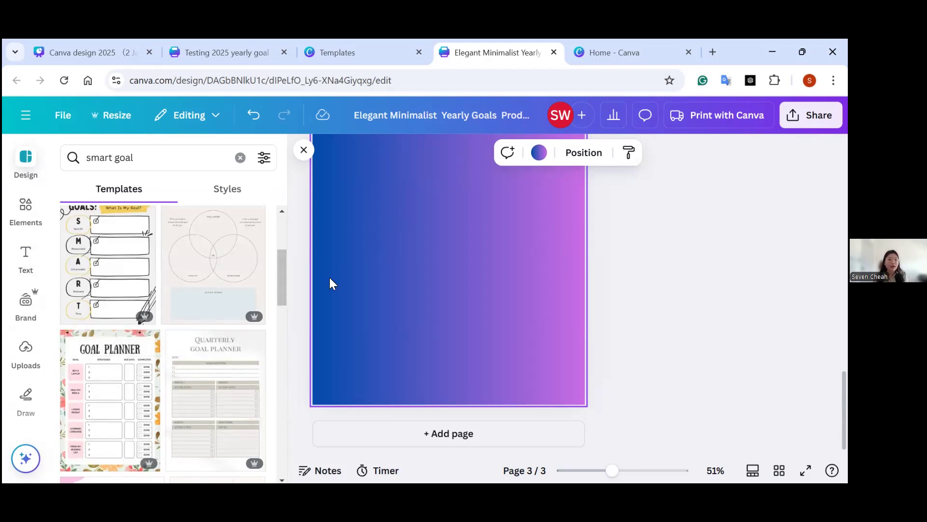
{"action": "left_click_drag", "start_coordinate": [284, 292], "coordinate": [285, 352]}
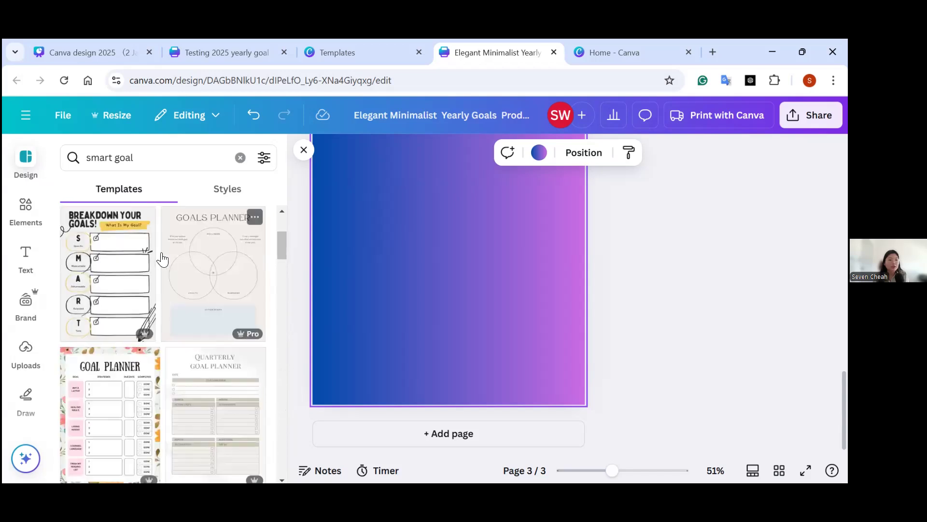
{"action": "left_click_drag", "start_coordinate": [282, 255], "coordinate": [282, 276]}
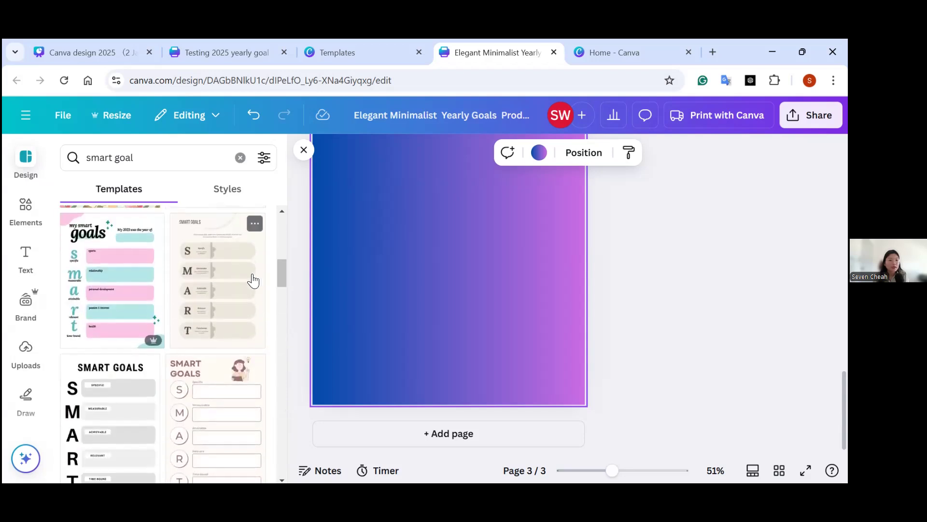
{"action": "scroll", "coordinate": [145, 338], "scroll_direction": "up", "scroll_amount": 1}
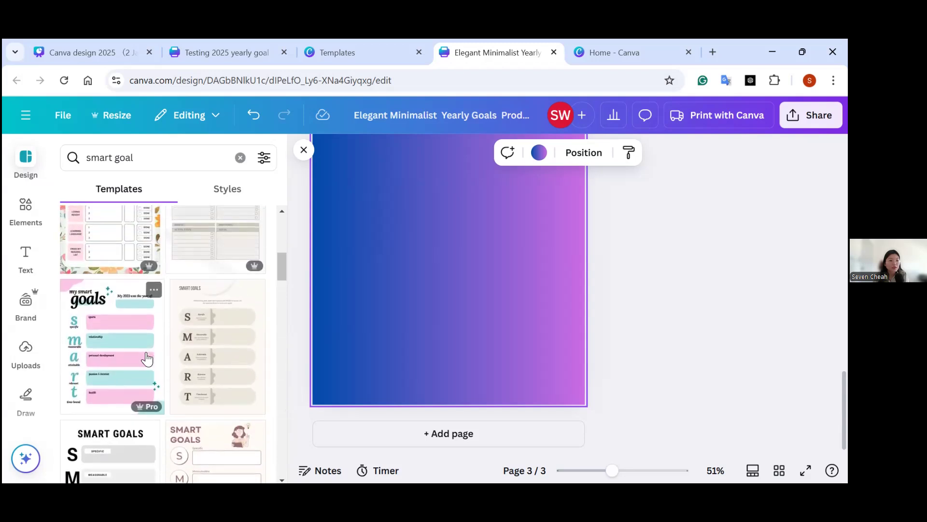
{"action": "scroll", "coordinate": [193, 345], "scroll_direction": "down", "scroll_amount": 1}
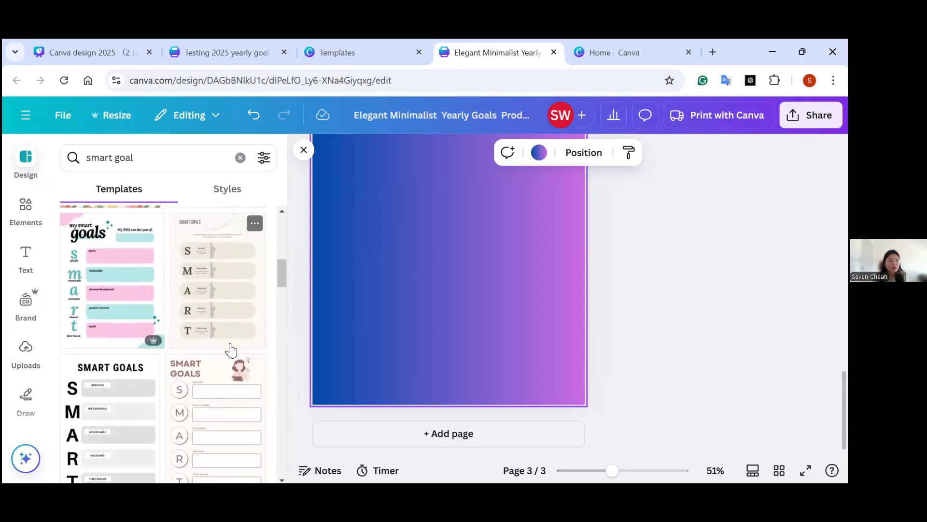
{"action": "scroll", "coordinate": [232, 355], "scroll_direction": "down", "scroll_amount": 1}
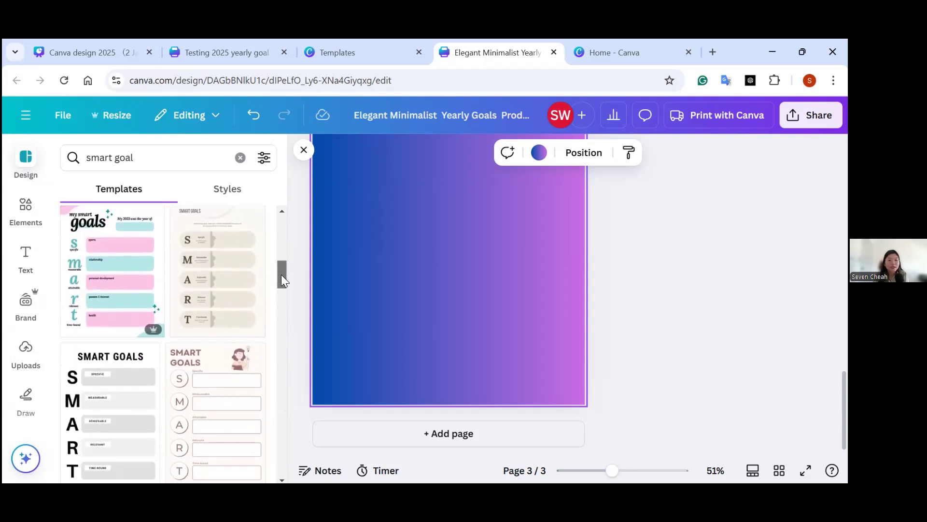
{"action": "left_click", "coordinate": [230, 361]}
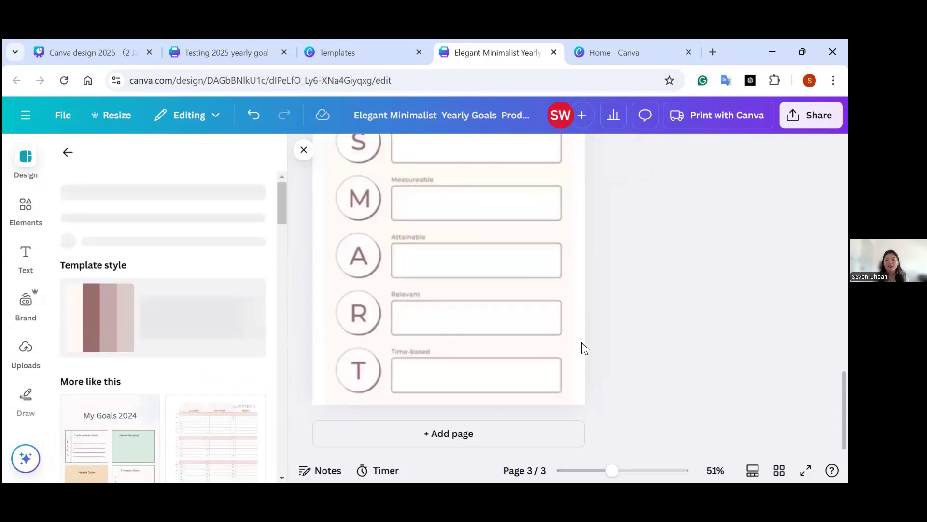
Copy all the SMART Goals elements from page 3 and paste them onto the blank gradient page 2.
{"action": "scroll", "coordinate": [604, 329], "scroll_direction": "up", "scroll_amount": 2}
{"action": "left_click", "coordinate": [507, 175]}
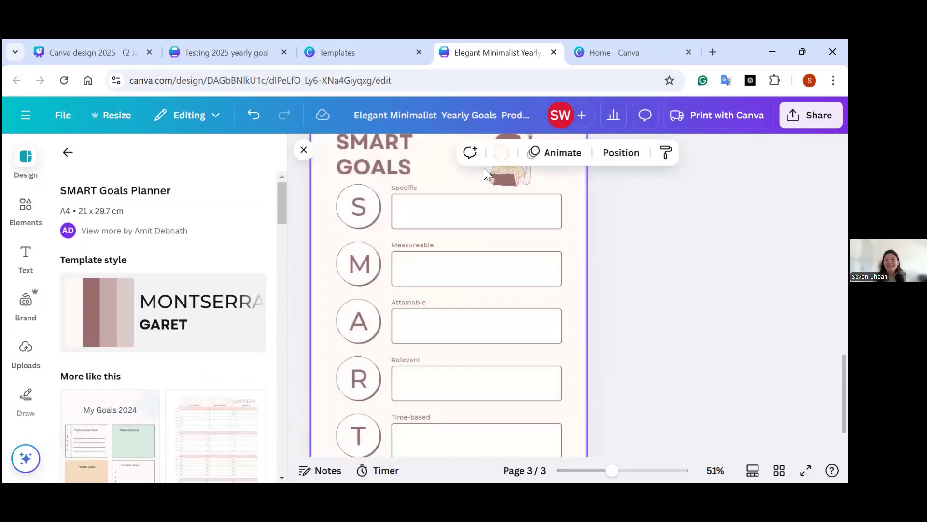
{"action": "scroll", "coordinate": [612, 342], "scroll_direction": "up", "scroll_amount": 2}
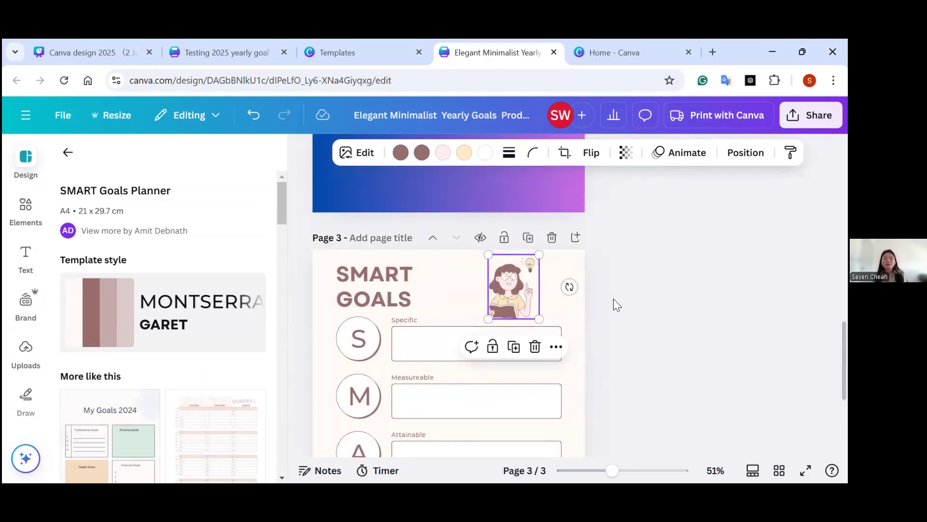
{"action": "scroll", "coordinate": [530, 272], "scroll_direction": "up", "scroll_amount": 10}
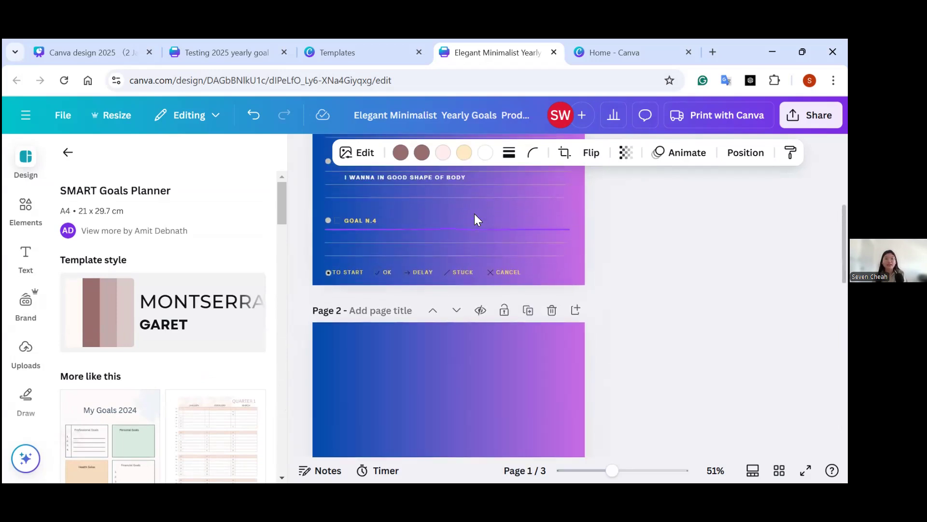
{"action": "scroll", "coordinate": [477, 230], "scroll_direction": "down", "scroll_amount": 5}
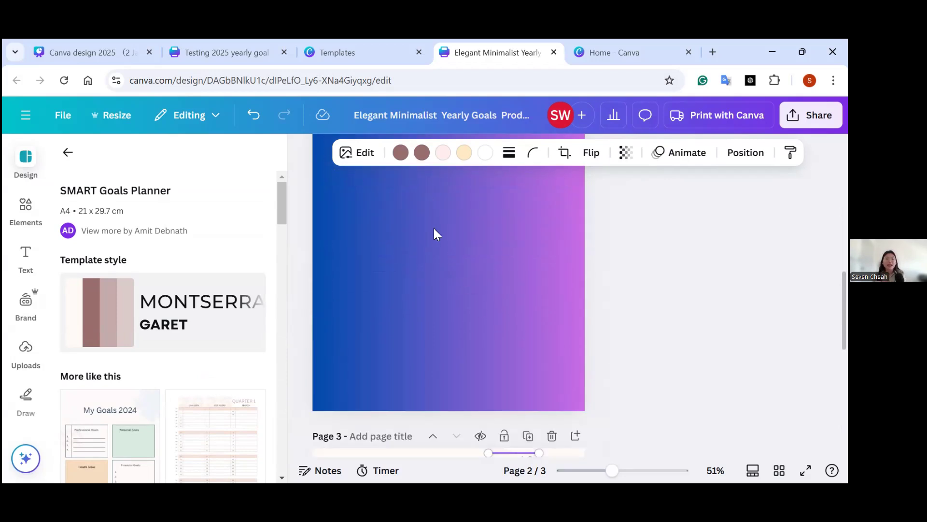
{"action": "scroll", "coordinate": [460, 309], "scroll_direction": "down", "scroll_amount": 3}
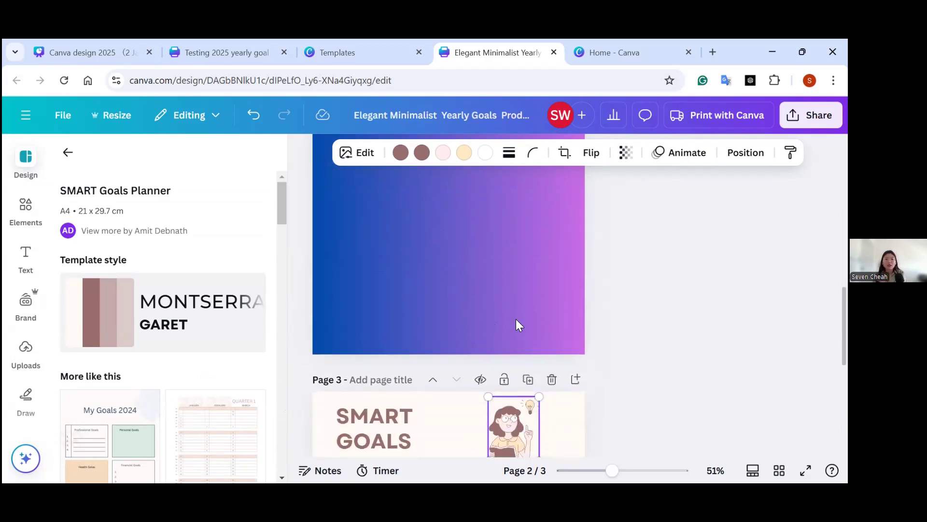
{"action": "scroll", "coordinate": [372, 374], "scroll_direction": "down", "scroll_amount": 3}
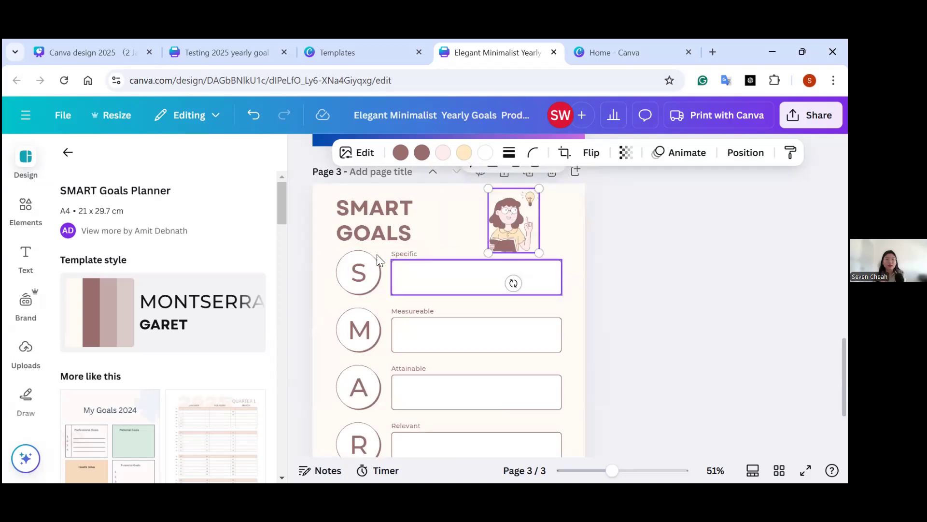
{"action": "left_click_drag", "start_coordinate": [326, 212], "coordinate": [566, 391]}
{"action": "scroll", "coordinate": [568, 316], "scroll_direction": "down", "scroll_amount": 3}
{"action": "scroll", "coordinate": [597, 356], "scroll_direction": "up", "scroll_amount": 8}
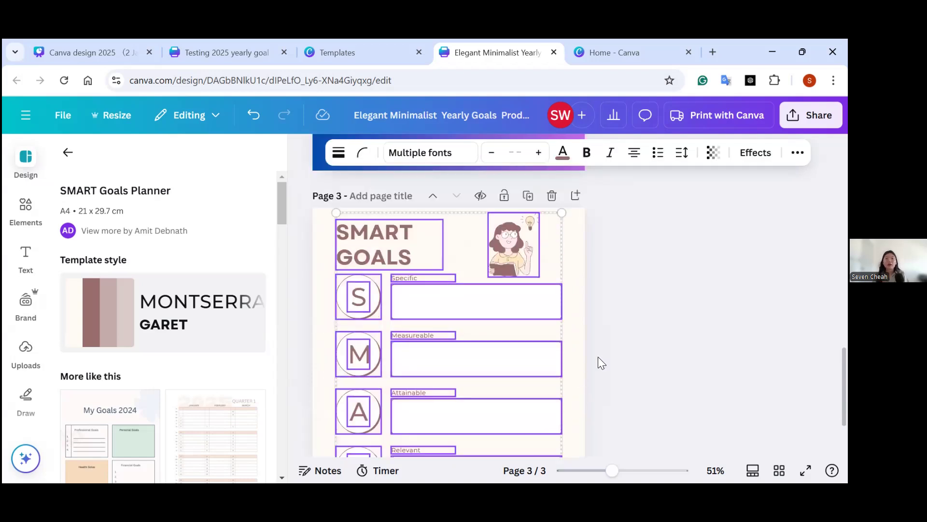
{"action": "key", "text": "ctrl+v"}
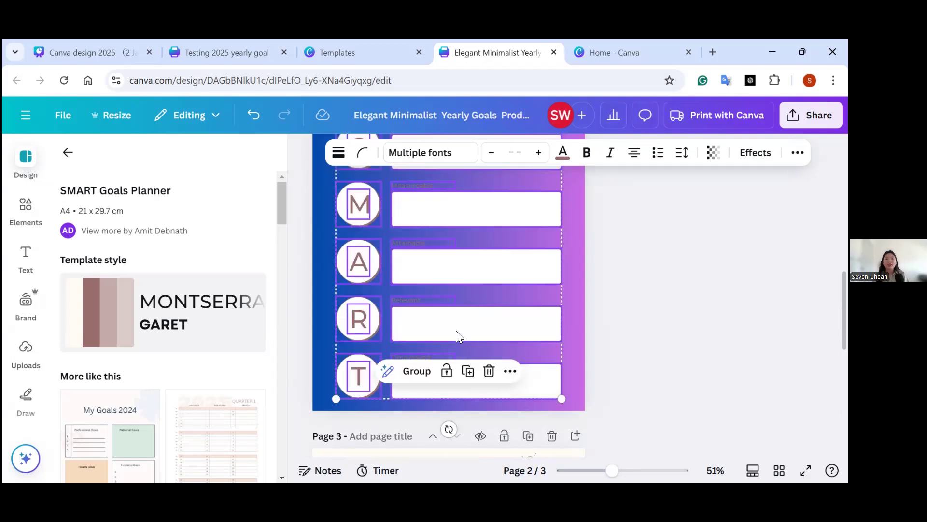
Recolor the SMART GOALS heading on page 2 golden yellow and apply the change to all matching colors in the design.
{"action": "scroll", "coordinate": [606, 269], "scroll_direction": "down", "scroll_amount": 1}
{"action": "scroll", "coordinate": [606, 268], "scroll_direction": "up", "scroll_amount": 9}
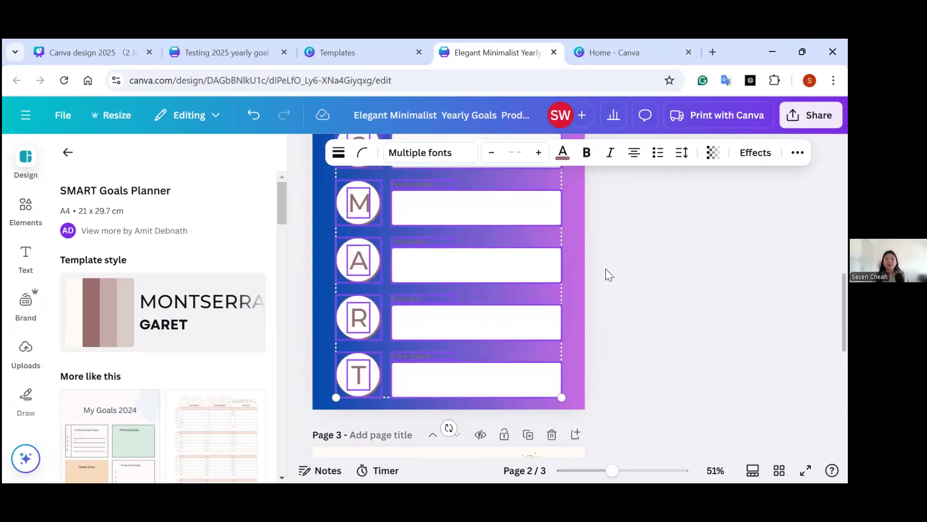
{"action": "scroll", "coordinate": [526, 327], "scroll_direction": "down", "scroll_amount": 2}
{"action": "scroll", "coordinate": [511, 357], "scroll_direction": "down", "scroll_amount": 2}
{"action": "scroll", "coordinate": [511, 356], "scroll_direction": "up", "scroll_amount": 2}
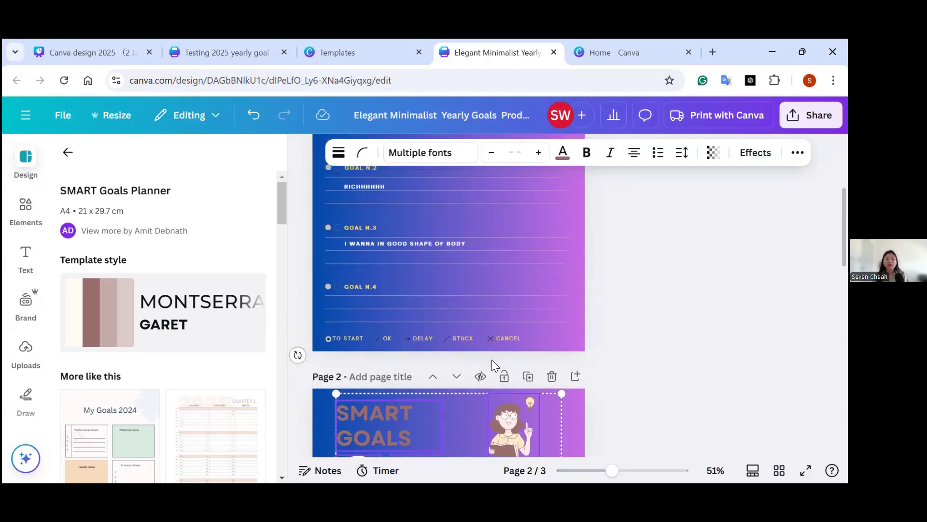
{"action": "scroll", "coordinate": [492, 360], "scroll_direction": "down", "scroll_amount": 3}
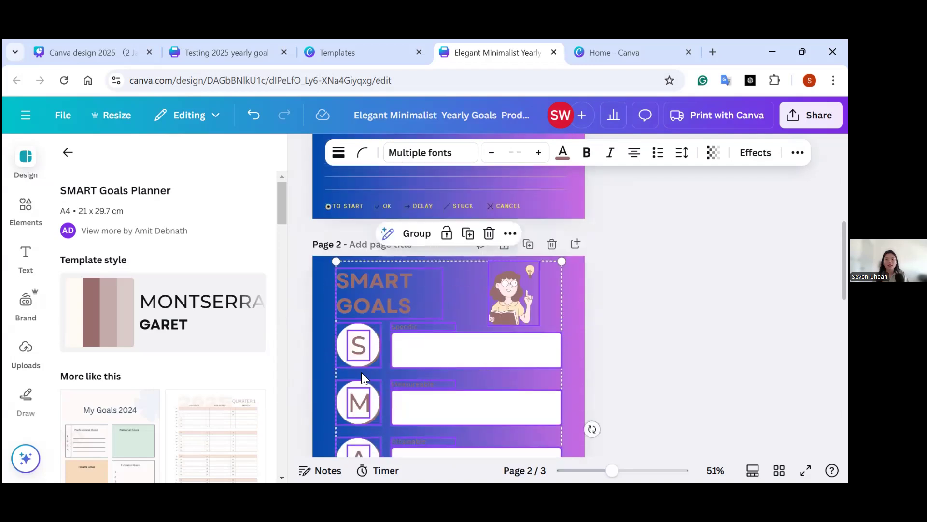
{"action": "left_click", "coordinate": [351, 297]}
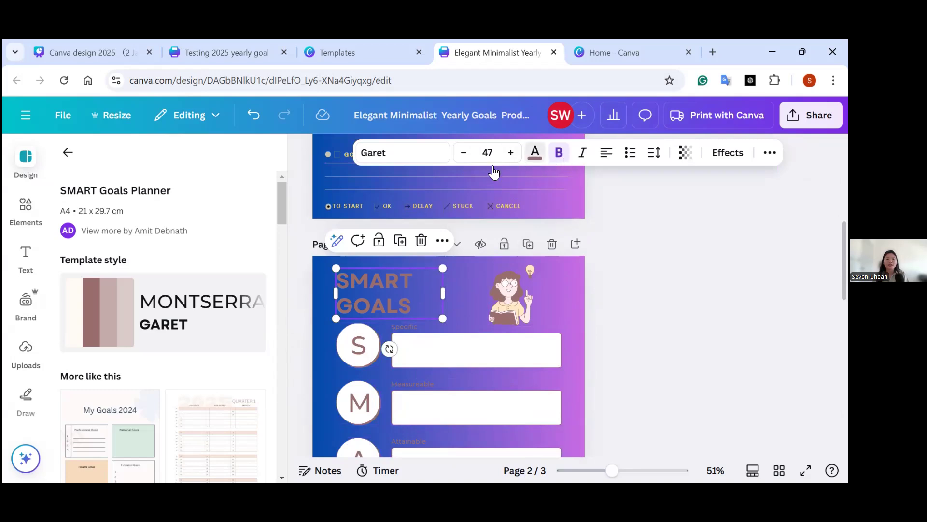
{"action": "left_click", "coordinate": [534, 152]}
{"action": "left_click", "coordinate": [79, 333]}
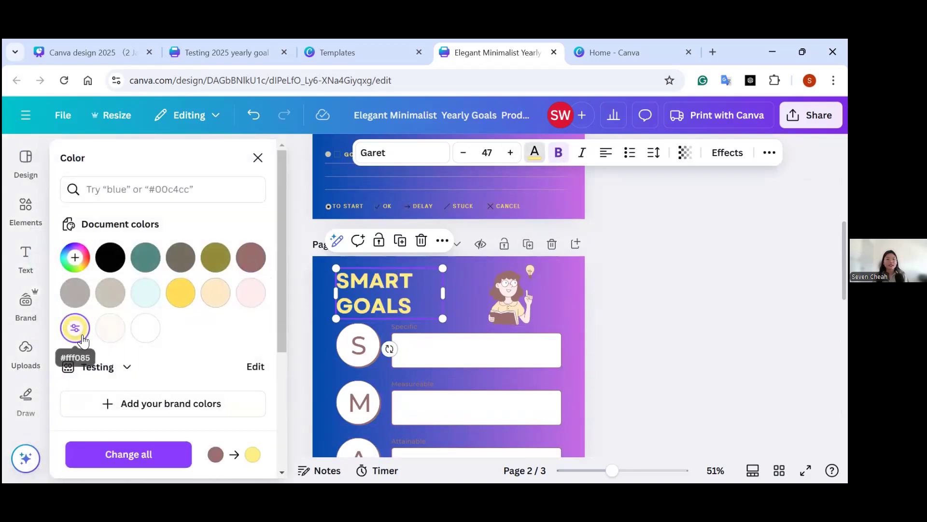
{"action": "left_click", "coordinate": [172, 295]}
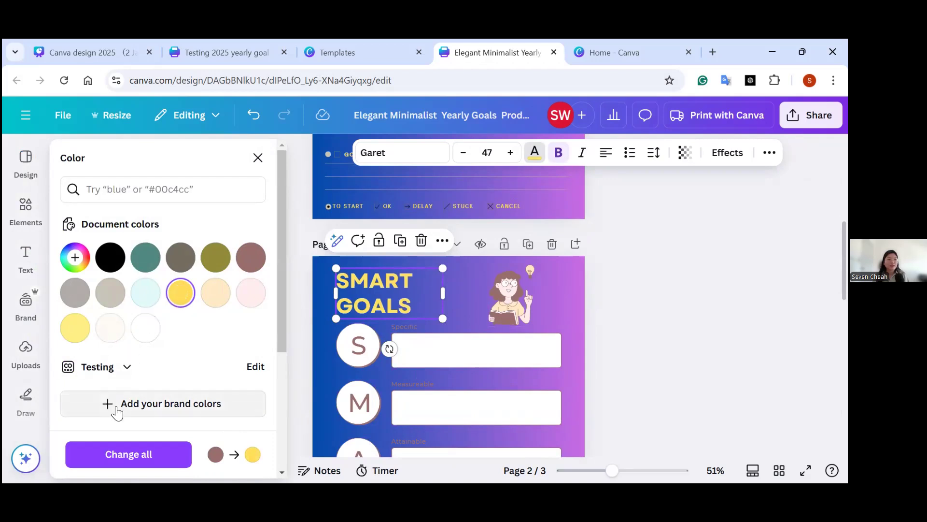
{"action": "left_click", "coordinate": [153, 455]}
Apply the Outline text effect to the S, M, A, R and T circle letters on page 2.
{"action": "scroll", "coordinate": [468, 361], "scroll_direction": "down", "scroll_amount": 2}
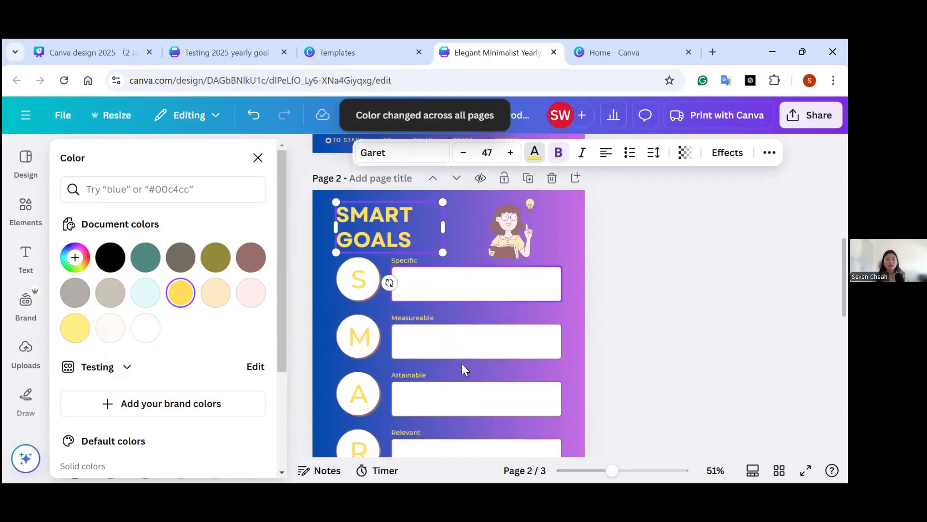
{"action": "scroll", "coordinate": [392, 291], "scroll_direction": "down", "scroll_amount": 2}
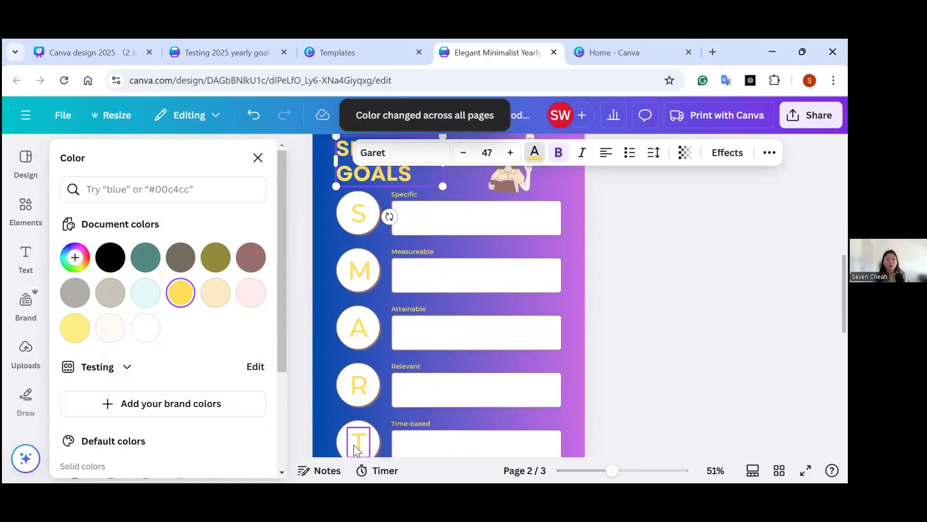
{"action": "left_click", "coordinate": [364, 218]}
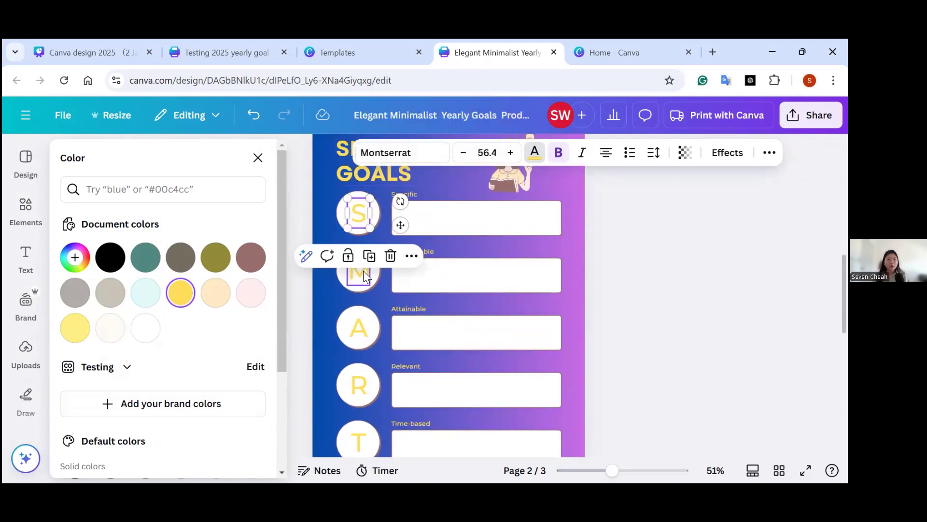
{"action": "left_click", "coordinate": [362, 270], "text": "shift"}
{"action": "left_click", "coordinate": [359, 334], "text": "shift"}
{"action": "left_click", "coordinate": [362, 385], "text": "shift"}
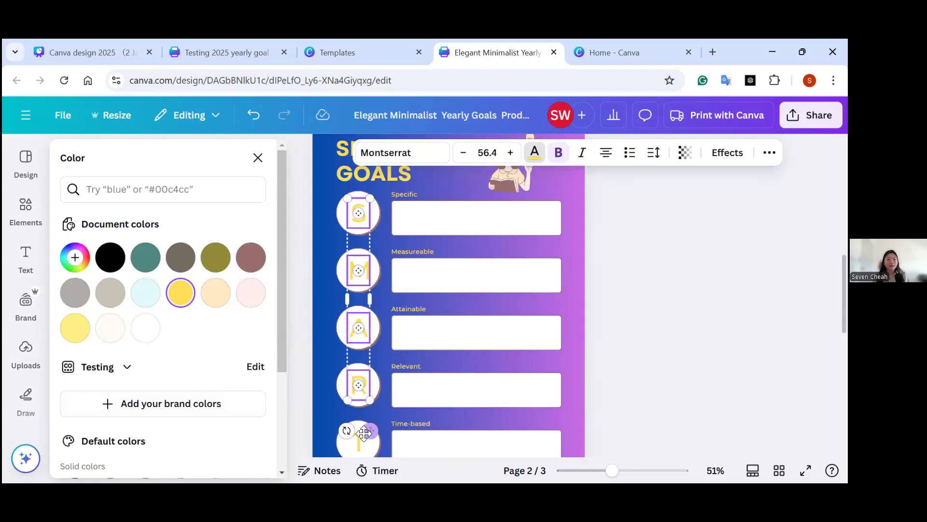
{"action": "left_click", "coordinate": [360, 443], "text": "shift"}
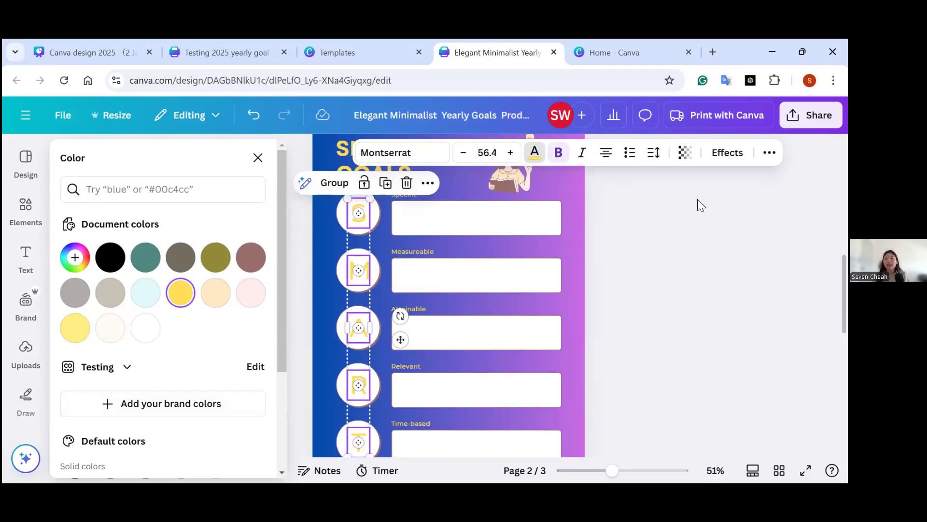
{"action": "left_click", "coordinate": [724, 154]}
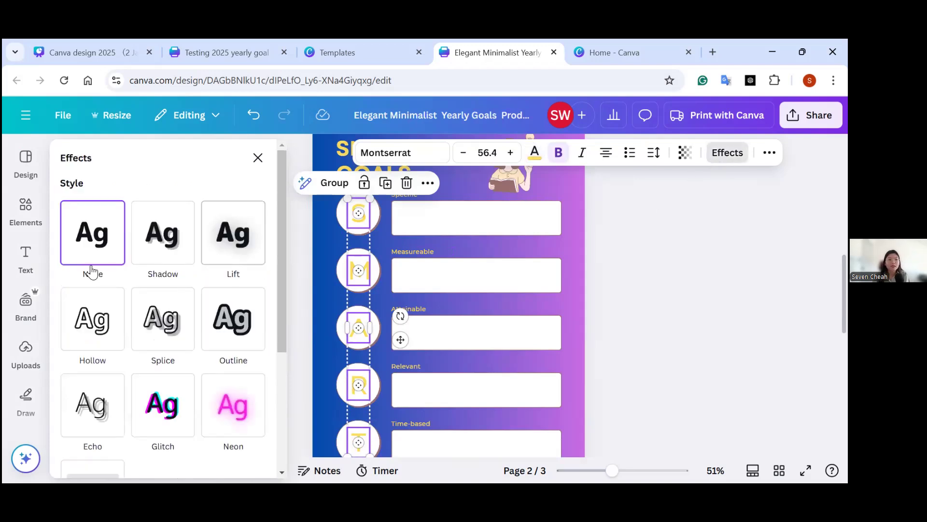
{"action": "left_click_drag", "start_coordinate": [288, 239], "coordinate": [263, 288]}
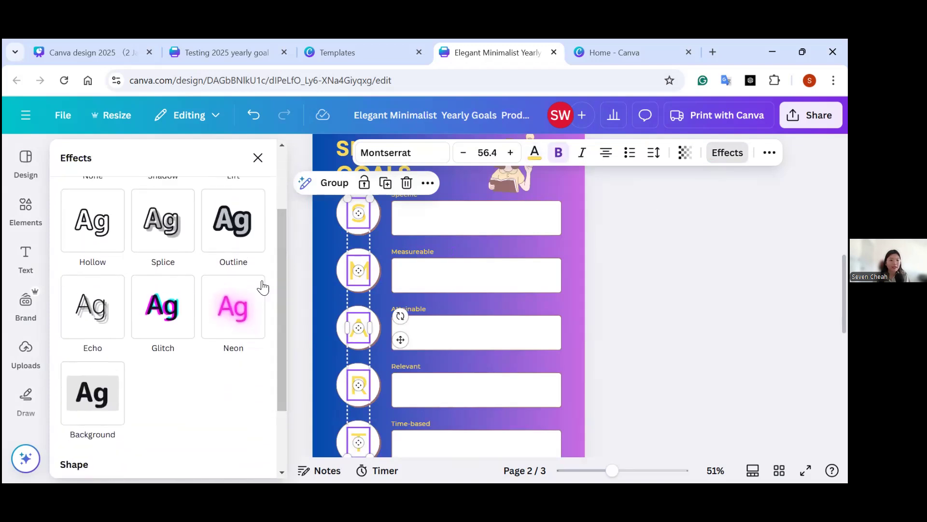
{"action": "left_click", "coordinate": [253, 249]}
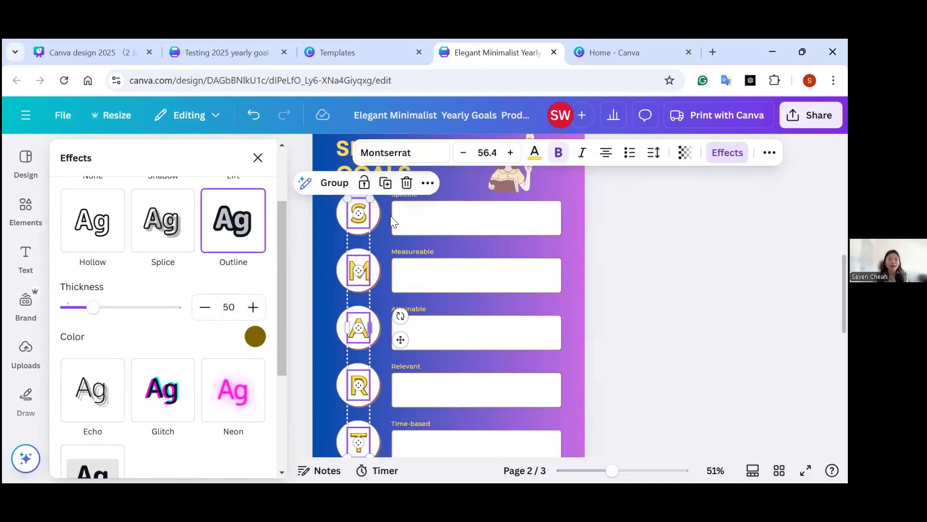
Undo the outline effect on the five circle letters, then redo it to compare the two looks.
{"action": "scroll", "coordinate": [389, 213], "scroll_direction": "down", "scroll_amount": 2}
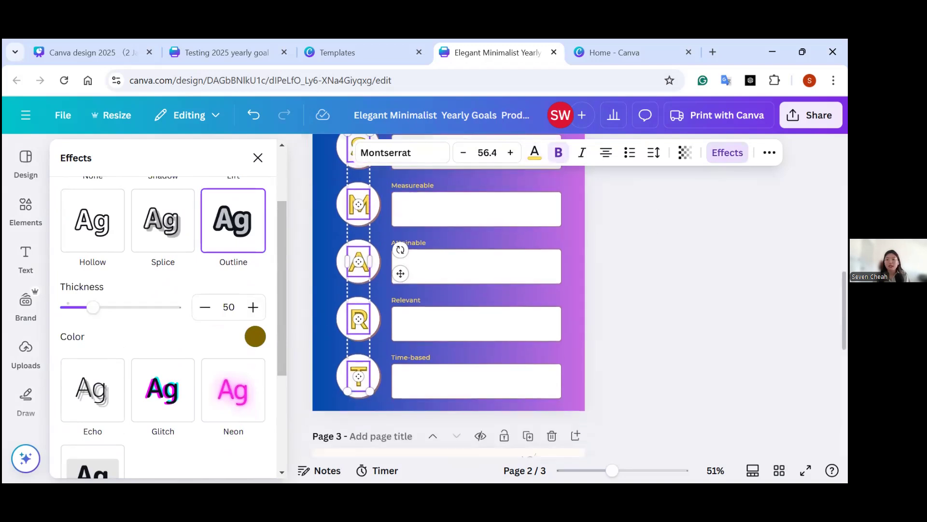
{"action": "scroll", "coordinate": [628, 289], "scroll_direction": "up", "scroll_amount": 2}
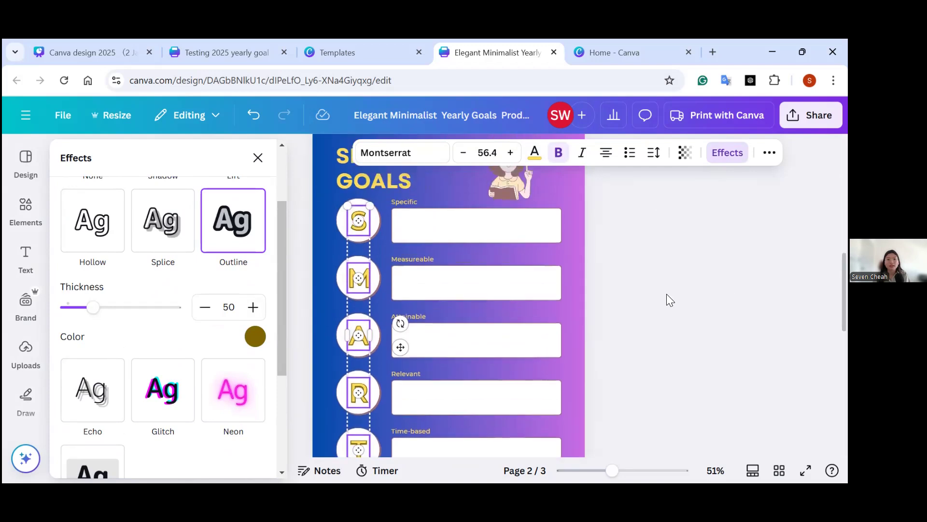
{"action": "key", "text": "ctrl+z"}
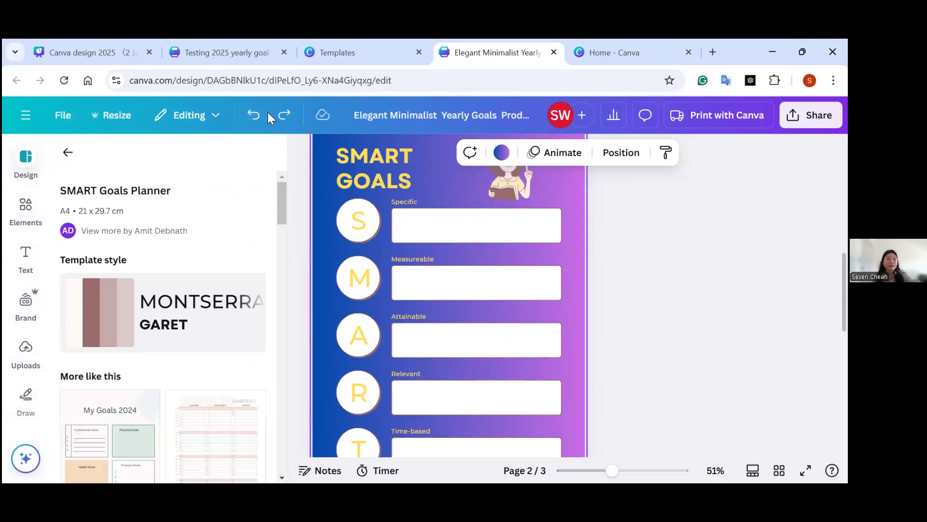
{"action": "left_click", "coordinate": [281, 117]}
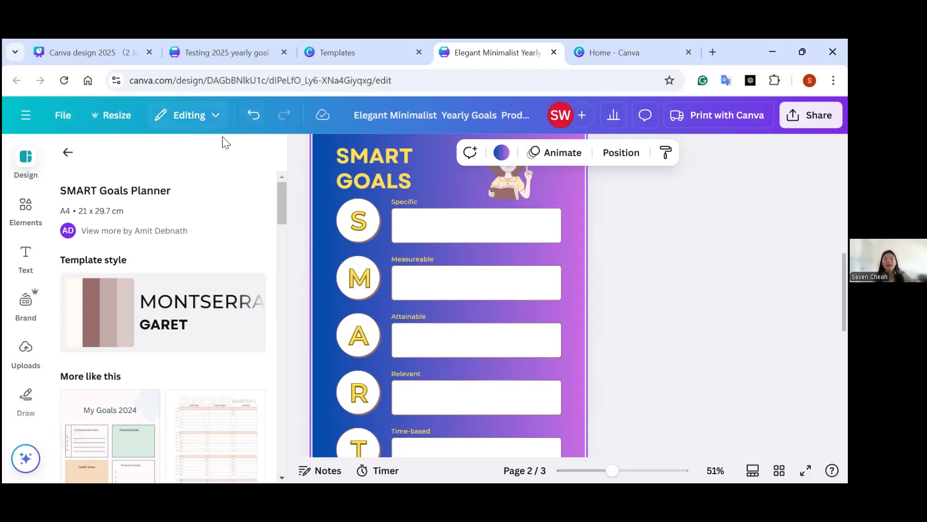
Review the SMART sections on page 2 against the goals written on page 1.
{"action": "left_click", "coordinate": [426, 231]}
{"action": "scroll", "coordinate": [449, 296], "scroll_direction": "up", "scroll_amount": 3}
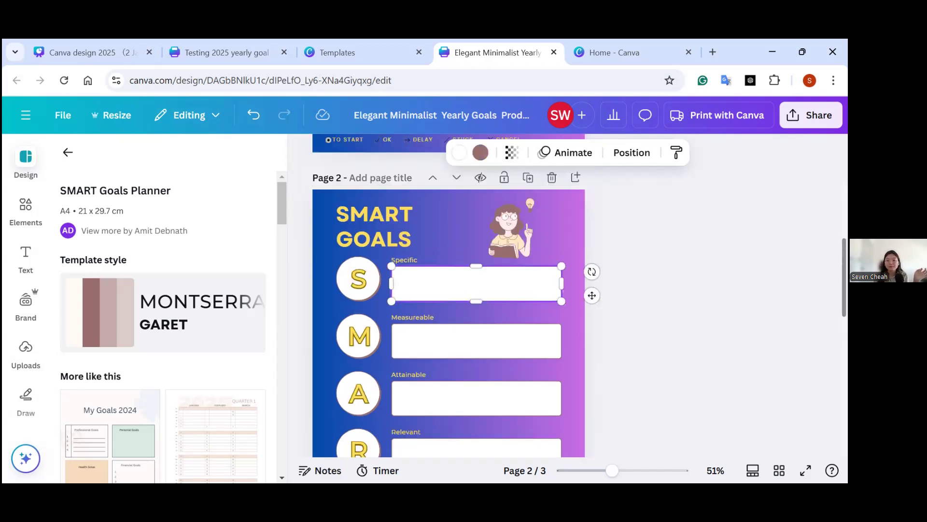
{"action": "scroll", "coordinate": [448, 296], "scroll_direction": "down", "scroll_amount": 2}
{"action": "scroll", "coordinate": [449, 295], "scroll_direction": "down", "scroll_amount": 1}
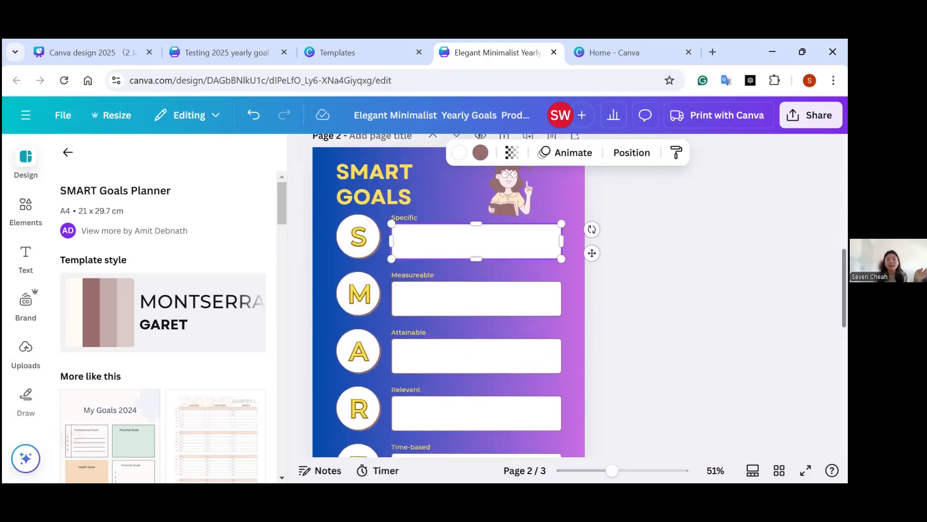
{"action": "scroll", "coordinate": [449, 295], "scroll_direction": "up", "scroll_amount": 1}
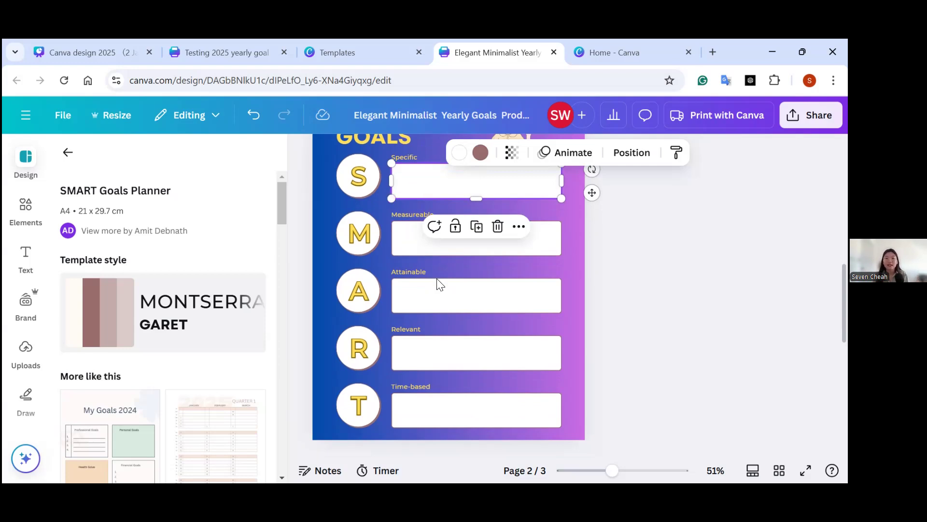
{"action": "scroll", "coordinate": [448, 294], "scroll_direction": "up", "scroll_amount": 5}
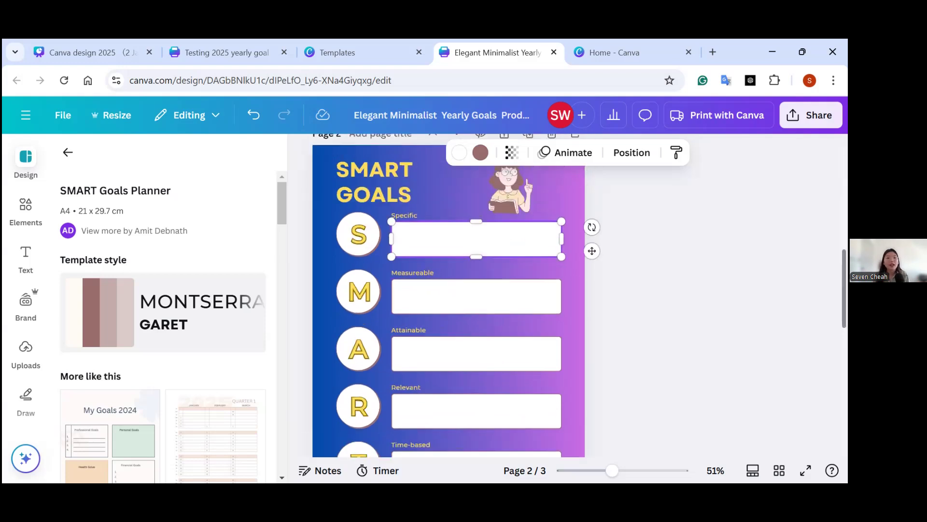
{"action": "scroll", "coordinate": [449, 294], "scroll_direction": "up", "scroll_amount": 3}
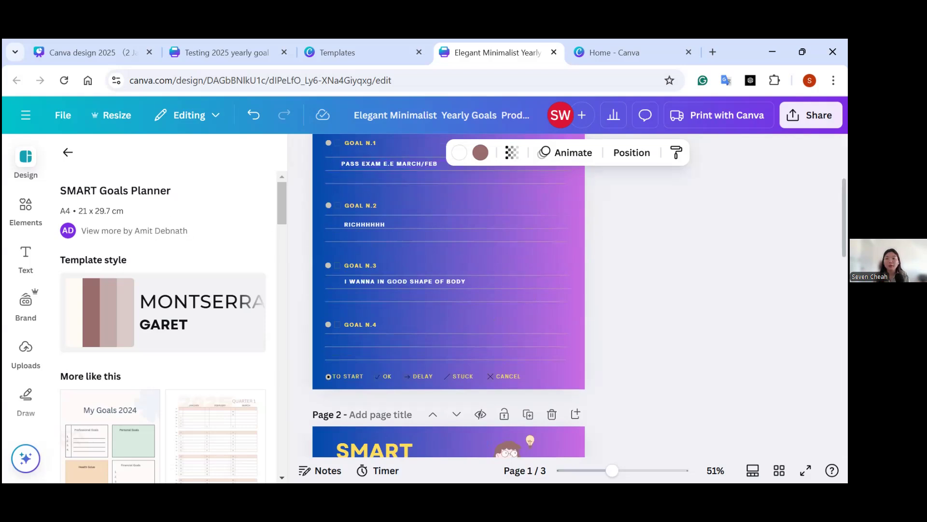
{"action": "scroll", "coordinate": [448, 294], "scroll_direction": "down", "scroll_amount": 2}
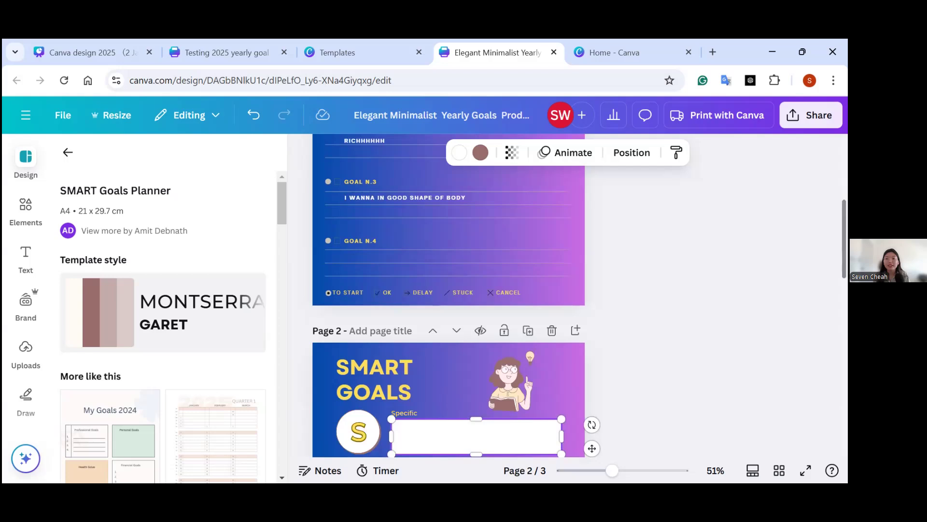
{"action": "scroll", "coordinate": [371, 159], "scroll_direction": "up", "scroll_amount": 1}
{"action": "left_click", "coordinate": [370, 170]}
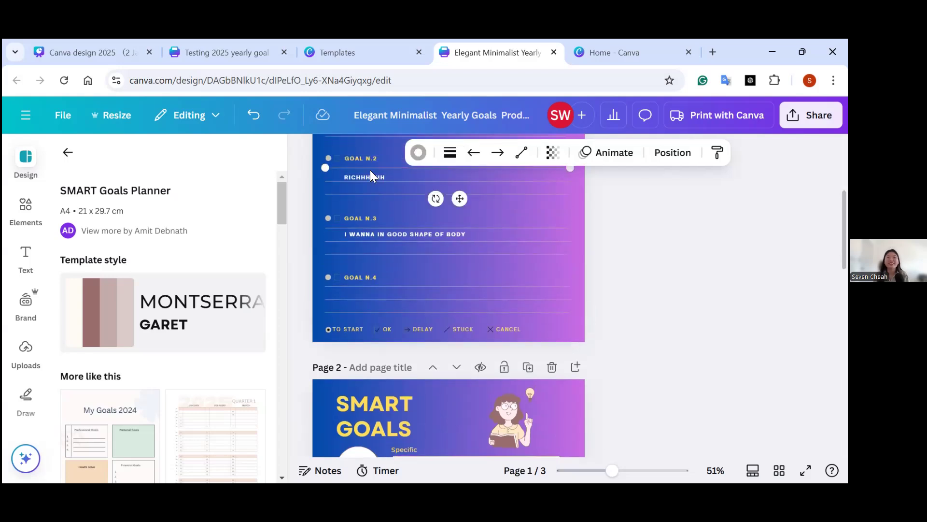
Widen the SMART GOALS heading box on page 2 and remove the line break between its two words.
{"action": "scroll", "coordinate": [419, 292], "scroll_direction": "down", "scroll_amount": 3}
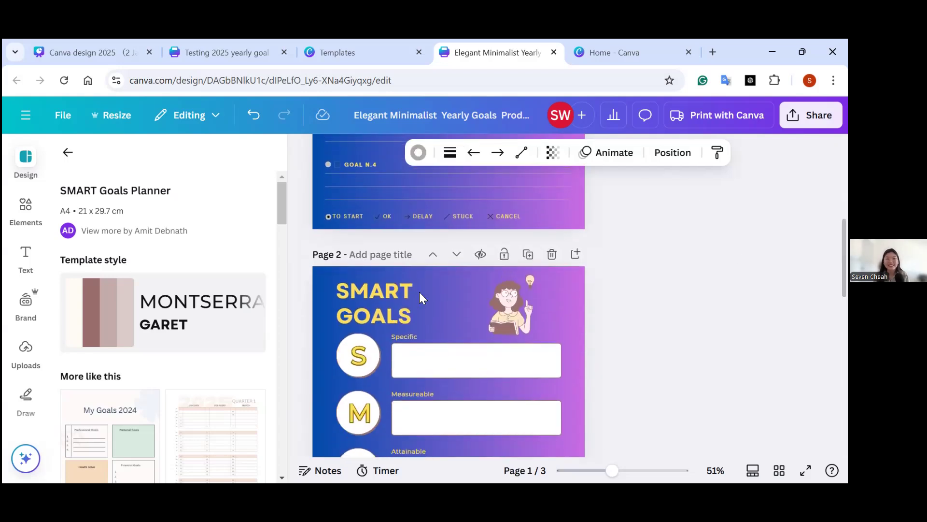
{"action": "double_click", "coordinate": [414, 302]}
{"action": "left_click_drag", "start_coordinate": [443, 303], "coordinate": [491, 299]}
{"action": "left_click", "coordinate": [400, 315]}
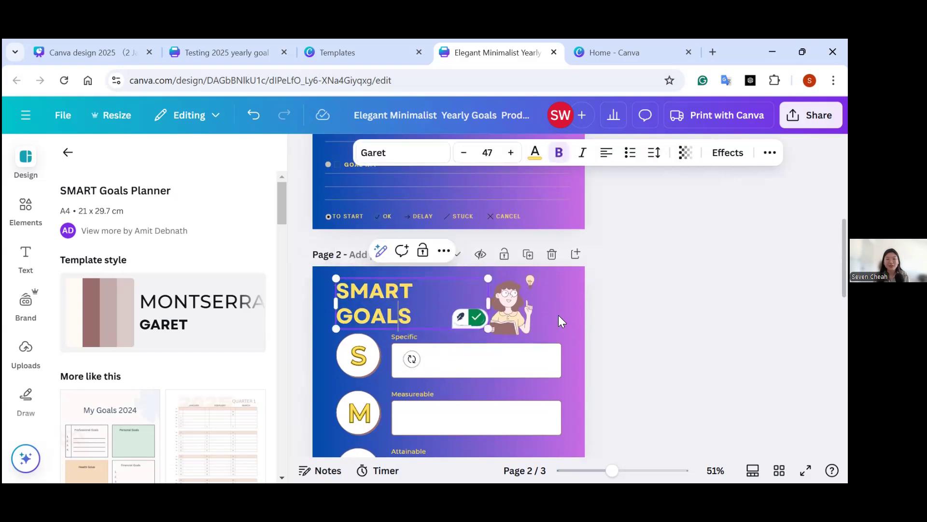
{"action": "left_click", "coordinate": [342, 318]}
{"action": "key", "text": "BackSpace"}
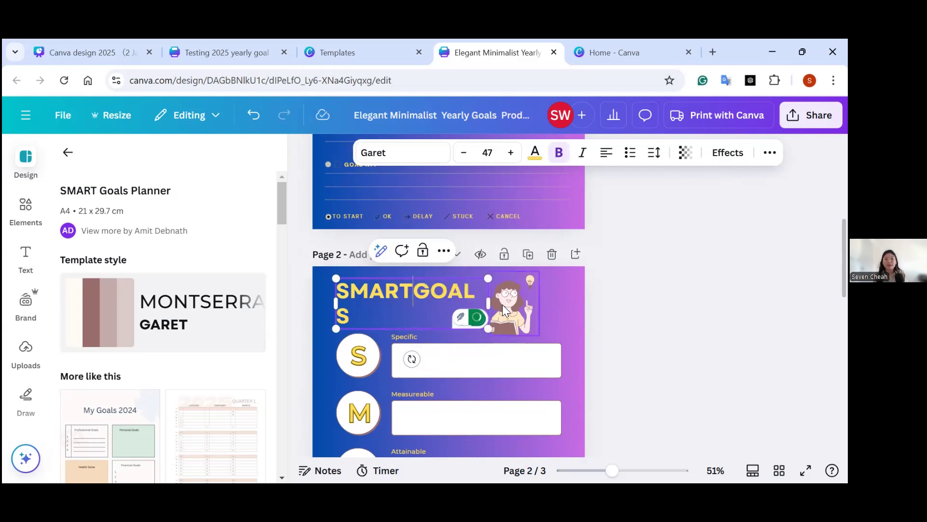
Move the woman illustration closer to the page's right edge and fit the heading on one line as SMART GOALS.
{"action": "left_click", "coordinate": [513, 309]}
{"action": "left_click_drag", "start_coordinate": [513, 307], "coordinate": [543, 309]}
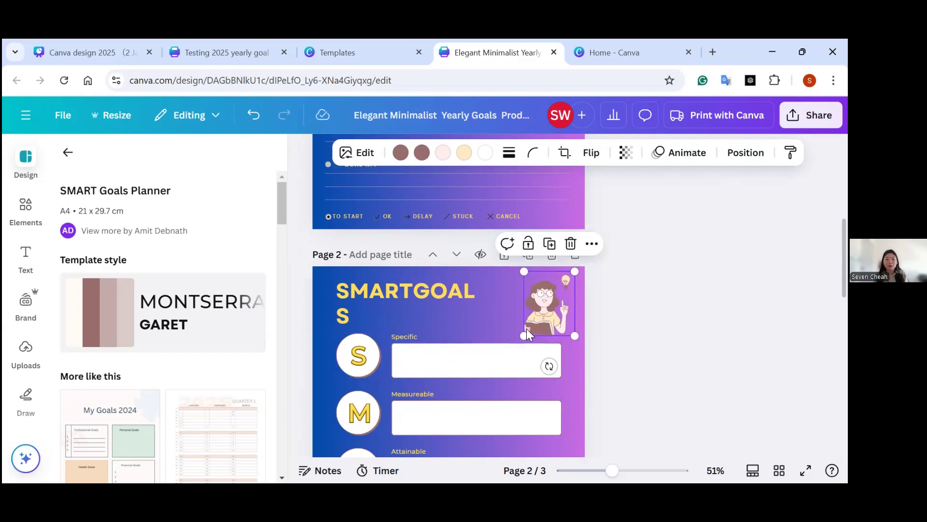
{"action": "left_click", "coordinate": [449, 301]}
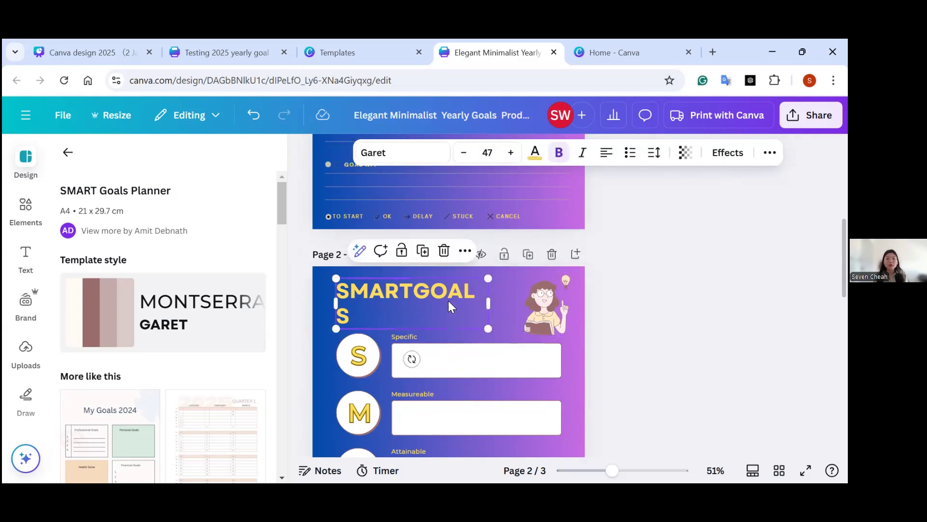
{"action": "left_click_drag", "start_coordinate": [488, 303], "coordinate": [520, 303]}
{"action": "left_click", "coordinate": [406, 294]}
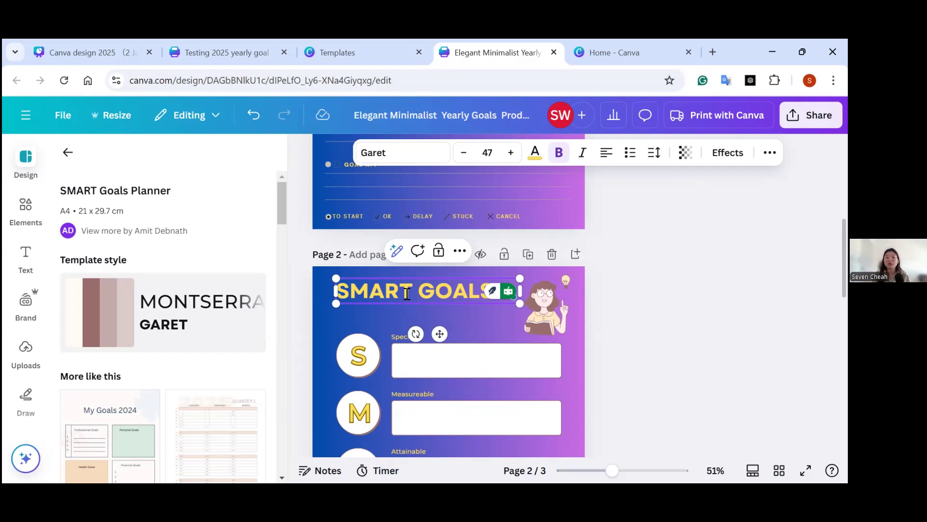
{"action": "left_click", "coordinate": [461, 293]}
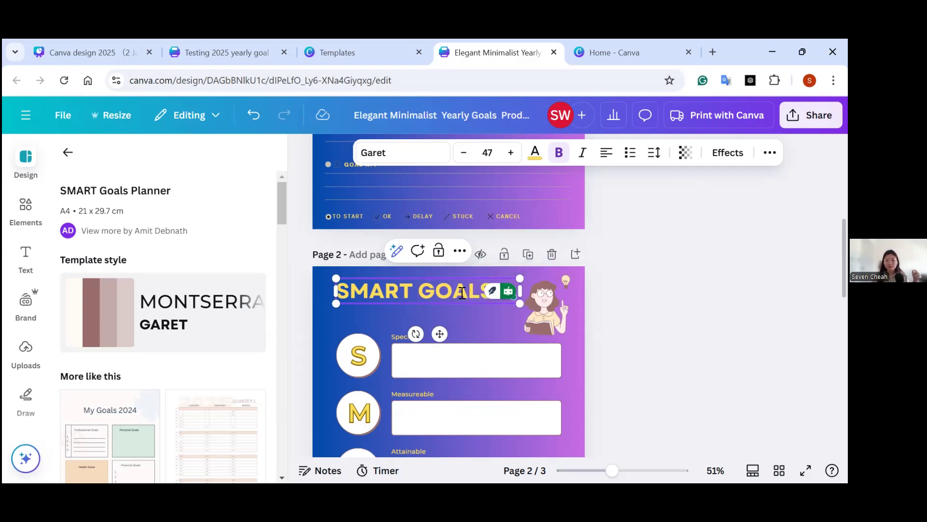
{"action": "key", "text": "Return"}
{"action": "type", "text": "RI"}
{"action": "key", "text": "ctrl+z"}
{"action": "key", "text": "ctrl+z"}
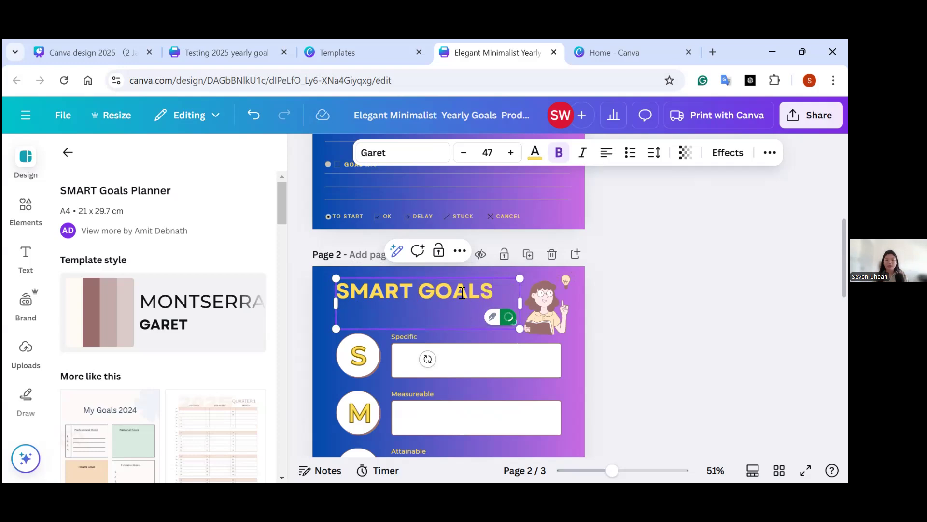
{"action": "key", "text": "BackSpace"}
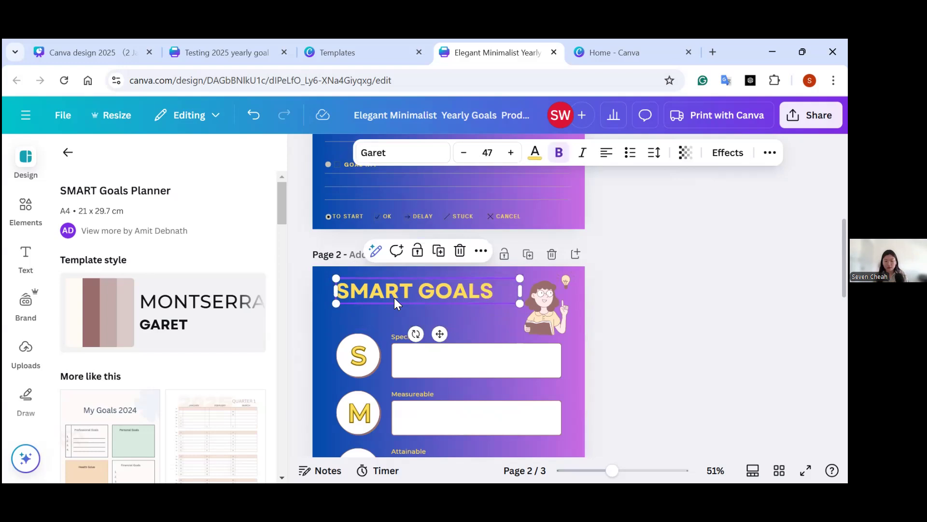
Duplicate the SMART GOALS heading directly below itself and replace the copy's text with RICHHHH.
{"action": "left_click_drag", "start_coordinate": [416, 295], "coordinate": [412, 315]}
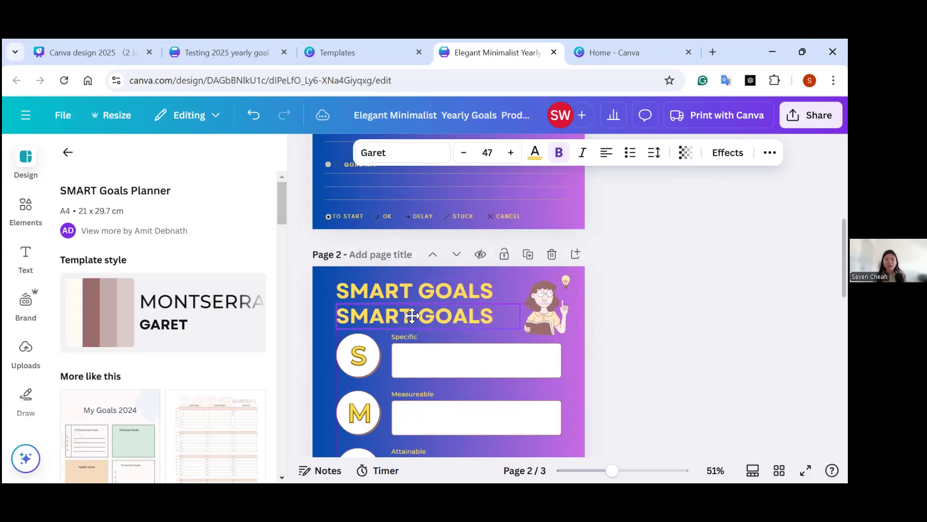
{"action": "double_click", "coordinate": [472, 316]}
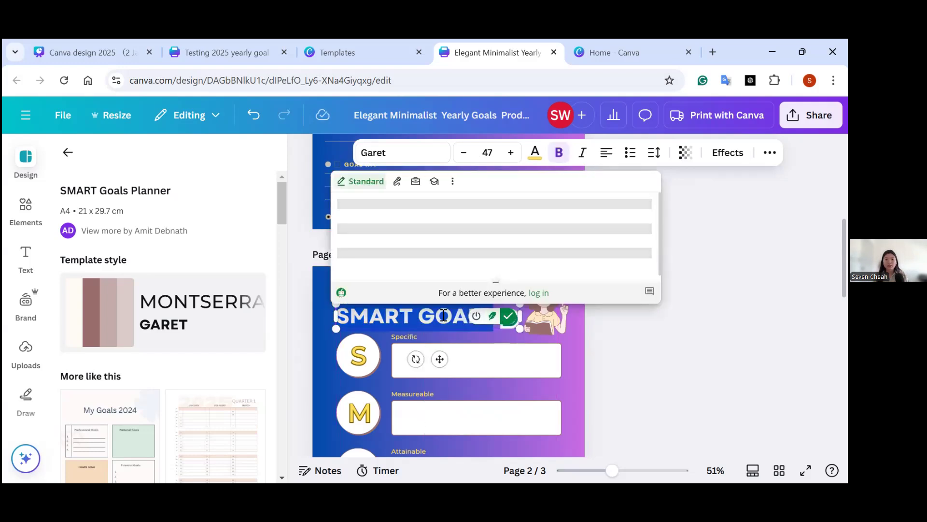
{"action": "left_click", "coordinate": [476, 318]}
{"action": "key", "text": "BackSpace"}
{"action": "key", "text": "BackSpace"}
{"action": "key", "text": "BackSpace"}
{"action": "key", "text": "BackSpace"}
{"action": "key", "text": "BackSpace"}
{"action": "key", "text": "BackSpace"}
{"action": "key", "text": "BackSpace"}
{"action": "key", "text": "BackSpace"}
{"action": "key", "text": "BackSpace"}
{"action": "key", "text": "BackSpace"}
{"action": "key", "text": "BackSpace"}
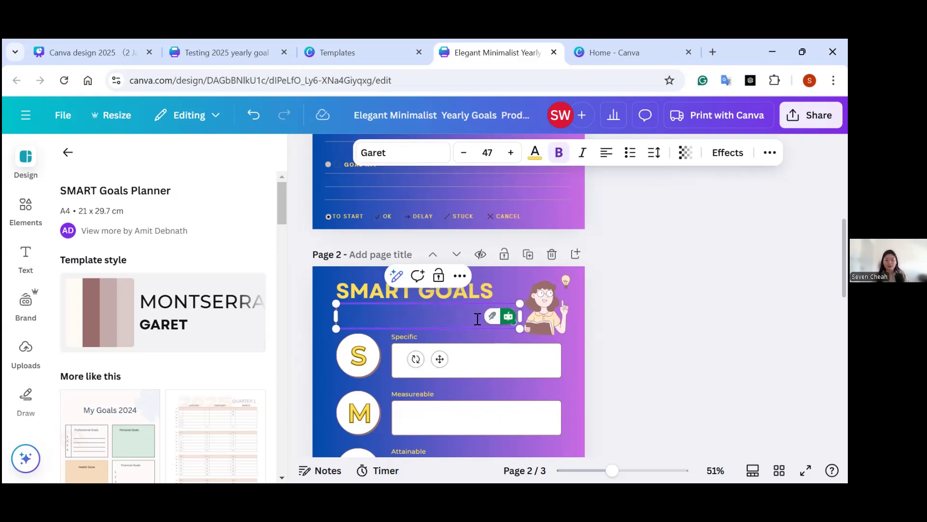
{"action": "type", "text": "RICHHHH"}
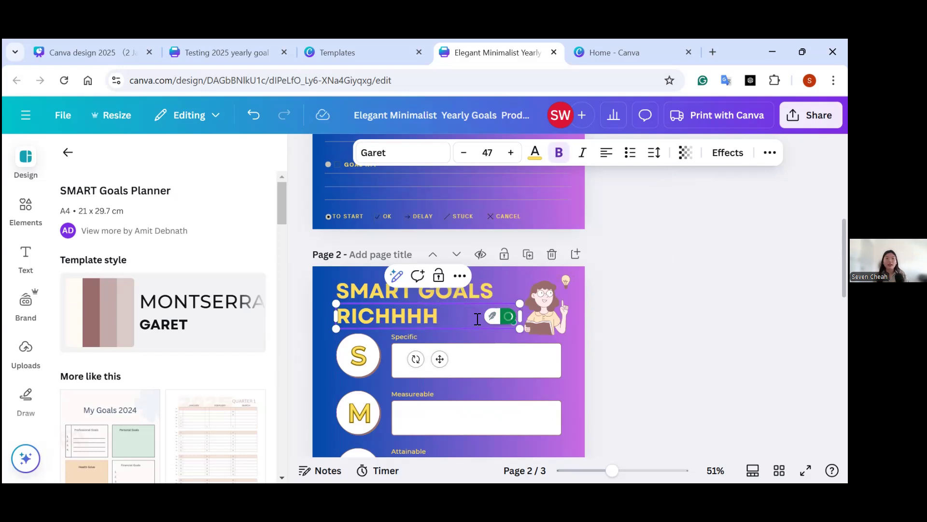
Try the Outline effect on the RICHHHH text, then apply the Splice effect instead.
{"action": "left_click_drag", "start_coordinate": [440, 317], "coordinate": [337, 317]}
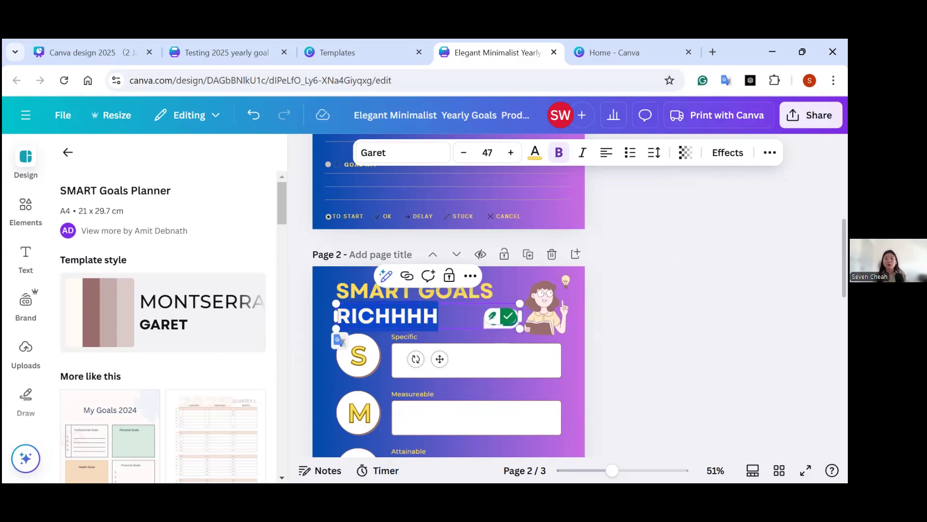
{"action": "left_click", "coordinate": [727, 153]}
{"action": "left_click", "coordinate": [259, 332]}
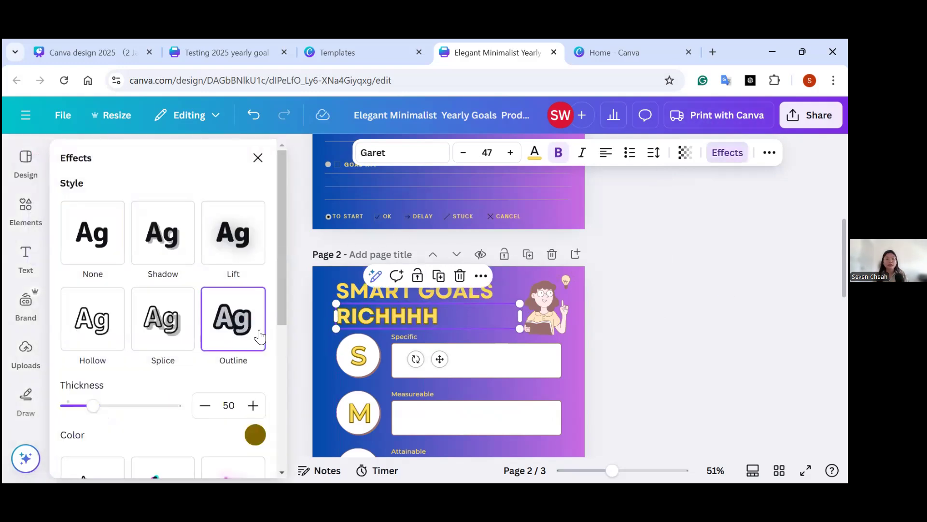
{"action": "left_click", "coordinate": [169, 344]}
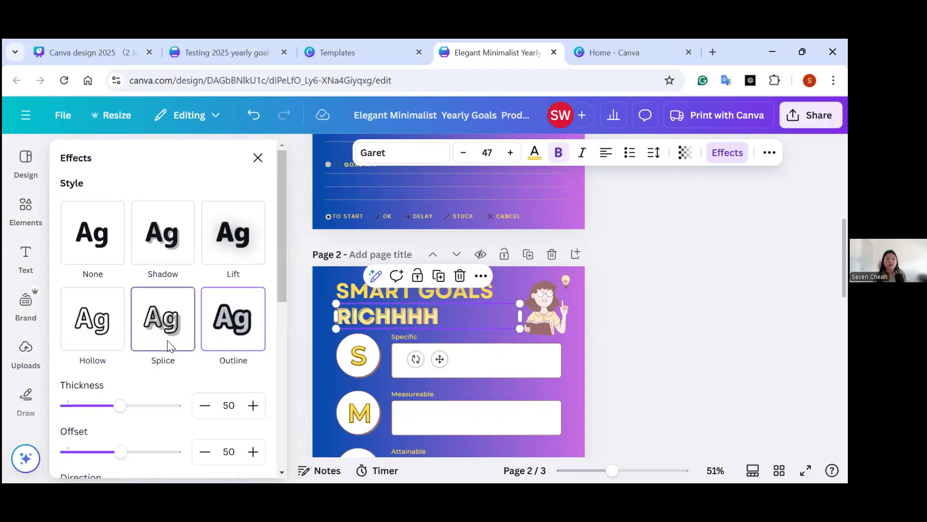
Replace the Splice effect on the RICHHHH text with the Neon effect at its default intensity.
{"action": "scroll", "coordinate": [169, 344], "scroll_direction": "down", "scroll_amount": 4}
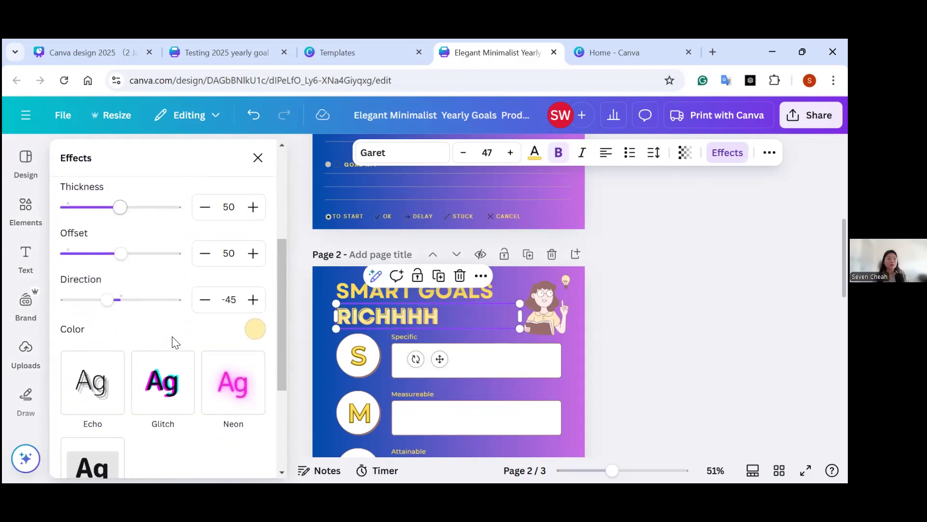
{"action": "scroll", "coordinate": [159, 334], "scroll_direction": "down", "scroll_amount": 3}
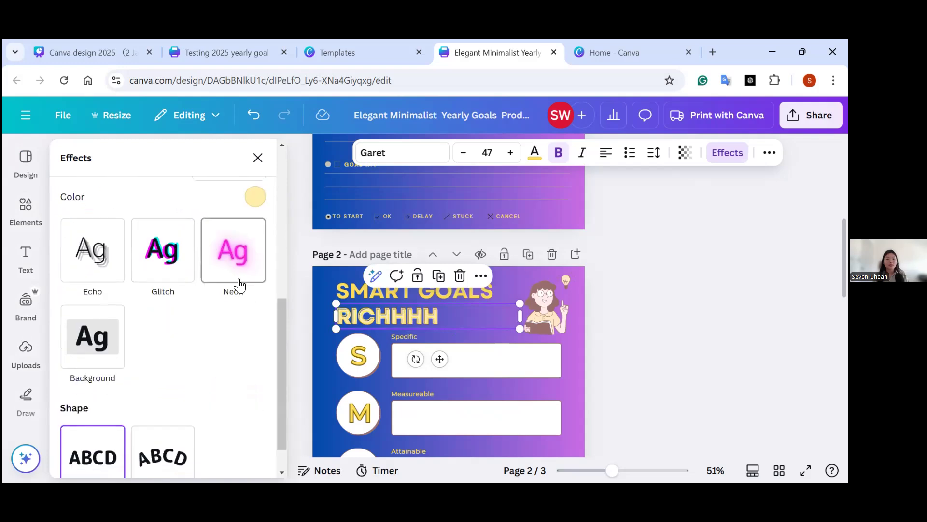
{"action": "scroll", "coordinate": [238, 286], "scroll_direction": "down", "scroll_amount": 1}
{"action": "left_click_drag", "start_coordinate": [279, 334], "coordinate": [276, 210]}
{"action": "scroll", "coordinate": [127, 379], "scroll_direction": "up", "scroll_amount": 1}
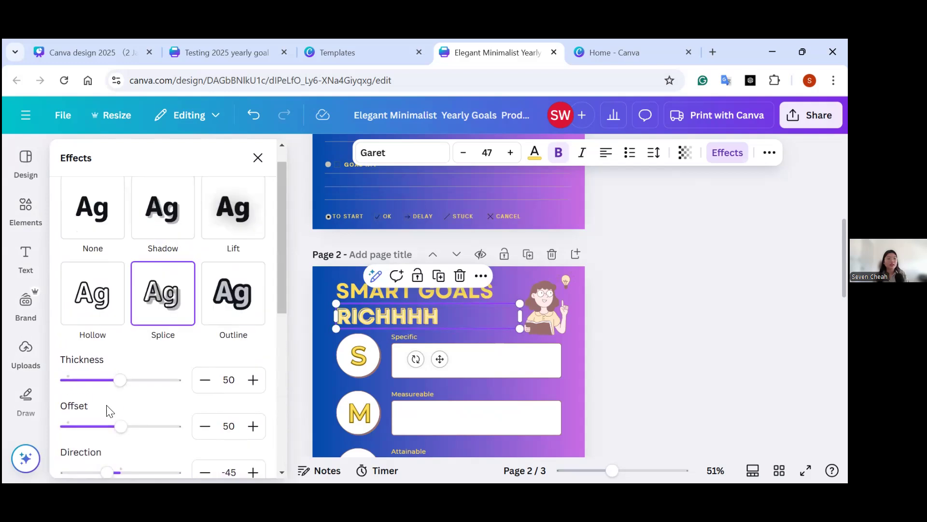
{"action": "scroll", "coordinate": [111, 409], "scroll_direction": "down", "scroll_amount": 2}
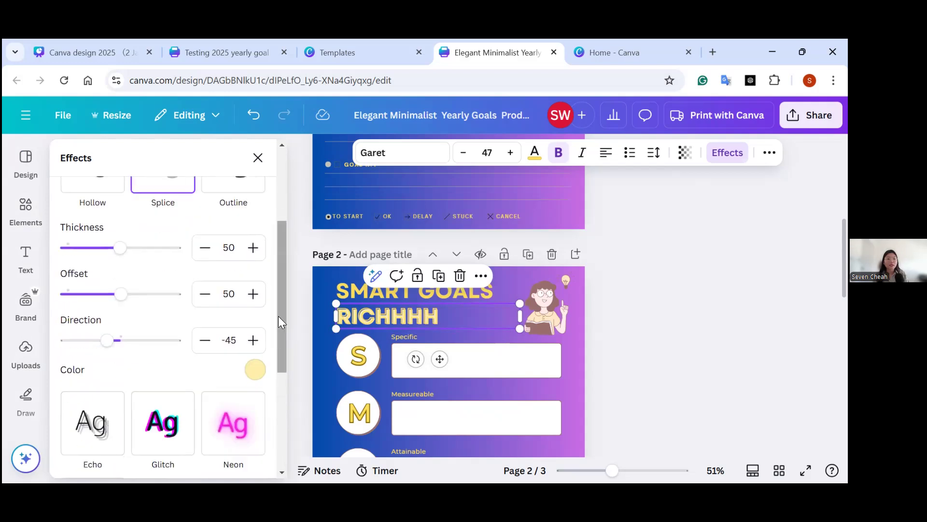
{"action": "left_click_drag", "start_coordinate": [278, 315], "coordinate": [278, 350]}
{"action": "left_click", "coordinate": [234, 376]}
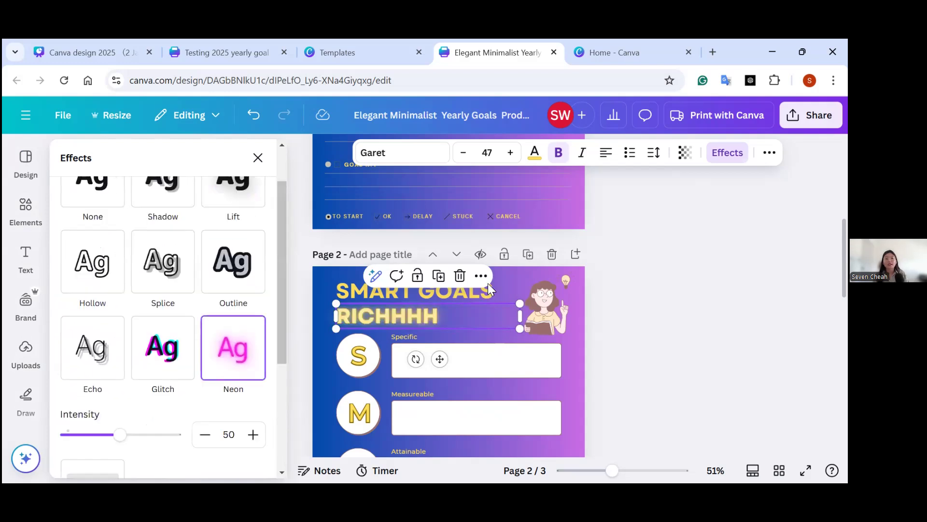
{"action": "left_click", "coordinate": [669, 315]}
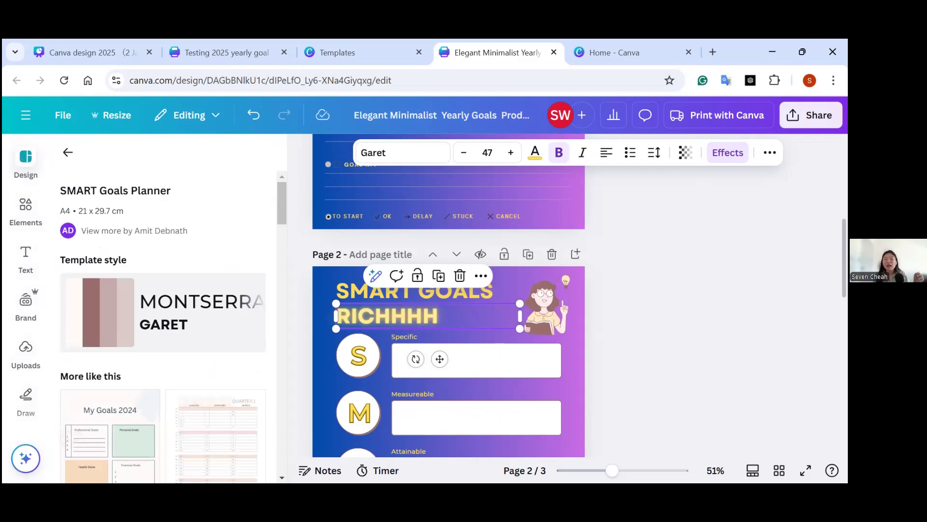
Copy the Specific label and place the duplicate inside the white box beside the letter S.
{"action": "scroll", "coordinate": [681, 399], "scroll_direction": "down", "scroll_amount": 5}
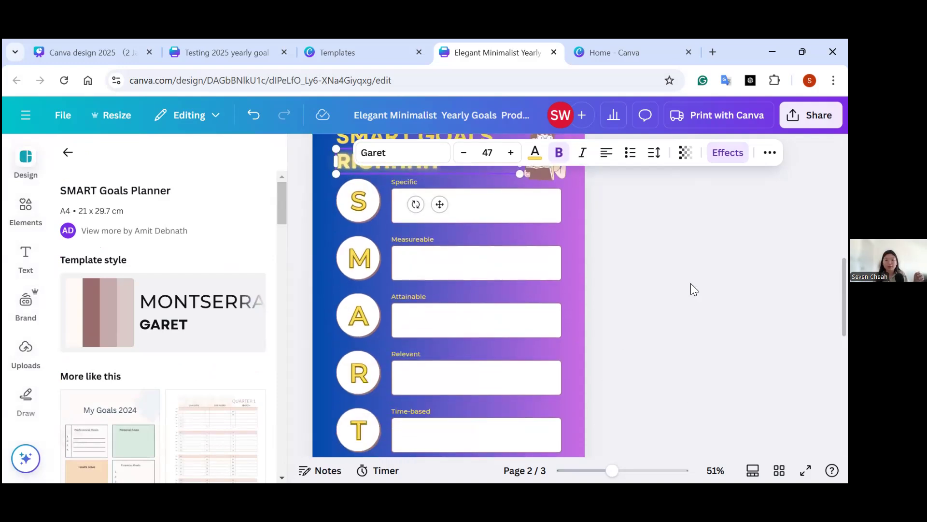
{"action": "mouse_move", "coordinate": [612, 470]}
{"action": "left_mouse_down"}
{"action": "mouse_move", "coordinate": [631, 470]}
{"action": "mouse_move", "coordinate": [614, 470]}
{"action": "left_mouse_up"}
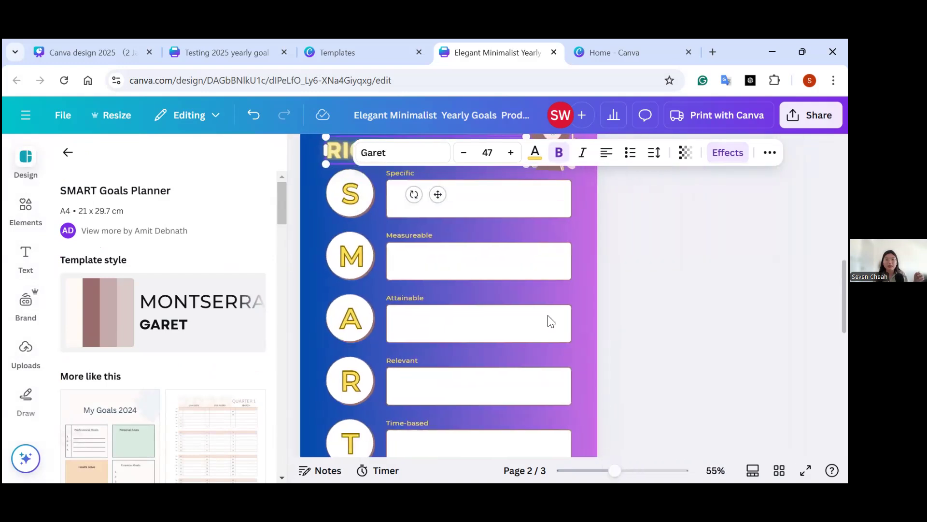
{"action": "left_click", "coordinate": [403, 172]}
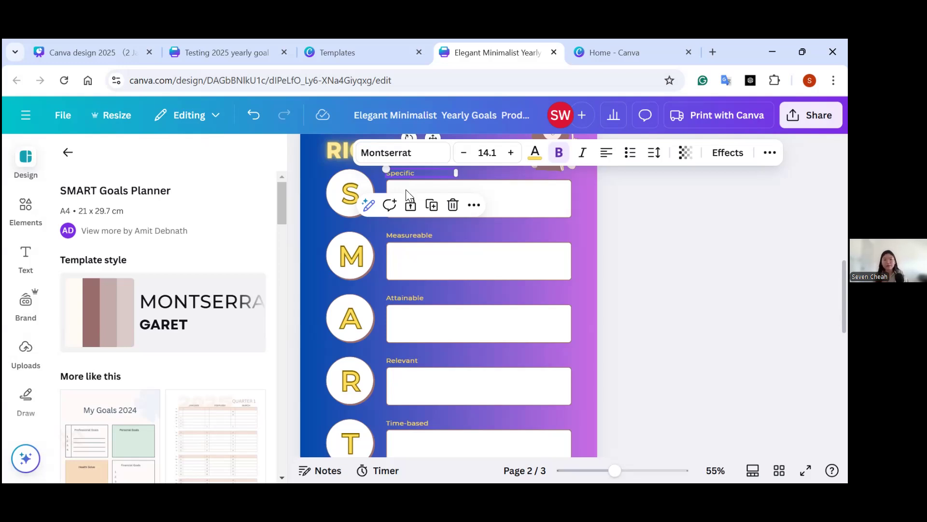
{"action": "left_click", "coordinate": [529, 209]}
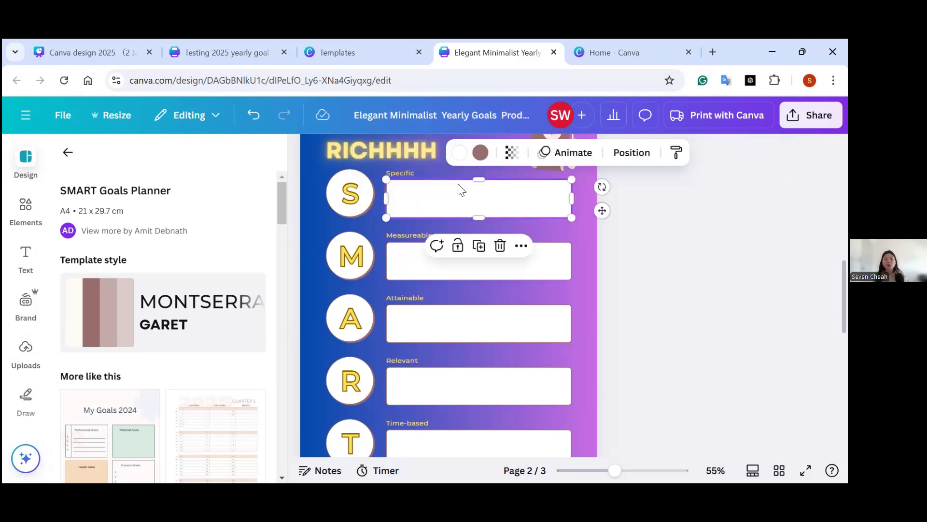
{"action": "key", "text": "ctrl+v"}
{"action": "left_click_drag", "start_coordinate": [450, 181], "coordinate": [429, 198]}
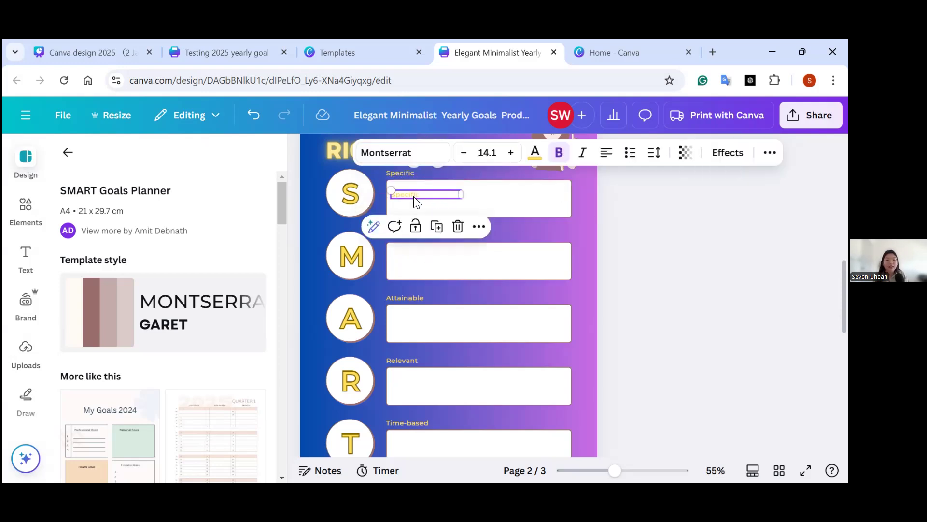
Color the copied label in the Specific box black and replace its text with Save money, followed by a new line.
{"action": "left_click", "coordinate": [534, 153]}
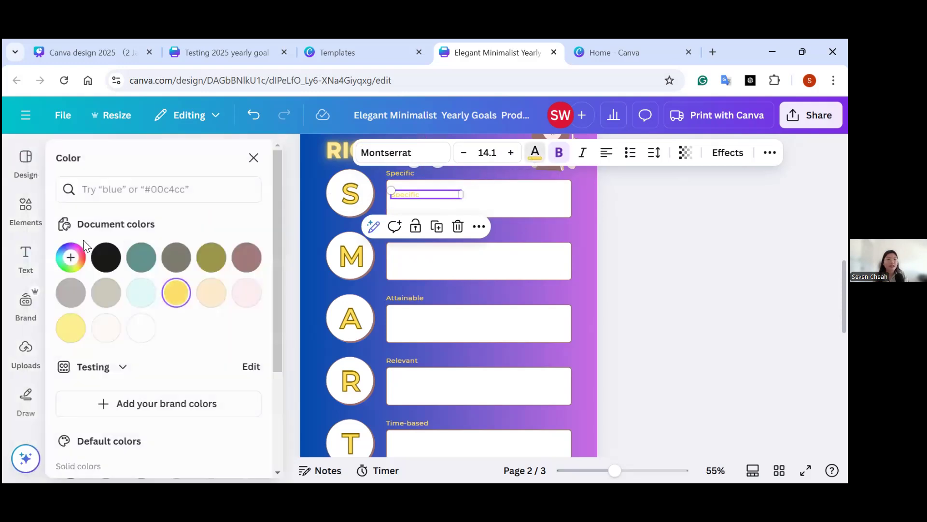
{"action": "left_click", "coordinate": [107, 268]}
{"action": "double_click", "coordinate": [435, 195]}
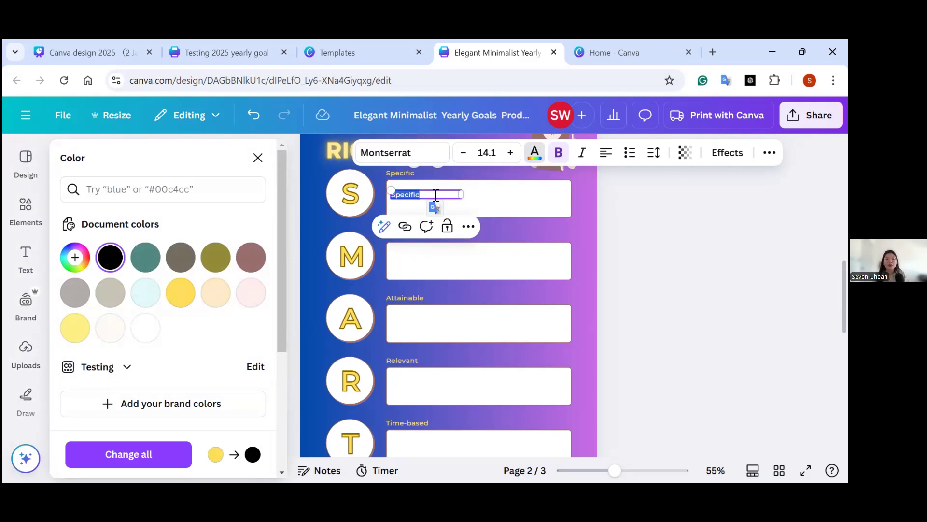
{"action": "key", "text": "BackSpace"}
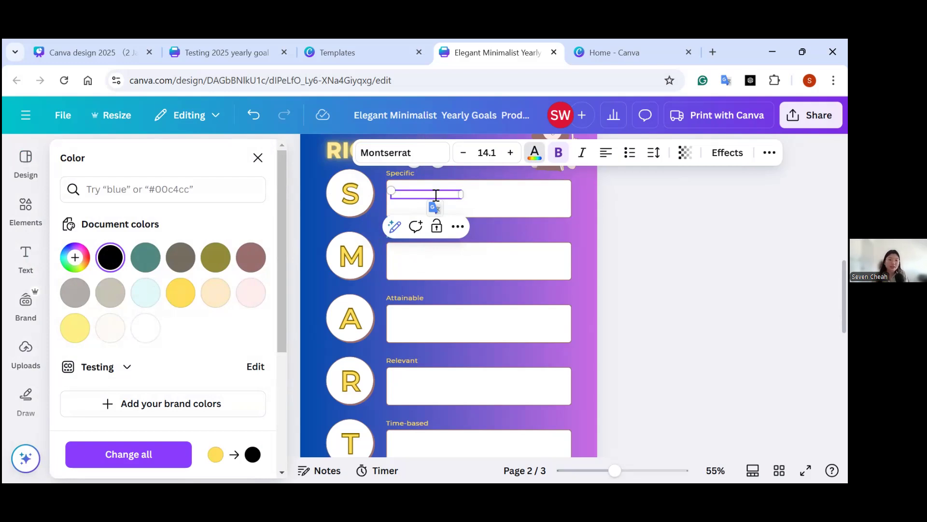
{"action": "type", "text": "Save money"}
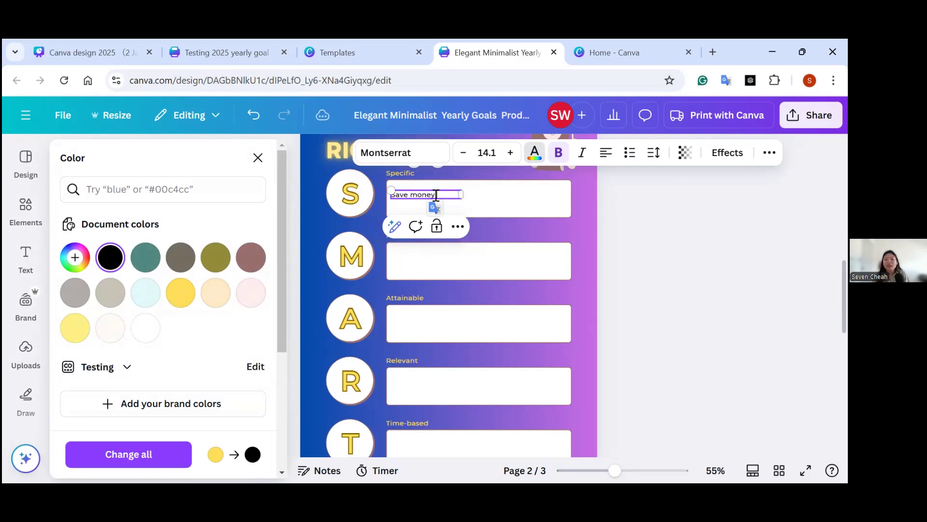
{"action": "key", "text": "Return"}
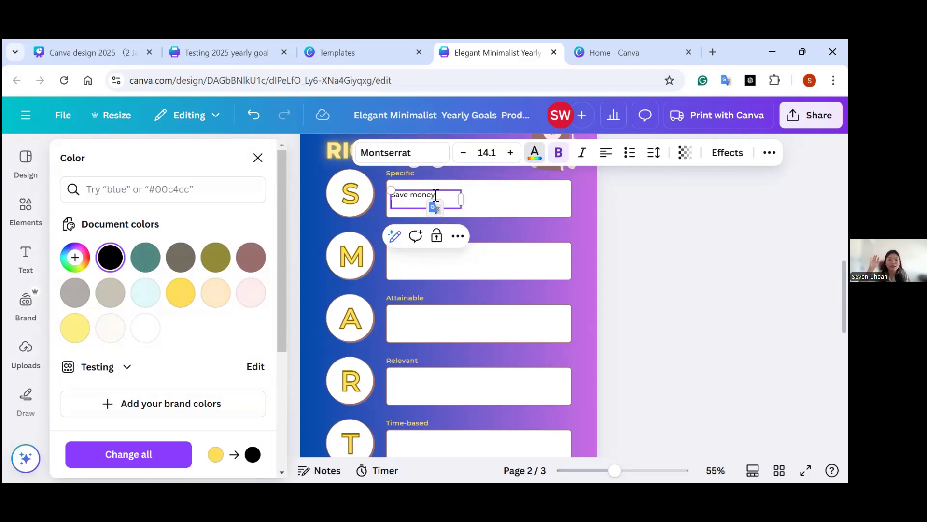
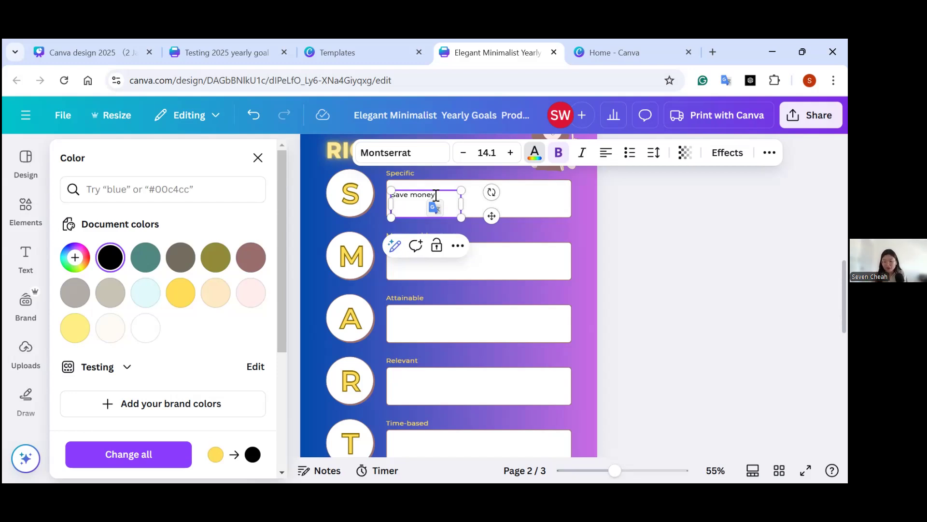
Add Investment as a second line directly below Save money in the Specific box and nudge the text up slightly.
{"action": "key", "text": "Return"}
{"action": "type", "text": "Investment"}
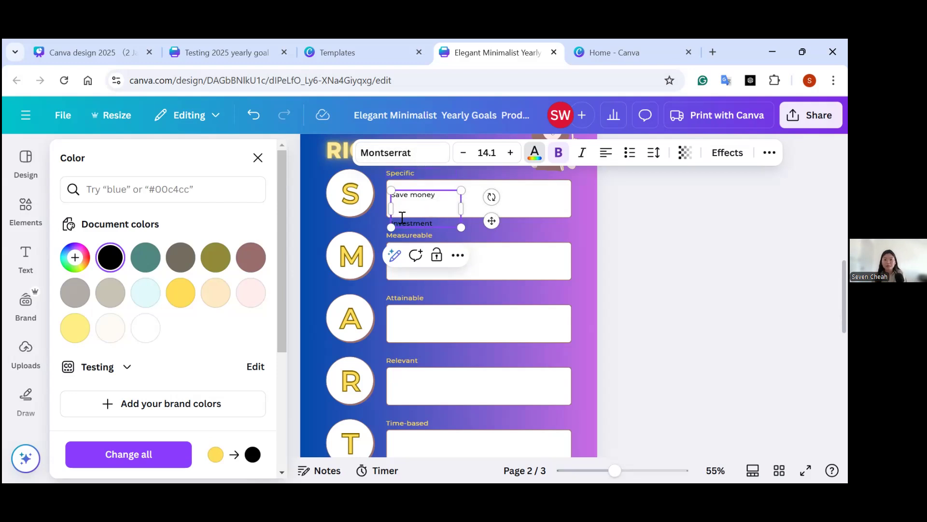
{"action": "key", "text": "BackSpace"}
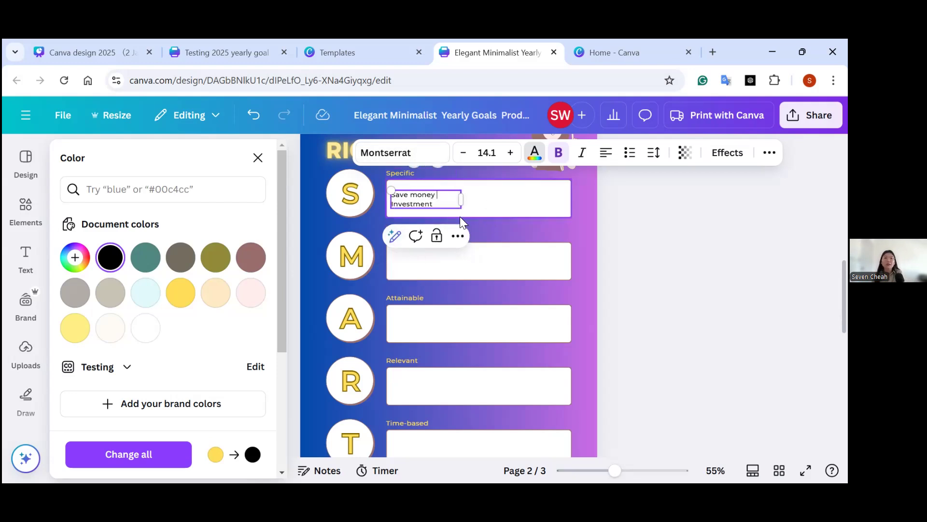
{"action": "left_click", "coordinate": [481, 207]}
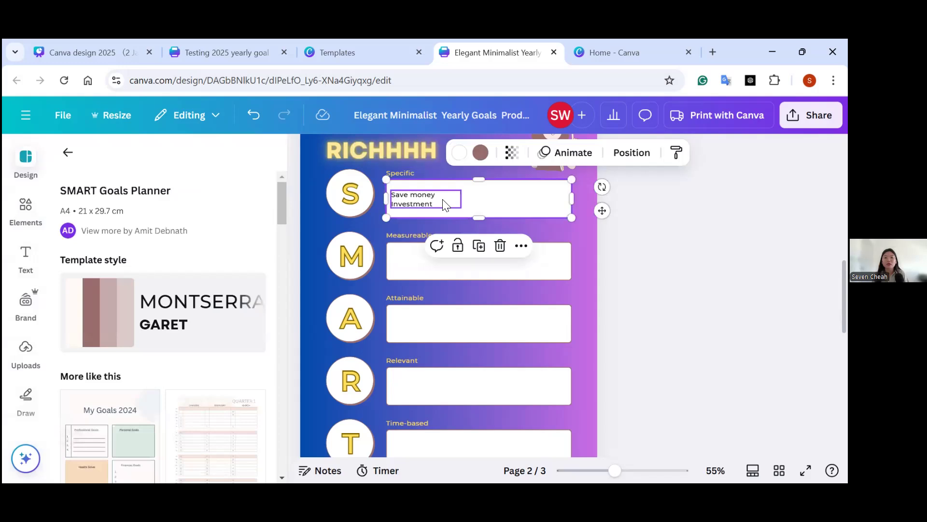
{"action": "left_click", "coordinate": [444, 206]}
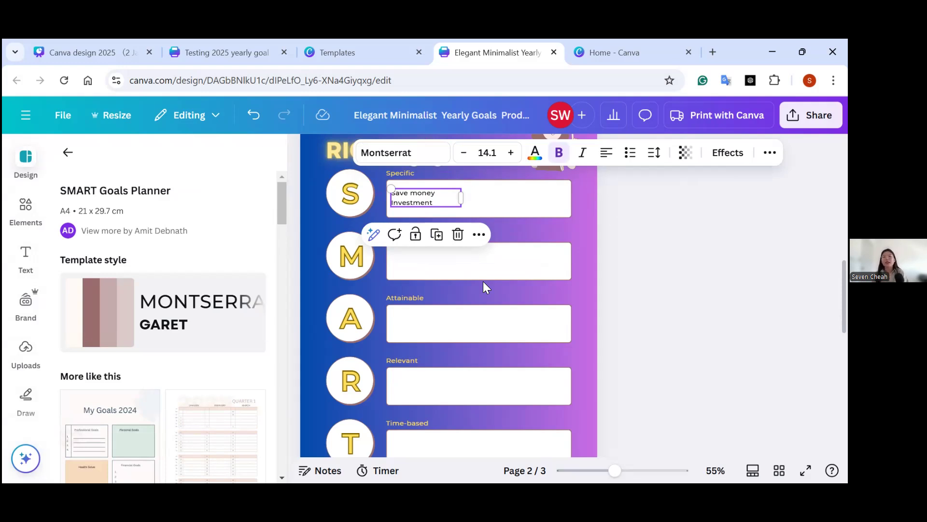
{"action": "left_click", "coordinate": [448, 280]}
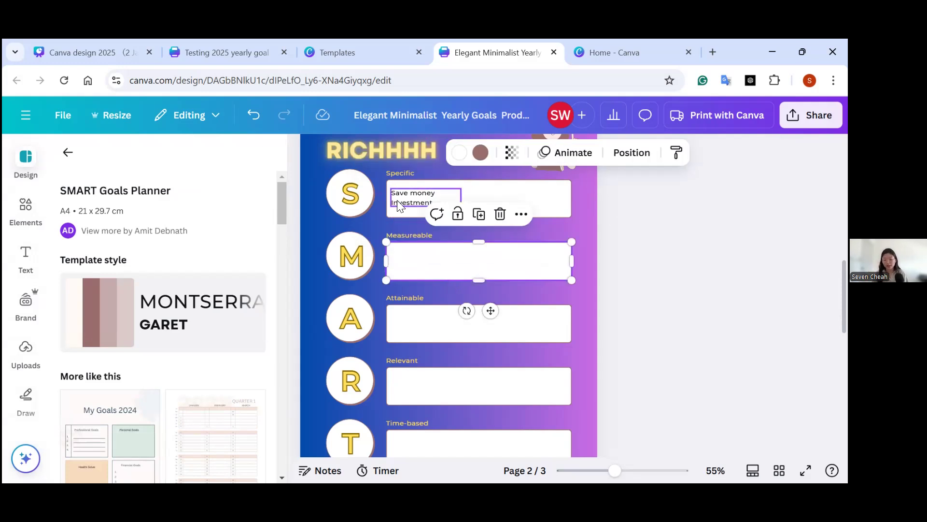
{"action": "key", "text": "ctrl+d"}
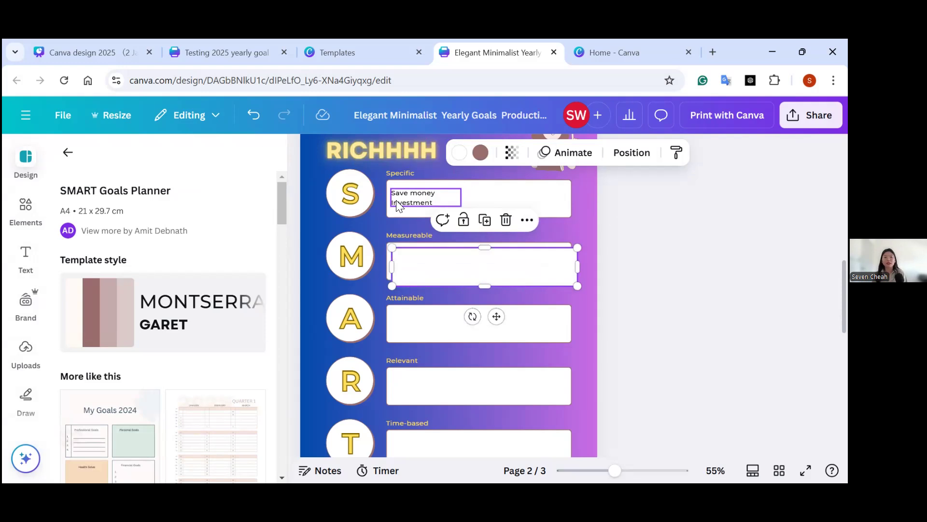
{"action": "key", "text": "ctrl+z"}
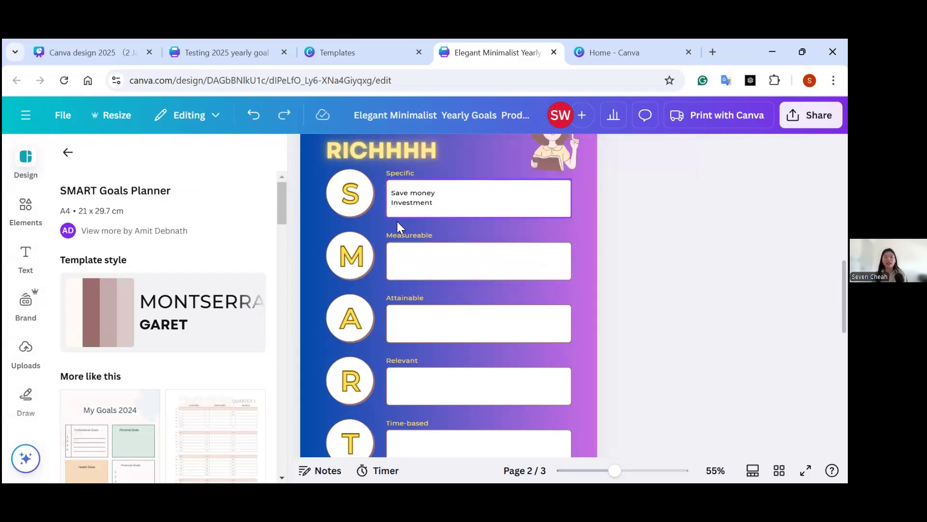
Duplicate the Save money and Investment text and place the copy inside the Measureable box, aligned with the original.
{"action": "left_click", "coordinate": [456, 204]}
{"action": "key", "text": "ctrl+d"}
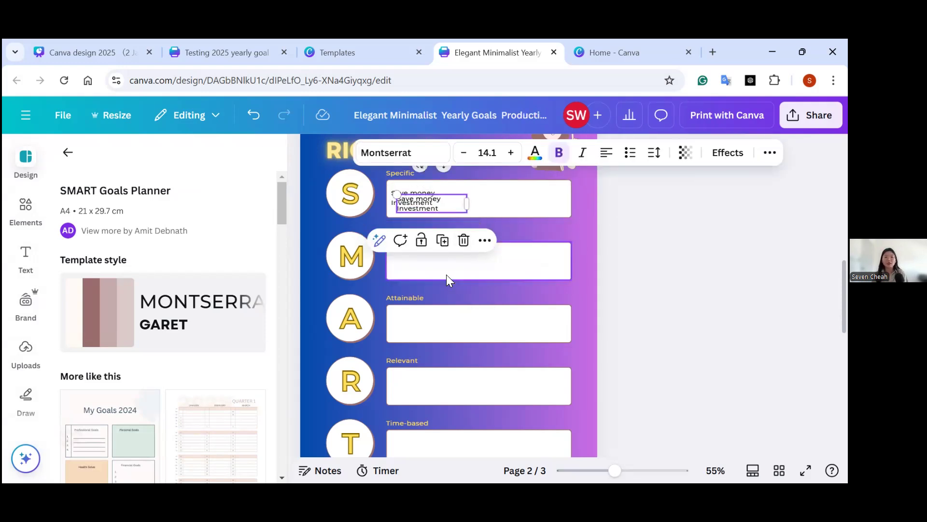
{"action": "left_click_drag", "start_coordinate": [447, 201], "coordinate": [442, 264]}
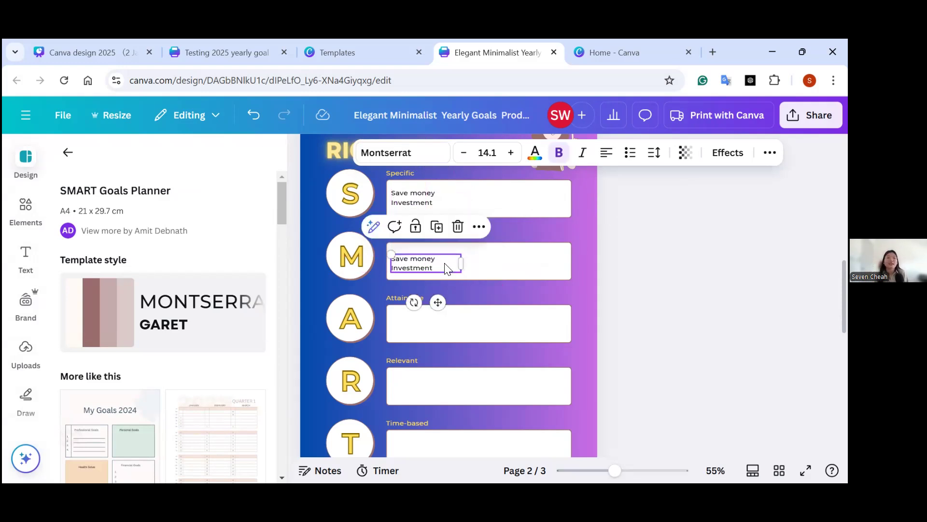
{"action": "double_click", "coordinate": [444, 259]}
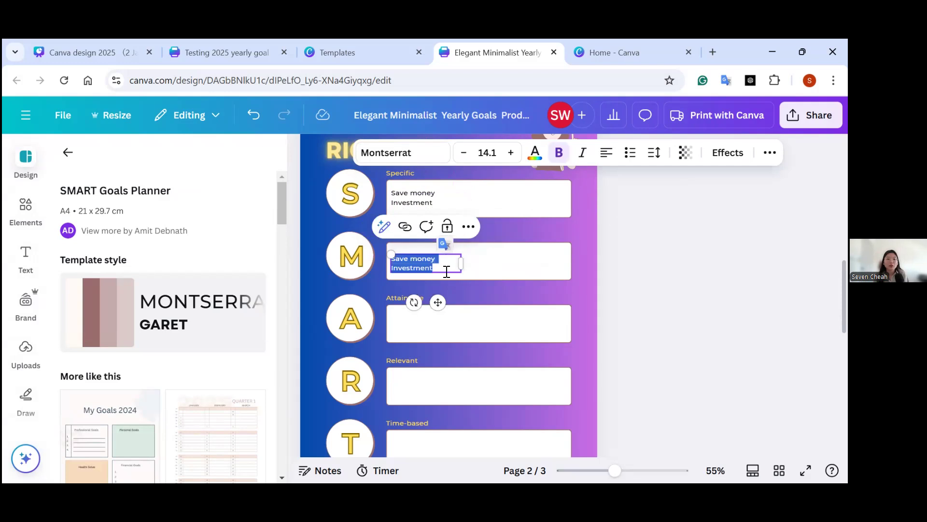
{"action": "left_click", "coordinate": [508, 266]}
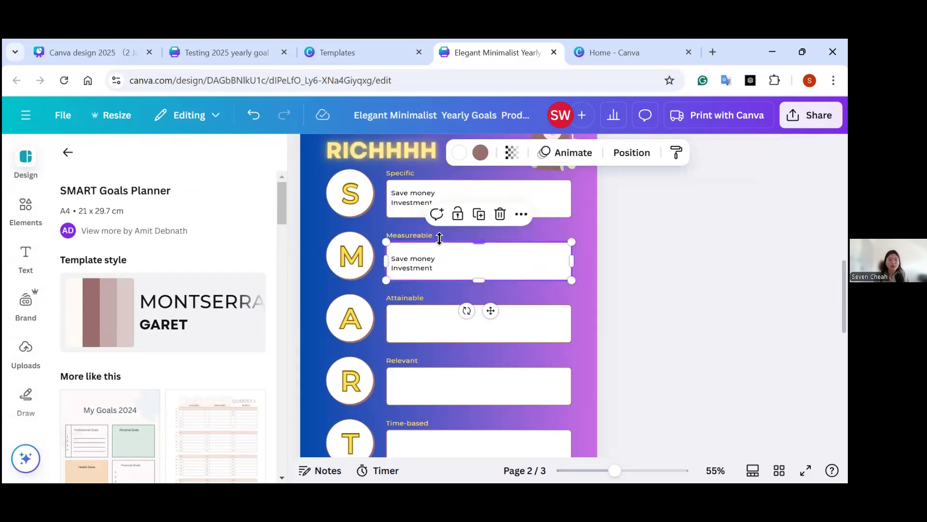
{"action": "left_click", "coordinate": [427, 197]}
{"action": "left_click", "coordinate": [440, 193]}
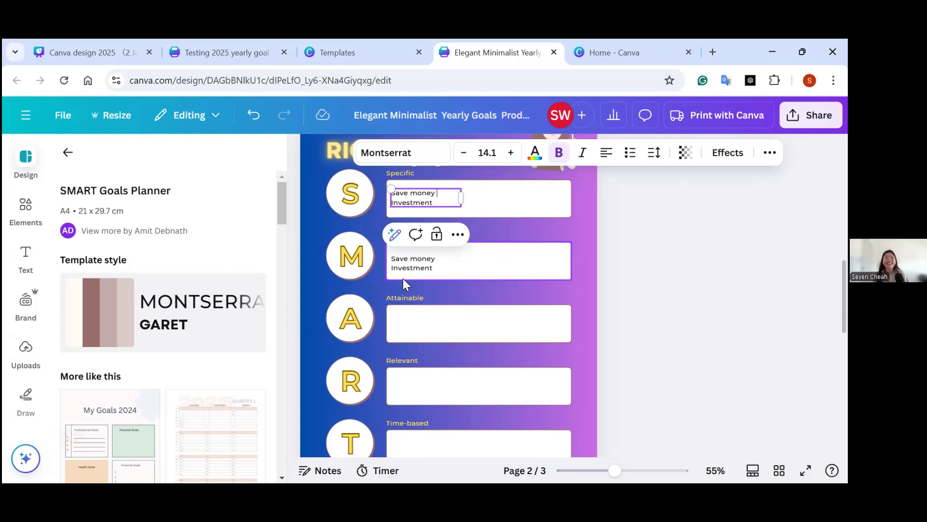
Replace the copied text in the Measureable box with RM00/month and RM1200/year on two lines.
{"action": "double_click", "coordinate": [417, 269]}
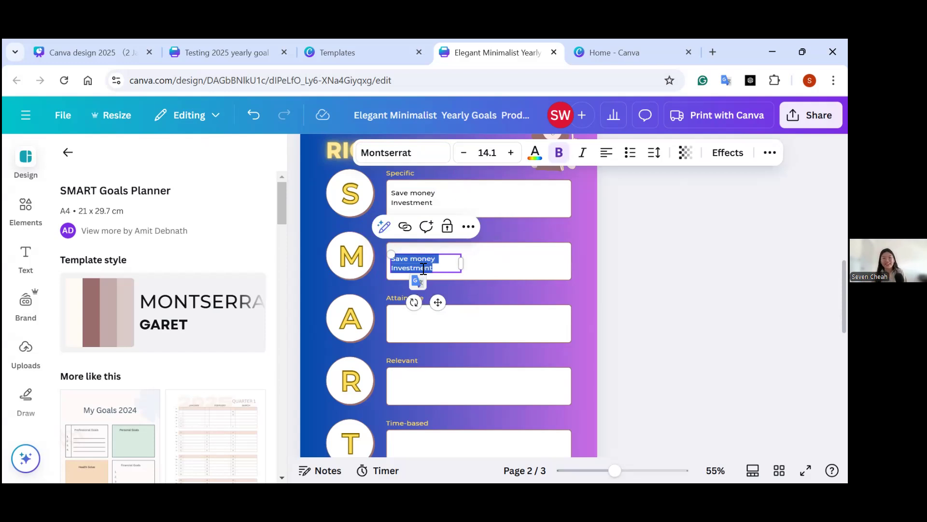
{"action": "key", "text": "BackSpace"}
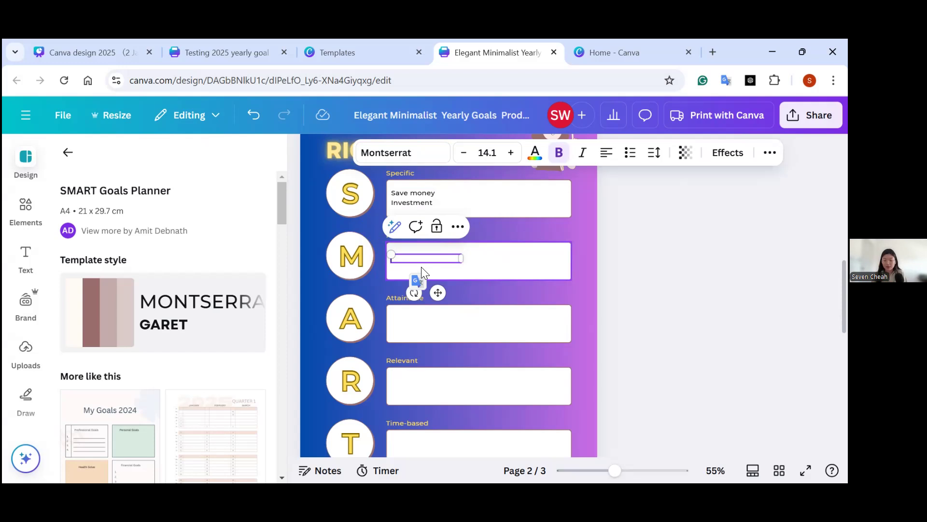
{"action": "type", "text": "RM00"}
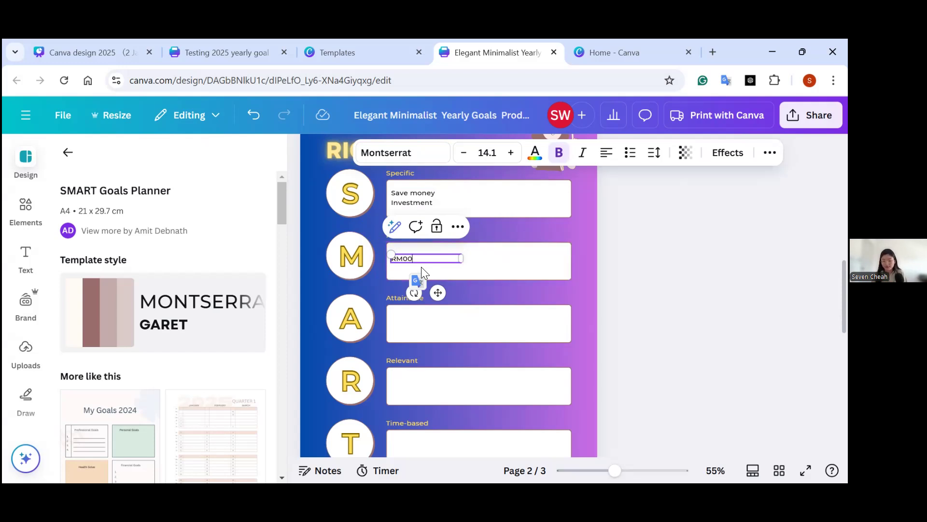
{"action": "type", "text": "/month"}
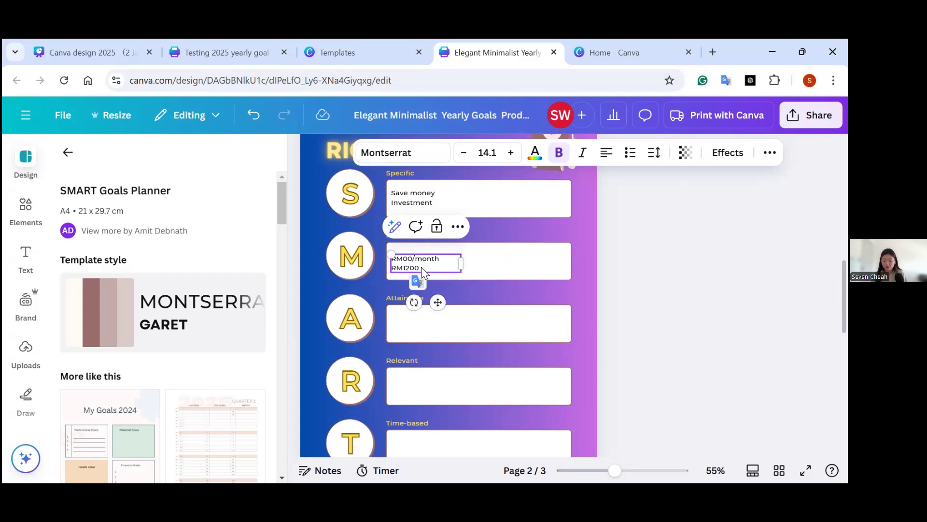
{"action": "type", "text": "RM1200/year"}
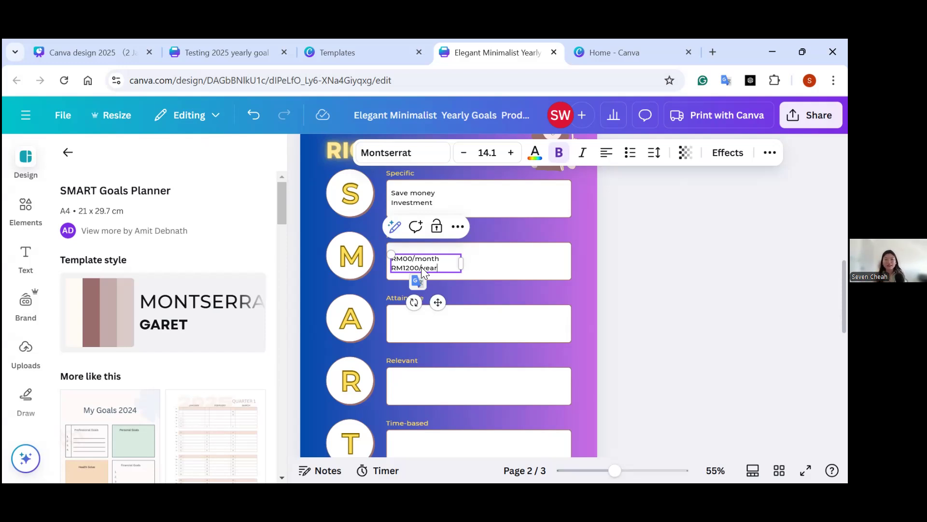
Nudge the amounts text up slightly in the Measureable box and correct its first line to RM100/month.
{"action": "left_click", "coordinate": [525, 270]}
{"action": "left_click", "coordinate": [439, 258]}
{"action": "left_click_drag", "start_coordinate": [439, 259], "coordinate": [437, 256]}
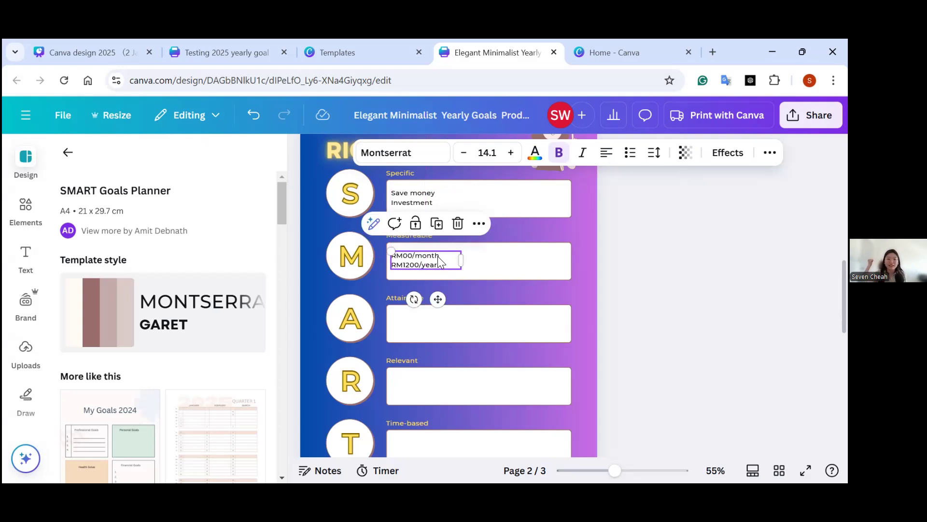
{"action": "double_click", "coordinate": [407, 255]}
{"action": "left_click", "coordinate": [406, 257]}
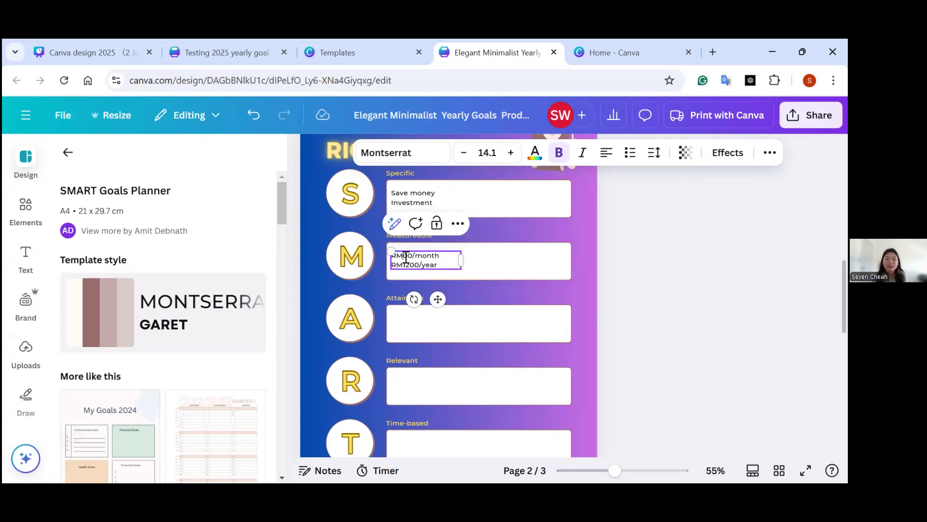
{"action": "type", "text": "1"}
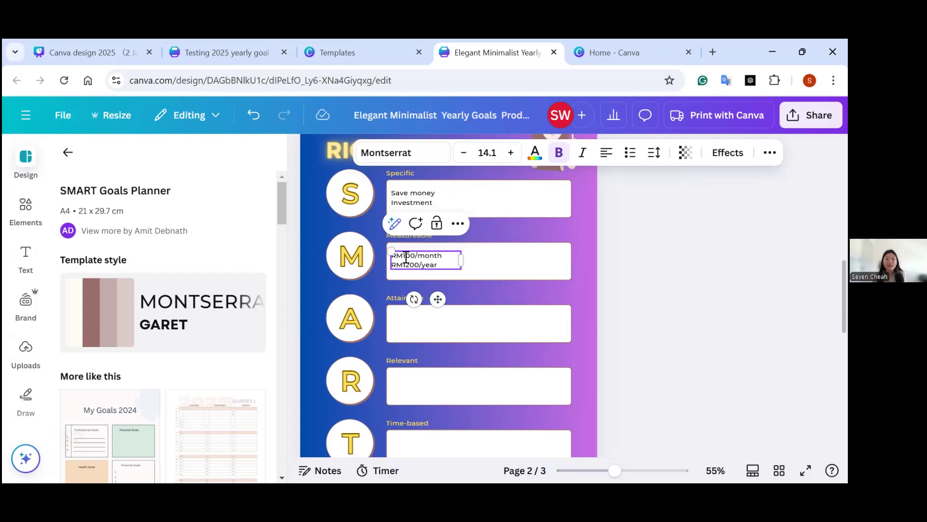
{"action": "key", "text": "Return"}
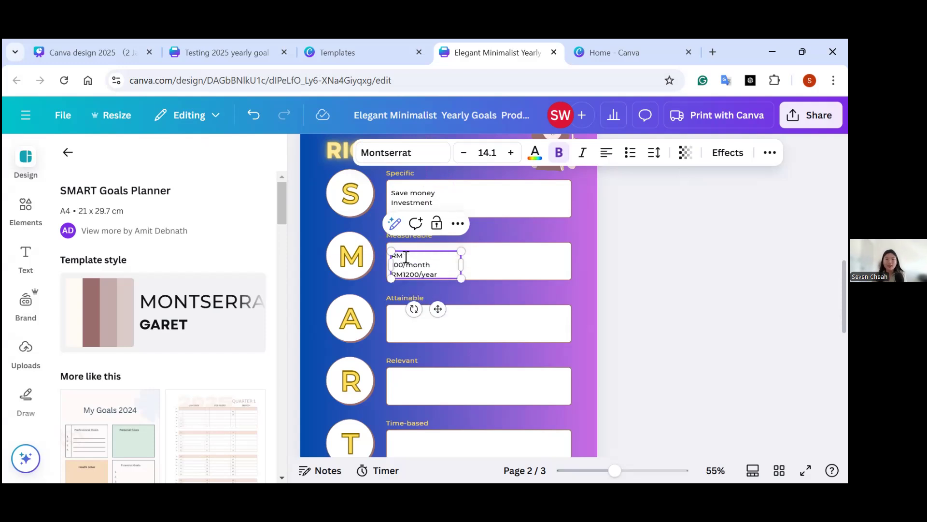
{"action": "key", "text": "BackSpace"}
{"action": "left_click", "coordinate": [425, 338]}
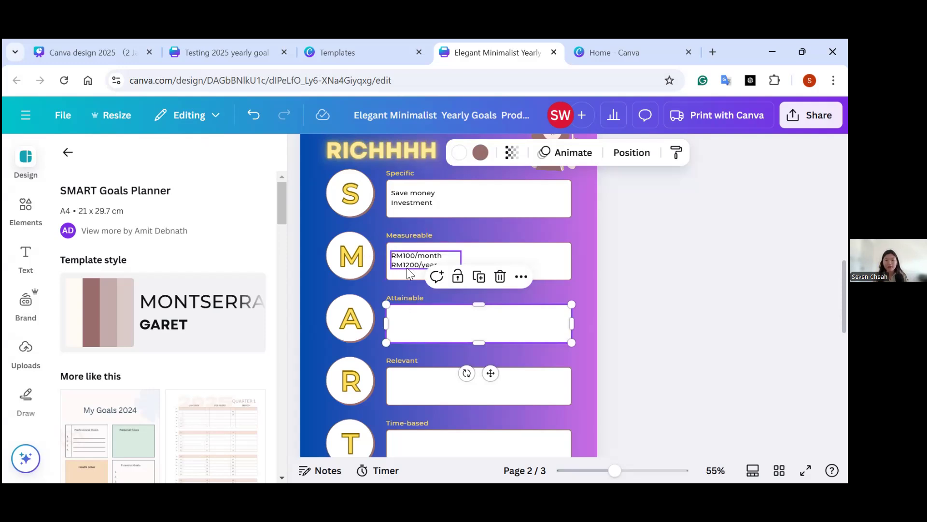
{"action": "key", "text": "ctrl+v"}
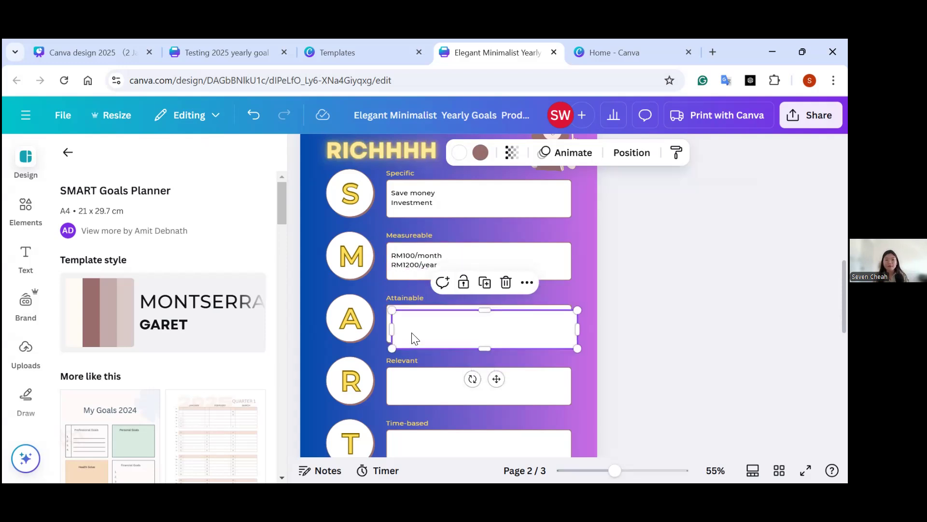
{"action": "key", "text": "ctrl+z"}
Duplicate the two-line amounts text from the Measureable box and place the copy inside the Attainable box.
{"action": "left_click", "coordinate": [422, 266]}
{"action": "key", "text": "ctrl+d"}
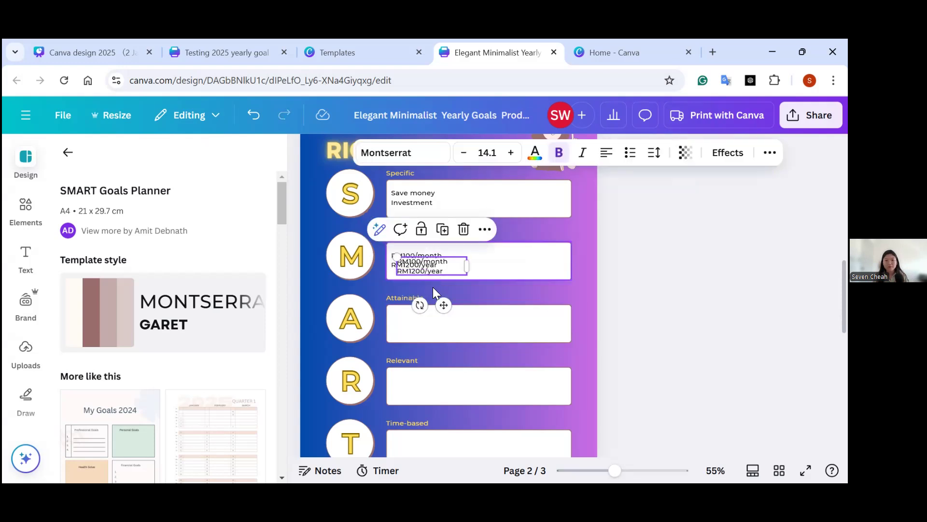
{"action": "left_click_drag", "start_coordinate": [426, 269], "coordinate": [421, 327]}
Replace the copied text in the Attainable box with income: RM1500/month.
{"action": "double_click", "coordinate": [436, 328]}
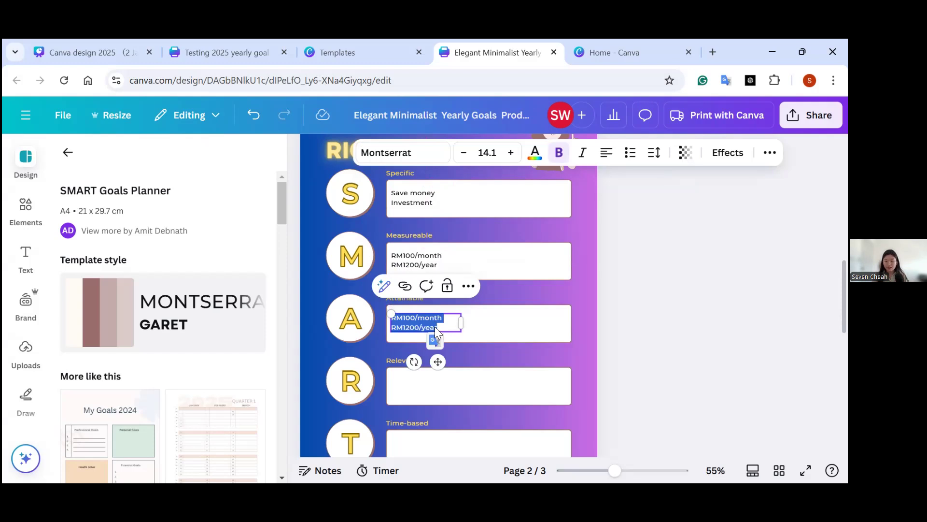
{"action": "type", "text": "Income：RM500"}
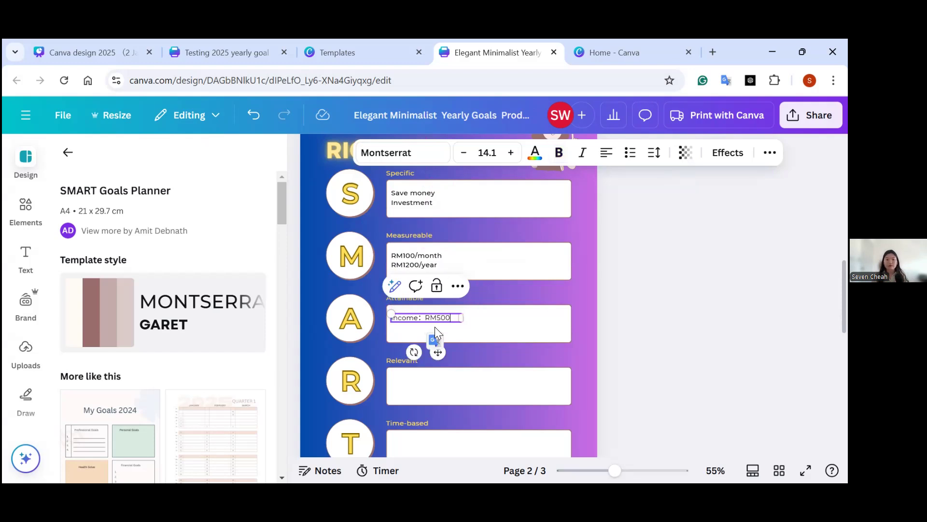
{"action": "key", "text": "BackSpace"}
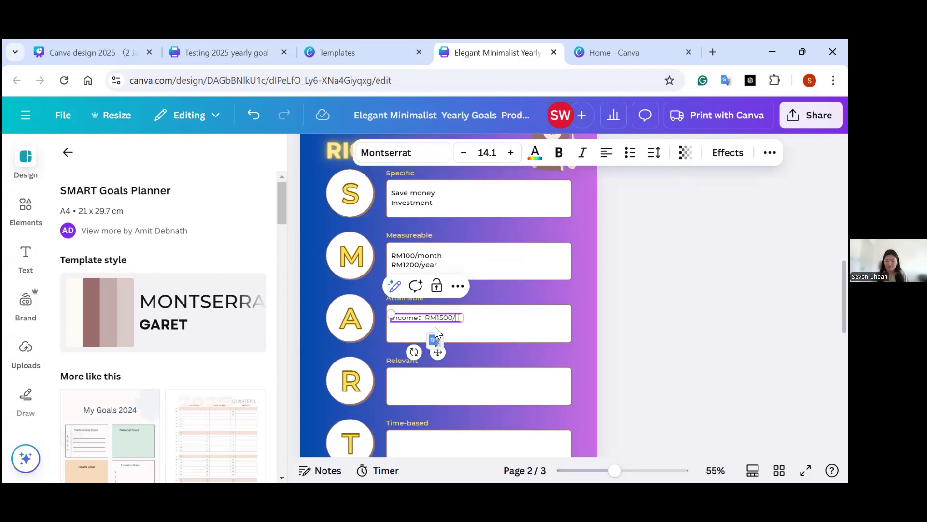
{"action": "type", "text": "mo"}
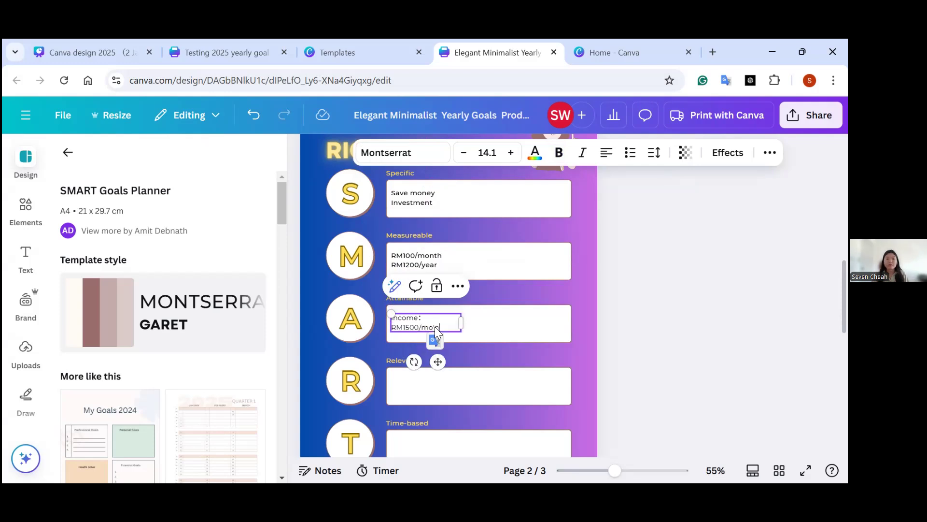
{"action": "type", "text": "nth"}
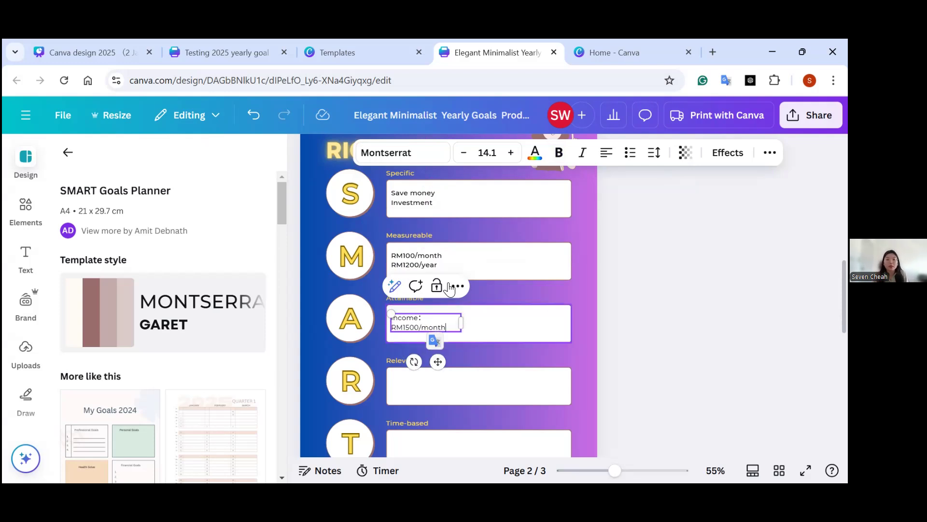
{"action": "left_click", "coordinate": [469, 263]}
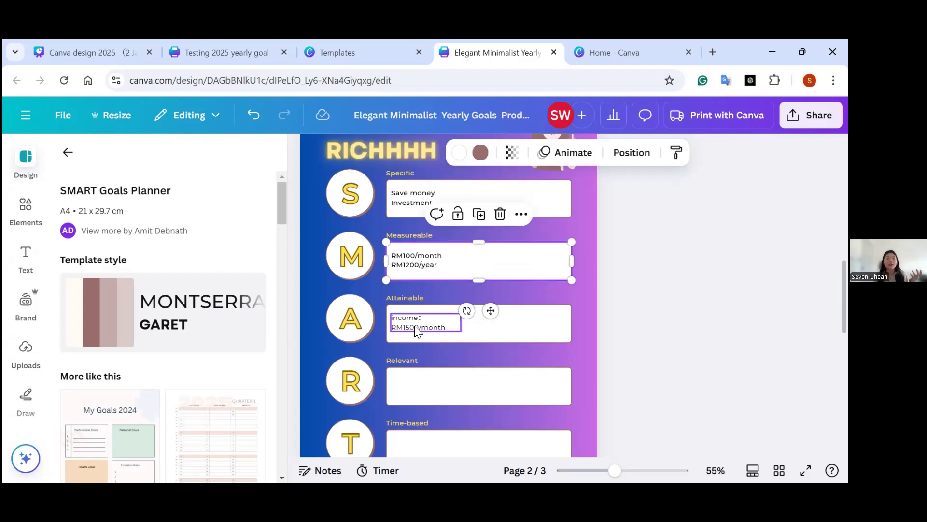
{"action": "left_click", "coordinate": [413, 256]}
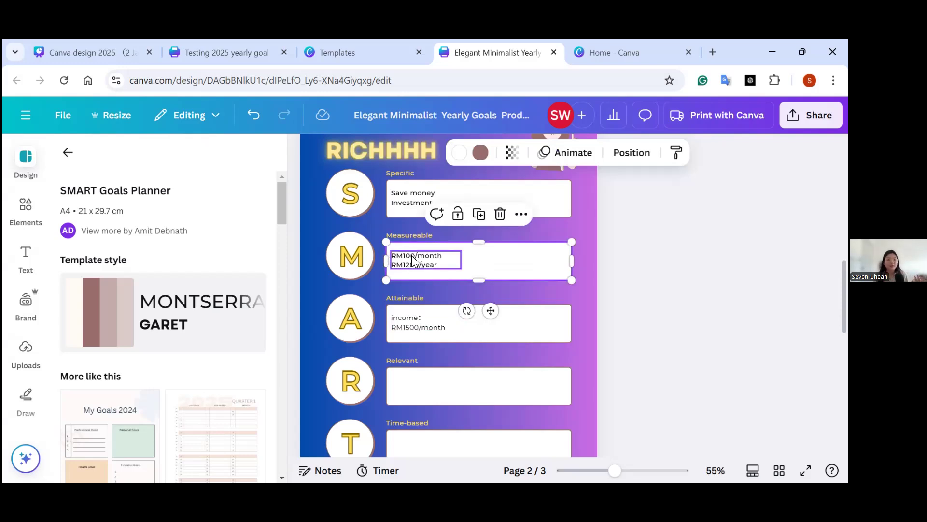
{"action": "left_click", "coordinate": [413, 255]}
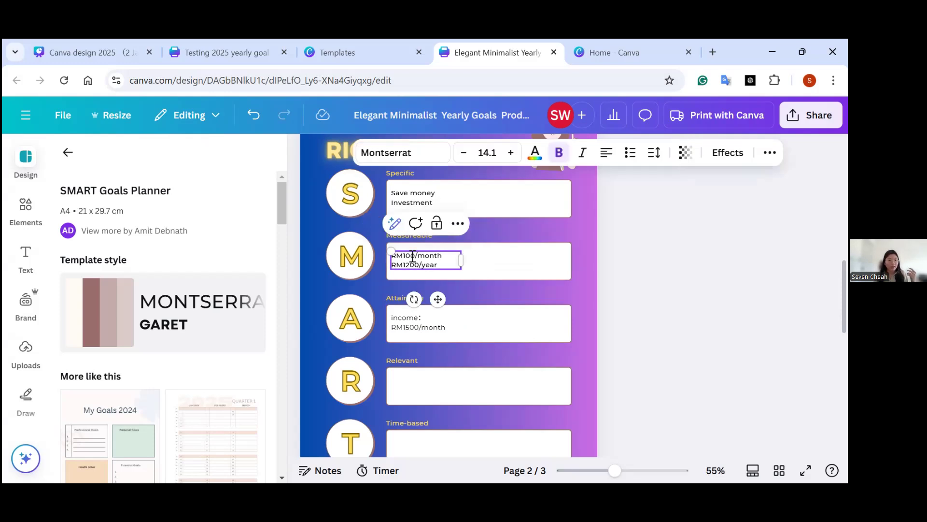
Change the income amount in the Attainable box to RM15000/month.
{"action": "left_click", "coordinate": [415, 329]}
{"action": "left_click", "coordinate": [419, 328]}
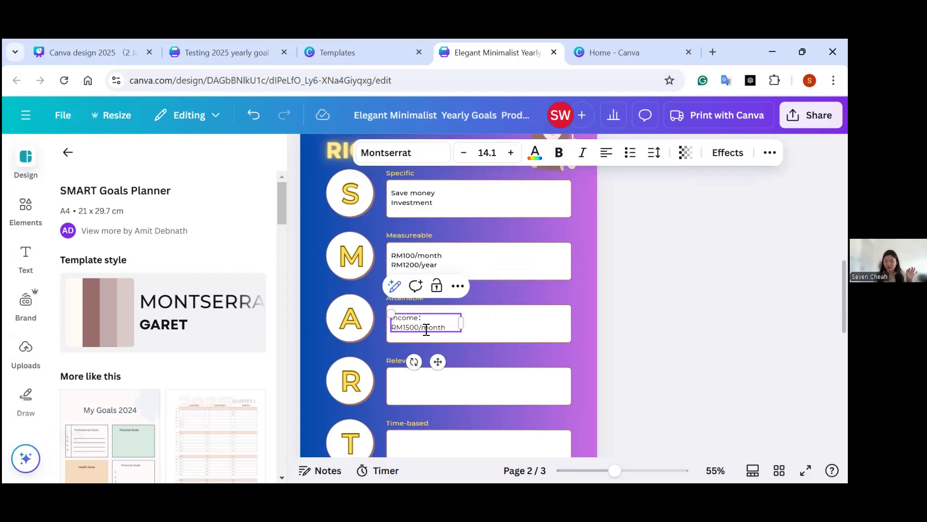
{"action": "type", "text": "0"}
{"action": "key", "text": "Left"}
{"action": "key", "text": "Left"}
{"action": "key", "text": "Left"}
{"action": "key", "text": "Left"}
{"action": "key", "text": "Left"}
{"action": "left_click", "coordinate": [425, 265]}
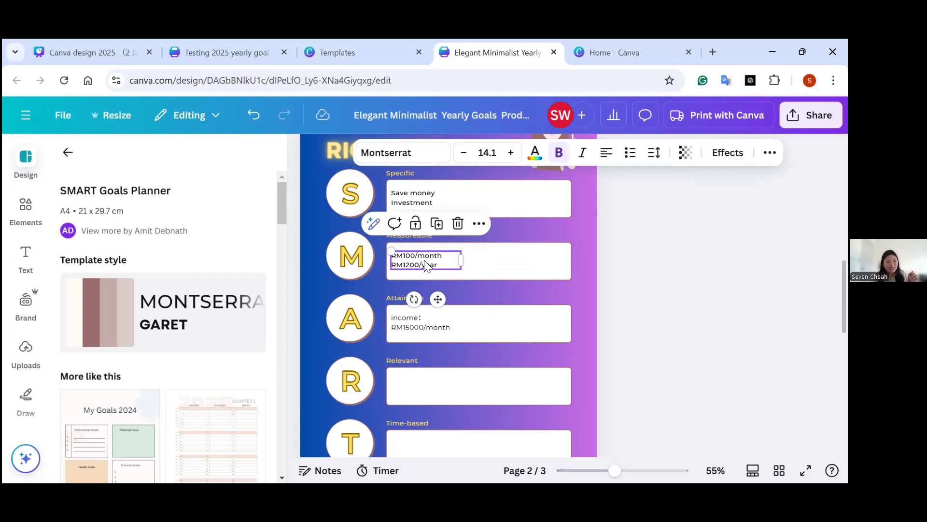
{"action": "left_click", "coordinate": [413, 330]}
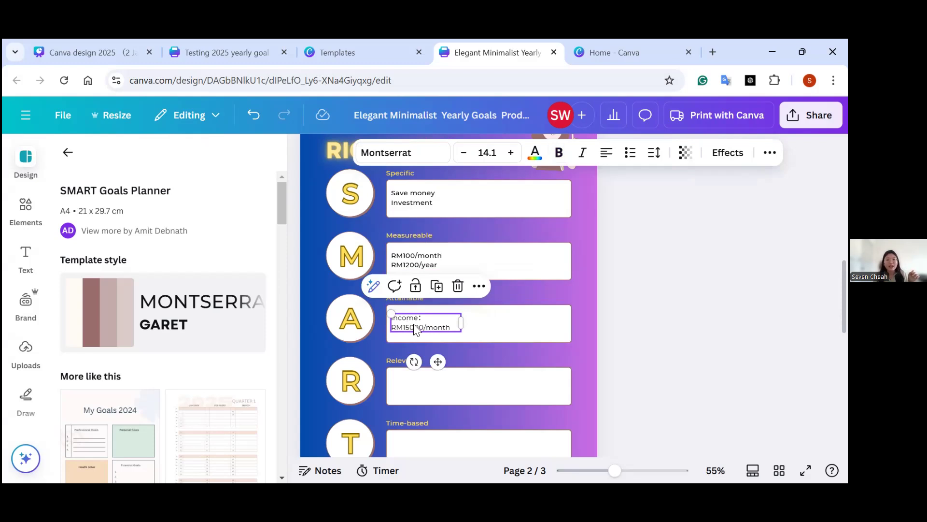
Try RM1000/month as the first line in the Measureable box, and restore the line to RM100/month.
{"action": "left_click", "coordinate": [418, 260]}
{"action": "left_click", "coordinate": [412, 257]}
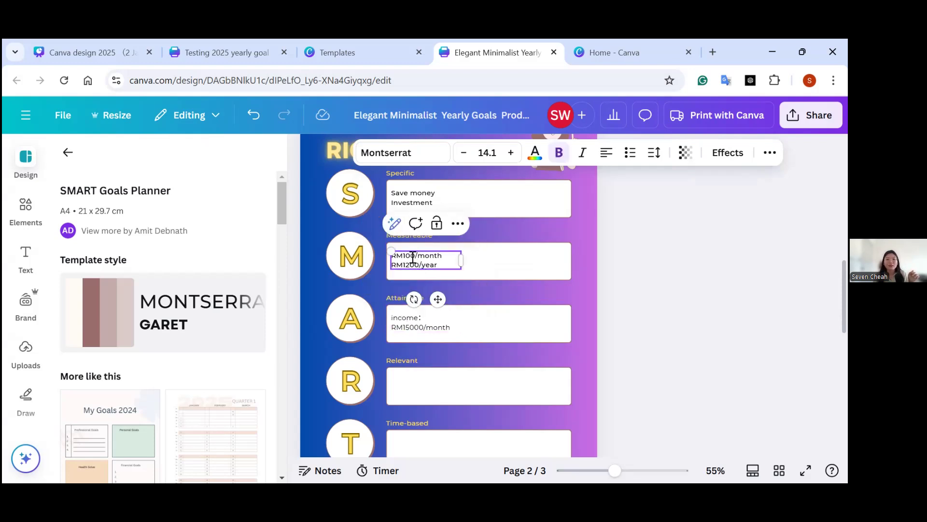
{"action": "type", "text": "0"}
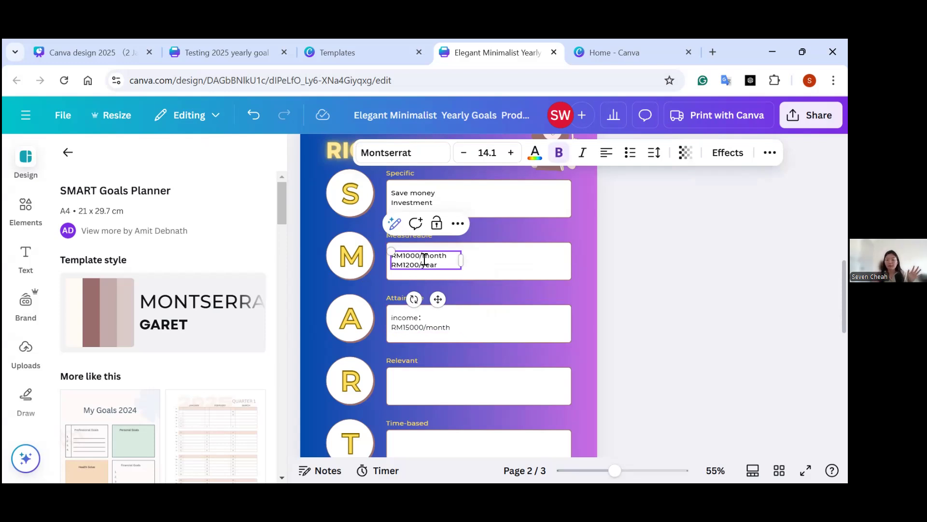
{"action": "key", "text": "BackSpace"}
Correct the income amount in the Attainable box to RM1500/month.
{"action": "left_click", "coordinate": [426, 327]}
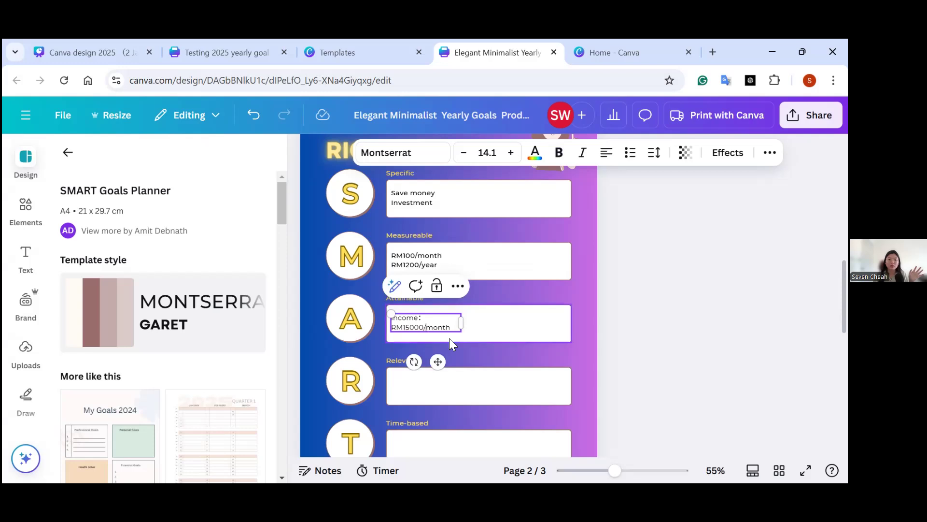
{"action": "key", "text": "BackSpace"}
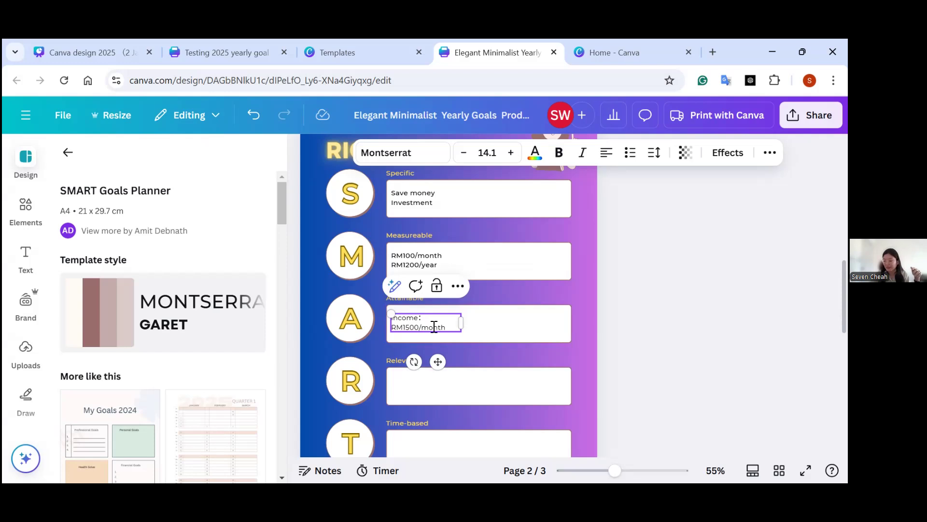
{"action": "left_click", "coordinate": [495, 392]}
{"action": "left_click", "coordinate": [404, 327]}
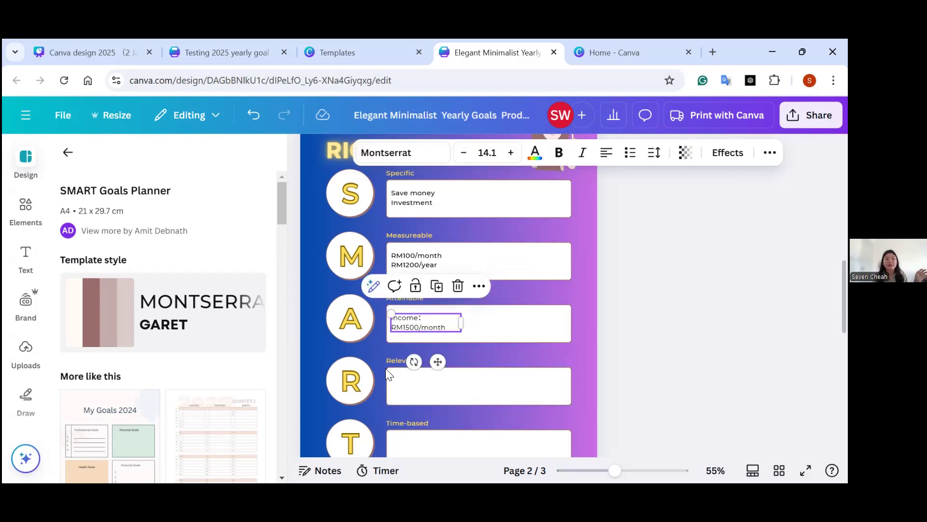
Check the Relevant definition on the SMART slide of the 2025 presentation, and return to the Relevant box on the goals page.
{"action": "left_click", "coordinate": [70, 52]}
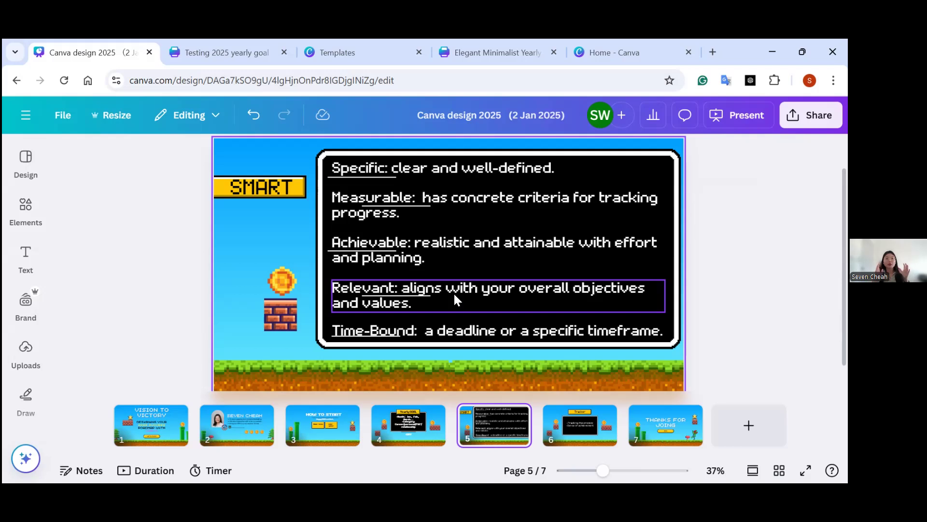
{"action": "left_click", "coordinate": [471, 55]}
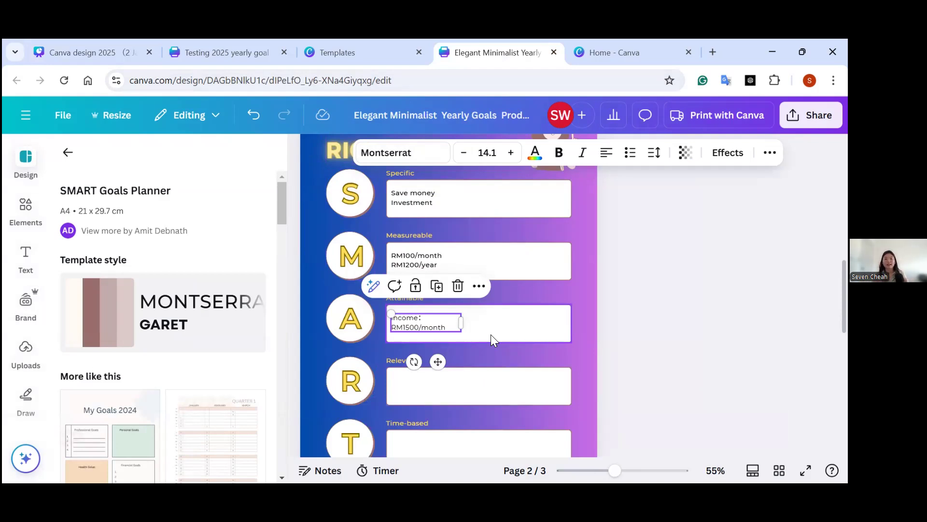
{"action": "left_click", "coordinate": [479, 395]}
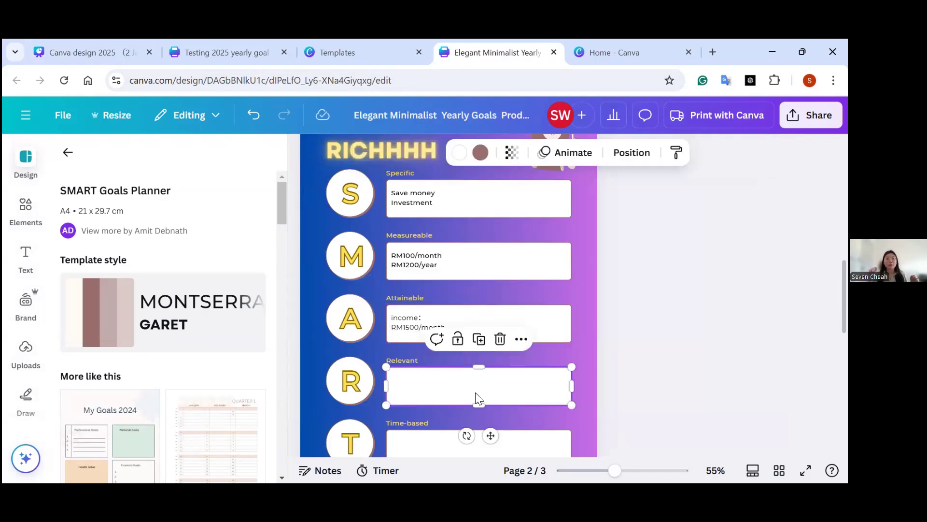
Copy the income text from the Attainable box and place the copy inside the Relevant box.
{"action": "left_click", "coordinate": [404, 327]}
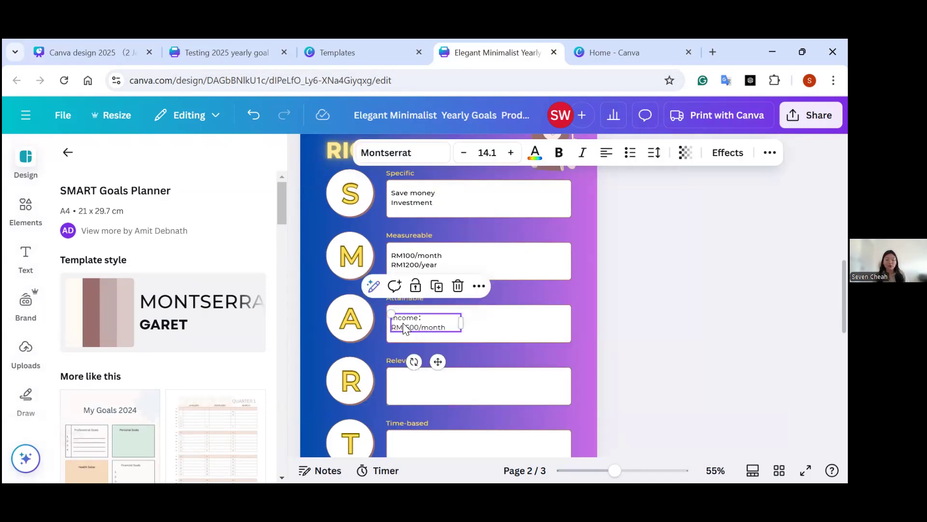
{"action": "left_click", "coordinate": [416, 382]}
{"action": "type", "text": "income: RM1500/month"}
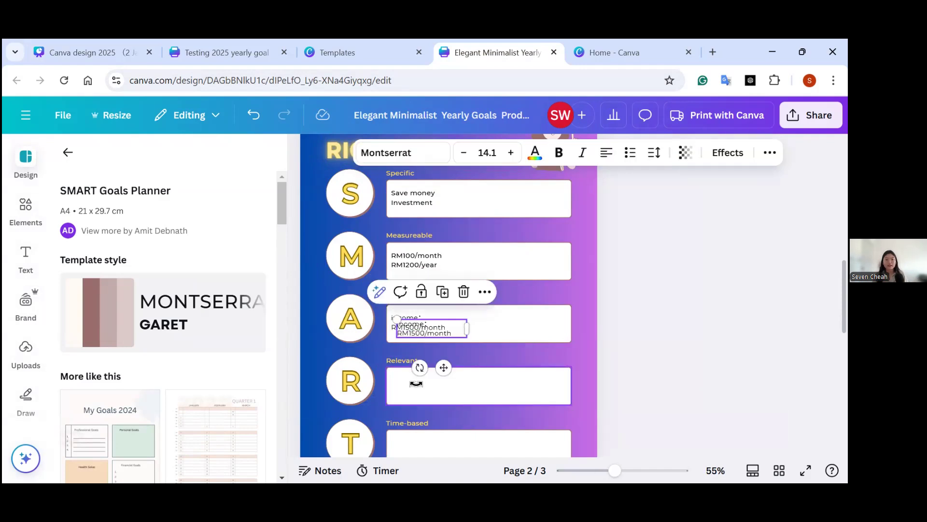
{"action": "left_click_drag", "start_coordinate": [433, 327], "coordinate": [434, 385]}
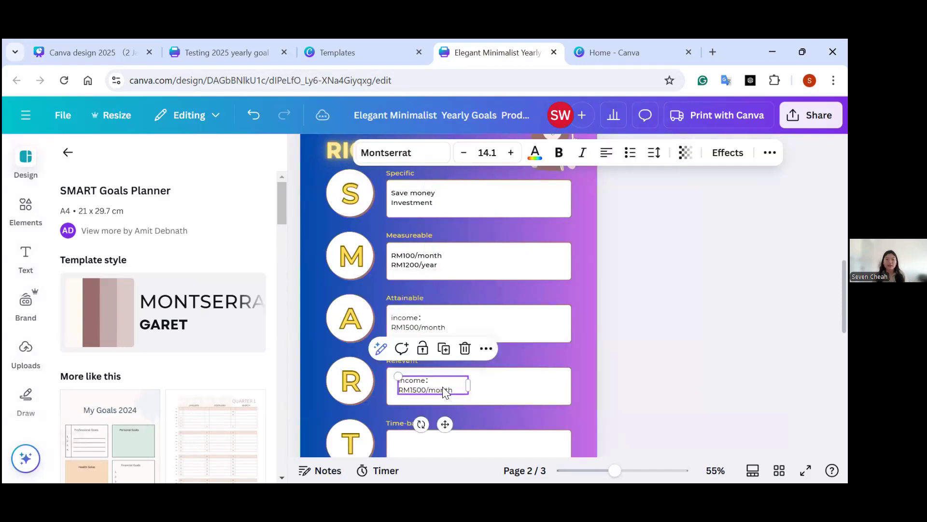
Replace the copied text in the Relevant box with YES!!! and a second line of placeholder X characters.
{"action": "double_click", "coordinate": [449, 387]}
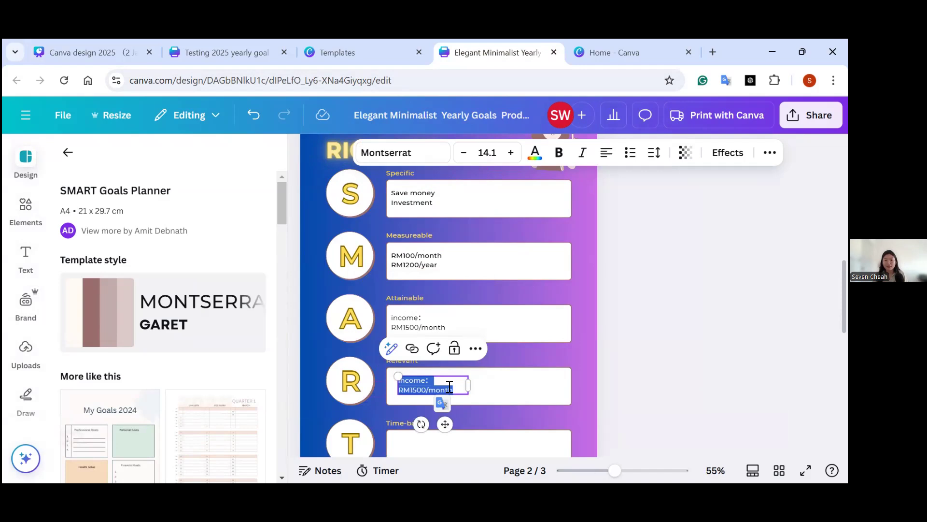
{"action": "type", "text": "YES!!!"}
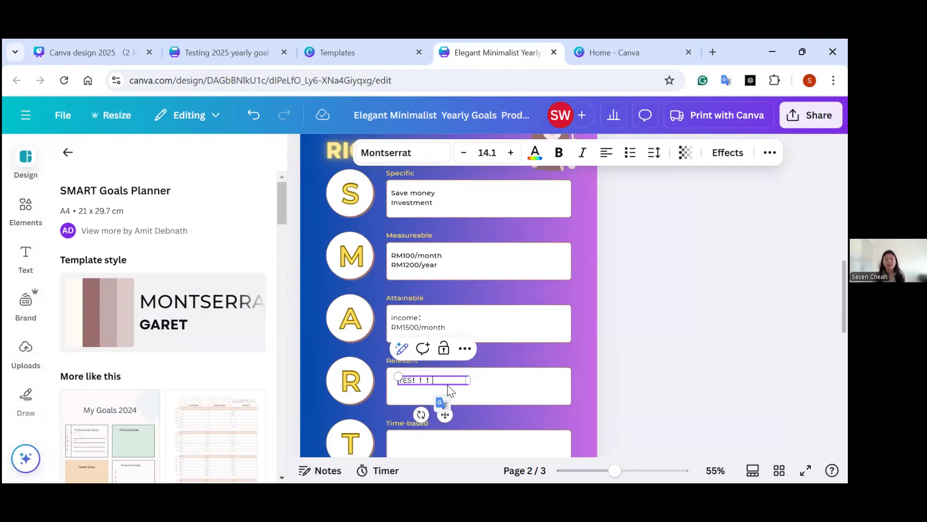
{"action": "key", "text": "Return"}
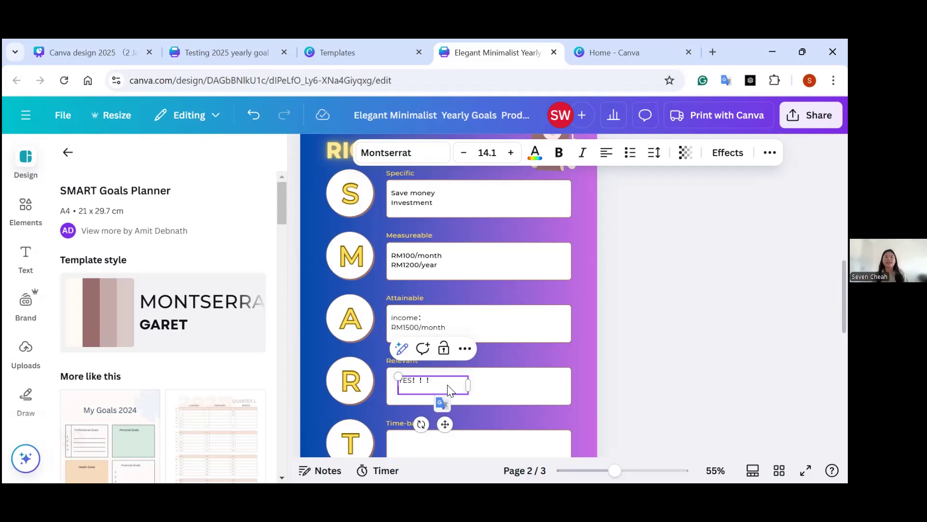
{"action": "type", "text": "xxxxxx"}
{"action": "left_click", "coordinate": [490, 397]}
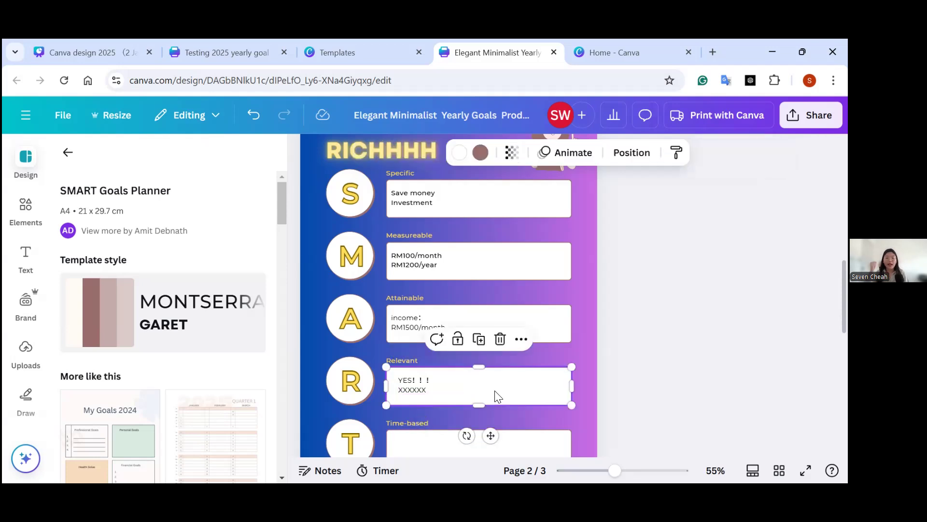
Duplicate the two-line text from the Relevant box and place the copy inside the Time-based box.
{"action": "scroll", "coordinate": [477, 389], "scroll_direction": "down", "scroll_amount": 1}
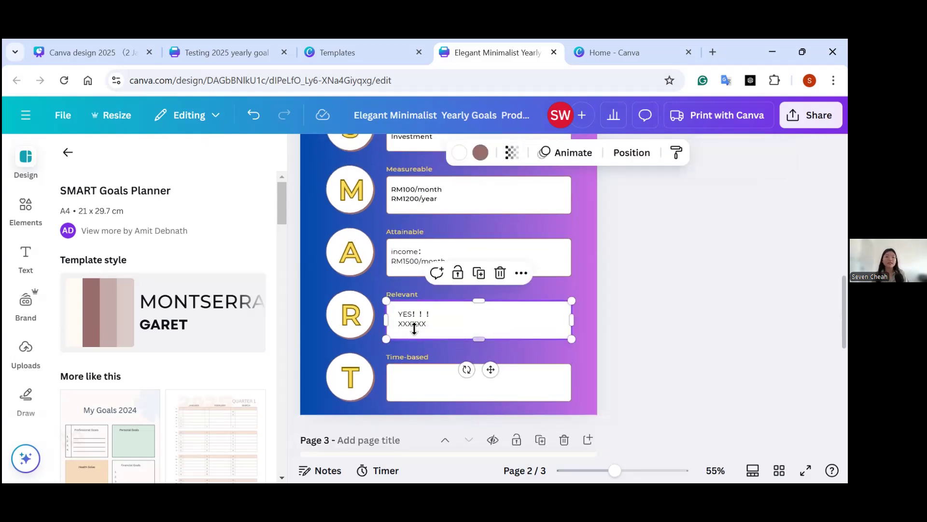
{"action": "left_click", "coordinate": [415, 327]}
{"action": "key", "text": "ctrl+d"}
{"action": "left_click_drag", "start_coordinate": [433, 326], "coordinate": [429, 385]}
Replace the copied text in the Time-based box with the timeframe Jan -Oct 2025.
{"action": "double_click", "coordinate": [431, 390]}
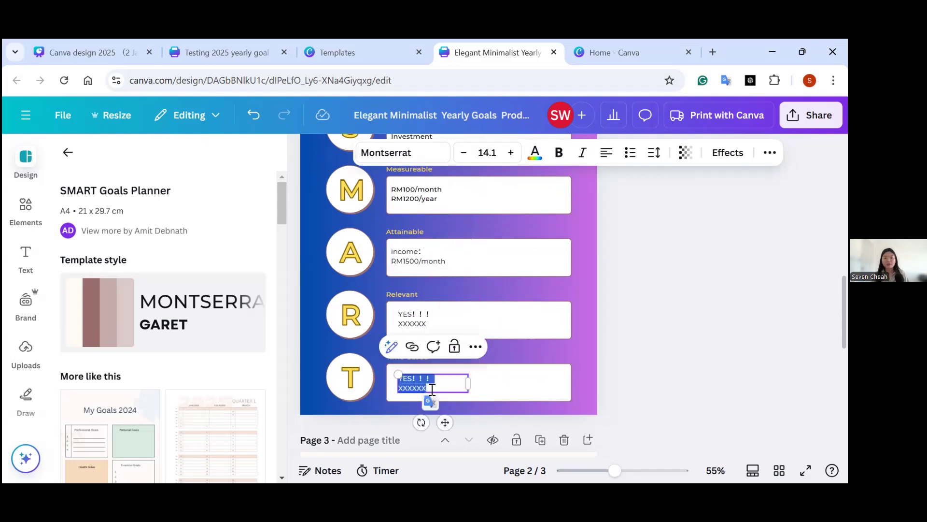
{"action": "key", "text": "BackSpace"}
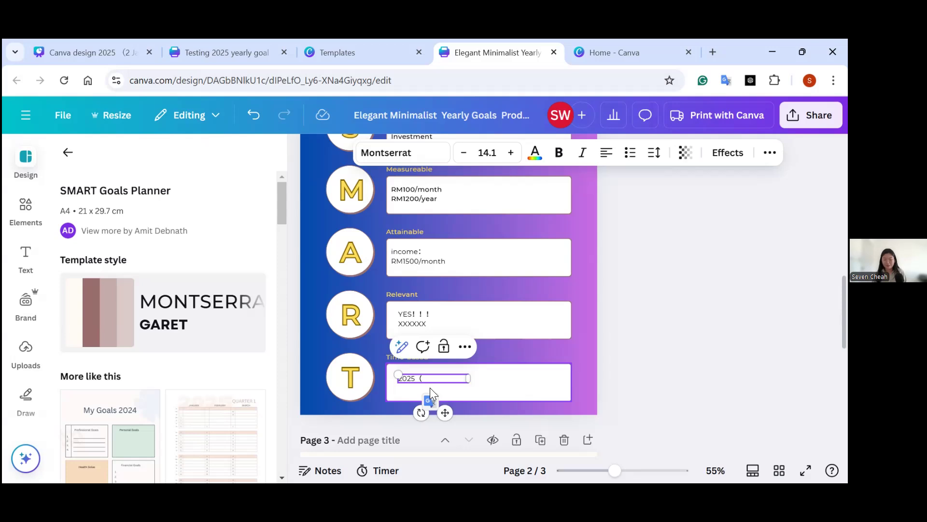
{"action": "key", "text": "BackSpace"}
{"action": "key", "text": "BackSpace"}
{"action": "key", "text": "BackSpace"}
{"action": "key", "text": "BackSpace"}
{"action": "key", "text": "BackSpace"}
{"action": "key", "text": "BackSpace"}
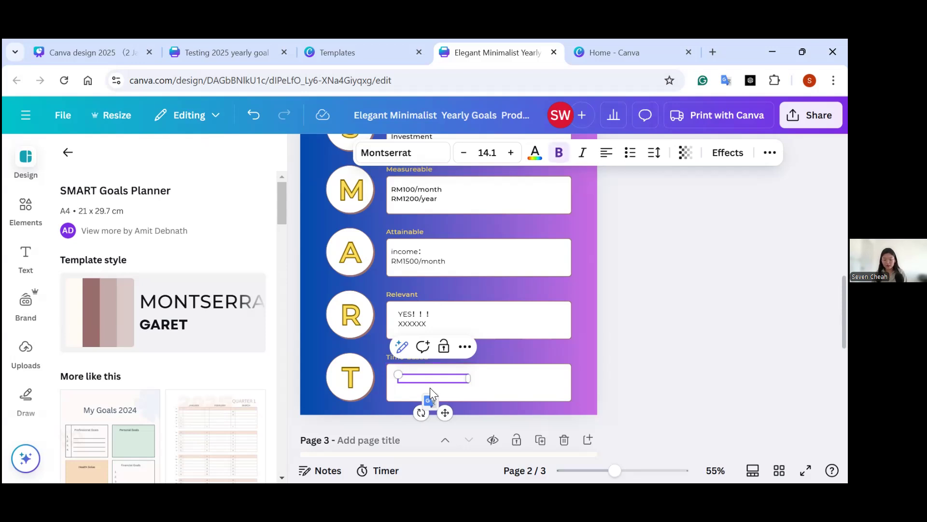
{"action": "key", "text": "Return"}
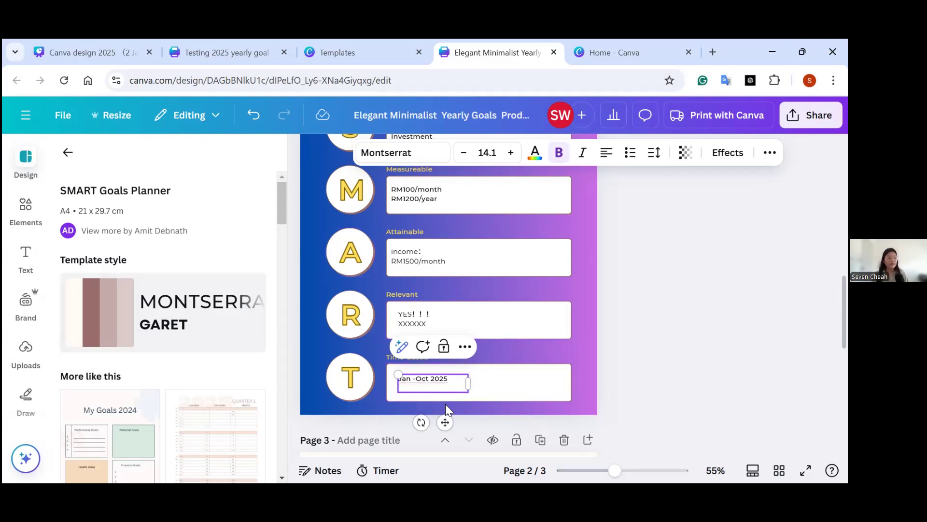
Delete page 3, the spare SMART Goals page below the filled-in one.
{"action": "scroll", "coordinate": [420, 362], "scroll_direction": "down", "scroll_amount": 1}
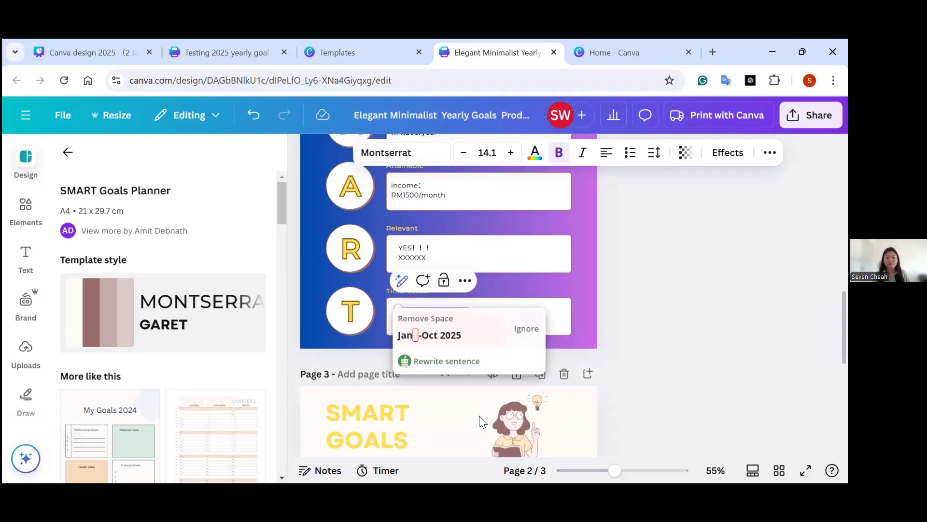
{"action": "left_click", "coordinate": [570, 409]}
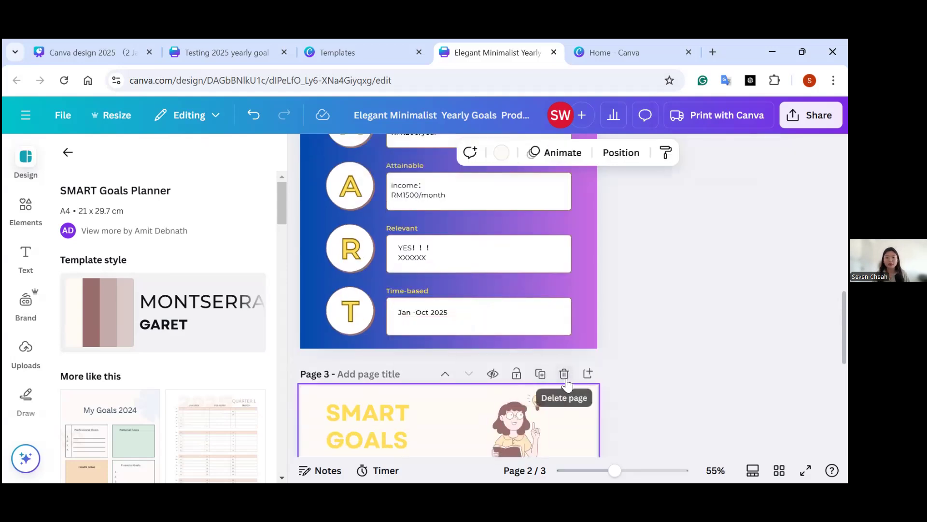
{"action": "left_click", "coordinate": [564, 373]}
Add two new pages after the filled-in SMART goals page.
{"action": "scroll", "coordinate": [541, 253], "scroll_direction": "up", "scroll_amount": 3}
{"action": "scroll", "coordinate": [542, 254], "scroll_direction": "down", "scroll_amount": 2}
{"action": "scroll", "coordinate": [542, 283], "scroll_direction": "down", "scroll_amount": 1}
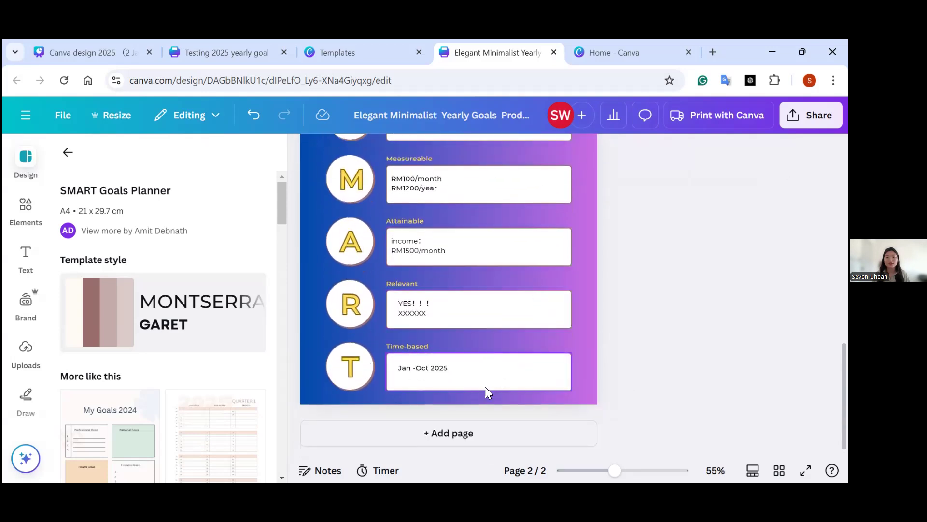
{"action": "left_click", "coordinate": [460, 430]}
{"action": "left_click", "coordinate": [447, 431]}
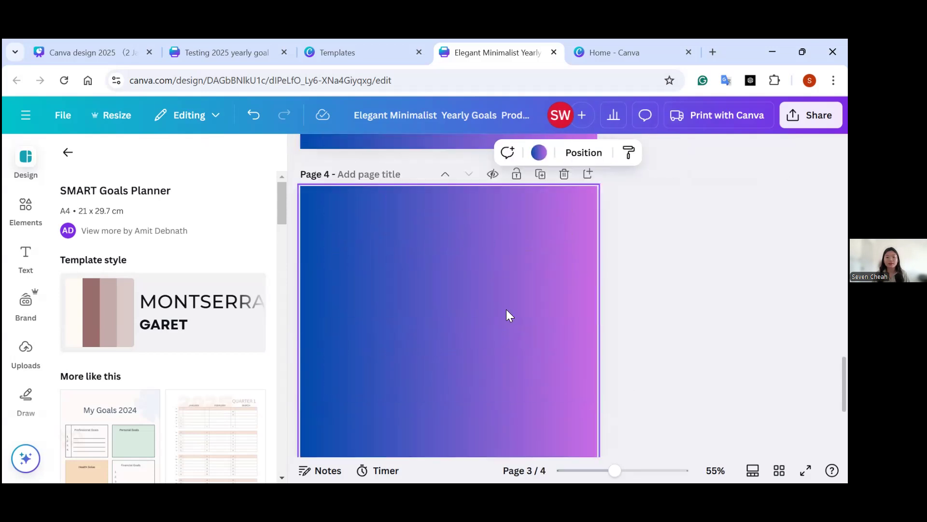
Show the Tracker slide on page 6 of the 2025 presentation, and return to the yearly goals design.
{"action": "left_click", "coordinate": [124, 49]}
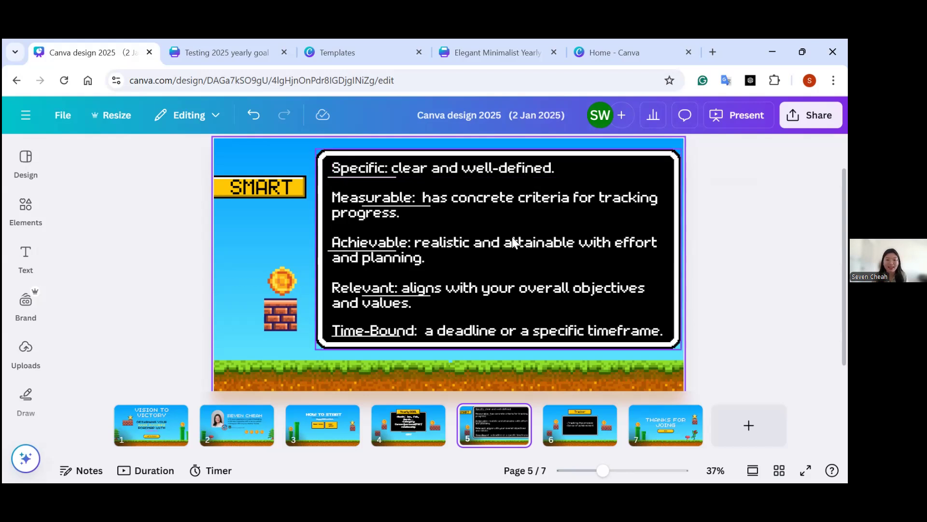
{"action": "left_click", "coordinate": [571, 423]}
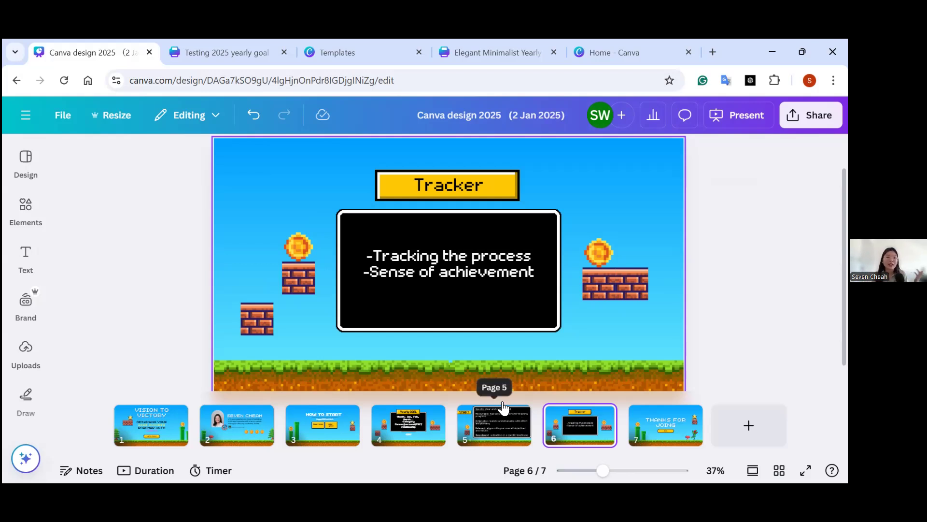
{"action": "left_click", "coordinate": [464, 43]}
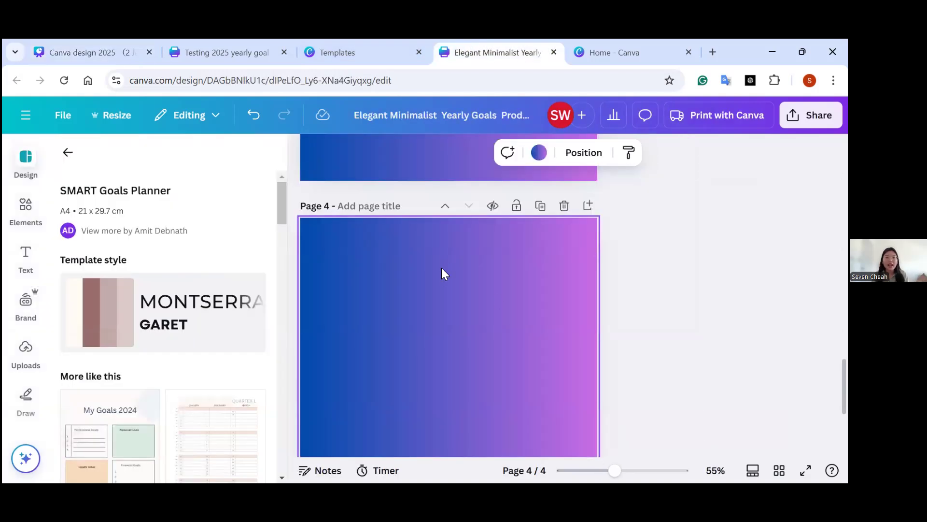
Search the design templates for "goal tracker" and browse the results for a tracker layout suited to the empty page 3.
{"action": "scroll", "coordinate": [466, 270], "scroll_direction": "up", "scroll_amount": 4}
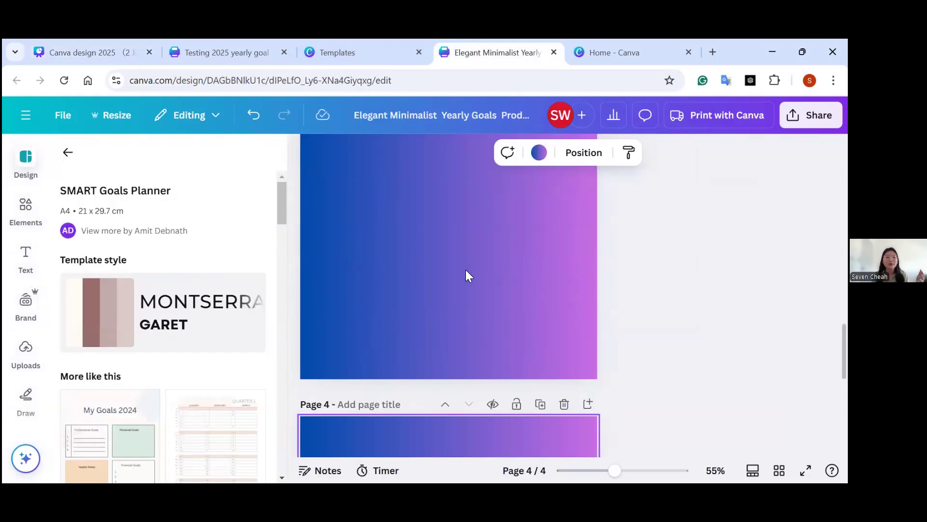
{"action": "left_click", "coordinate": [26, 207]}
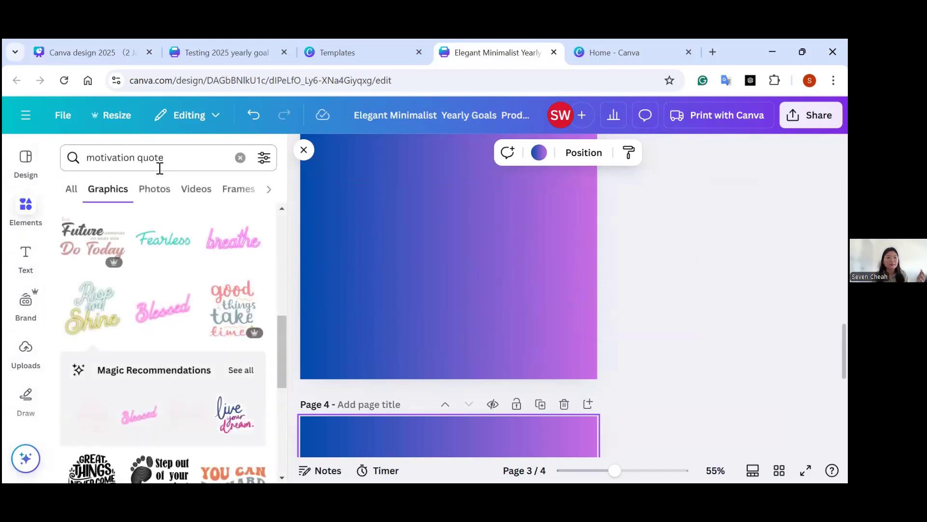
{"action": "left_click", "coordinate": [39, 170]}
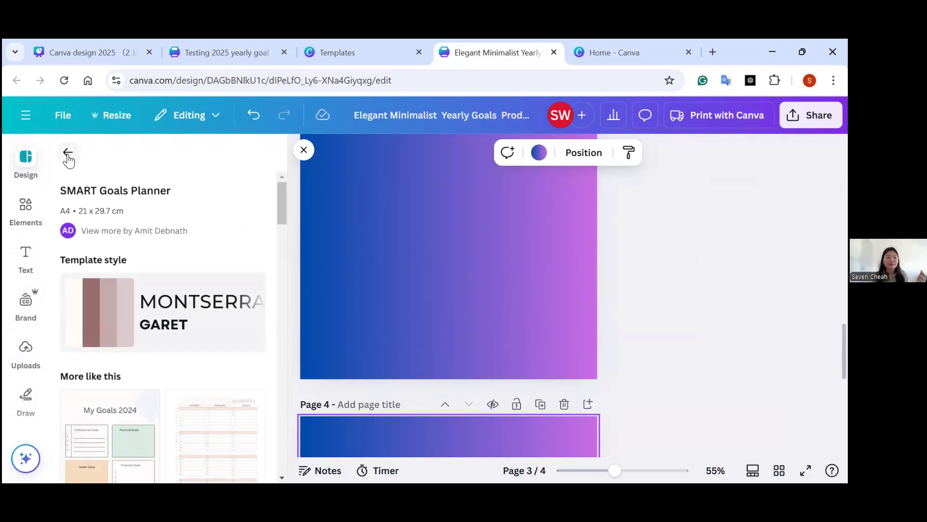
{"action": "left_click", "coordinate": [68, 160]}
{"action": "left_click", "coordinate": [191, 156]}
{"action": "left_click", "coordinate": [242, 157]}
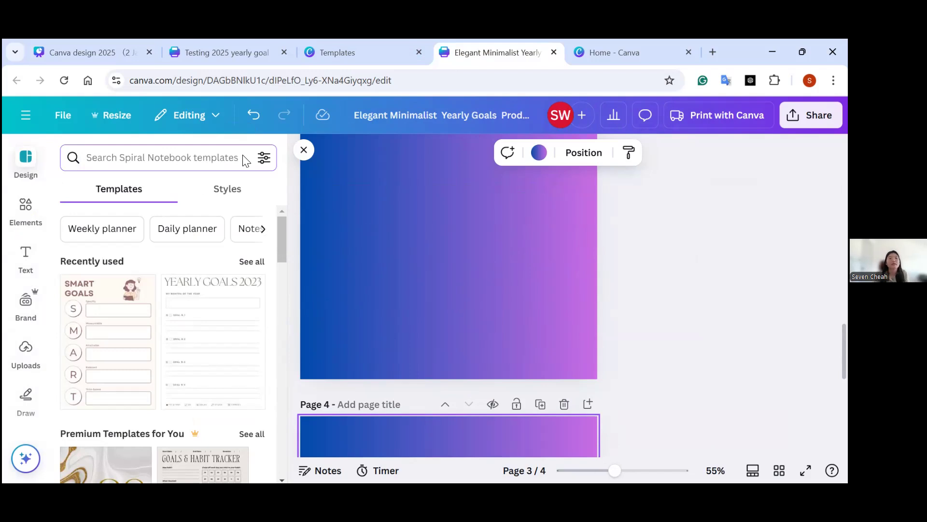
{"action": "type", "text": "goal tracker"}
{"action": "key", "text": "Return"}
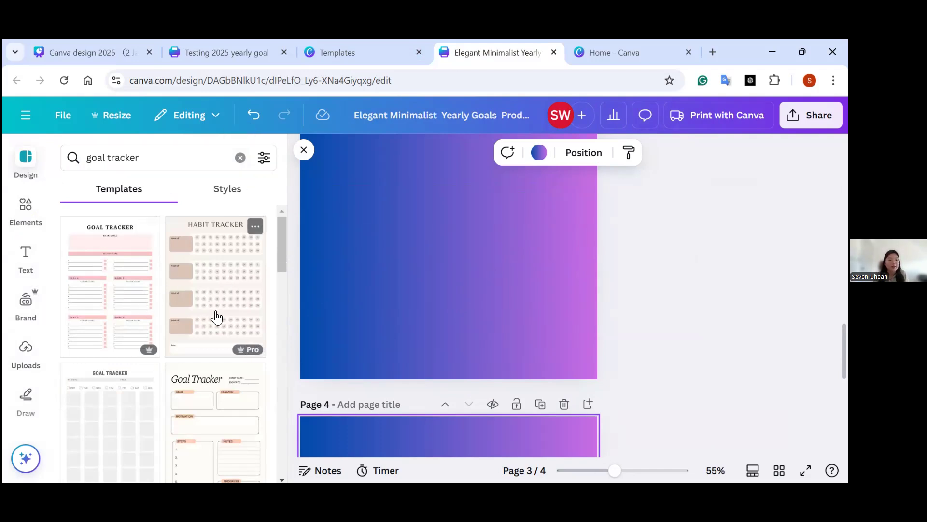
{"action": "left_click_drag", "start_coordinate": [276, 250], "coordinate": [277, 364]}
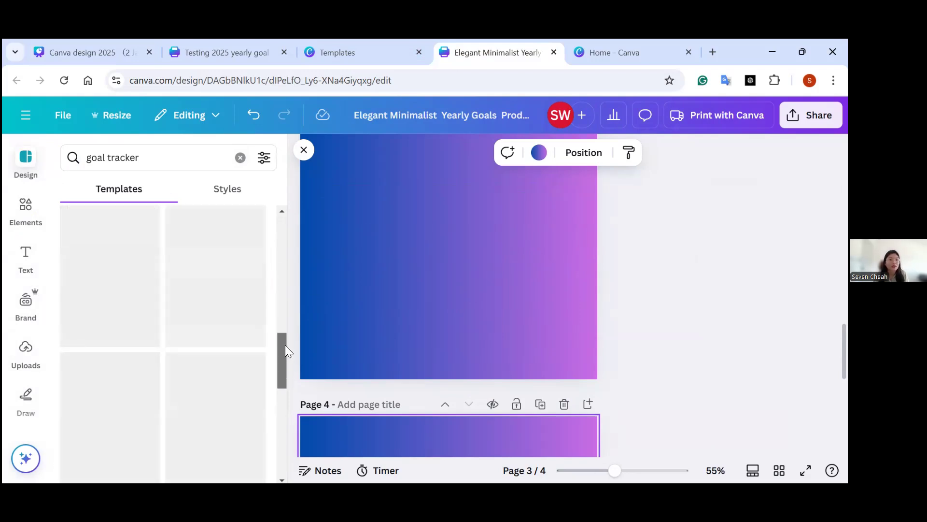
{"action": "left_click_drag", "start_coordinate": [286, 363], "coordinate": [288, 389]}
{"action": "scroll", "coordinate": [526, 295], "scroll_direction": "up", "scroll_amount": 5}
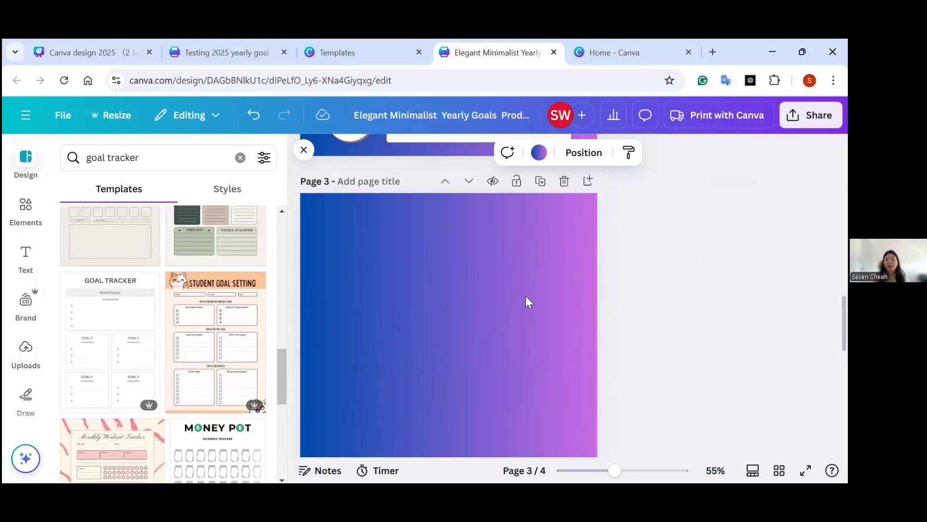
{"action": "scroll", "coordinate": [472, 202], "scroll_direction": "up", "scroll_amount": 8}
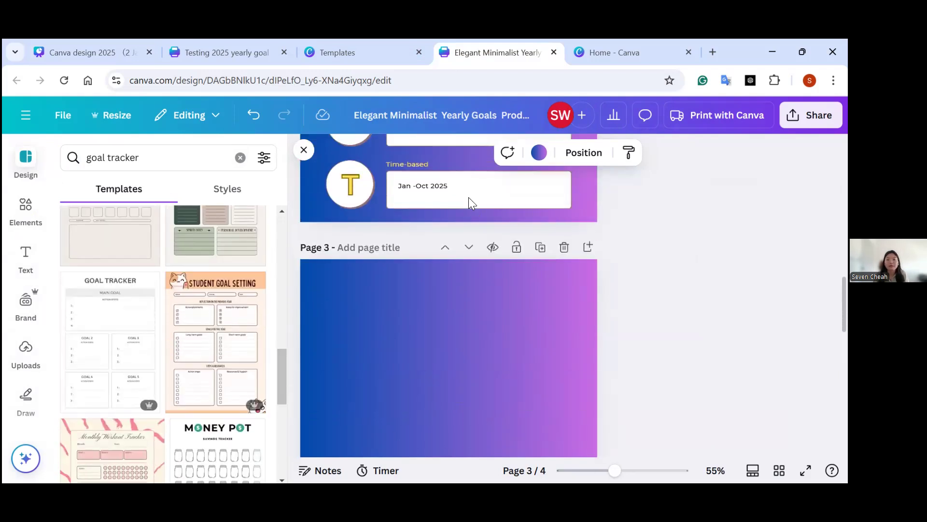
Check the Measureable entry on the SMART goals page and browse the goal tracker templates for a matching savings layout.
{"action": "left_click", "coordinate": [430, 205]}
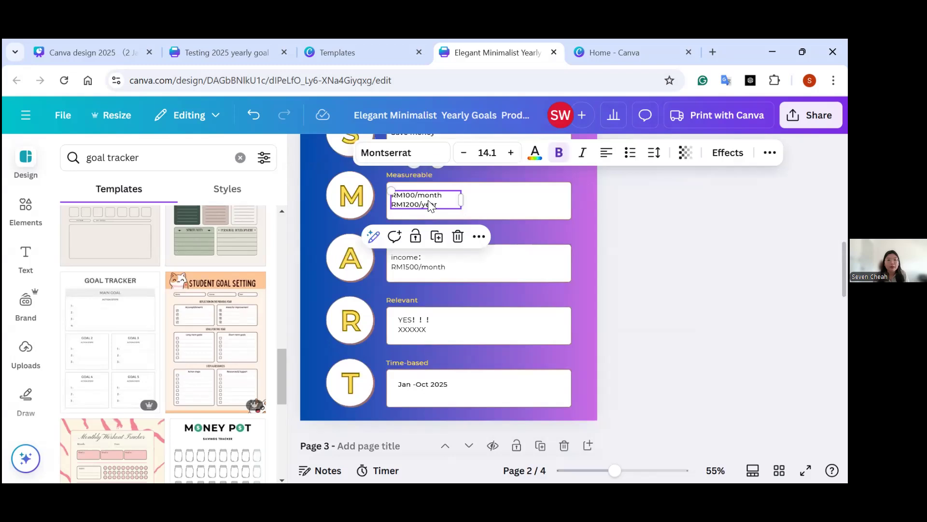
{"action": "left_click", "coordinate": [430, 205]}
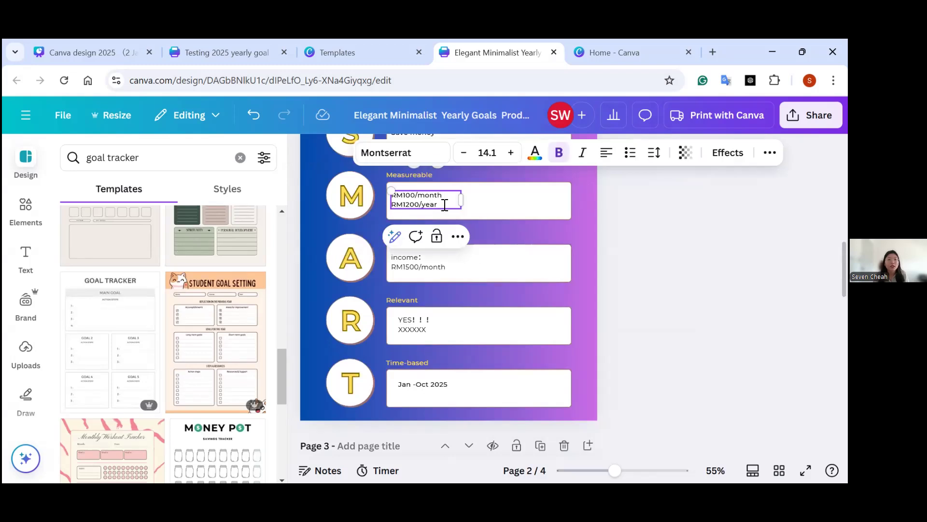
{"action": "left_click_drag", "start_coordinate": [280, 367], "coordinate": [282, 393]}
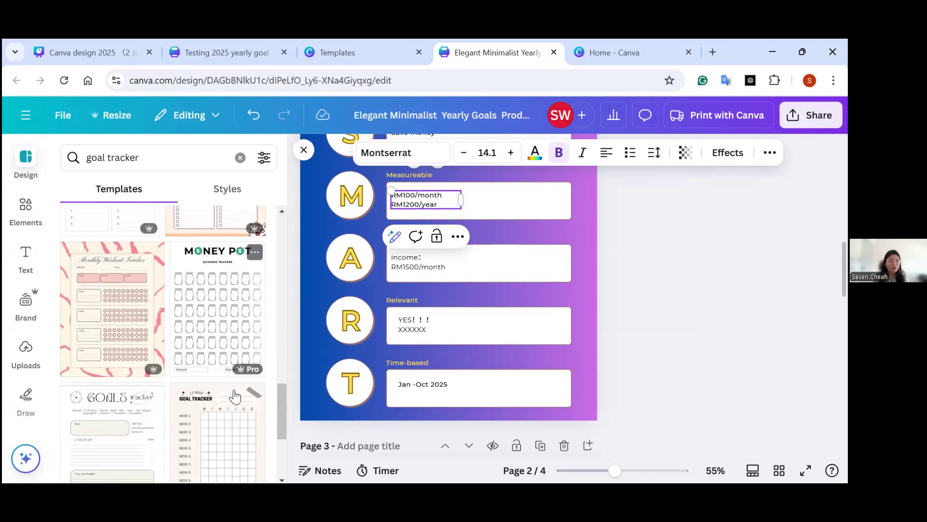
{"action": "scroll", "coordinate": [235, 395], "scroll_direction": "down", "scroll_amount": 4}
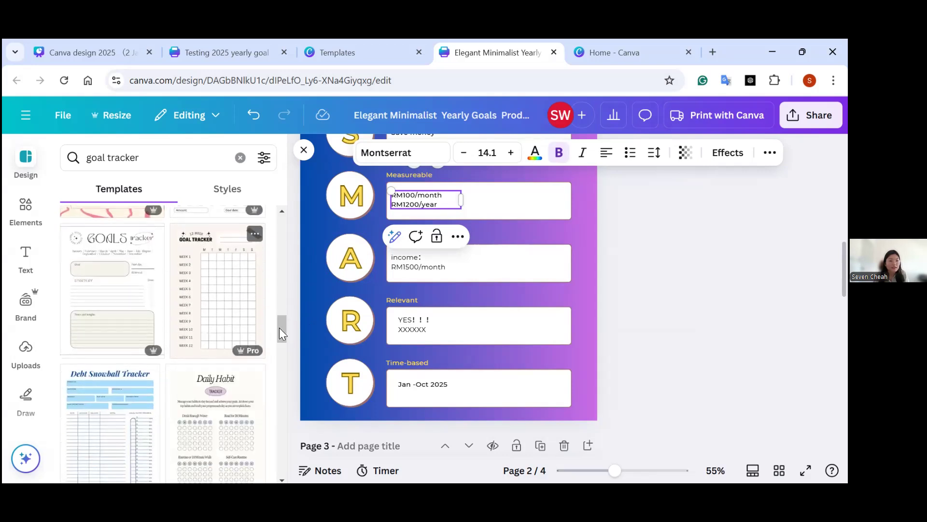
{"action": "left_click_drag", "start_coordinate": [283, 324], "coordinate": [284, 309]}
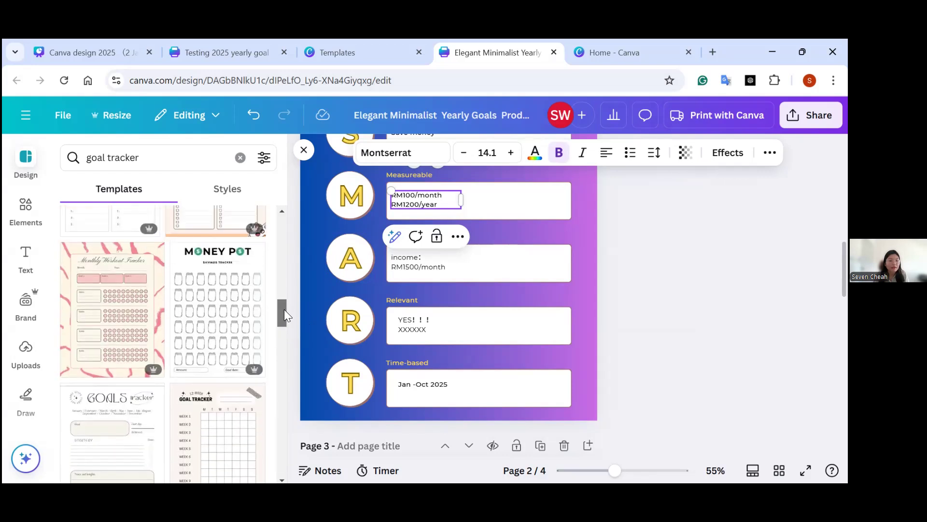
Open the Money Pot savings tracker template without adding it to the design, and browse similar templates for a savings challenge.
{"action": "left_click", "coordinate": [229, 334]}
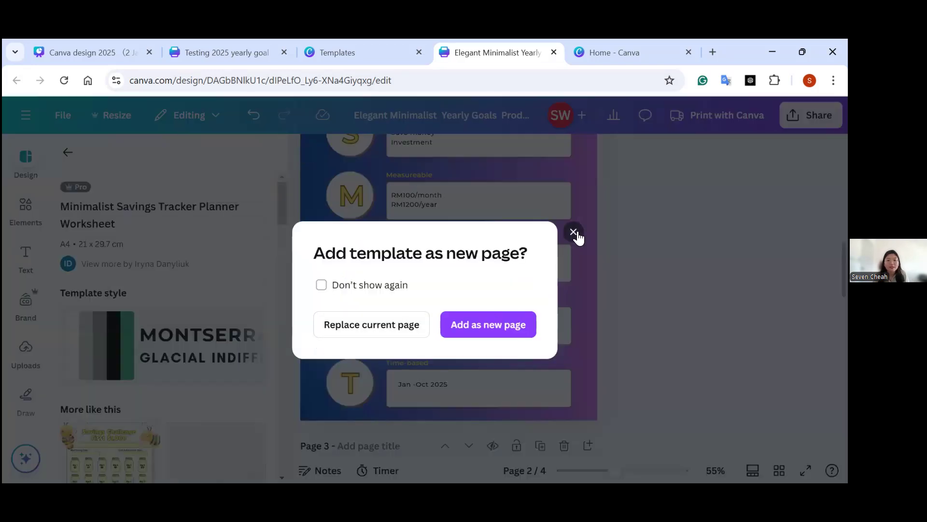
{"action": "left_click", "coordinate": [573, 231]}
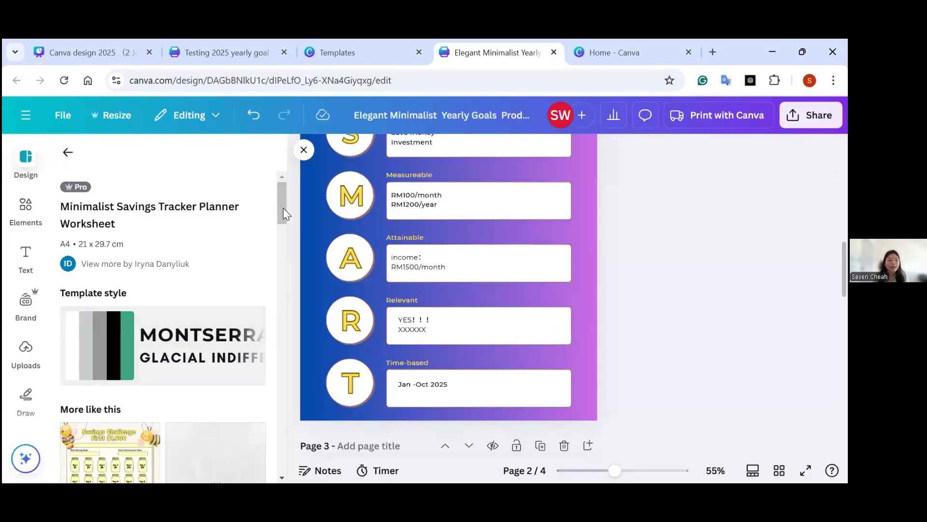
{"action": "left_click_drag", "start_coordinate": [283, 208], "coordinate": [283, 245]}
{"action": "scroll", "coordinate": [283, 243], "scroll_direction": "up", "scroll_amount": 2}
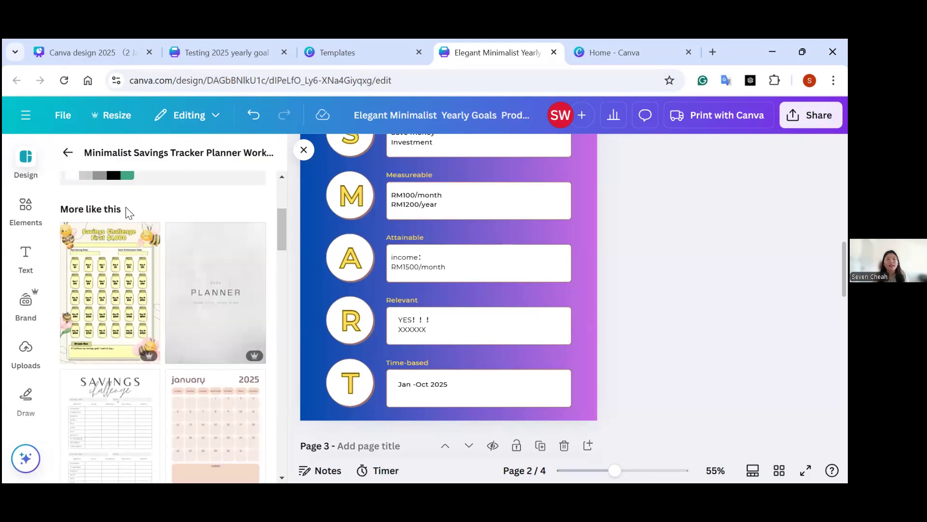
{"action": "mouse_move", "coordinate": [280, 233]}
{"action": "left_mouse_down"}
{"action": "mouse_move", "coordinate": [280, 271]}
{"action": "mouse_move", "coordinate": [285, 247]}
{"action": "left_mouse_up"}
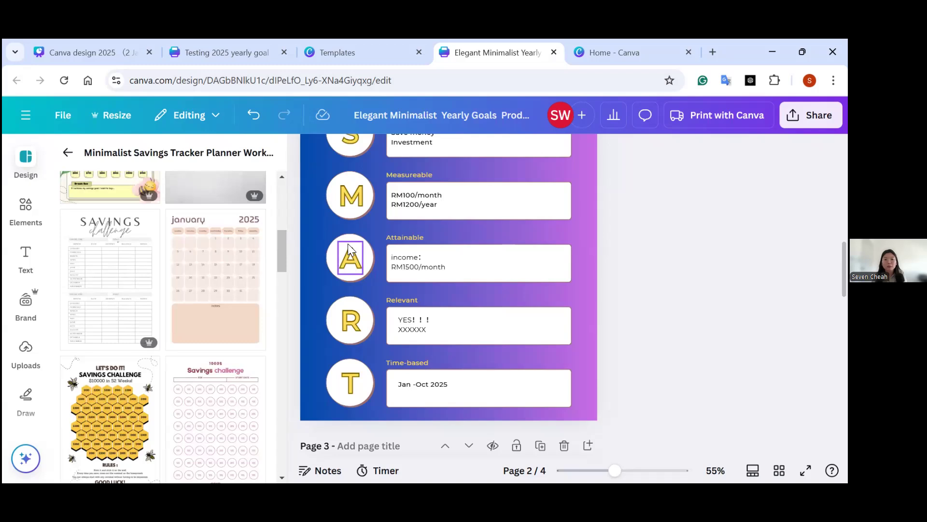
{"action": "scroll", "coordinate": [418, 302], "scroll_direction": "down", "scroll_amount": 3}
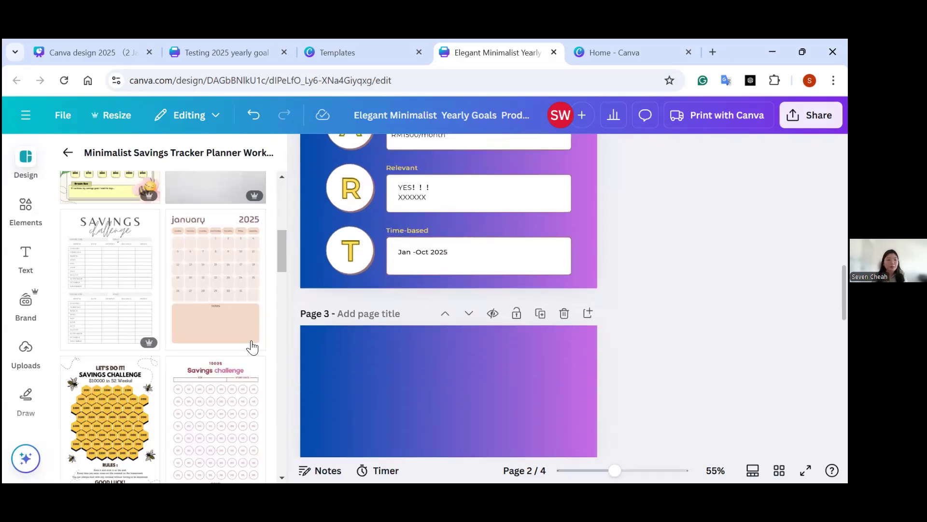
{"action": "left_click_drag", "start_coordinate": [276, 260], "coordinate": [286, 343]}
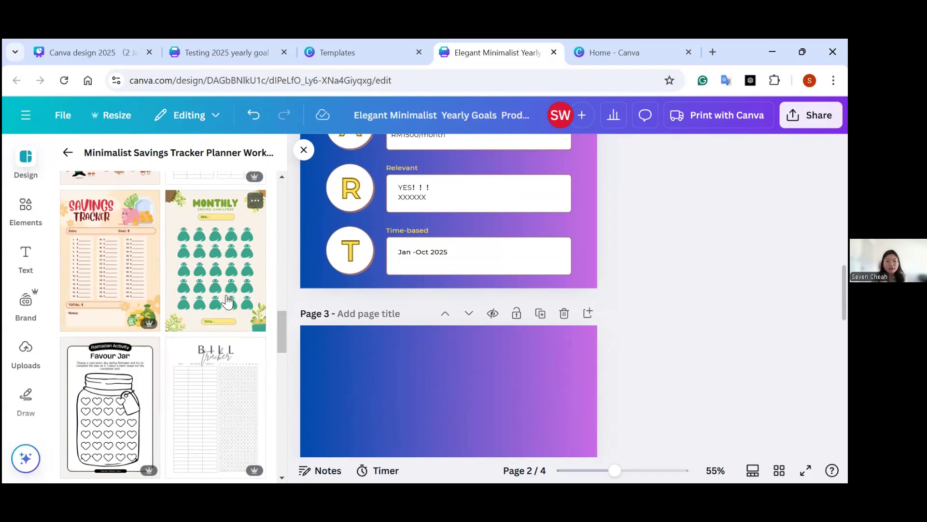
Apply the green Monthly Saving Challenge template with money bags to the empty page 4.
{"action": "scroll", "coordinate": [418, 382], "scroll_direction": "up", "scroll_amount": 2}
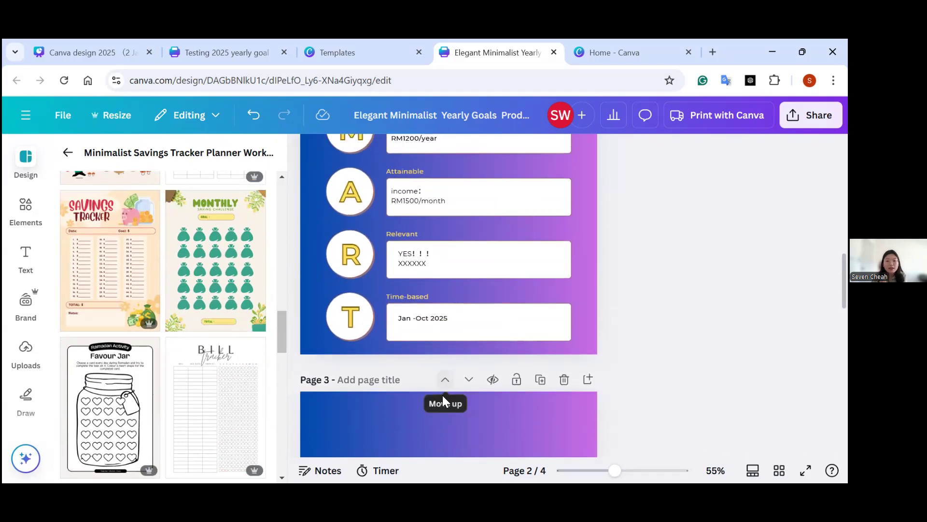
{"action": "left_click", "coordinate": [445, 433]}
{"action": "scroll", "coordinate": [435, 386], "scroll_direction": "down", "scroll_amount": 5}
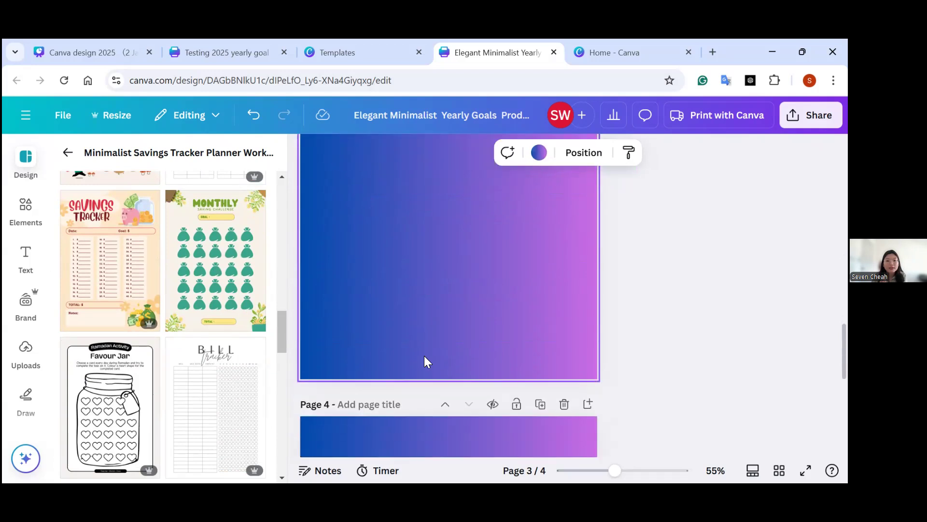
{"action": "scroll", "coordinate": [402, 355], "scroll_direction": "up", "scroll_amount": 5}
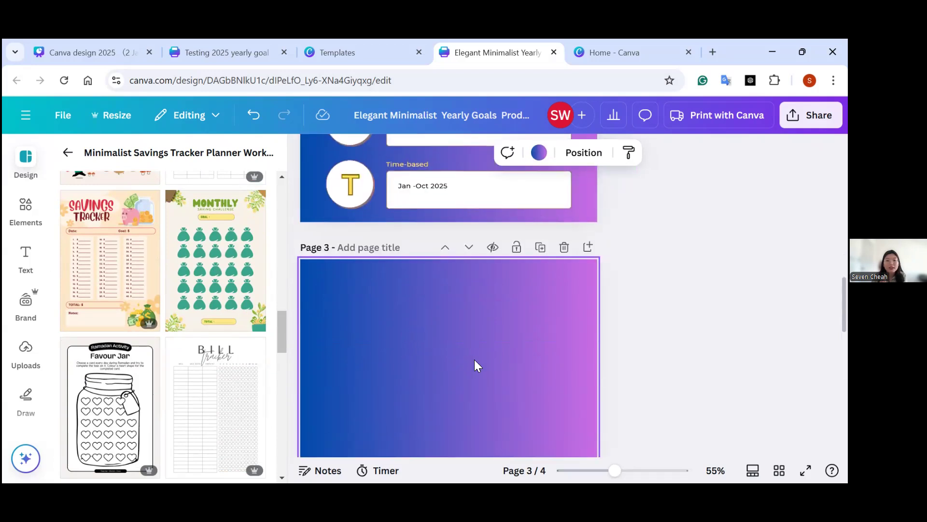
{"action": "left_click", "coordinate": [643, 342]}
{"action": "scroll", "coordinate": [651, 383], "scroll_direction": "down", "scroll_amount": 5}
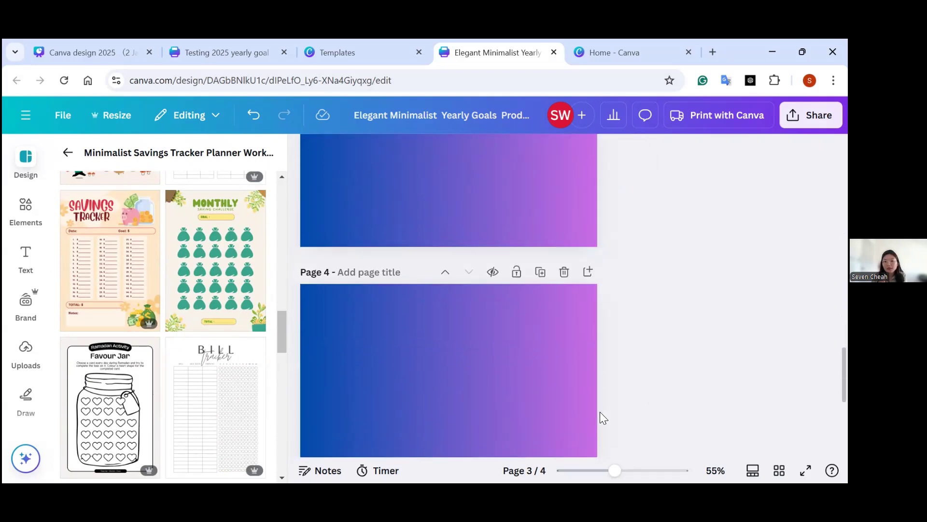
{"action": "left_click", "coordinate": [494, 403]}
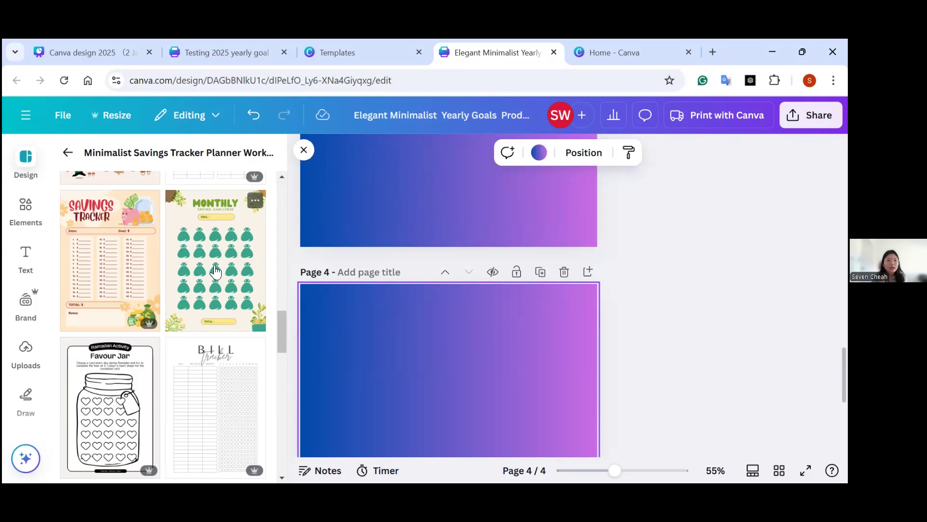
{"action": "left_click", "coordinate": [213, 269]}
{"action": "scroll", "coordinate": [639, 357], "scroll_direction": "down", "scroll_amount": 1}
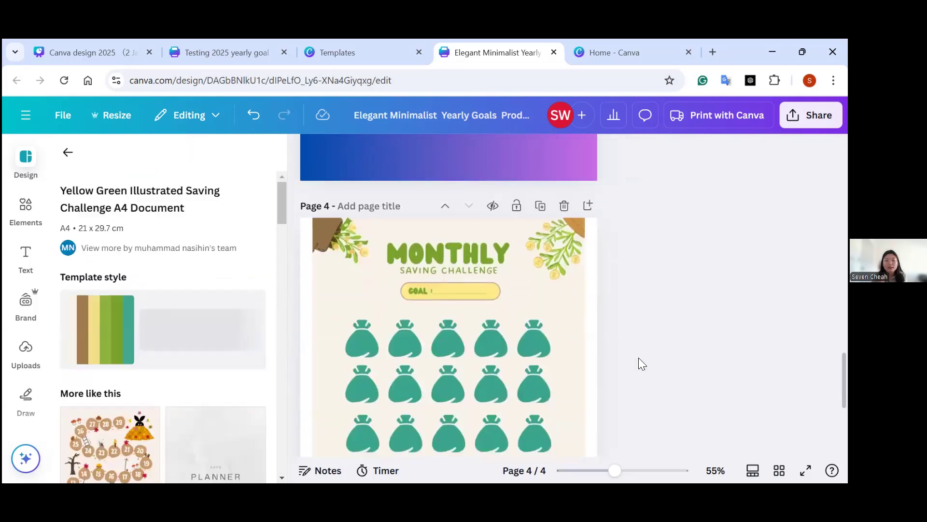
Copy the Monthly Saving Challenge heading, its corner plants and the goal box from page 4 onto the gradient page 3.
{"action": "left_click", "coordinate": [415, 321]}
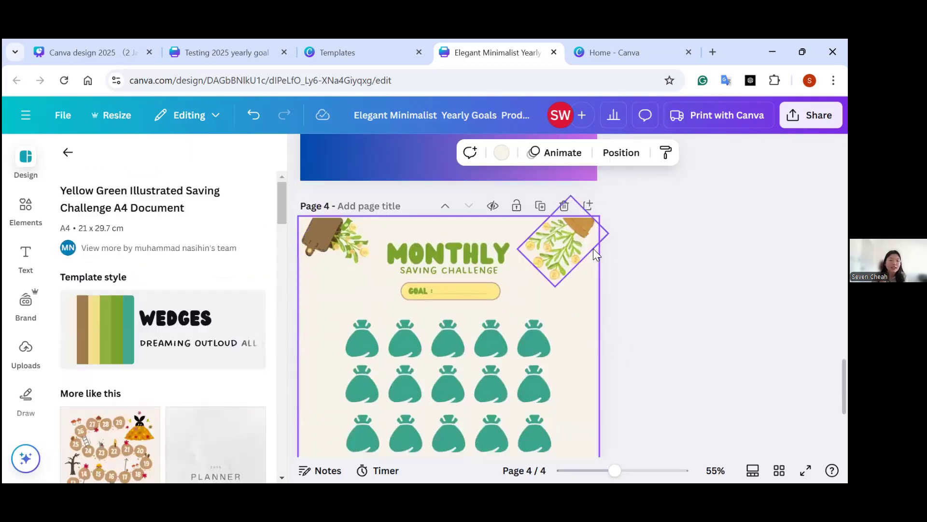
{"action": "left_click", "coordinate": [425, 171]}
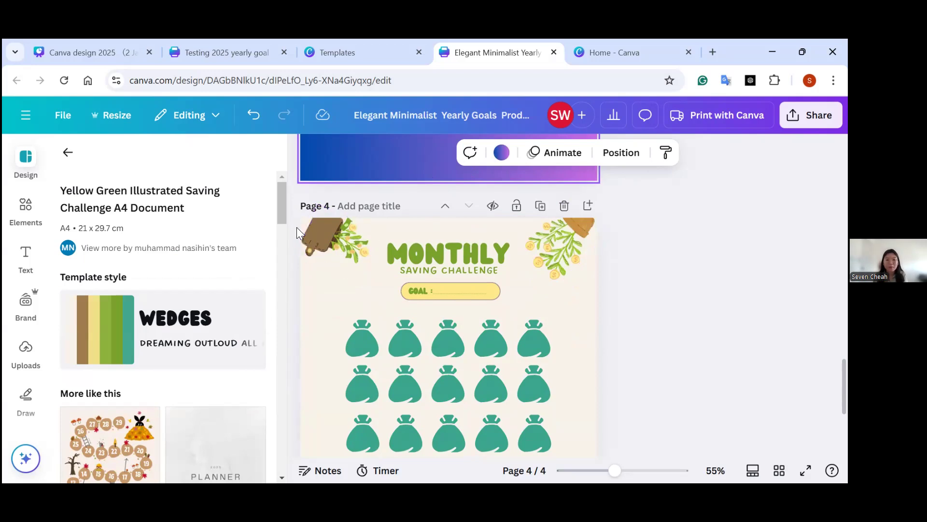
{"action": "scroll", "coordinate": [356, 331], "scroll_direction": "down", "scroll_amount": 1}
{"action": "scroll", "coordinate": [491, 383], "scroll_direction": "down", "scroll_amount": 5}
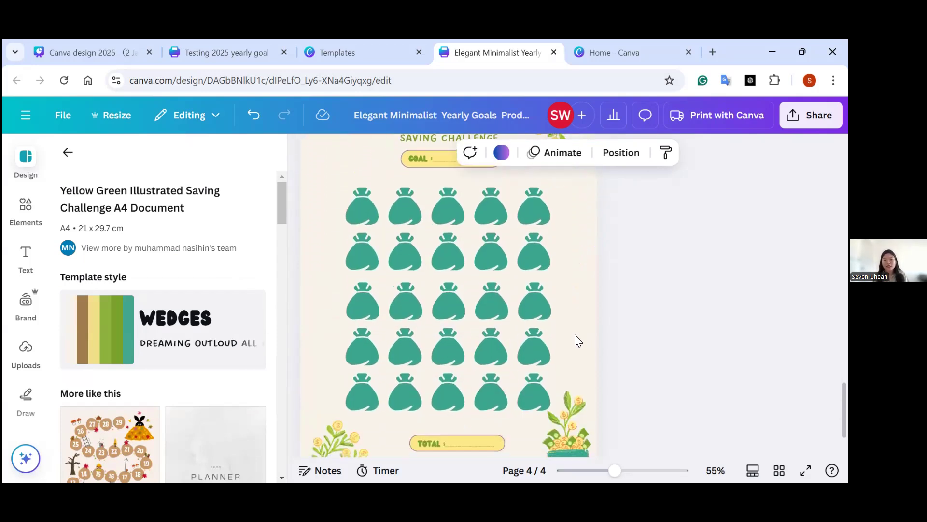
{"action": "scroll", "coordinate": [574, 319], "scroll_direction": "up", "scroll_amount": 6}
{"action": "left_click_drag", "start_coordinate": [576, 286], "coordinate": [325, 221]}
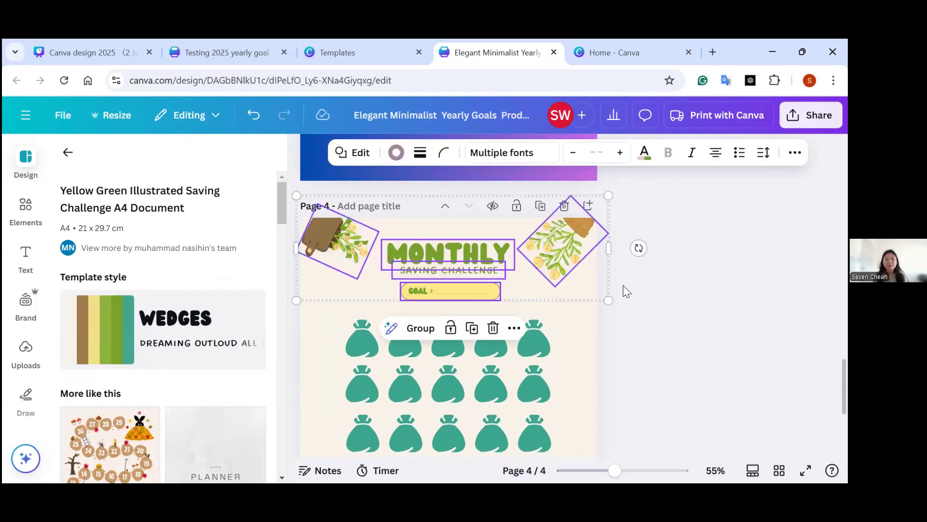
{"action": "scroll", "coordinate": [623, 289], "scroll_direction": "up", "scroll_amount": 4}
{"action": "left_click", "coordinate": [553, 300]}
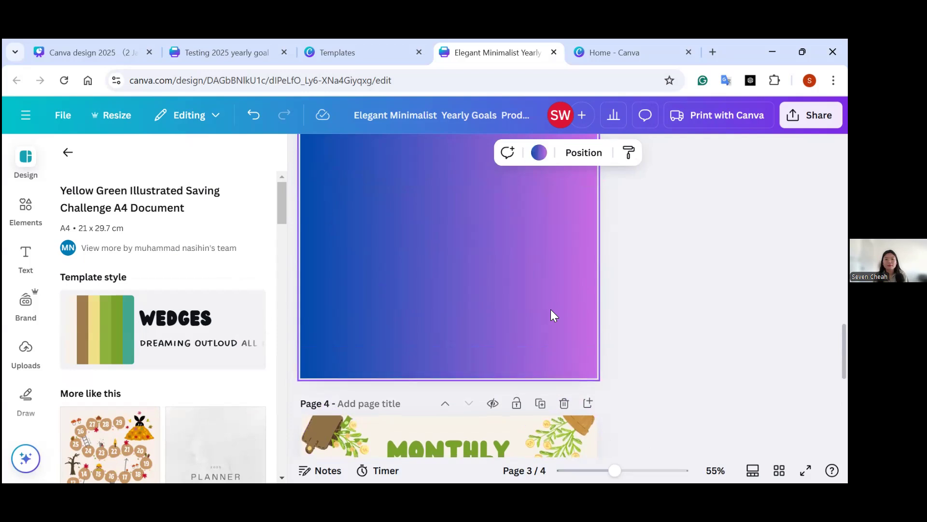
{"action": "scroll", "coordinate": [553, 315], "scroll_direction": "up", "scroll_amount": 5}
{"action": "key", "text": "ctrl+v"}
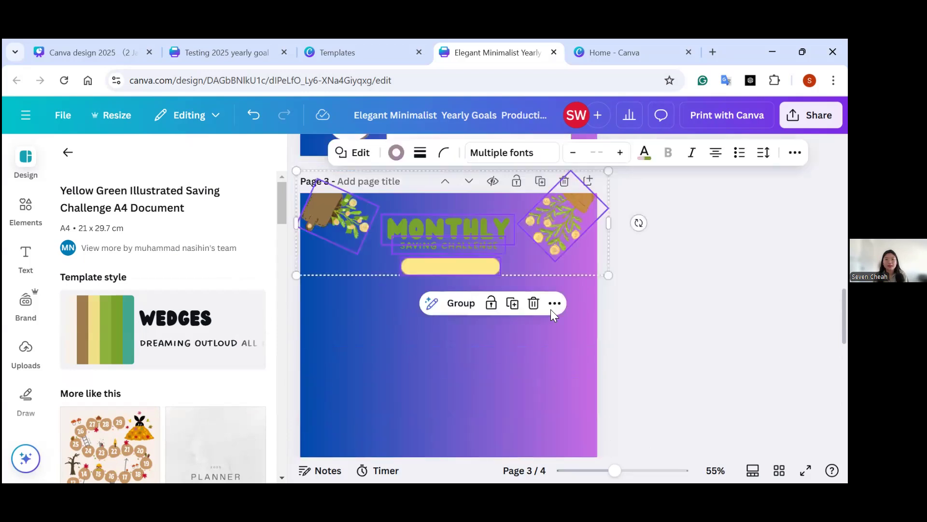
{"action": "left_click", "coordinate": [385, 370]}
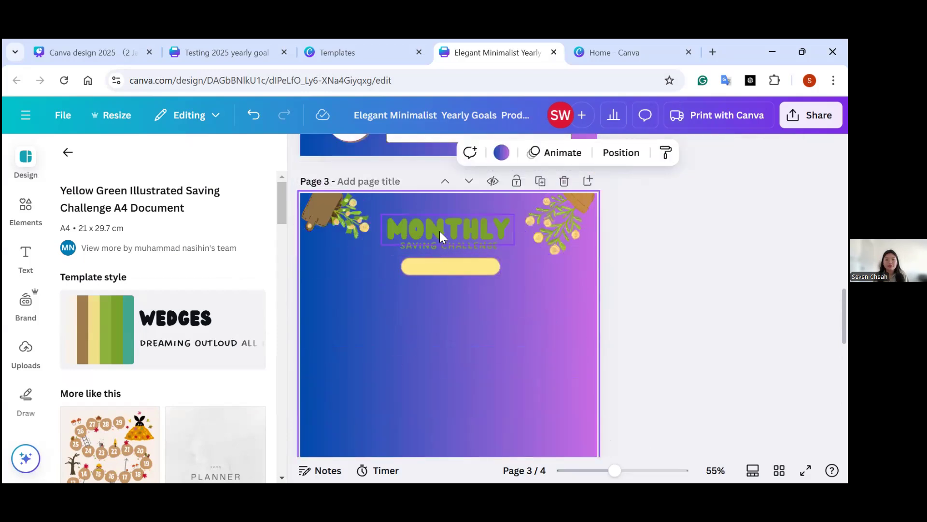
Recolour the goal box on page 3 with the deeper yellow from the document colours.
{"action": "left_click", "coordinate": [434, 267]}
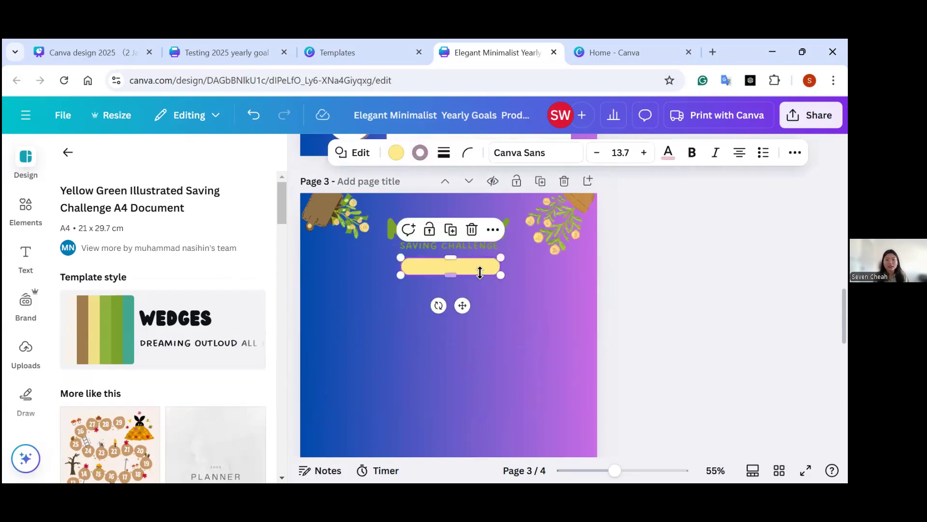
{"action": "left_click", "coordinate": [396, 152]}
{"action": "left_click", "coordinate": [222, 332]}
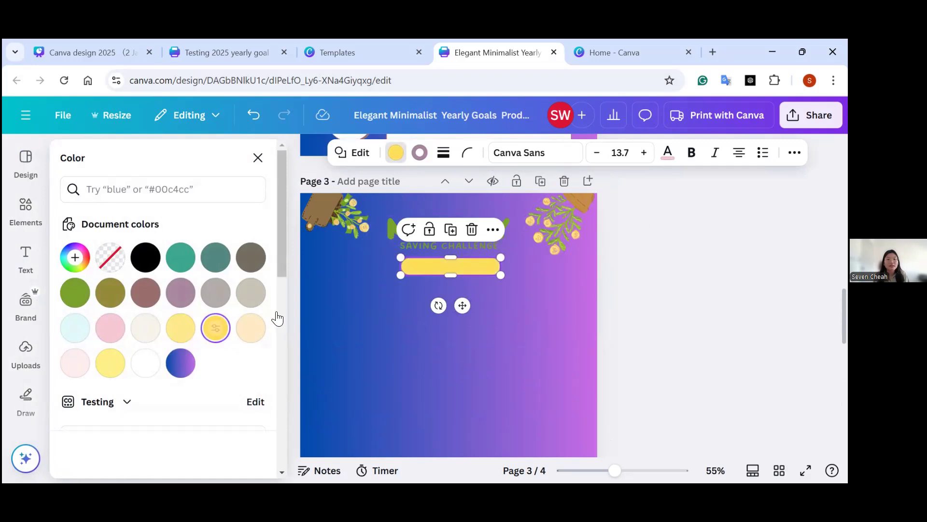
{"action": "left_click", "coordinate": [369, 252]}
Recolour the "MONTHLY" and "SAVING CHALLENGE" heading texts on page 3 to the same deeper yellow.
{"action": "left_click", "coordinate": [409, 245]}
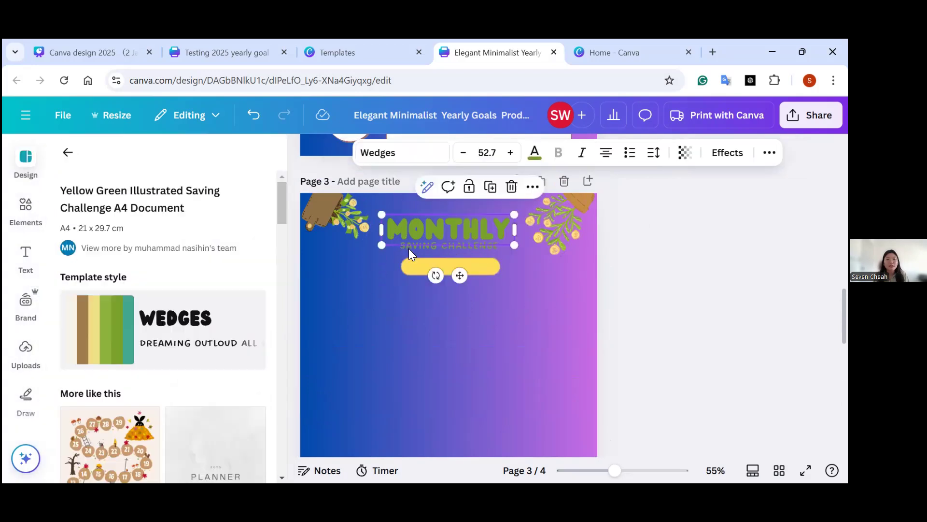
{"action": "left_click", "coordinate": [434, 252], "text": "shift"}
{"action": "left_click", "coordinate": [535, 155]}
{"action": "left_click", "coordinate": [180, 327]}
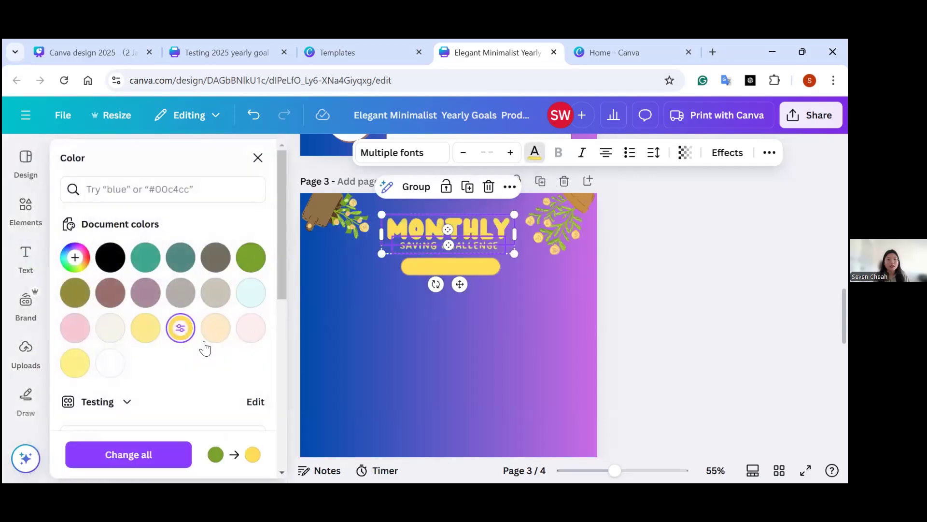
{"action": "left_click", "coordinate": [411, 357]}
Replace the blank goal box on page 3 with a copy of page 4's goal box, including its label and line.
{"action": "scroll", "coordinate": [686, 379], "scroll_direction": "up", "scroll_amount": 2}
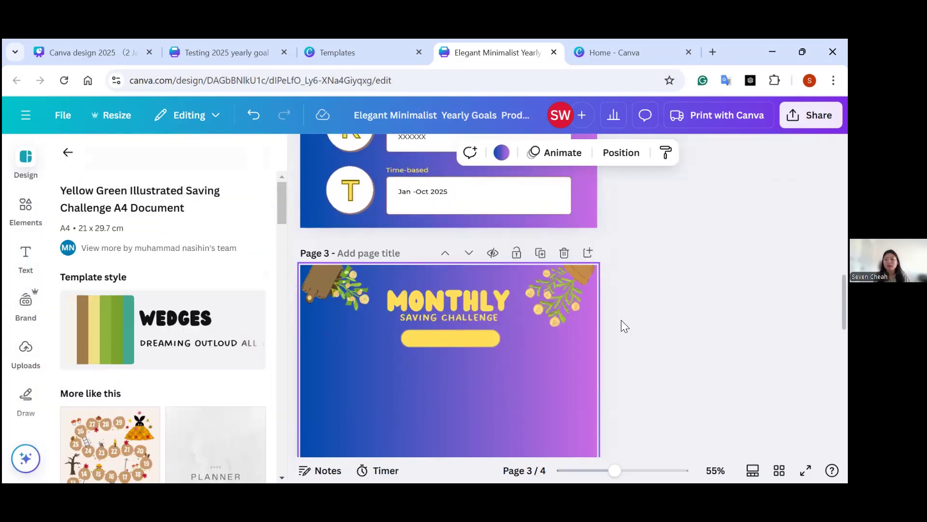
{"action": "scroll", "coordinate": [618, 380], "scroll_direction": "down", "scroll_amount": 5}
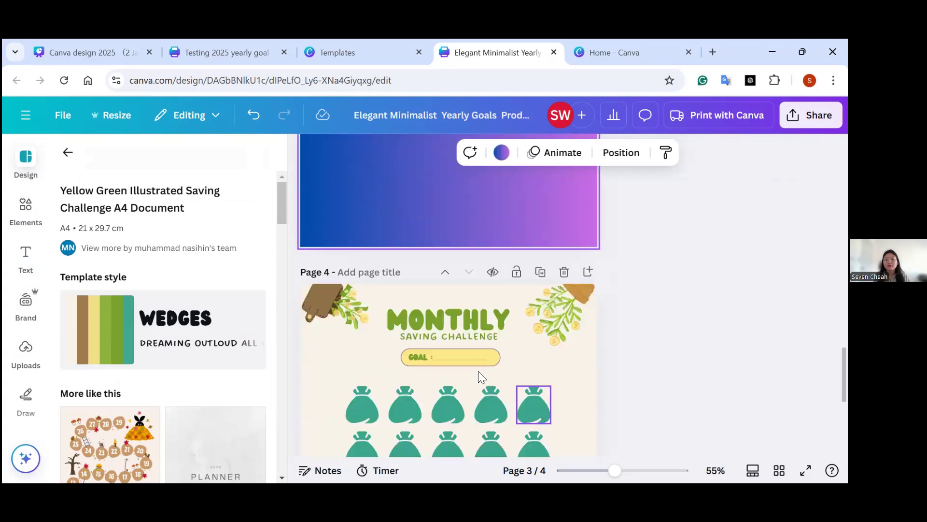
{"action": "left_click_drag", "start_coordinate": [375, 346], "coordinate": [516, 368]}
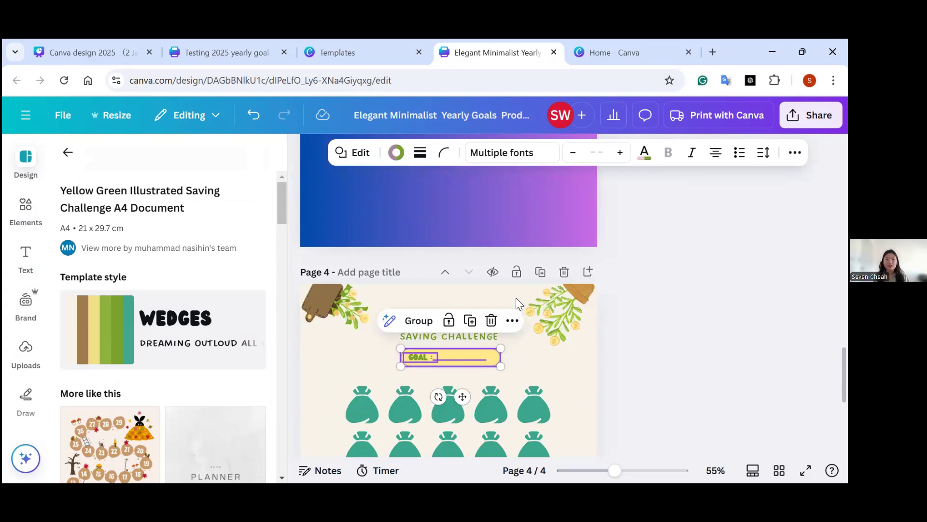
{"action": "scroll", "coordinate": [516, 296], "scroll_direction": "up", "scroll_amount": 3}
{"action": "scroll", "coordinate": [516, 297], "scroll_direction": "up", "scroll_amount": 2}
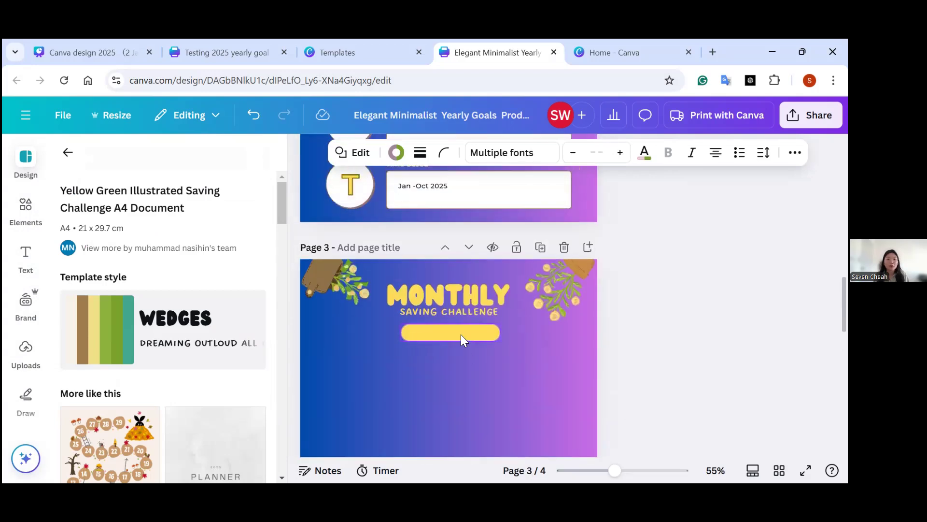
{"action": "left_click", "coordinate": [460, 334]}
{"action": "key", "text": "Delete"}
{"action": "key", "text": "ctrl+v"}
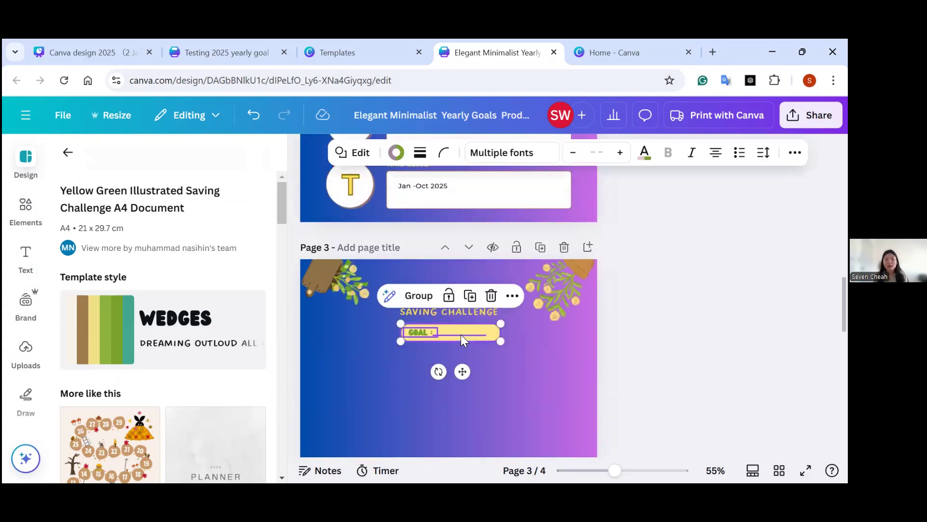
{"action": "left_click", "coordinate": [385, 384]}
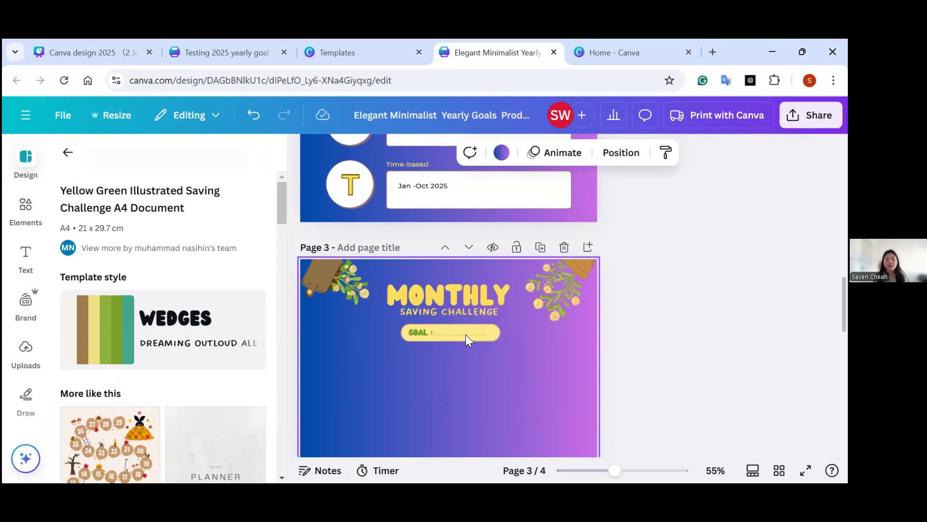
Recolour the goal box on page 3 with the deeper yellow and its "GOAL :" label black.
{"action": "left_click", "coordinate": [495, 342]}
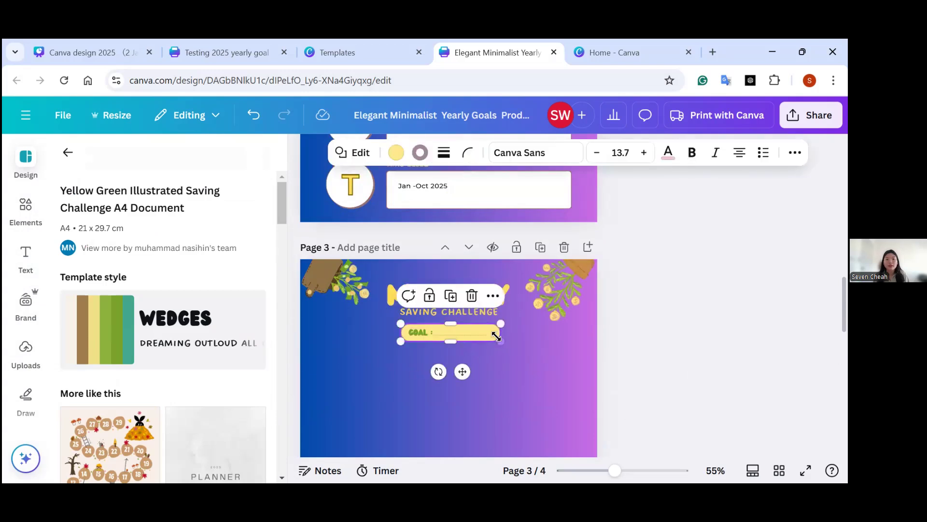
{"action": "left_click", "coordinate": [393, 154]}
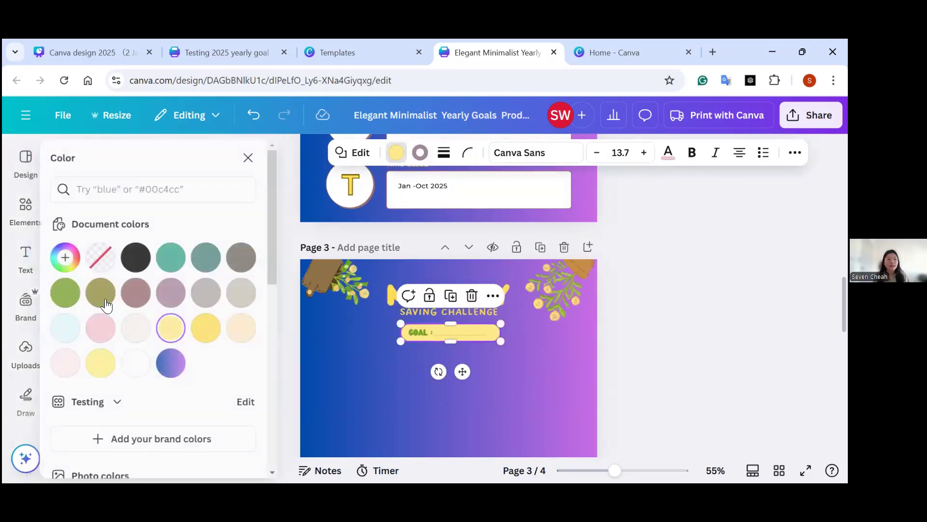
{"action": "left_click", "coordinate": [208, 327]}
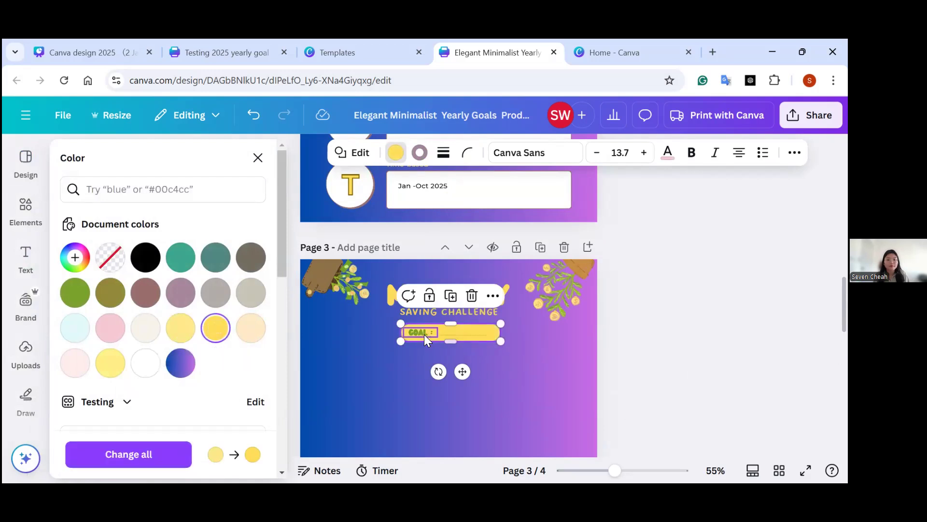
{"action": "left_click", "coordinate": [425, 333]}
{"action": "left_click", "coordinate": [535, 153]}
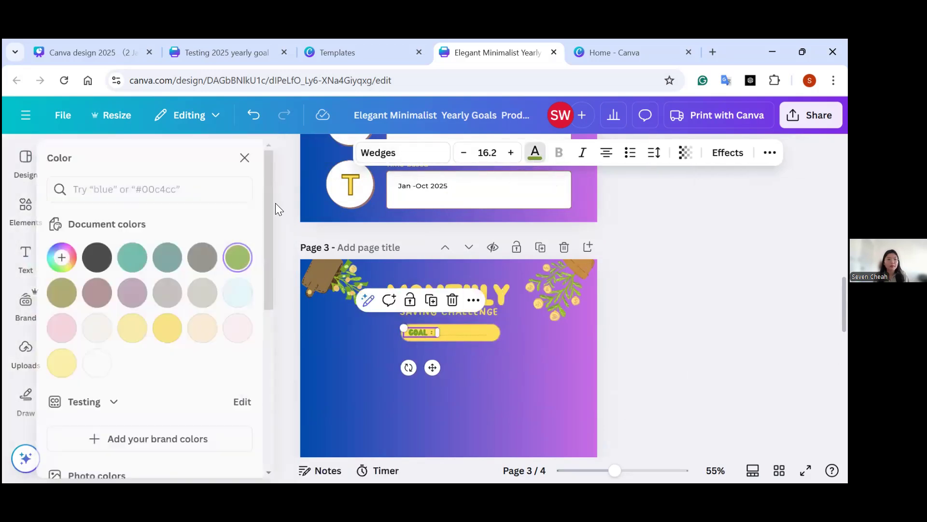
{"action": "left_click", "coordinate": [110, 257]}
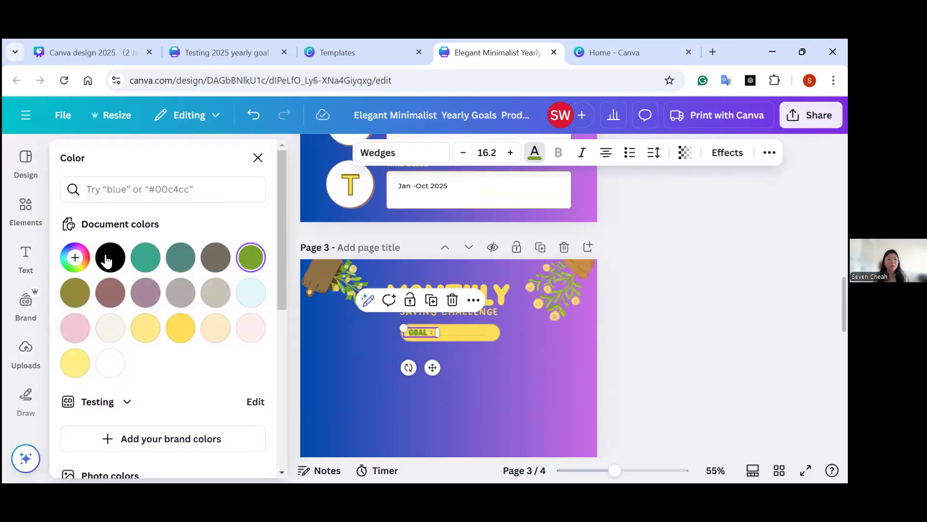
Extend the goal box downward to about three times its height and delete the blank line beside the label.
{"action": "left_click", "coordinate": [494, 334]}
{"action": "left_click_drag", "start_coordinate": [499, 339], "coordinate": [499, 374]}
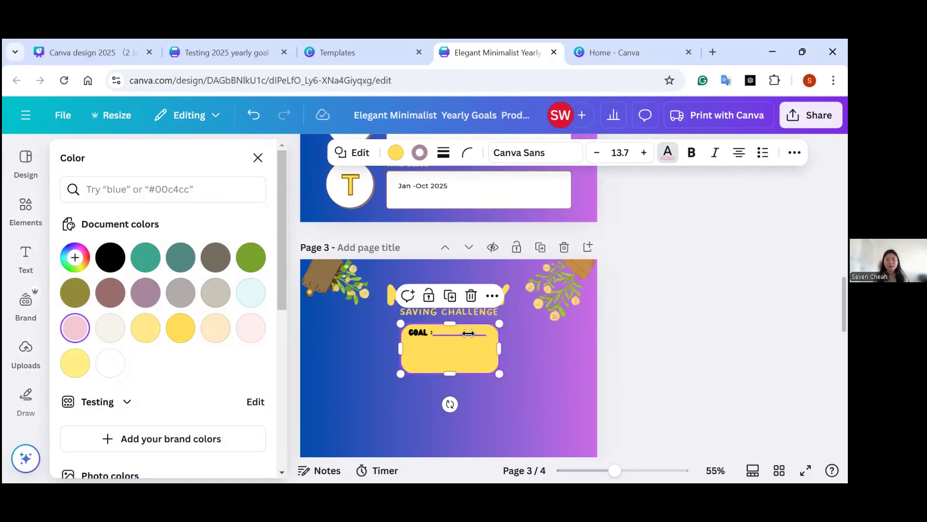
{"action": "left_click", "coordinate": [468, 333]}
{"action": "key", "text": "Delete"}
Duplicate the "GOAL :" label and place the copy beneath the original inside the goal box.
{"action": "left_click", "coordinate": [418, 332]}
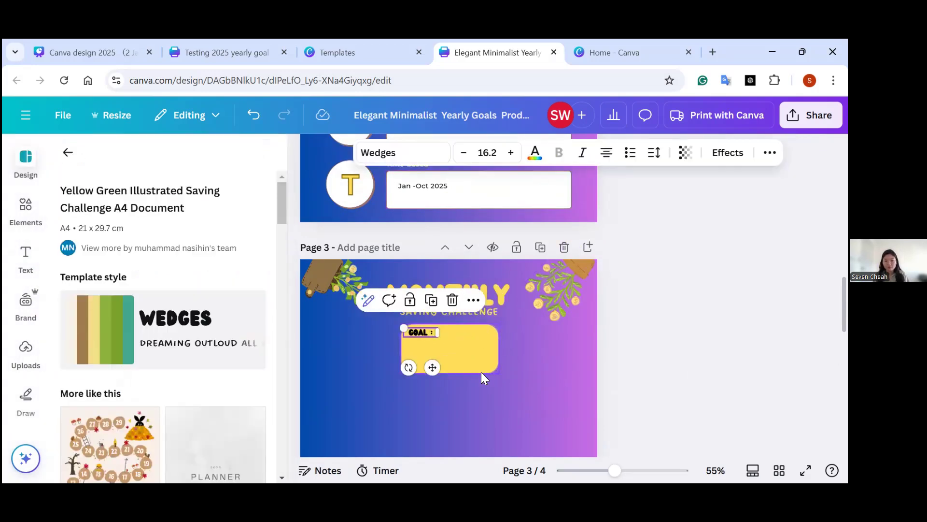
{"action": "key", "text": "ctrl+v"}
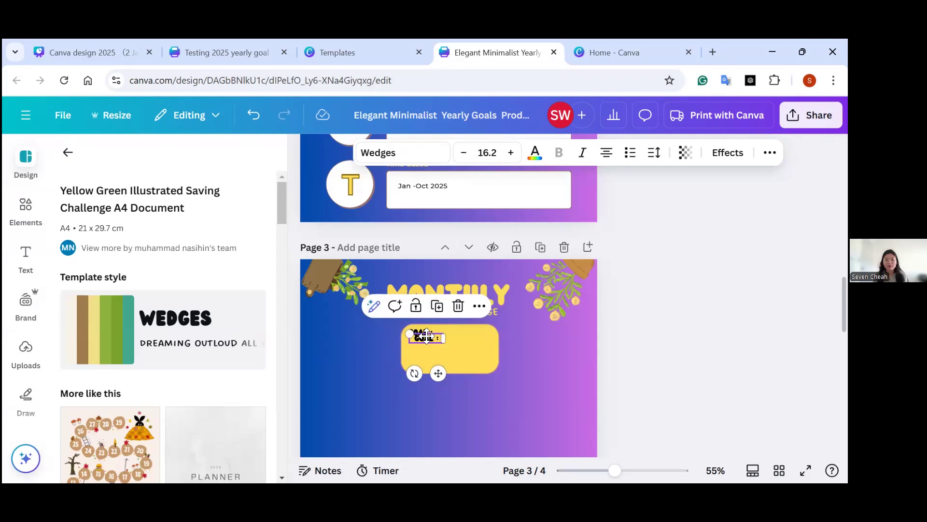
{"action": "left_click_drag", "start_coordinate": [429, 340], "coordinate": [433, 351]}
Replace the extra "GOAL :" label with a copy of page 2's "RM100/month RM1200/year" text, placed inside the goal box.
{"action": "scroll", "coordinate": [620, 312], "scroll_direction": "up", "scroll_amount": 10}
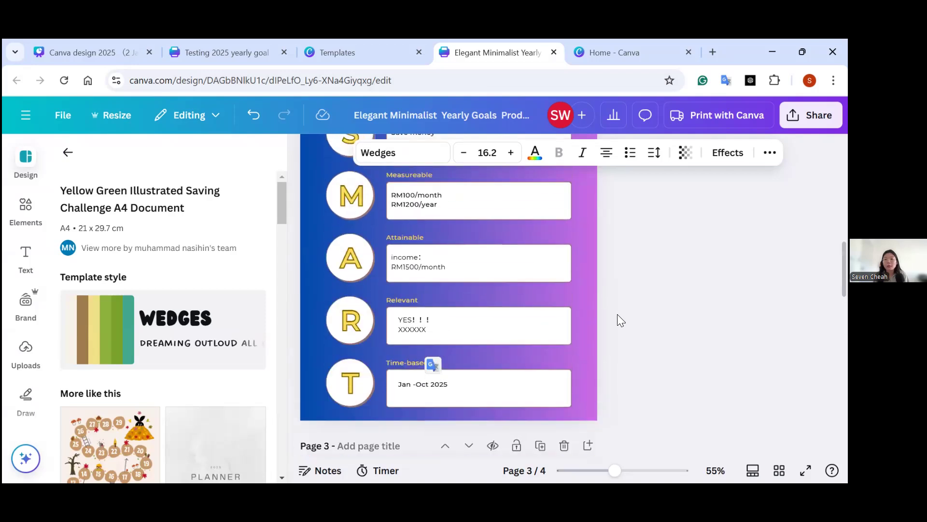
{"action": "scroll", "coordinate": [415, 217], "scroll_direction": "down", "scroll_amount": 8}
{"action": "scroll", "coordinate": [424, 215], "scroll_direction": "up", "scroll_amount": 4}
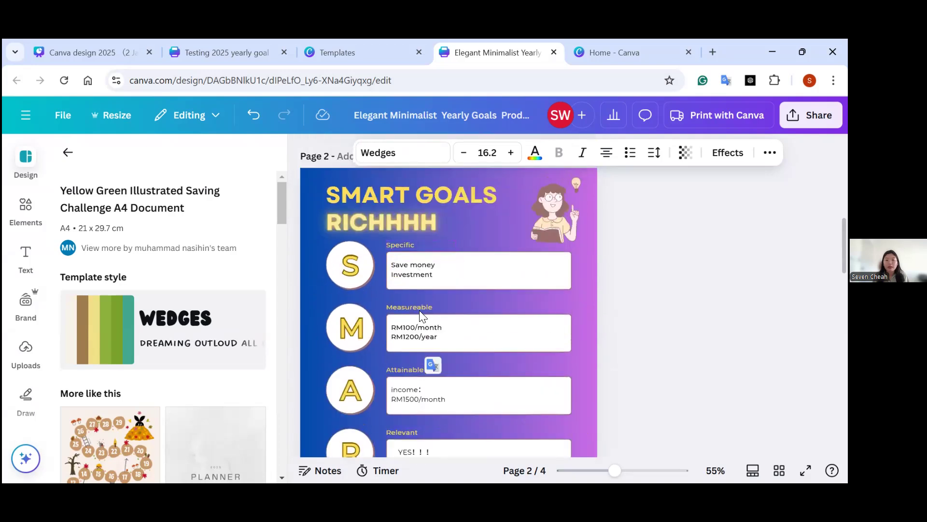
{"action": "left_click", "coordinate": [428, 338]}
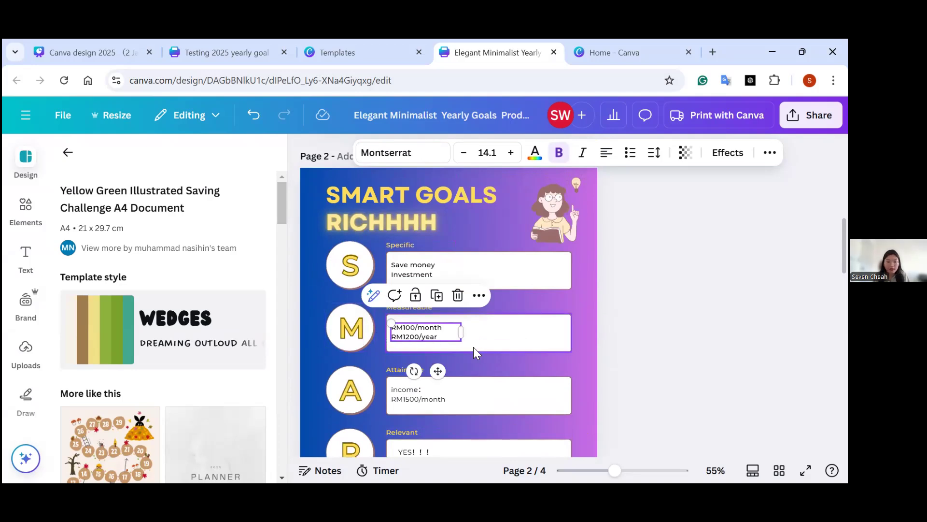
{"action": "scroll", "coordinate": [474, 346], "scroll_direction": "down", "scroll_amount": 8}
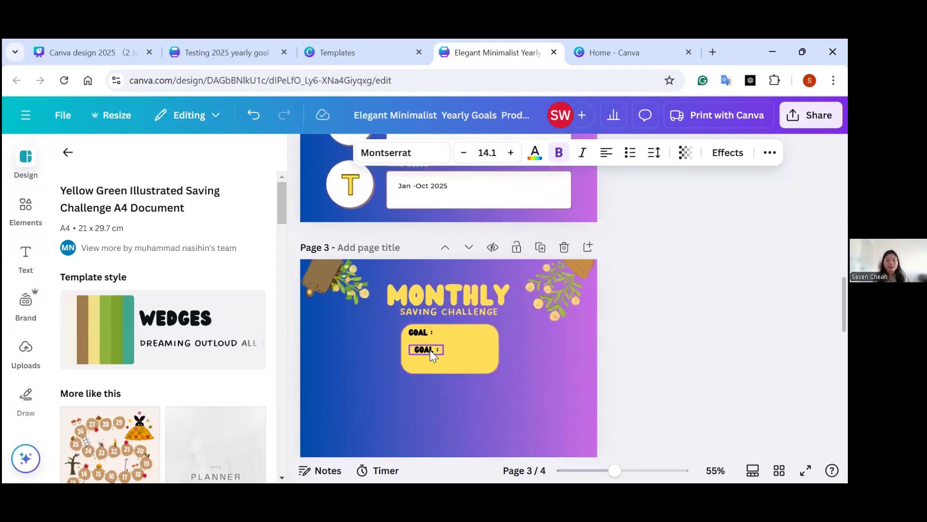
{"action": "left_click", "coordinate": [430, 349]}
{"action": "key", "text": "Delete"}
{"action": "key", "text": "ctrl+v"}
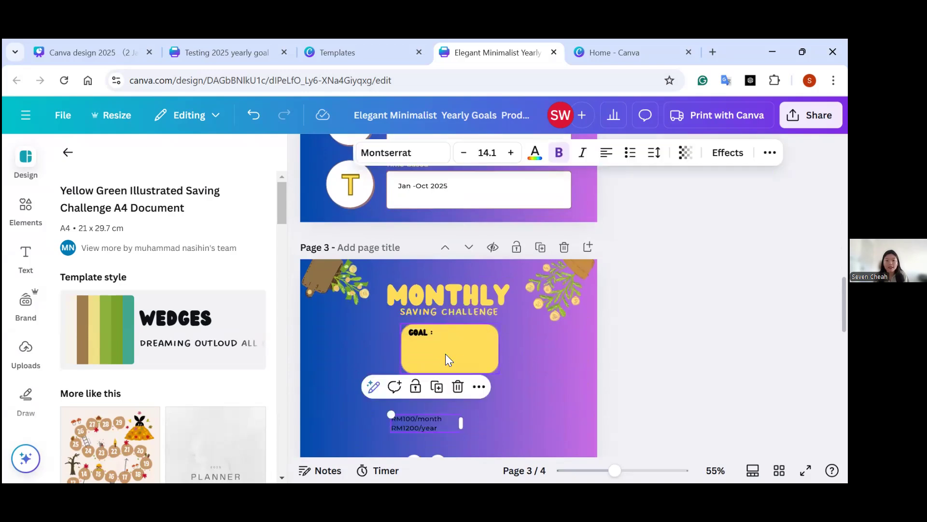
{"action": "left_click_drag", "start_coordinate": [419, 423], "coordinate": [442, 354]}
{"action": "left_click", "coordinate": [513, 398]}
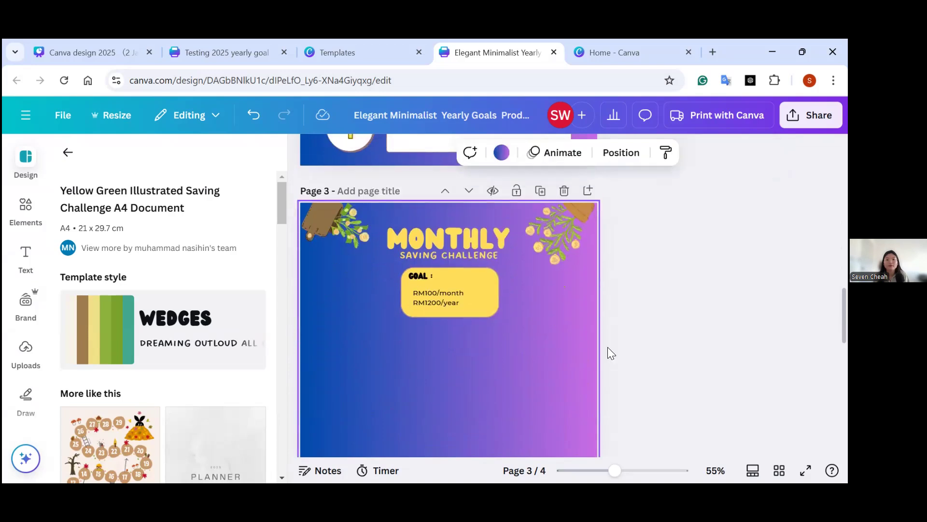
Delete the plant in the upper-left corner of page 3.
{"action": "scroll", "coordinate": [615, 350], "scroll_direction": "down", "scroll_amount": 2}
{"action": "left_click", "coordinate": [561, 219]}
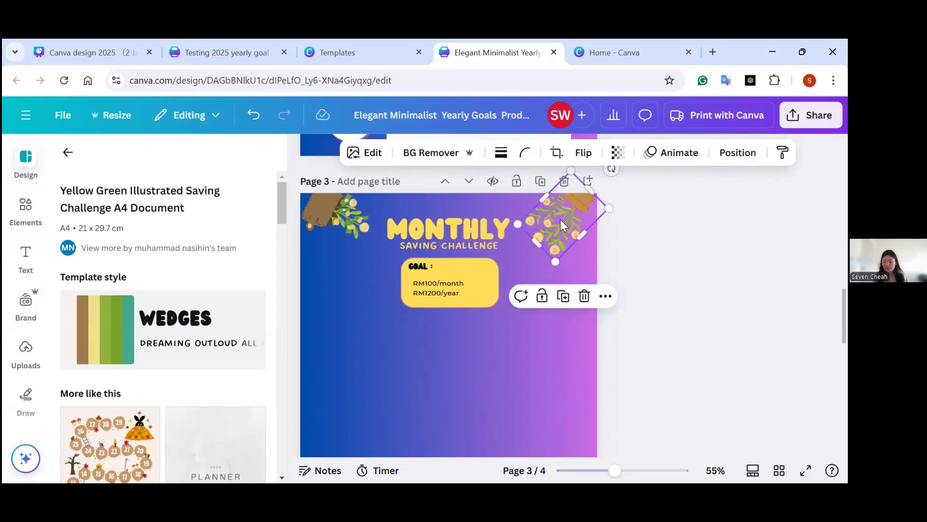
{"action": "left_click", "coordinate": [635, 310]}
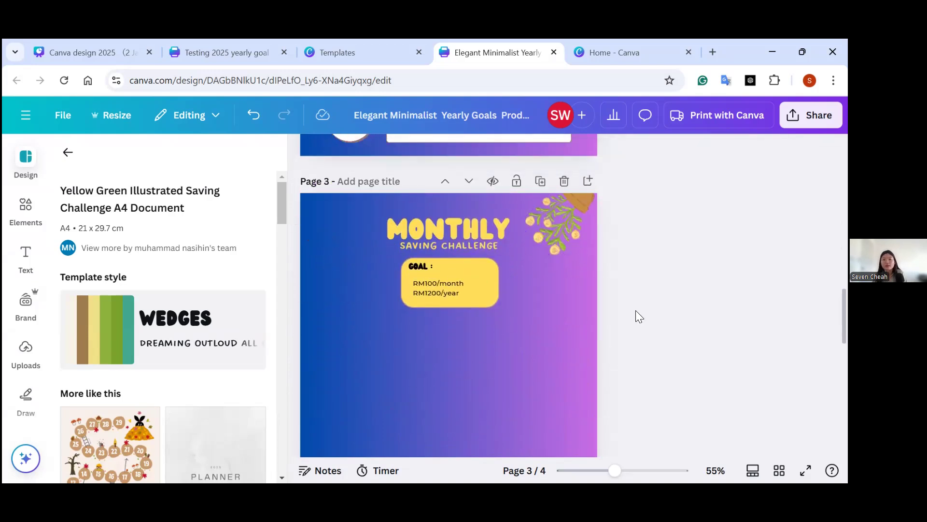
Copy the first row of five money bags from page 4 onto page 3, beneath the goal box.
{"action": "scroll", "coordinate": [636, 339], "scroll_direction": "up", "scroll_amount": 4}
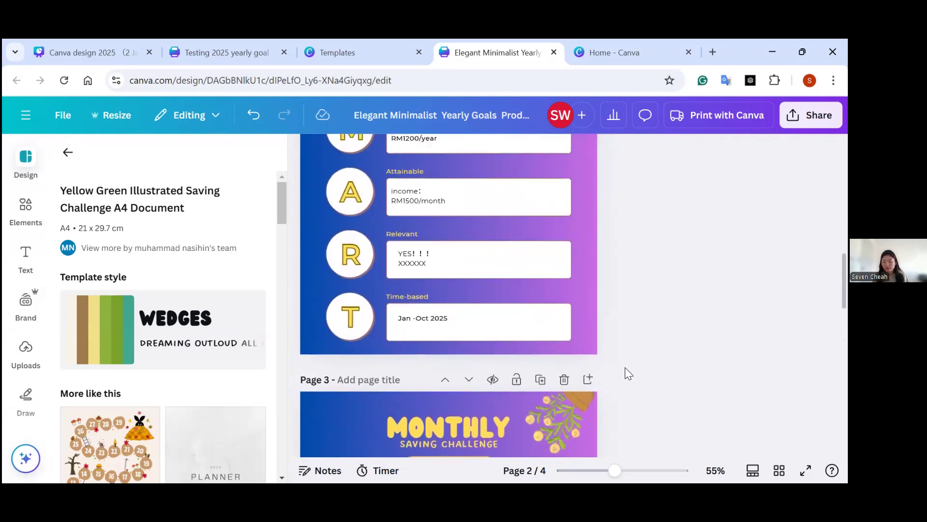
{"action": "scroll", "coordinate": [625, 367], "scroll_direction": "down", "scroll_amount": 10}
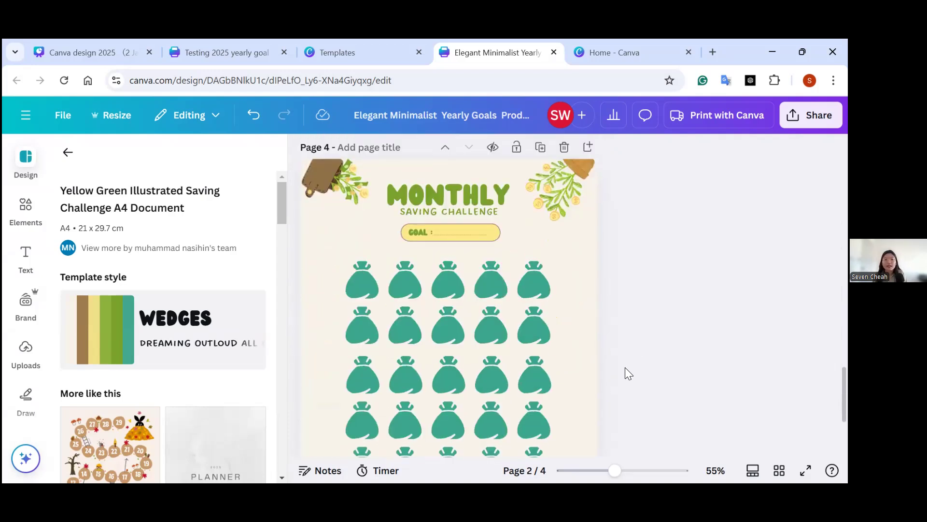
{"action": "scroll", "coordinate": [625, 367], "scroll_direction": "down", "scroll_amount": 1}
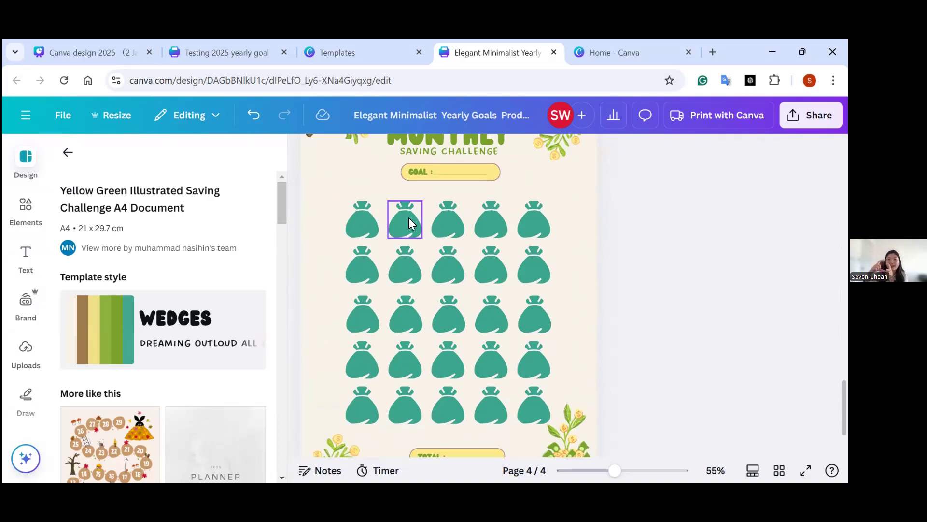
{"action": "left_click_drag", "start_coordinate": [331, 207], "coordinate": [570, 225]}
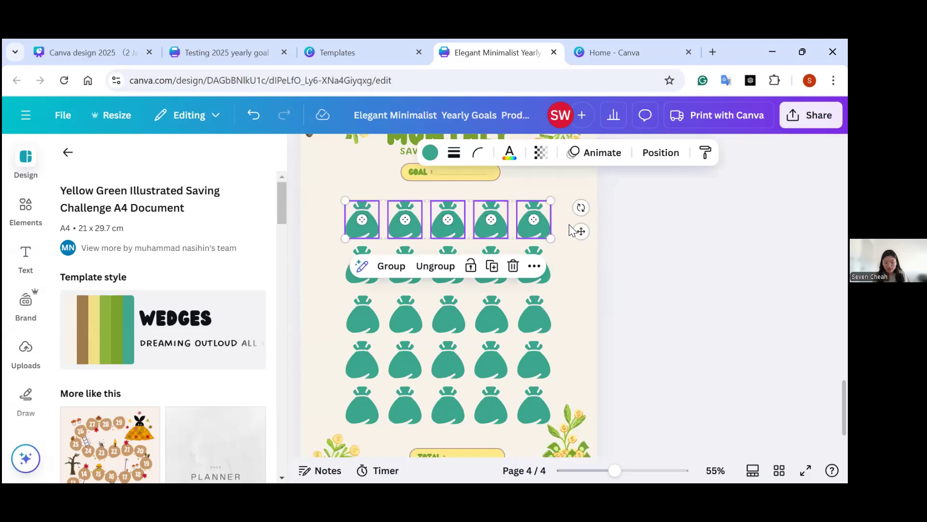
{"action": "scroll", "coordinate": [632, 261], "scroll_direction": "up", "scroll_amount": 6}
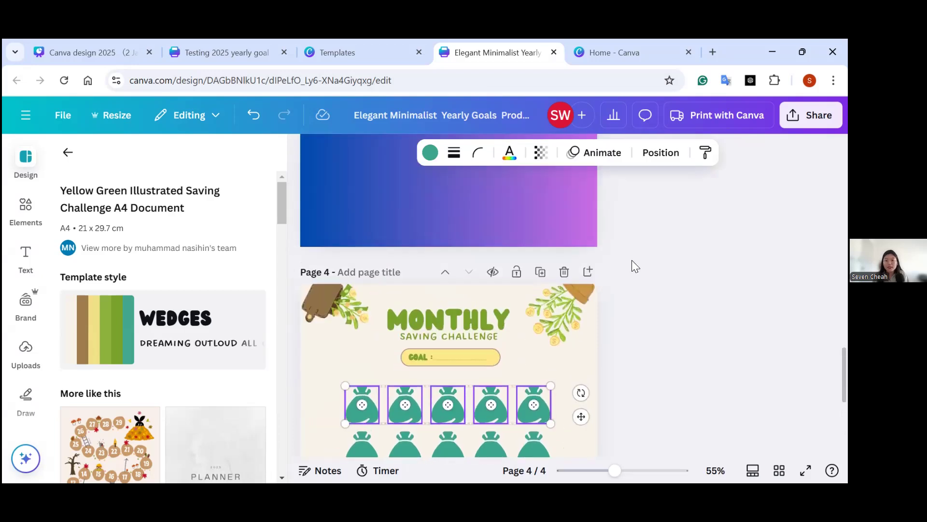
{"action": "left_click", "coordinate": [557, 271]}
{"action": "scroll", "coordinate": [556, 270], "scroll_direction": "up", "scroll_amount": 1}
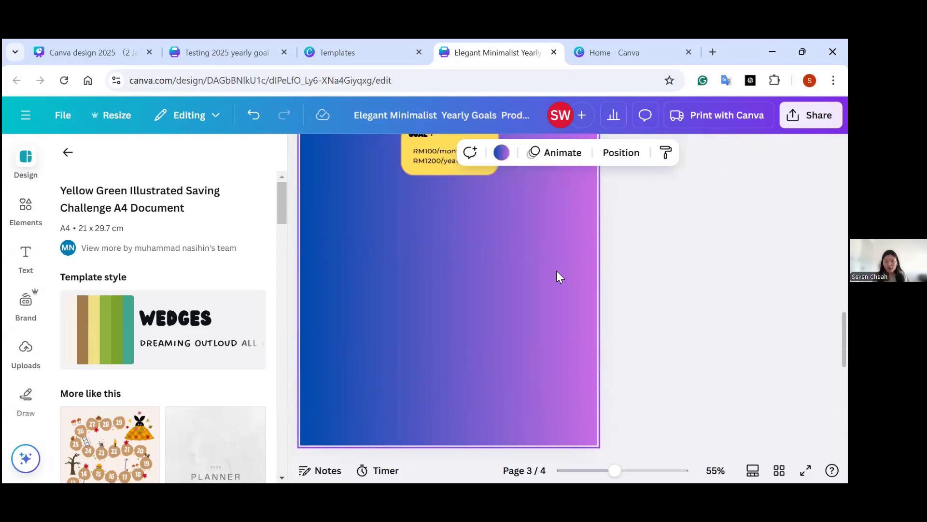
{"action": "key", "text": "ctrl+v"}
{"action": "left_click_drag", "start_coordinate": [396, 190], "coordinate": [374, 235]}
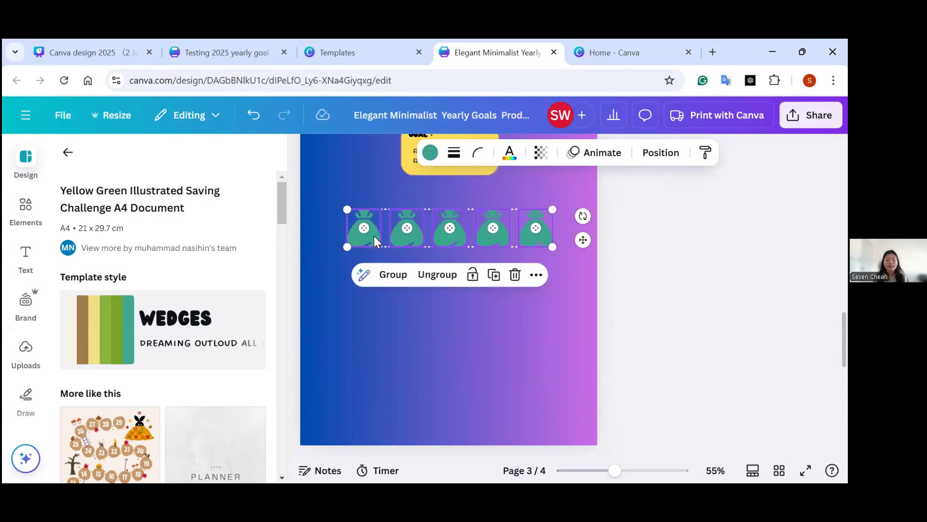
Recolour the five money bags on page 3 and their centre circles white, applying the green-to-white change across all pages.
{"action": "left_click", "coordinate": [429, 152]}
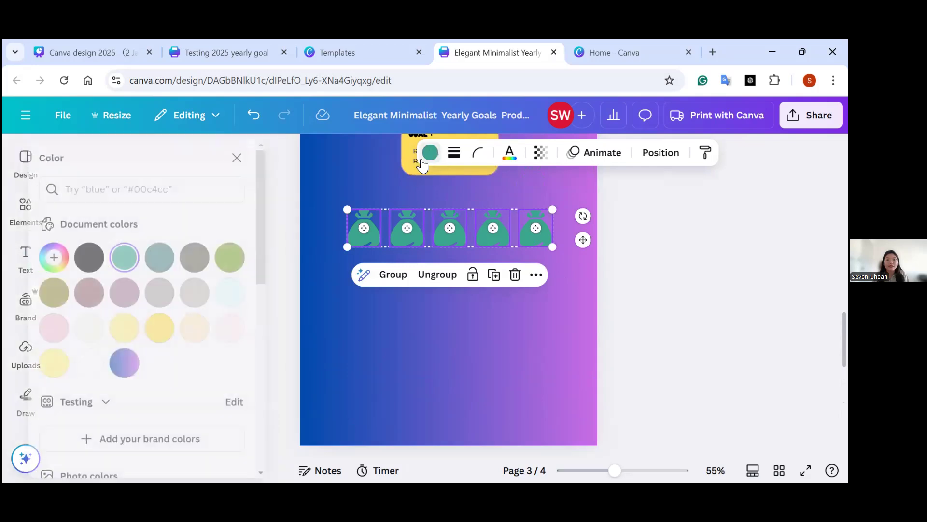
{"action": "left_click", "coordinate": [110, 363]}
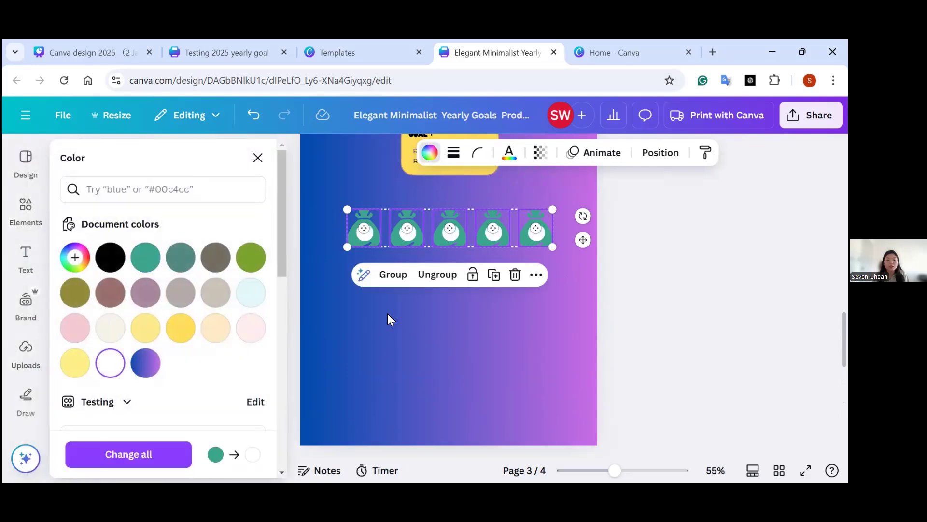
{"action": "left_click", "coordinate": [335, 277]}
{"action": "left_click", "coordinate": [349, 242]}
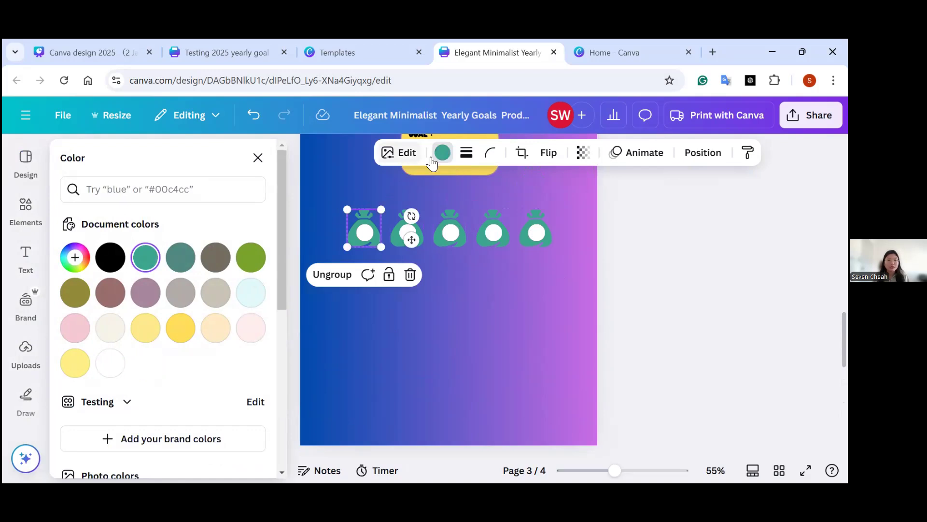
{"action": "left_click", "coordinate": [118, 368]}
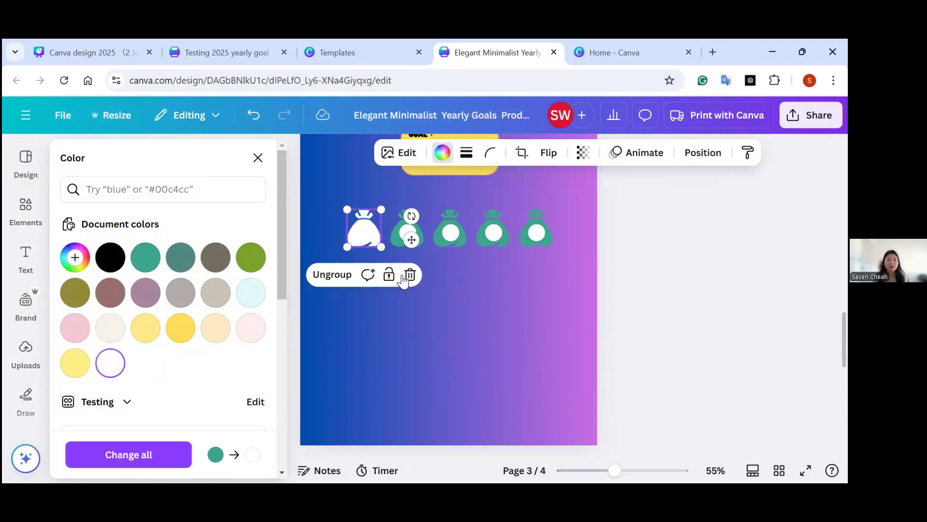
{"action": "left_click", "coordinate": [397, 237]}
{"action": "left_click", "coordinate": [110, 366]}
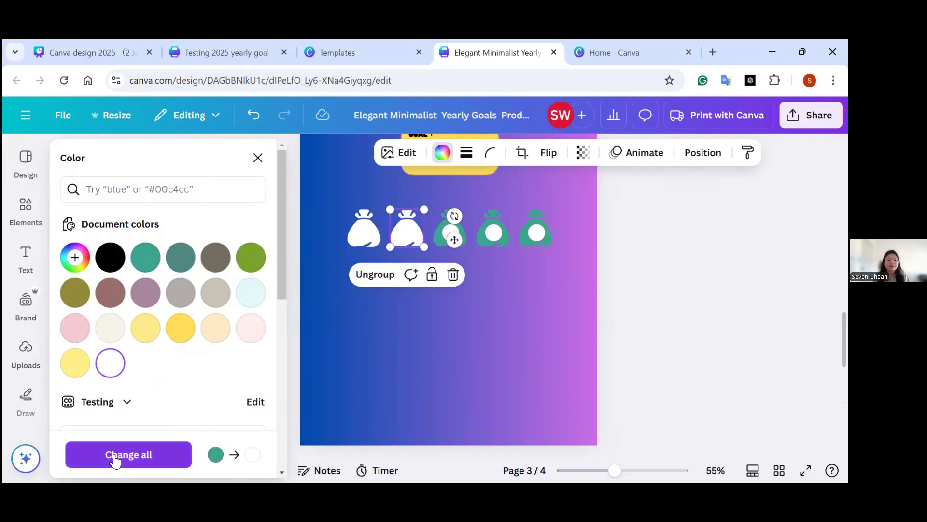
{"action": "left_click", "coordinate": [169, 449]}
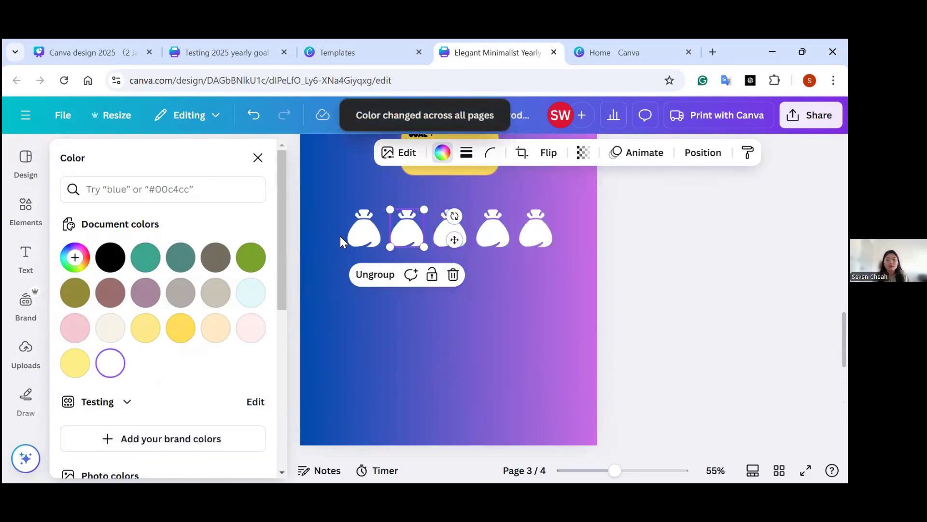
Duplicate the row of five white money bags and place the copy directly below the first row.
{"action": "left_click", "coordinate": [331, 225]}
{"action": "left_click_drag", "start_coordinate": [336, 207], "coordinate": [553, 248]}
{"action": "left_click_drag", "start_coordinate": [391, 235], "coordinate": [395, 300]}
{"action": "left_click", "coordinate": [558, 315]}
Duplicate the last two bags of the second row and centre the copies beneath it as a third row.
{"action": "left_click_drag", "start_coordinate": [559, 315], "coordinate": [475, 278]}
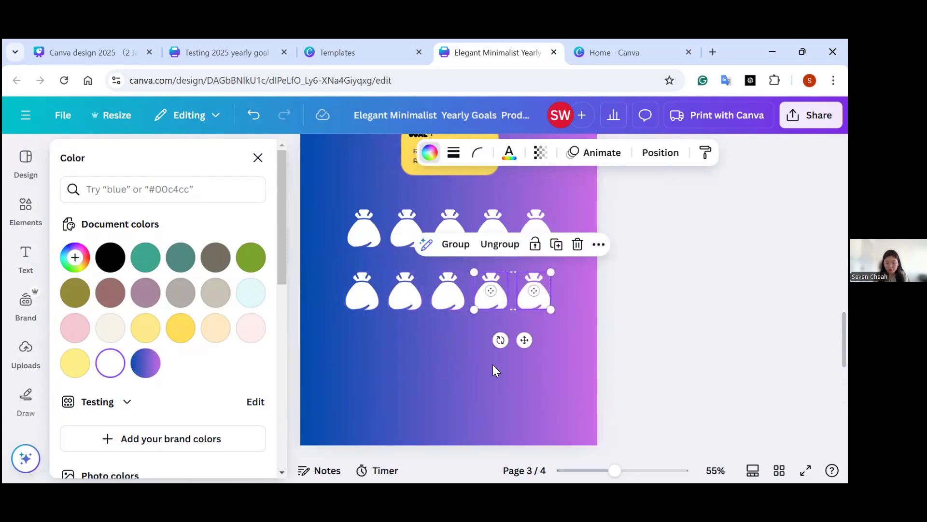
{"action": "key", "text": "ctrl+d"}
{"action": "left_click_drag", "start_coordinate": [502, 309], "coordinate": [427, 366]}
Copy the "TOTAL :" box with its label and line from page 4 to the bottom of page 3.
{"action": "scroll", "coordinate": [608, 373], "scroll_direction": "down", "scroll_amount": 4}
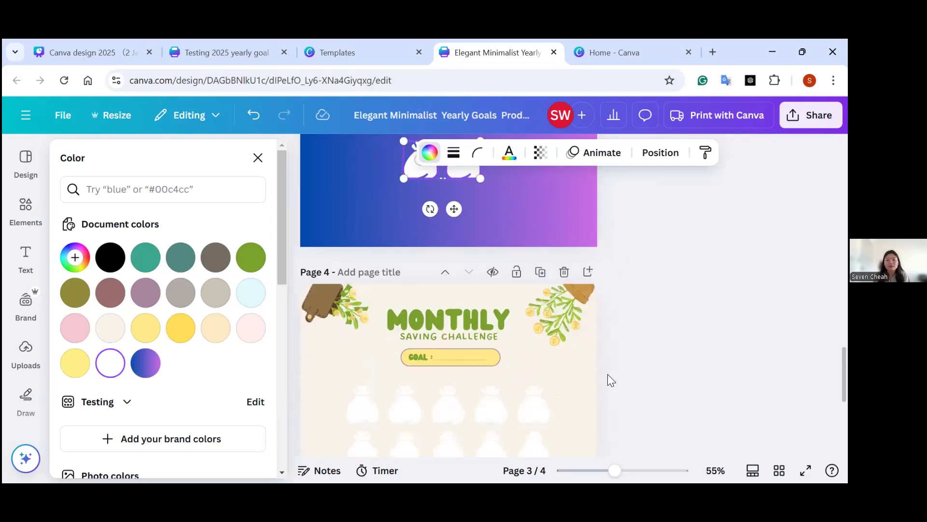
{"action": "scroll", "coordinate": [608, 374], "scroll_direction": "down", "scroll_amount": 3}
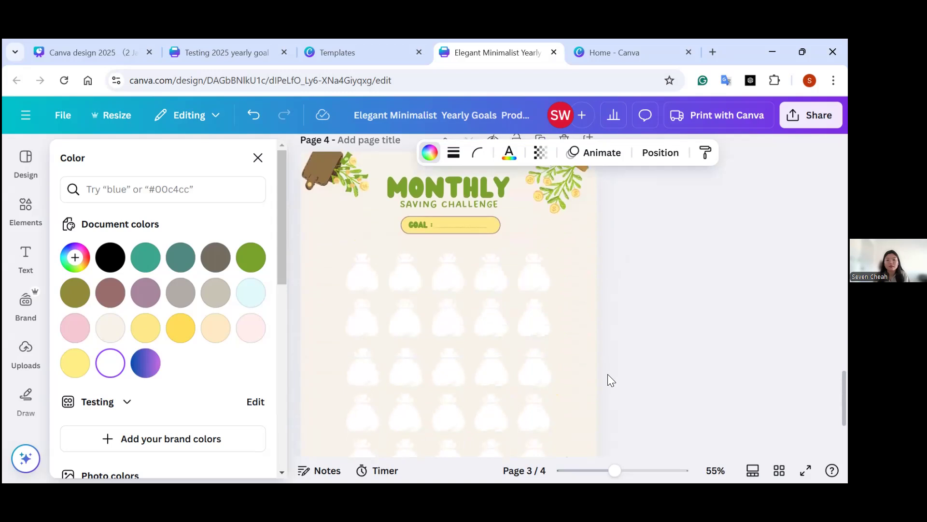
{"action": "left_click", "coordinate": [565, 405]}
{"action": "scroll", "coordinate": [621, 391], "scroll_direction": "down", "scroll_amount": 3}
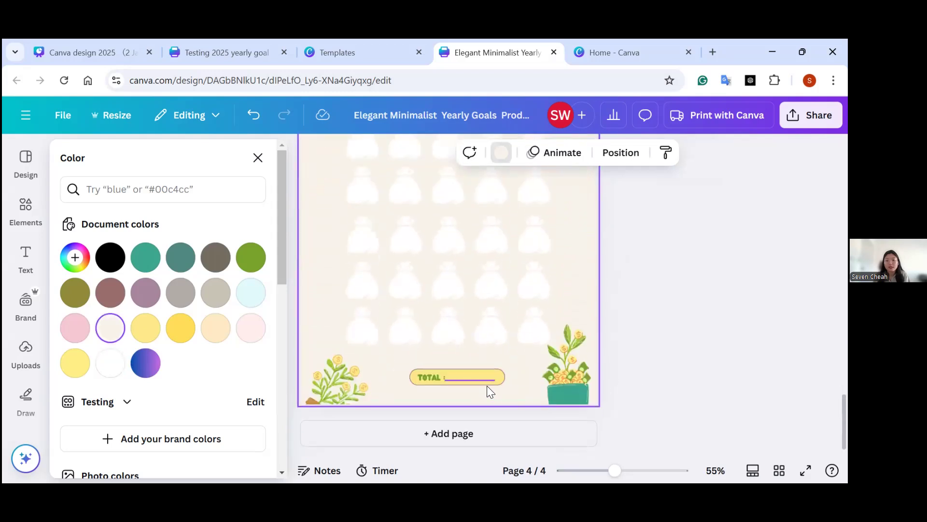
{"action": "left_click_drag", "start_coordinate": [391, 370], "coordinate": [530, 389]}
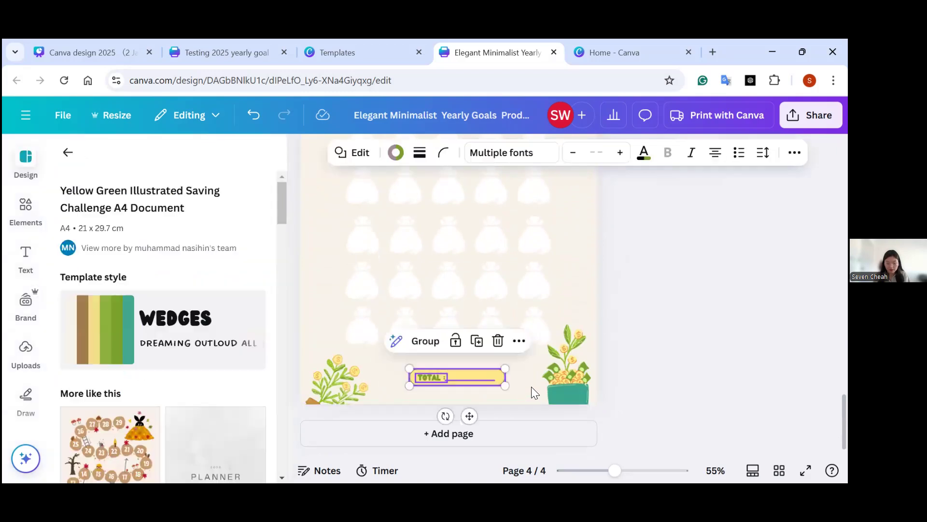
{"action": "scroll", "coordinate": [628, 340], "scroll_direction": "up", "scroll_amount": 6}
{"action": "left_click", "coordinate": [423, 293]}
{"action": "key", "text": "ctrl+v"}
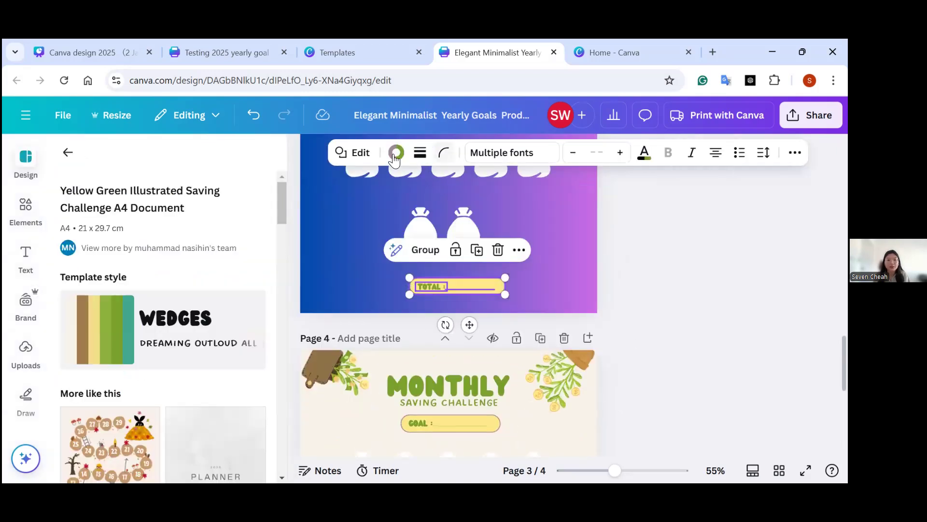
Recolour the TOTAL box on page 3 golden yellow and its "TOTAL :" text black.
{"action": "left_click", "coordinate": [411, 289]}
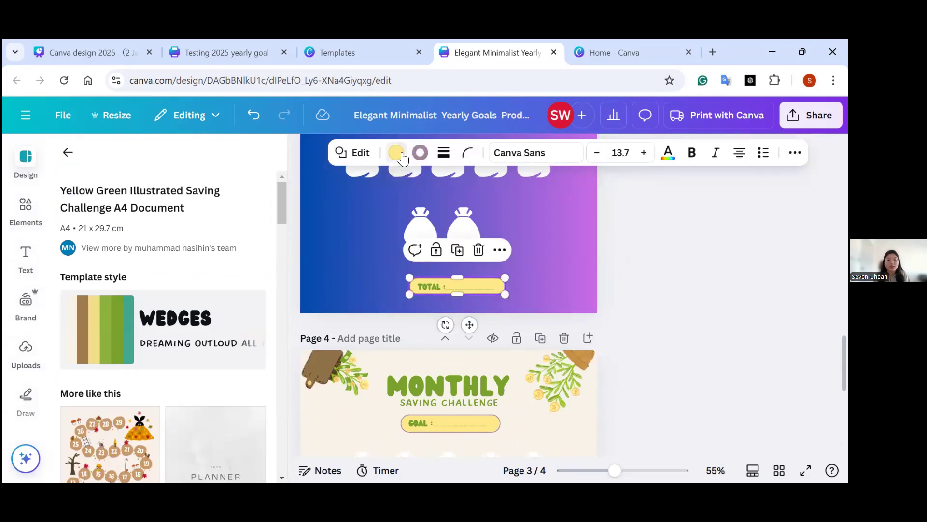
{"action": "left_click", "coordinate": [396, 153]}
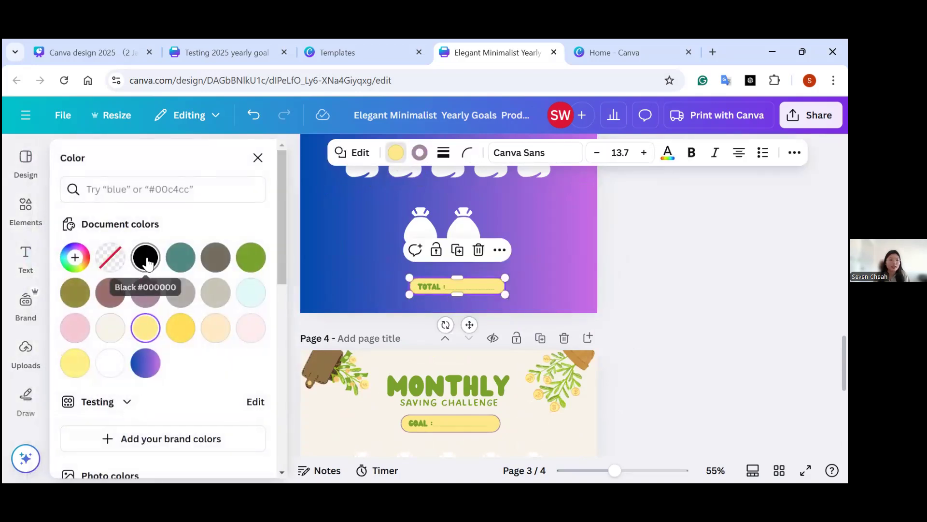
{"action": "left_click", "coordinate": [179, 329]}
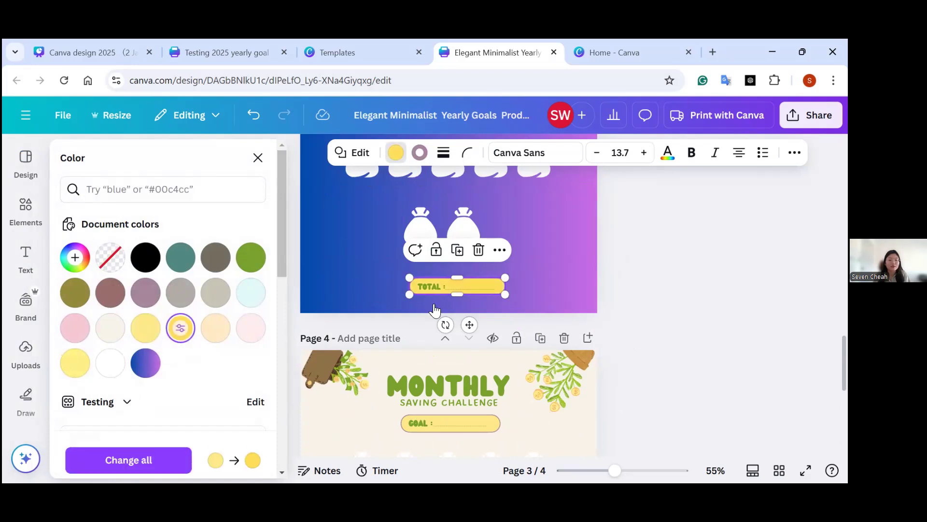
{"action": "double_click", "coordinate": [432, 285]}
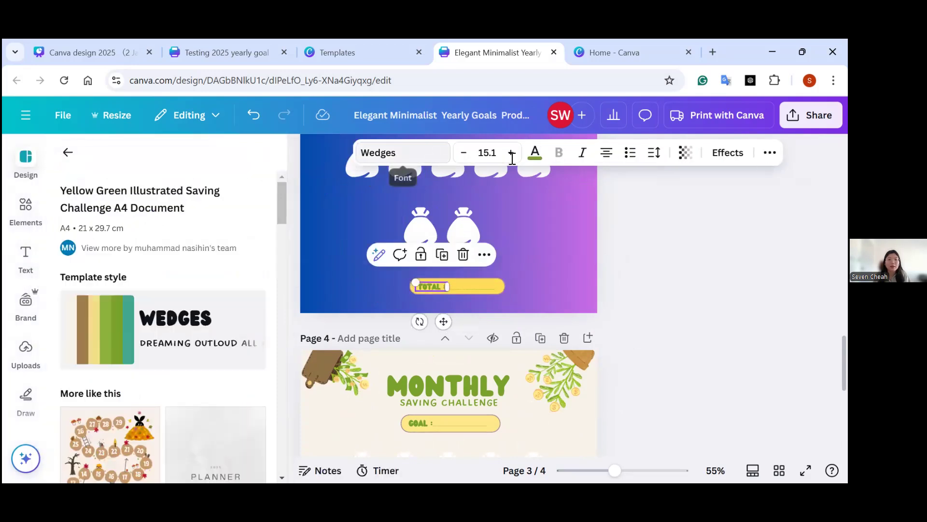
{"action": "left_click", "coordinate": [532, 156]}
{"action": "left_click", "coordinate": [110, 257]}
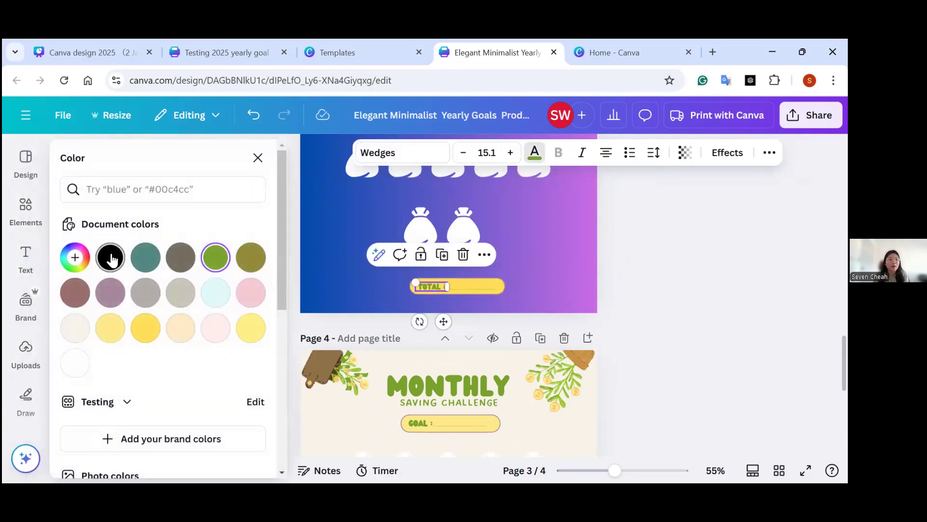
{"action": "scroll", "coordinate": [644, 283], "scroll_direction": "up", "scroll_amount": 3}
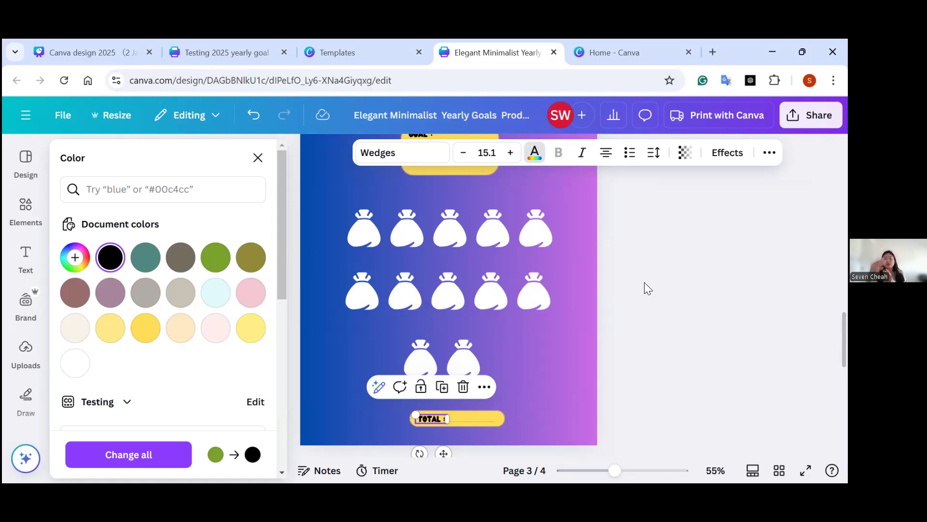
Set the text colour of the first money bag in the top row to golden yellow.
{"action": "left_click", "coordinate": [367, 241]}
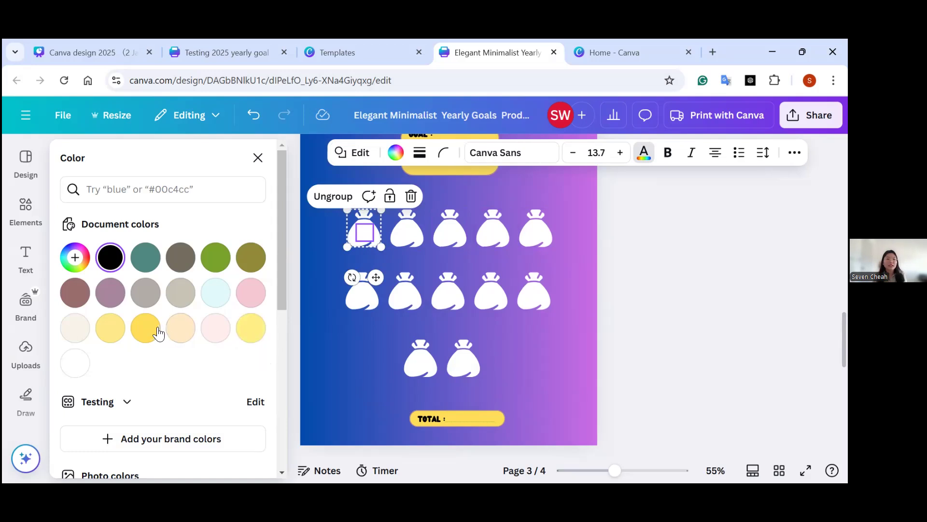
{"action": "left_click", "coordinate": [145, 328]}
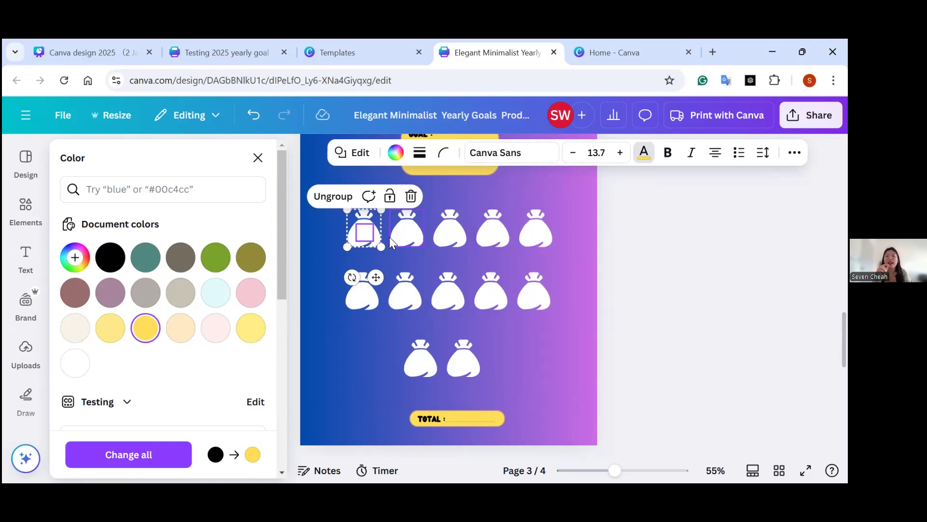
{"action": "left_click", "coordinate": [481, 415]}
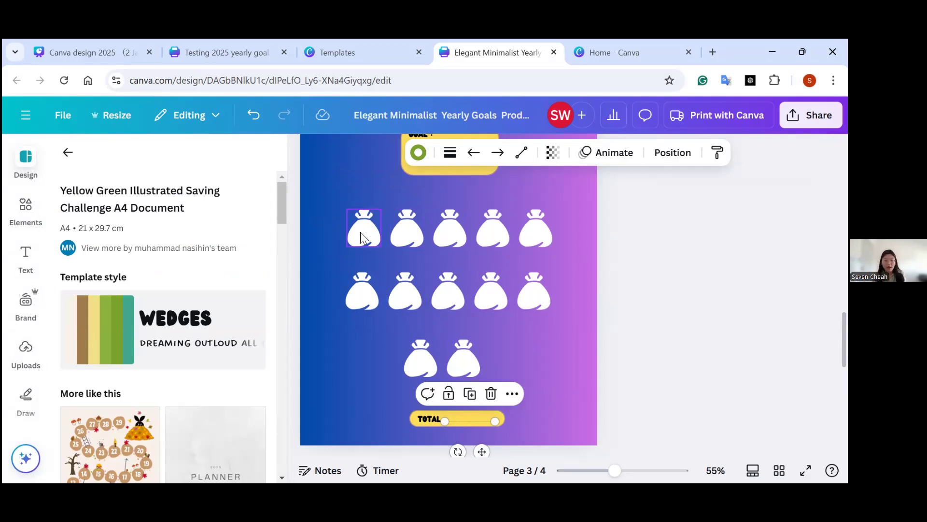
{"action": "left_click", "coordinate": [528, 367]}
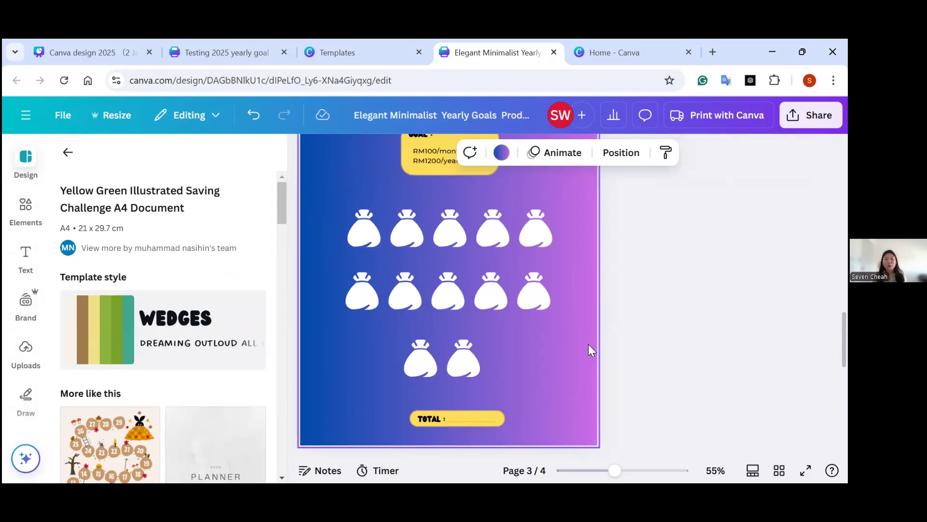
Search the templates for "tracker" and add the "Year in Pixels" mood tracker as a new page after page 3.
{"action": "scroll", "coordinate": [623, 344], "scroll_direction": "up", "scroll_amount": 2}
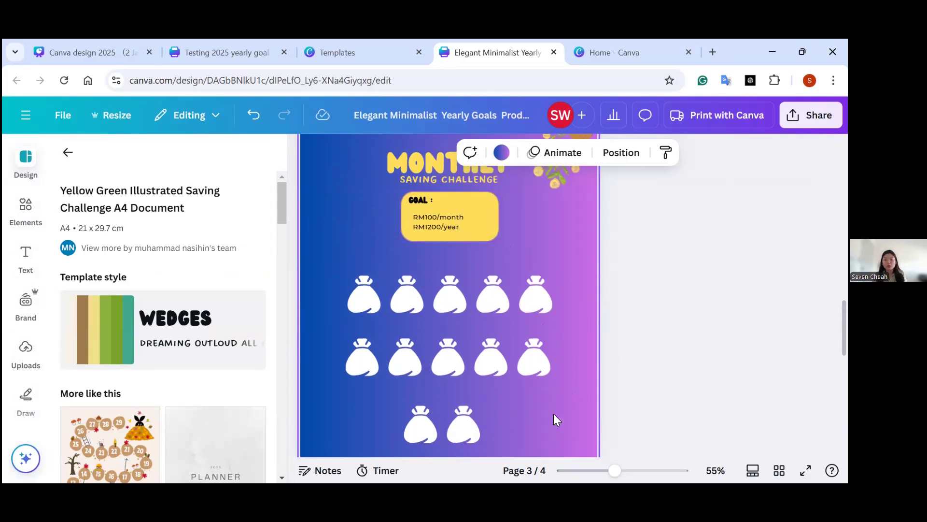
{"action": "mouse_move", "coordinate": [614, 473]}
{"action": "left_mouse_down"}
{"action": "mouse_move", "coordinate": [586, 474]}
{"action": "mouse_move", "coordinate": [597, 469]}
{"action": "left_mouse_up"}
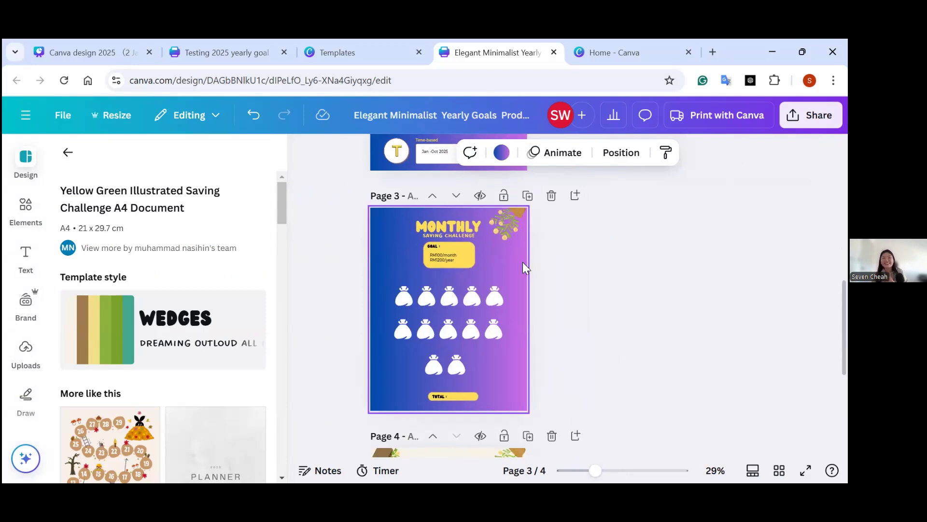
{"action": "left_click", "coordinate": [65, 163]}
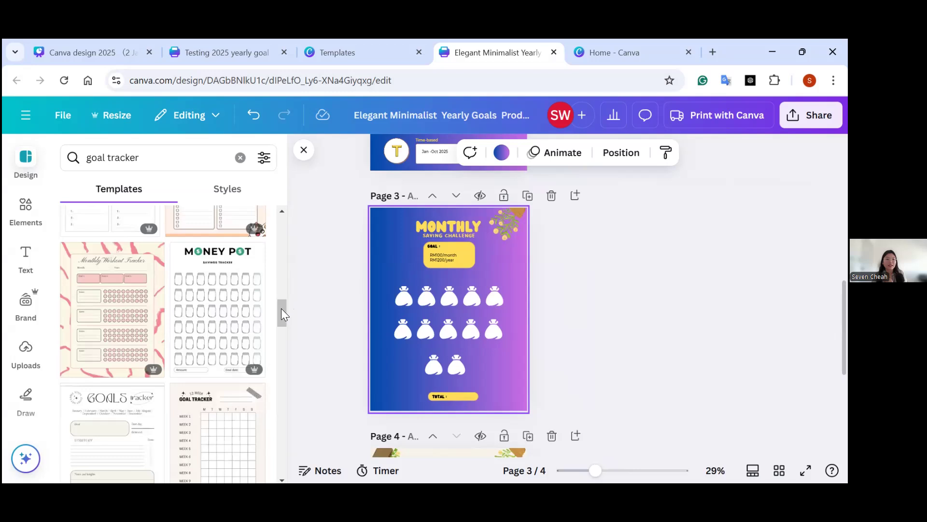
{"action": "left_click", "coordinate": [240, 158]}
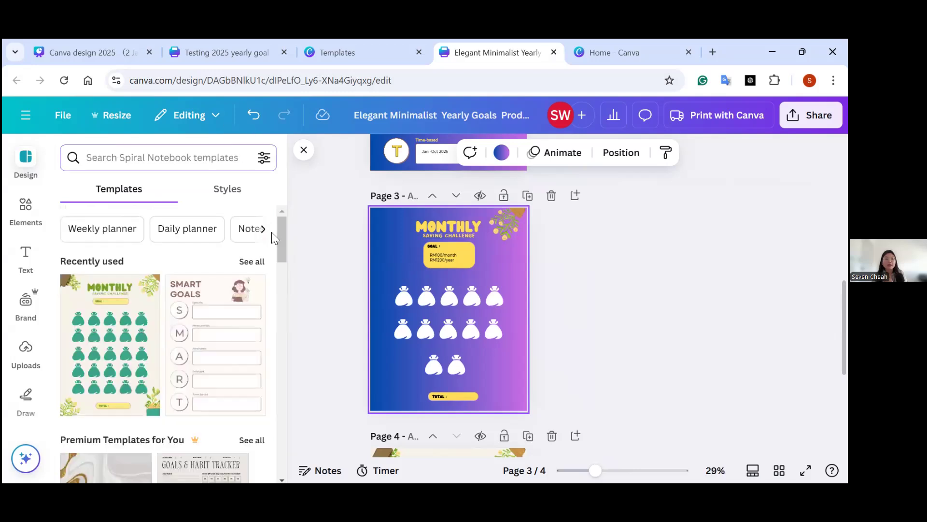
{"action": "mouse_move", "coordinate": [279, 243]}
{"action": "left_mouse_down"}
{"action": "mouse_move", "coordinate": [281, 281]}
{"action": "mouse_move", "coordinate": [282, 251]}
{"action": "left_mouse_up"}
{"action": "left_click", "coordinate": [137, 157]}
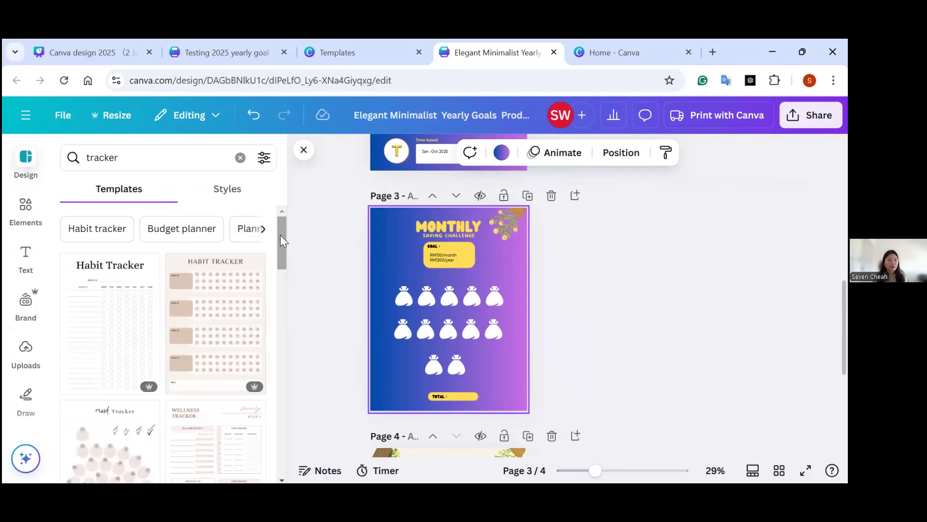
{"action": "left_click_drag", "start_coordinate": [280, 235], "coordinate": [281, 347]}
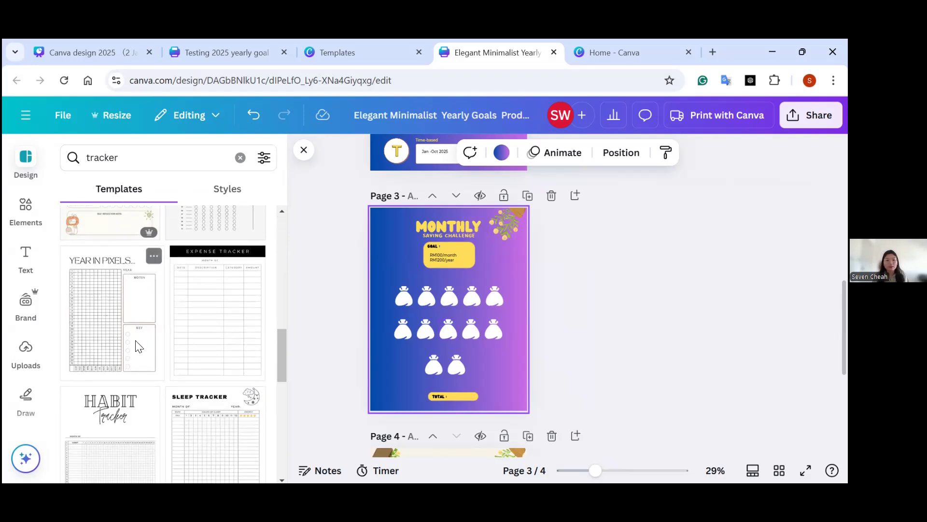
{"action": "left_click", "coordinate": [137, 345]}
{"action": "left_click", "coordinate": [488, 321]}
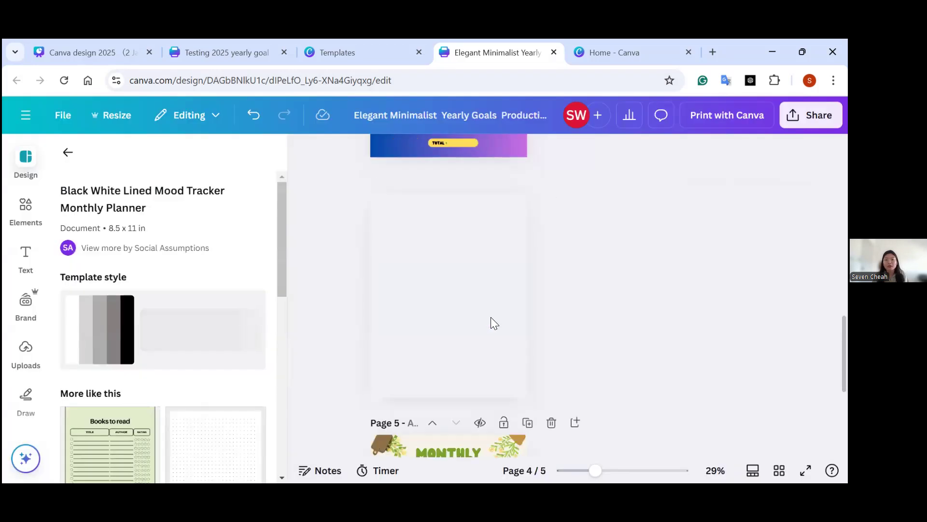
Review the "Year in Pixels" page, then replace it with the Clean Aesthetic Monthly Habit Tracker template from the tracker results.
{"action": "left_click_drag", "start_coordinate": [594, 480], "coordinate": [614, 480]}
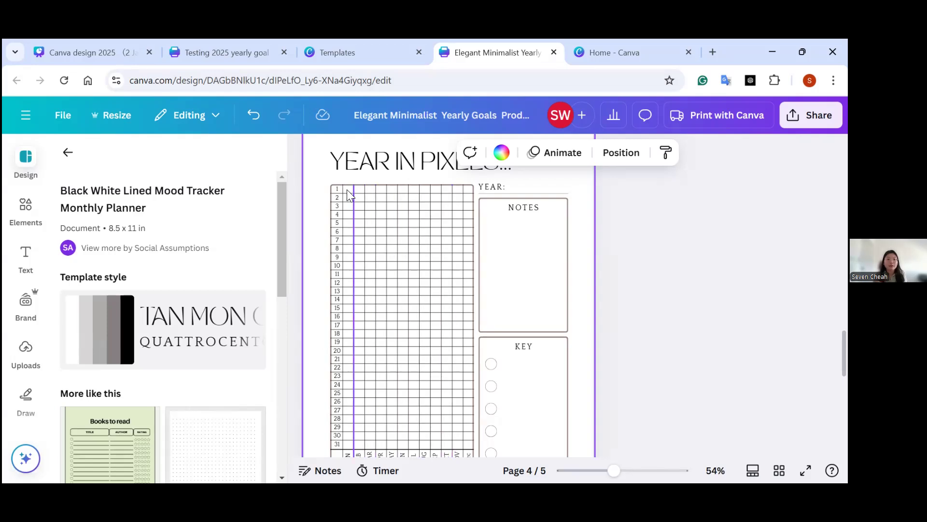
{"action": "scroll", "coordinate": [369, 231], "scroll_direction": "down", "scroll_amount": 2}
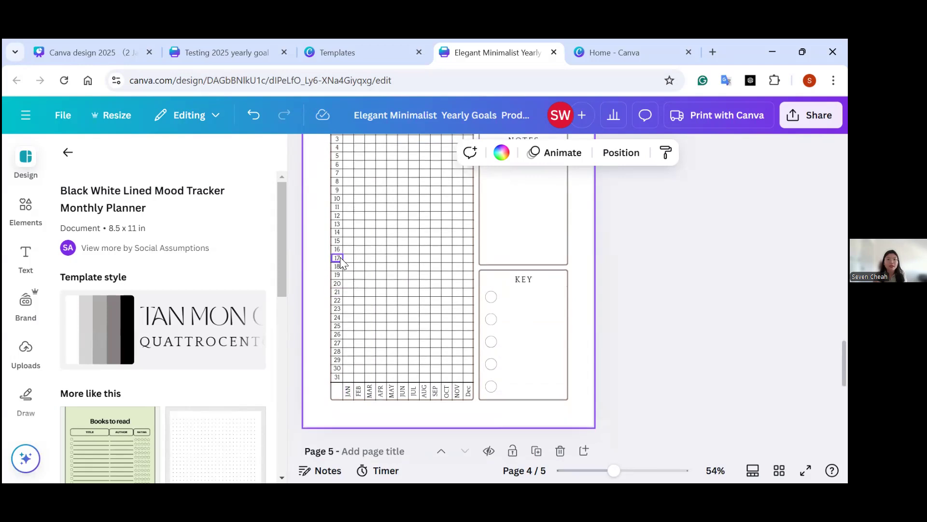
{"action": "scroll", "coordinate": [329, 194], "scroll_direction": "up", "scroll_amount": 4}
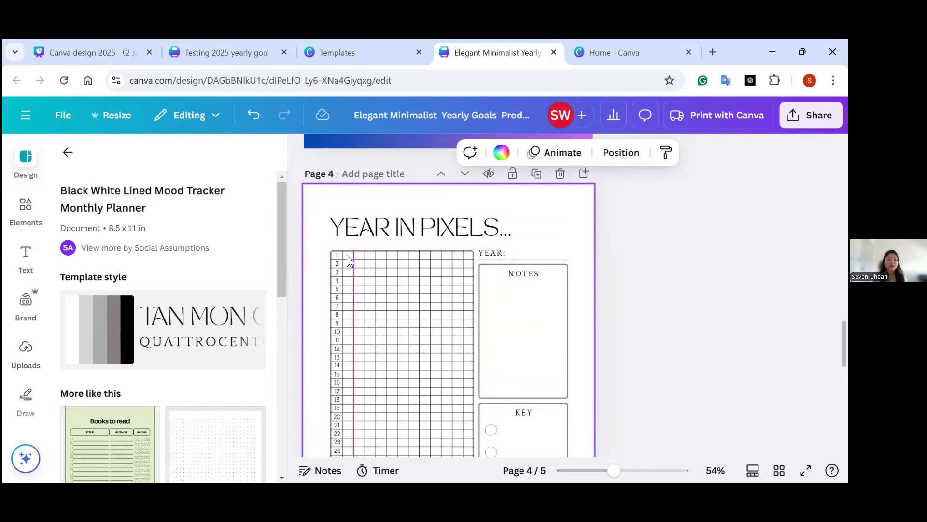
{"action": "scroll", "coordinate": [362, 310], "scroll_direction": "down", "scroll_amount": 2}
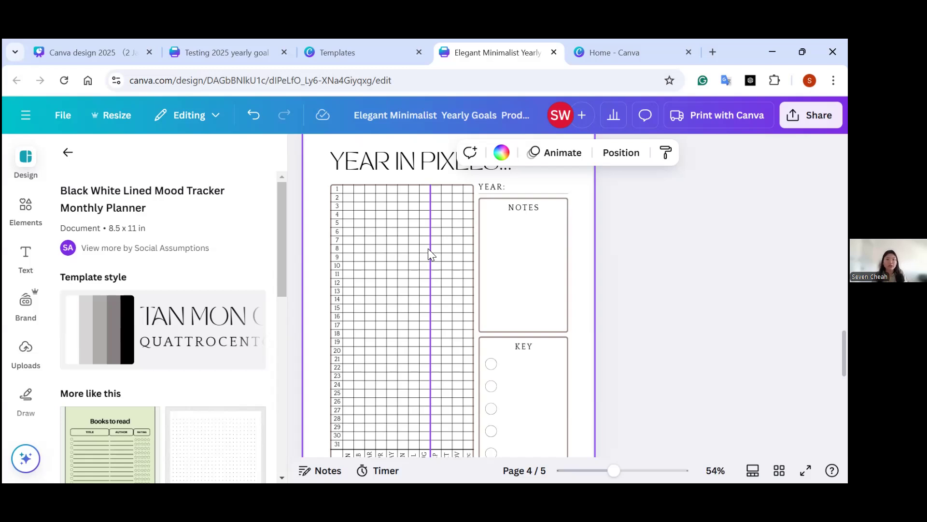
{"action": "left_click", "coordinate": [65, 159]}
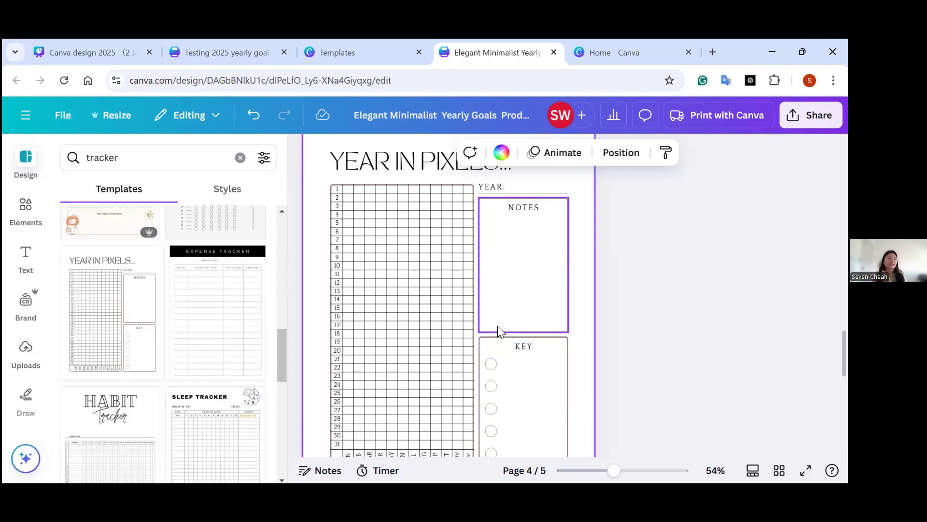
{"action": "scroll", "coordinate": [430, 320], "scroll_direction": "down", "scroll_amount": 3}
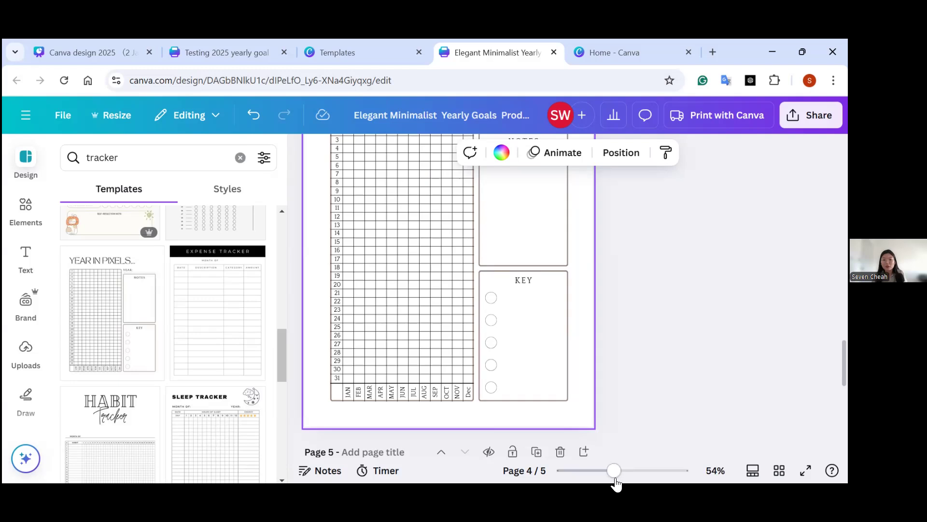
{"action": "left_click_drag", "start_coordinate": [606, 477], "coordinate": [598, 476]}
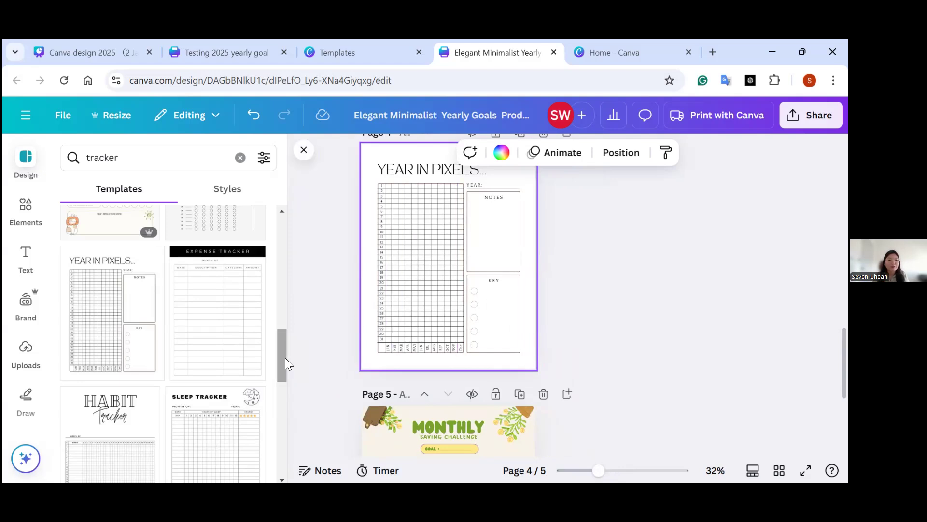
{"action": "left_click_drag", "start_coordinate": [285, 358], "coordinate": [289, 333]}
{"action": "left_click", "coordinate": [260, 351]}
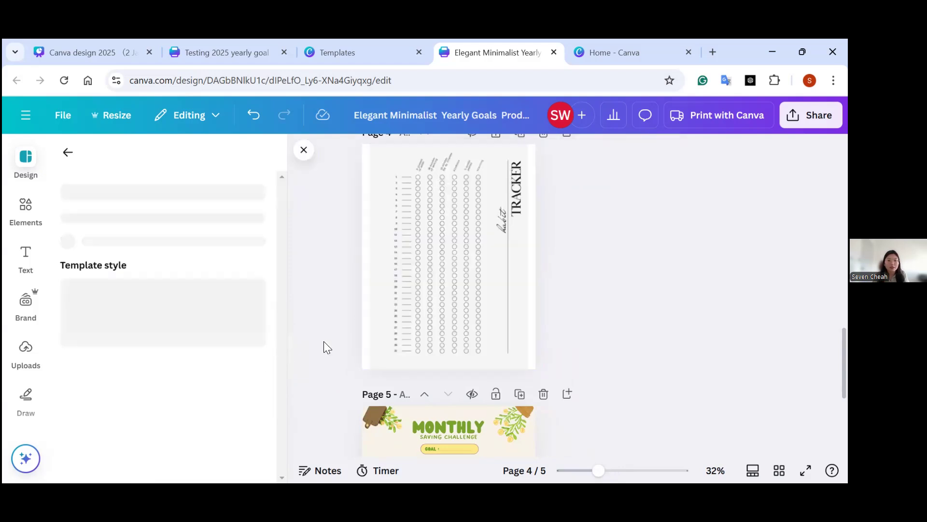
Examine the habit column headings and the numbered daily circles of the habit tracker on page 4.
{"action": "left_click_drag", "start_coordinate": [595, 476], "coordinate": [614, 471]}
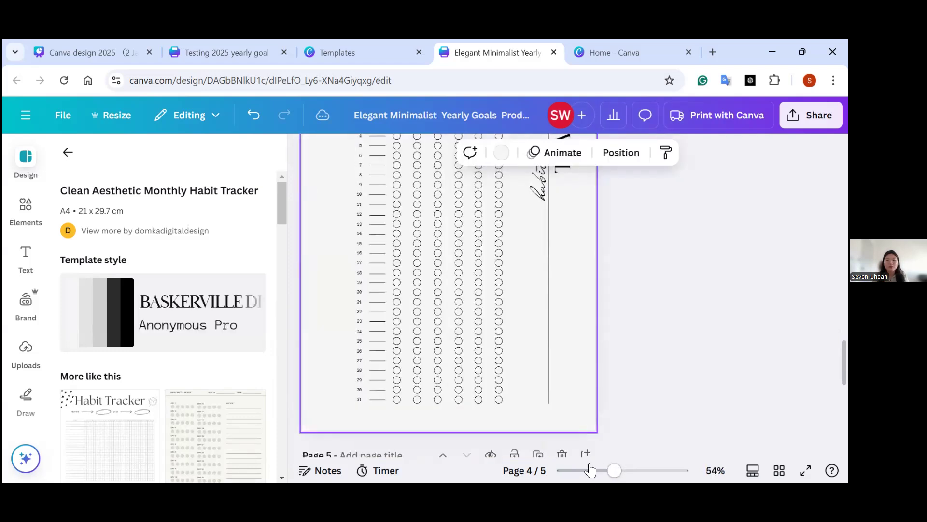
{"action": "left_click", "coordinate": [590, 469]}
{"action": "left_click_drag", "start_coordinate": [595, 470], "coordinate": [613, 471]}
{"action": "scroll", "coordinate": [492, 200], "scroll_direction": "up", "scroll_amount": 3}
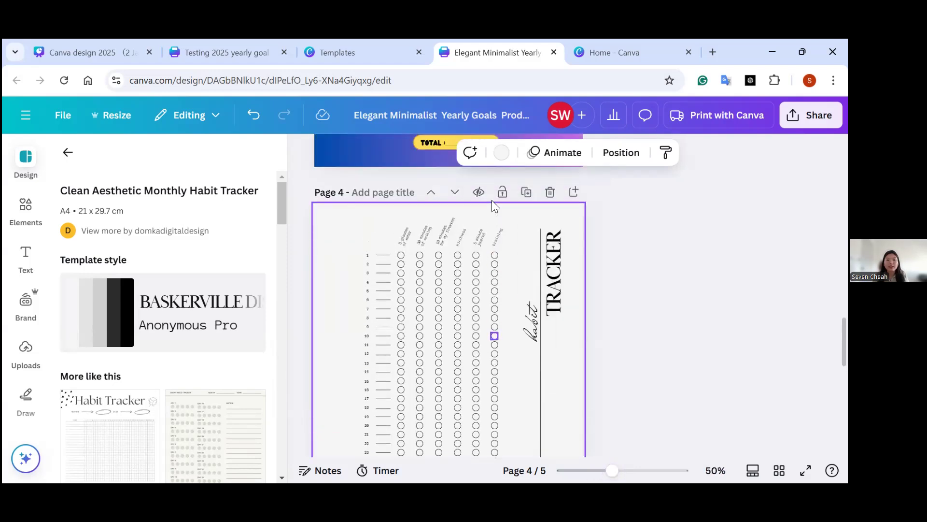
{"action": "left_click_drag", "start_coordinate": [613, 472], "coordinate": [630, 470]}
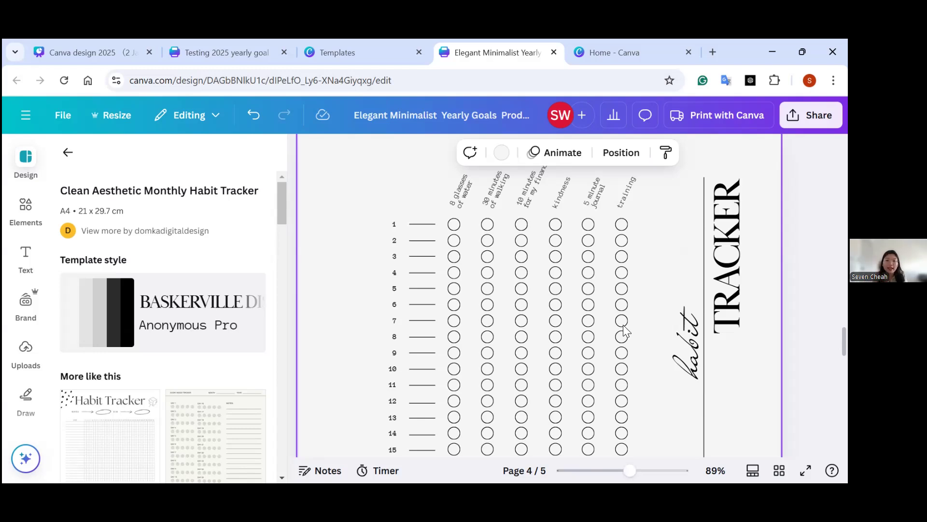
{"action": "left_click", "coordinate": [465, 192]}
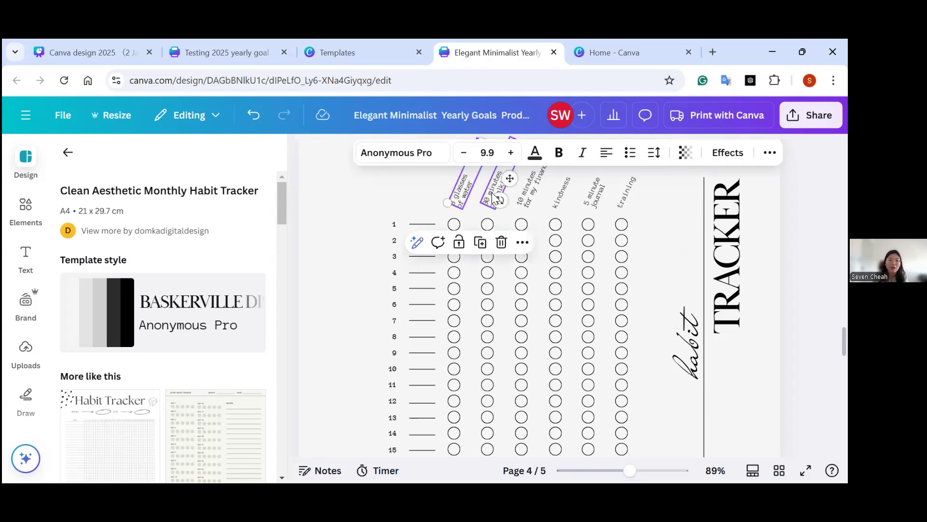
{"action": "left_click", "coordinate": [533, 199]}
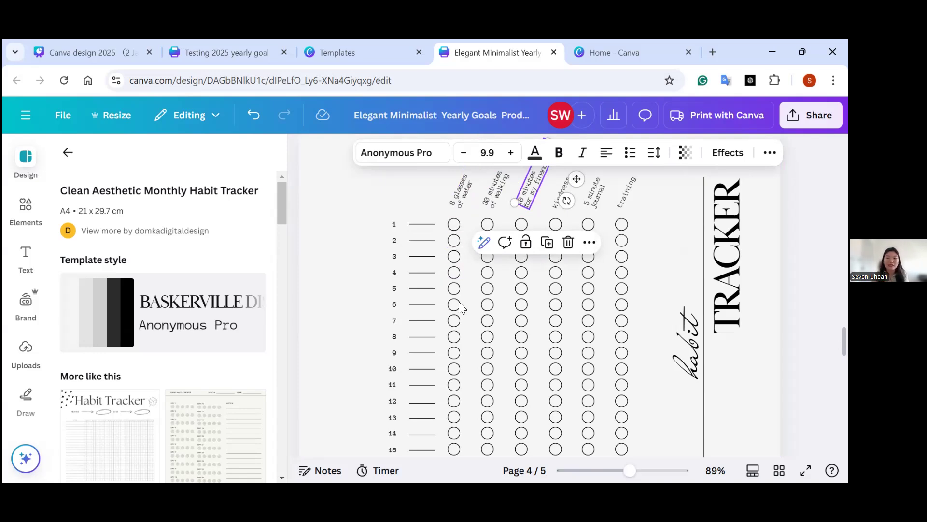
{"action": "scroll", "coordinate": [463, 338], "scroll_direction": "down", "scroll_amount": 3}
{"action": "scroll", "coordinate": [428, 283], "scroll_direction": "up", "scroll_amount": 2}
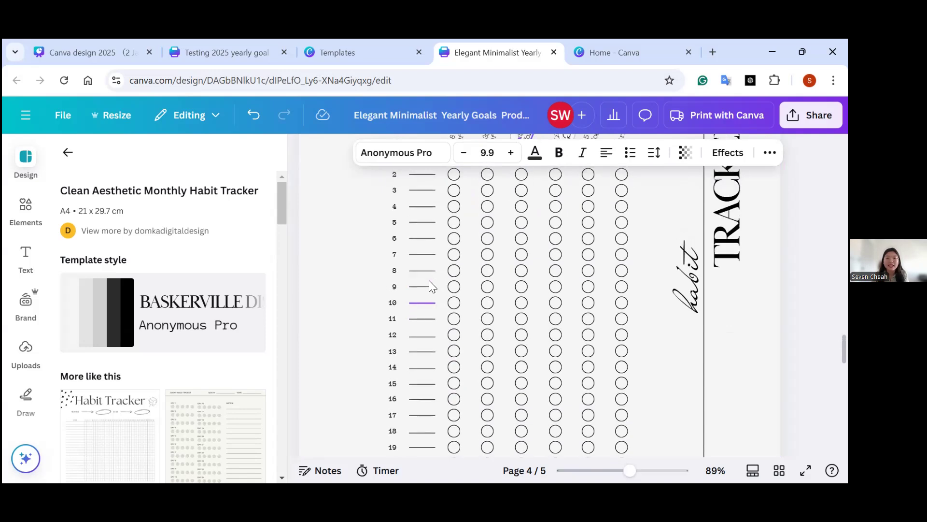
{"action": "left_click", "coordinate": [457, 176]}
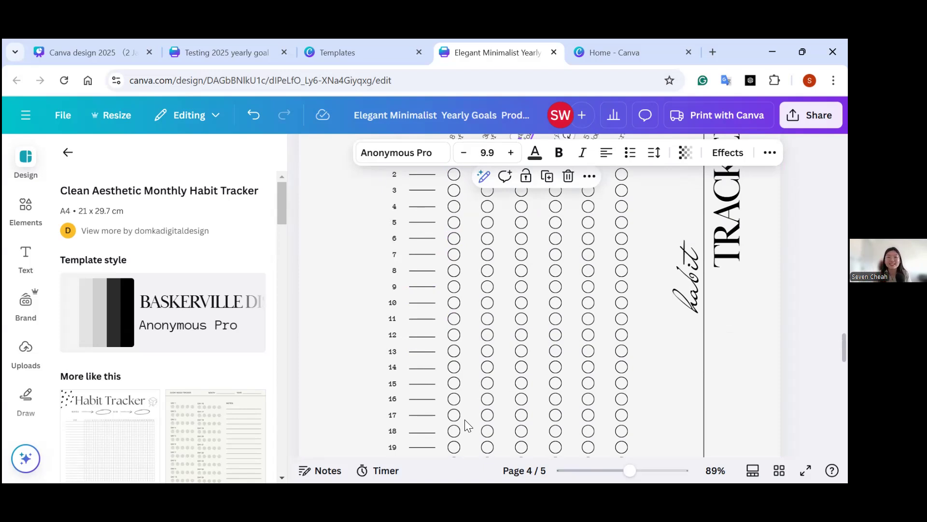
{"action": "scroll", "coordinate": [361, 328], "scroll_direction": "down", "scroll_amount": 2}
{"action": "scroll", "coordinate": [365, 323], "scroll_direction": "up", "scroll_amount": 2}
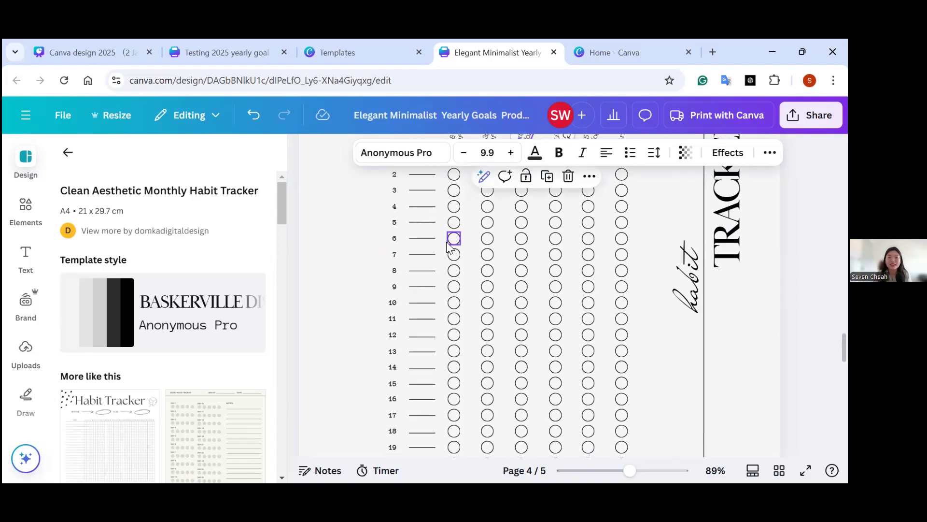
Search the templates for "tick".
{"action": "left_click", "coordinate": [68, 152]}
{"action": "left_click", "coordinate": [115, 162]}
{"action": "key", "text": "ctrl+a"}
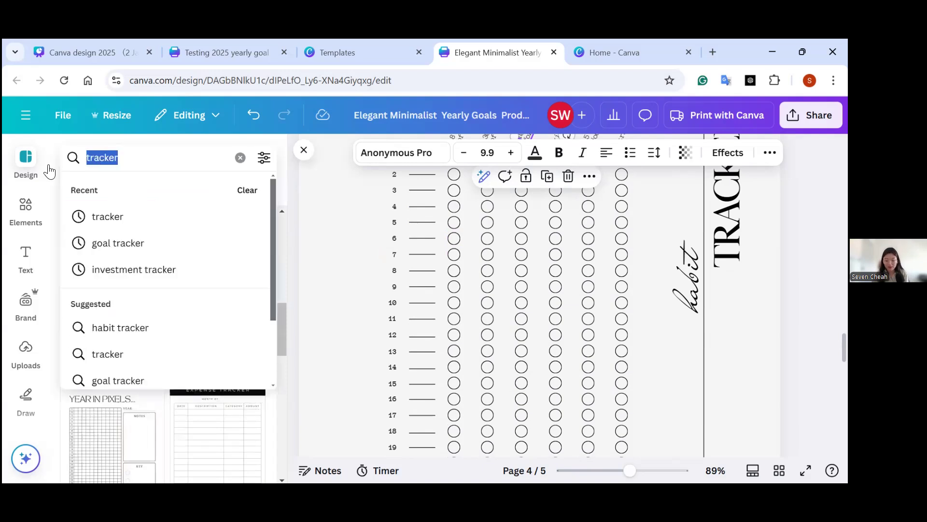
{"action": "type", "text": "tick"}
{"action": "key", "text": "Return"}
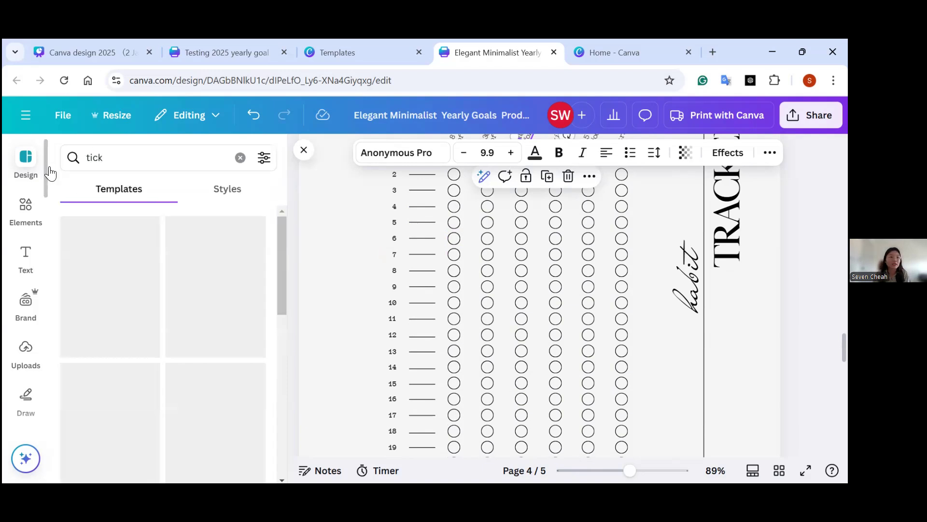
Search the elements library for "tick" in place of the motivation quote search.
{"action": "left_click", "coordinate": [36, 212]}
{"action": "left_click", "coordinate": [137, 158]}
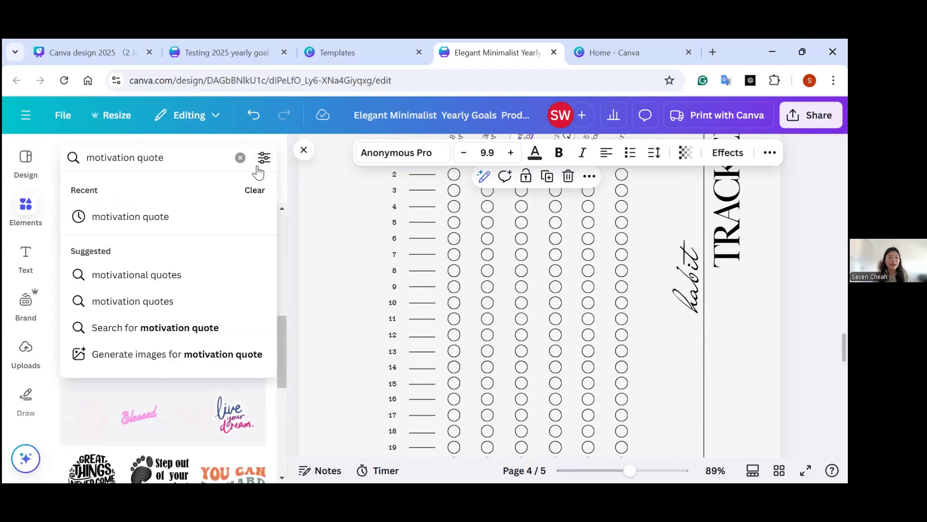
{"action": "left_click", "coordinate": [241, 162]}
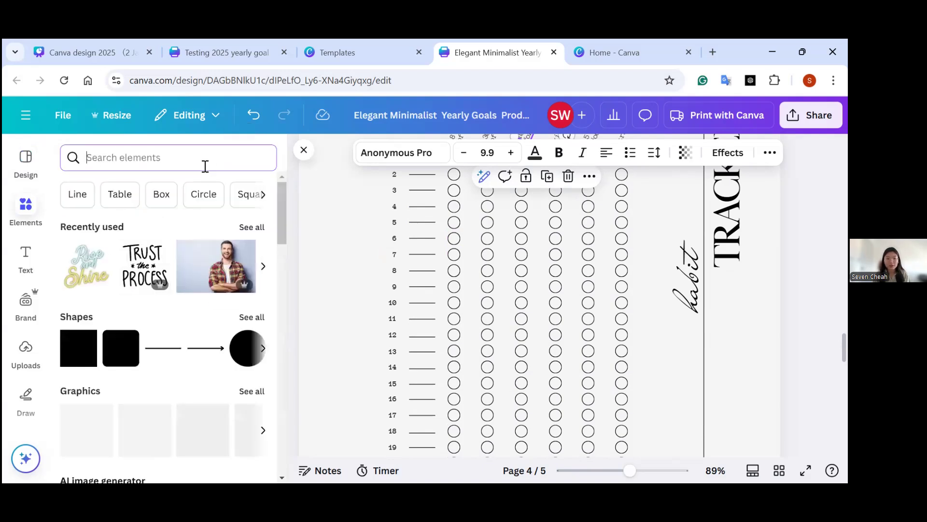
{"action": "type", "text": "tick"}
{"action": "left_click", "coordinate": [159, 211]}
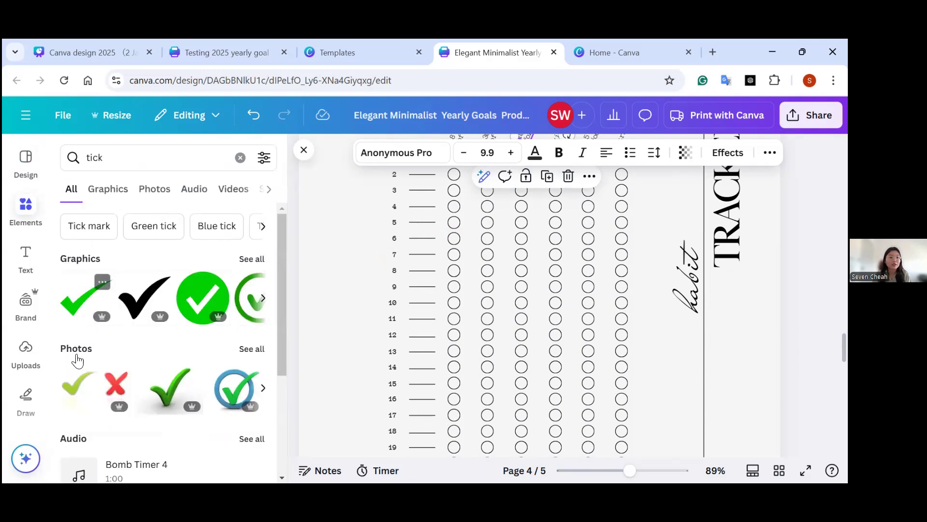
Try the plain green tick on the habit tracker page, then replace it with the round green check badge from the full graphics results.
{"action": "left_click", "coordinate": [67, 301]}
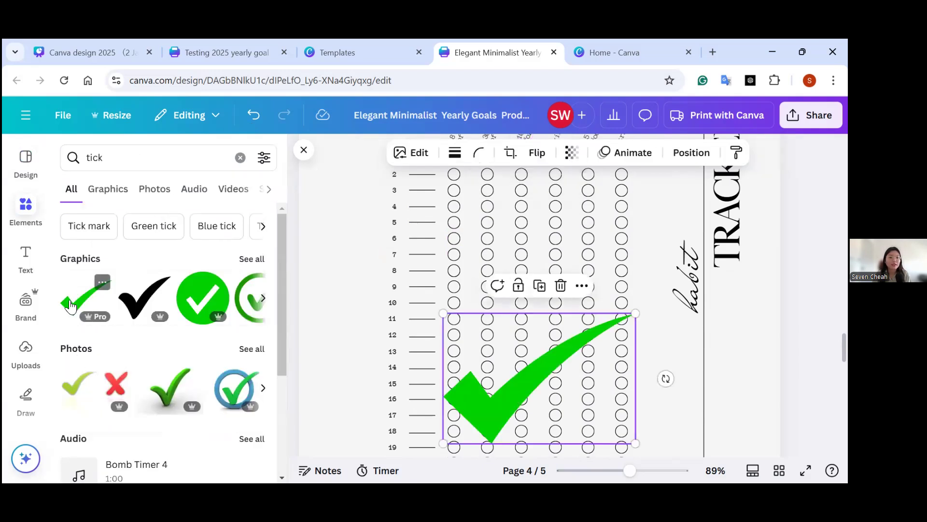
{"action": "key", "text": "Delete"}
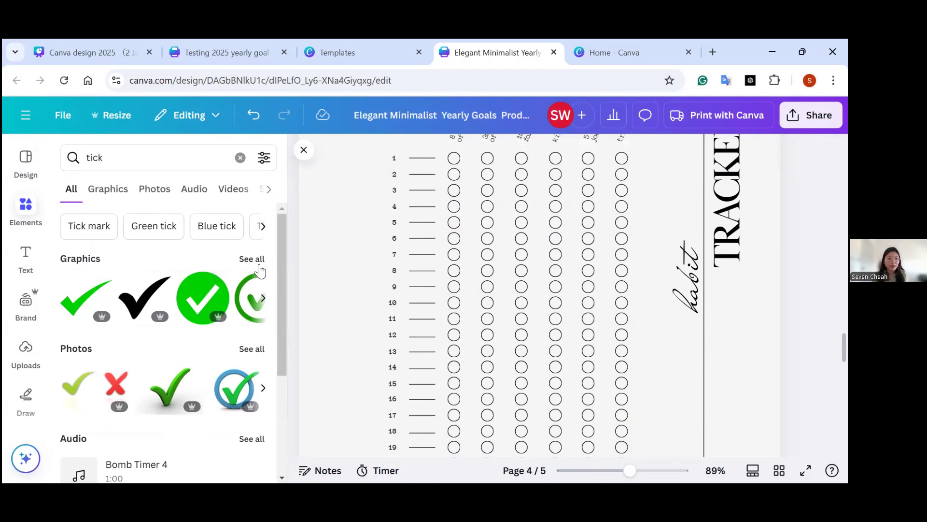
{"action": "left_click", "coordinate": [252, 259]}
{"action": "scroll", "coordinate": [276, 295], "scroll_direction": "down", "scroll_amount": 3}
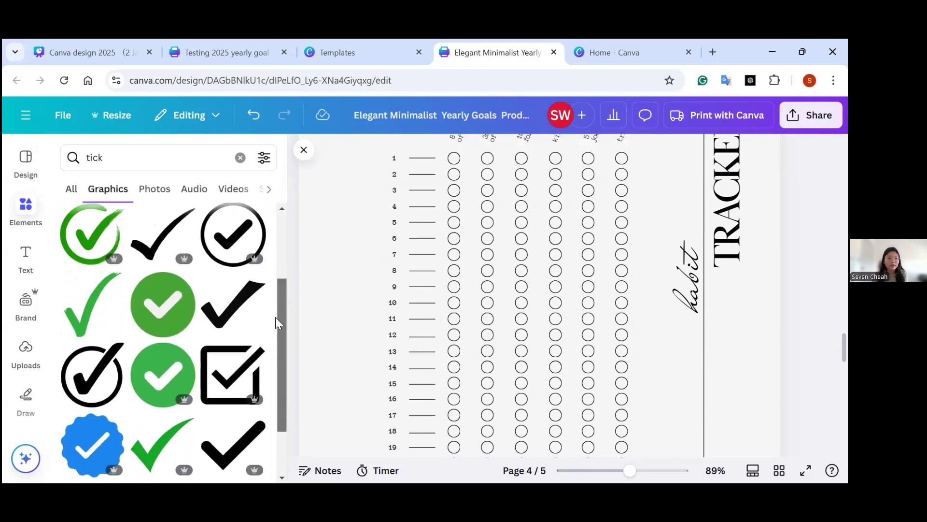
{"action": "left_click", "coordinate": [163, 300]}
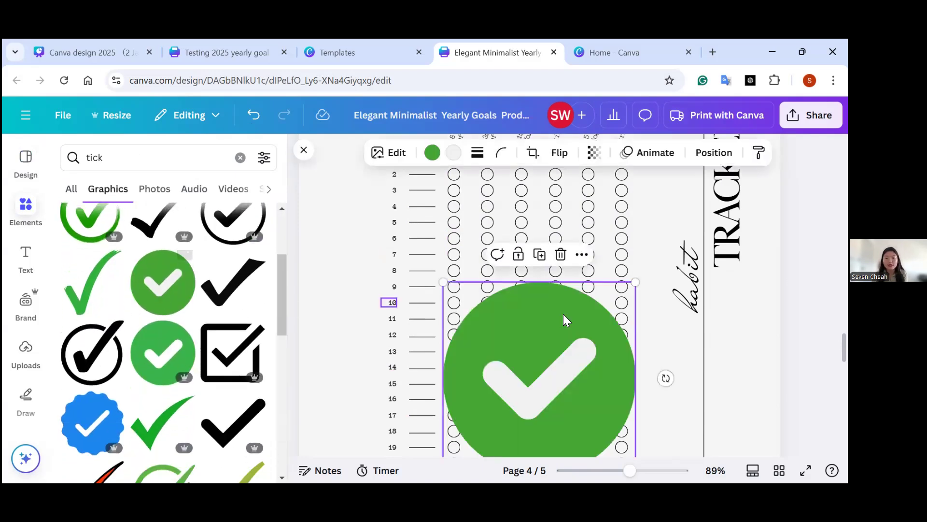
Shrink the green check badge to circle size and place it over the day 1 circle in the "8 glasses of water" column.
{"action": "left_click_drag", "start_coordinate": [542, 366], "coordinate": [508, 291]}
{"action": "left_click_drag", "start_coordinate": [588, 366], "coordinate": [443, 255]}
{"action": "scroll", "coordinate": [423, 231], "scroll_direction": "up", "scroll_amount": 3}
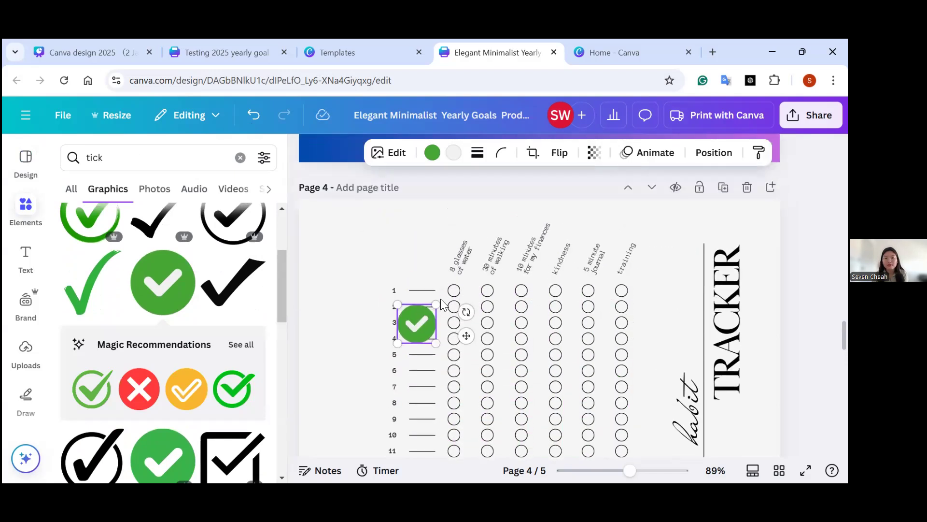
{"action": "left_click_drag", "start_coordinate": [437, 343], "coordinate": [410, 325]}
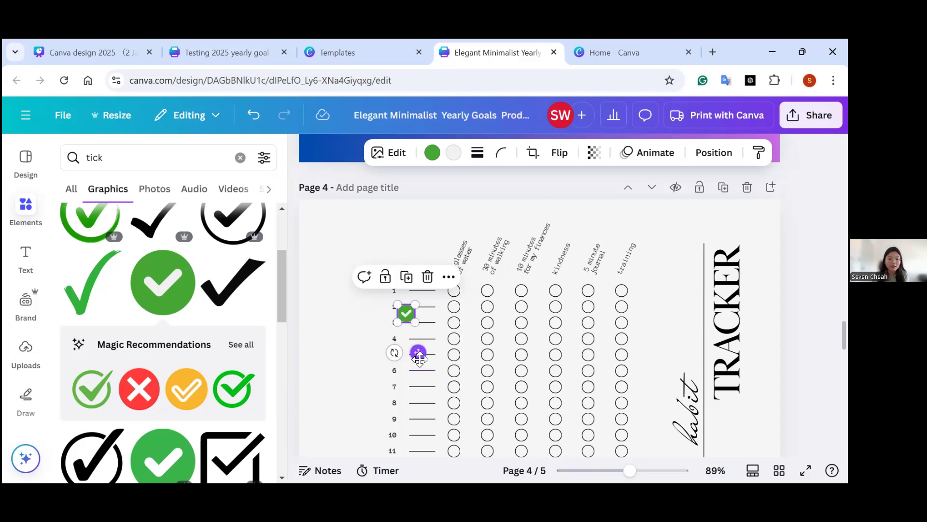
{"action": "left_click_drag", "start_coordinate": [418, 352], "coordinate": [467, 334]}
{"action": "left_click_drag", "start_coordinate": [632, 471], "coordinate": [654, 470]}
{"action": "mouse_move", "coordinate": [434, 278]}
{"action": "left_mouse_down"}
{"action": "mouse_move", "coordinate": [603, 272]}
{"action": "mouse_move", "coordinate": [421, 279]}
{"action": "left_mouse_up"}
Delete the habit tracker page and the cream-coloured monthly saving challenge page at the end of the design.
{"action": "left_click_drag", "start_coordinate": [656, 472], "coordinate": [565, 470]}
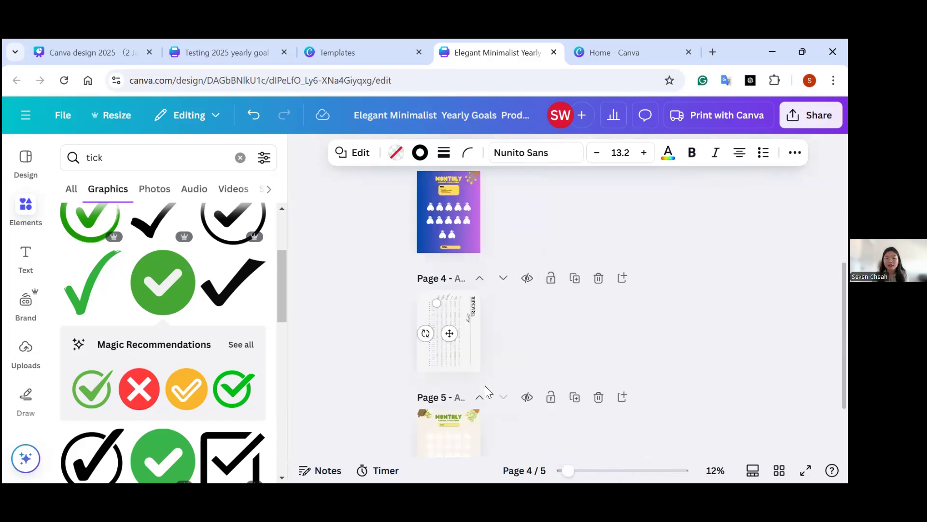
{"action": "left_click", "coordinate": [439, 346]}
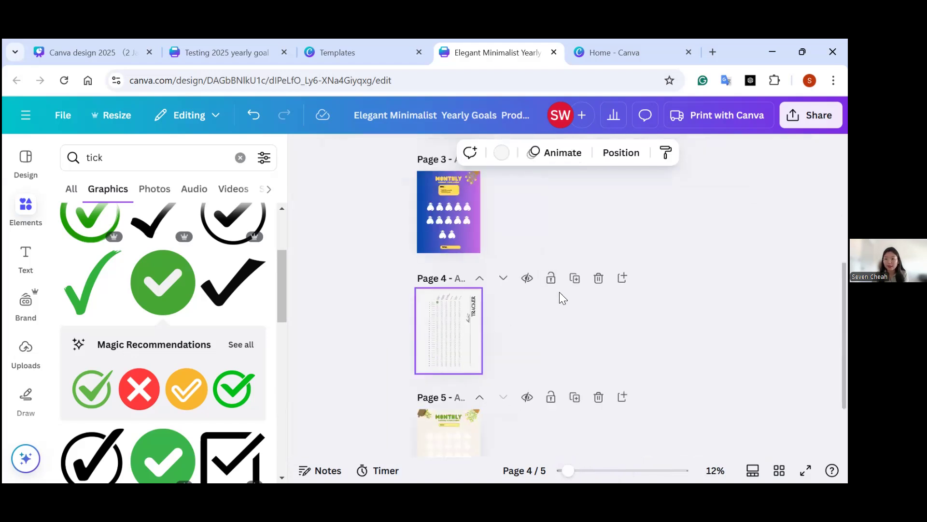
{"action": "left_click", "coordinate": [598, 277]}
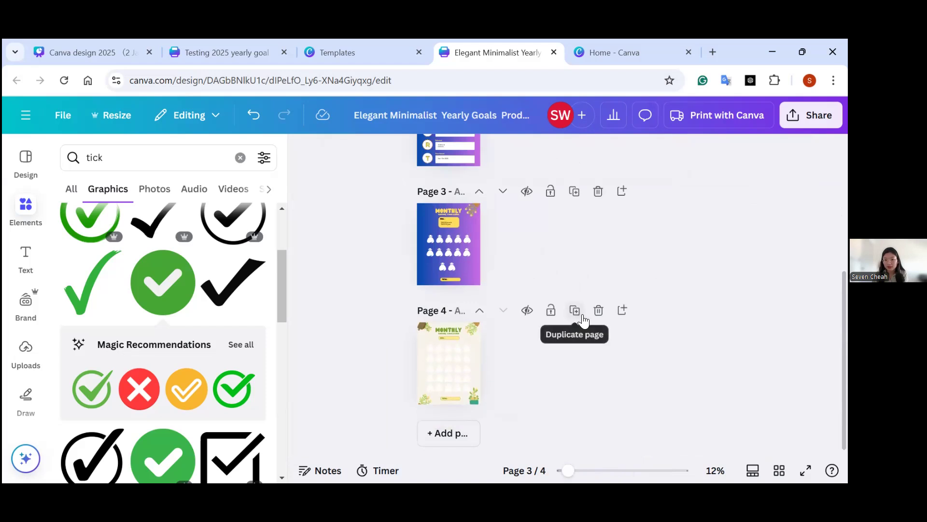
{"action": "left_click", "coordinate": [599, 310]}
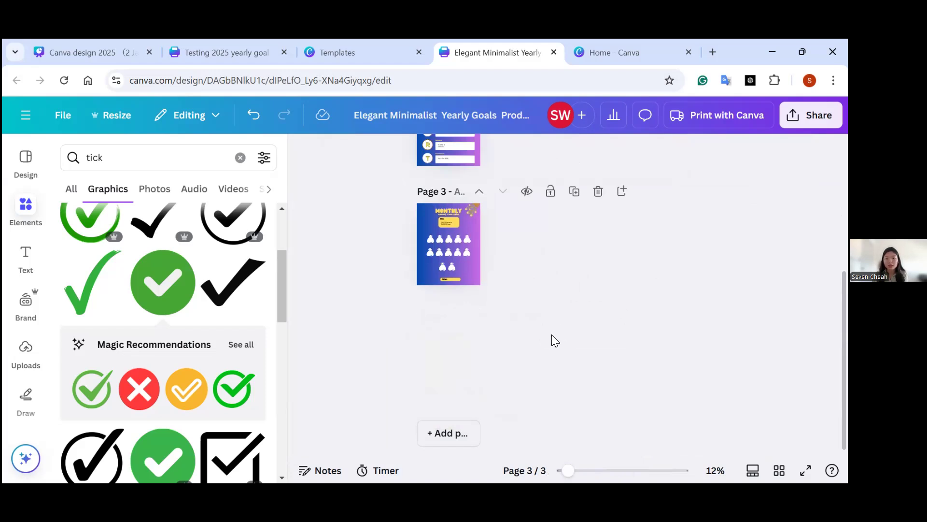
Review the listed goals on the Yearly Goals 2025 page and the SMART entries written for the RICHHHH goal on page 2.
{"action": "scroll", "coordinate": [551, 338], "scroll_direction": "up", "scroll_amount": 5}
{"action": "scroll", "coordinate": [541, 471], "scroll_direction": "up", "scroll_amount": 5, "text": "ctrl"}
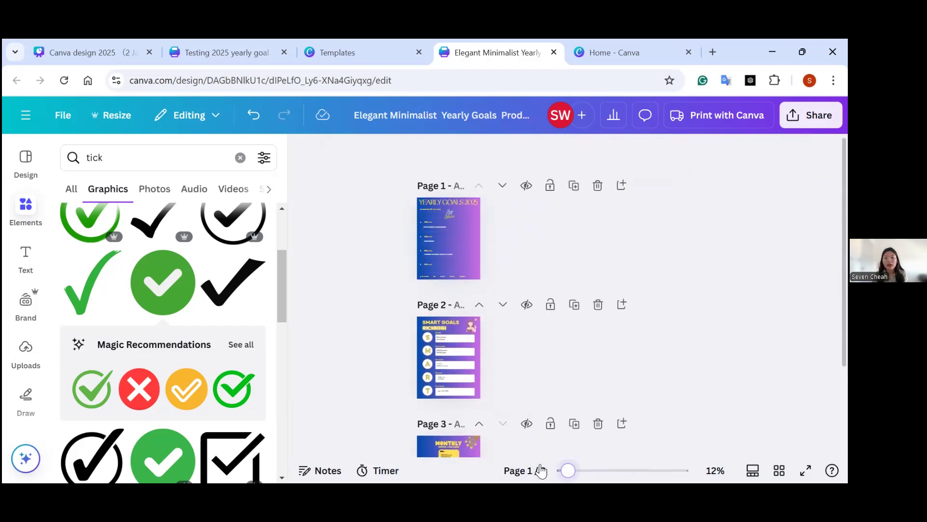
{"action": "scroll", "coordinate": [540, 471], "scroll_direction": "up", "scroll_amount": 4, "text": "ctrl"}
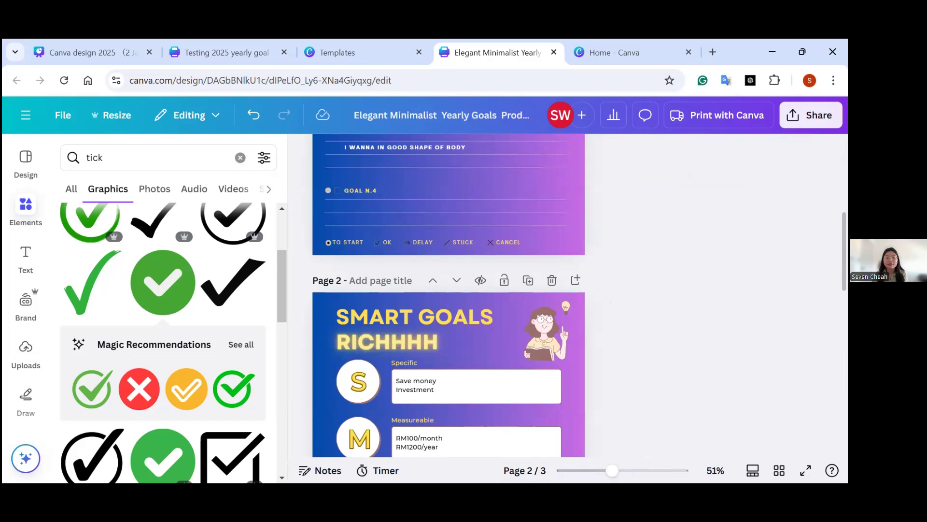
{"action": "scroll", "coordinate": [688, 201], "scroll_direction": "up", "scroll_amount": 5}
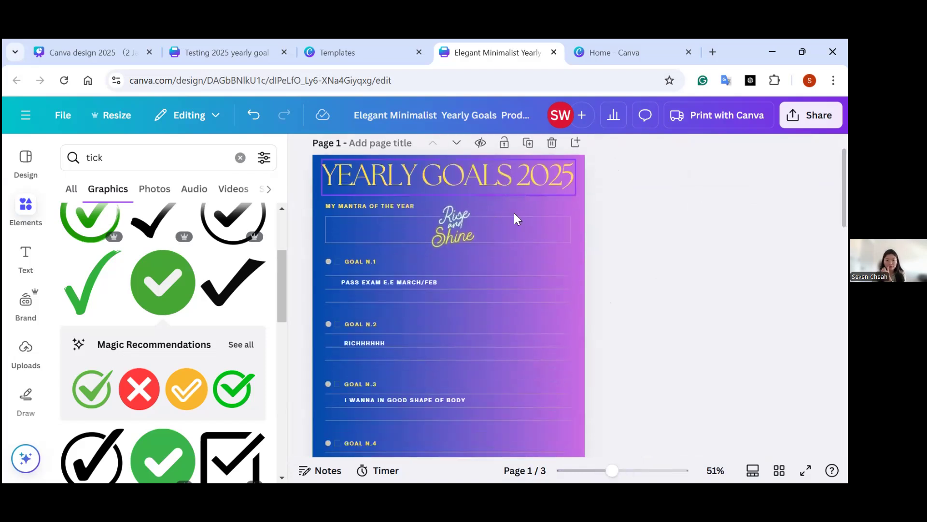
{"action": "scroll", "coordinate": [486, 312], "scroll_direction": "down", "scroll_amount": 2}
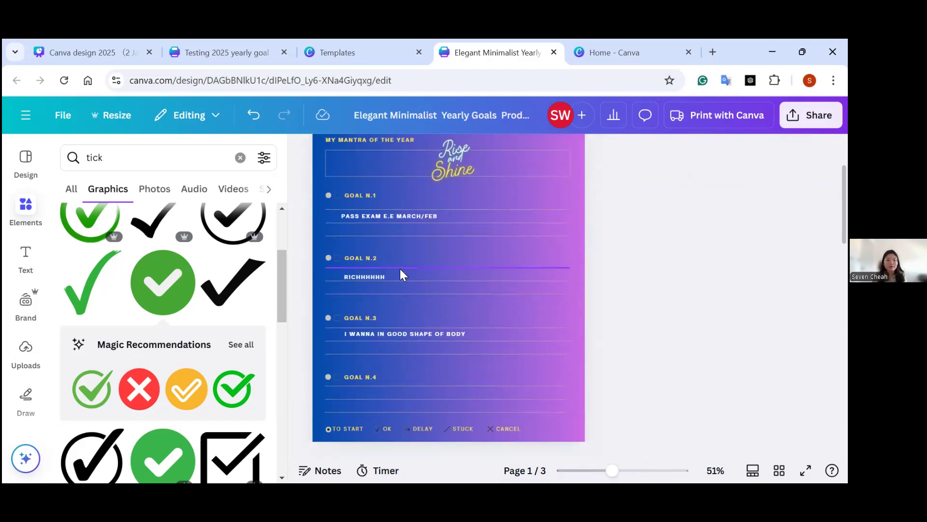
{"action": "left_click", "coordinate": [383, 275]}
{"action": "scroll", "coordinate": [344, 274], "scroll_direction": "down", "scroll_amount": 10}
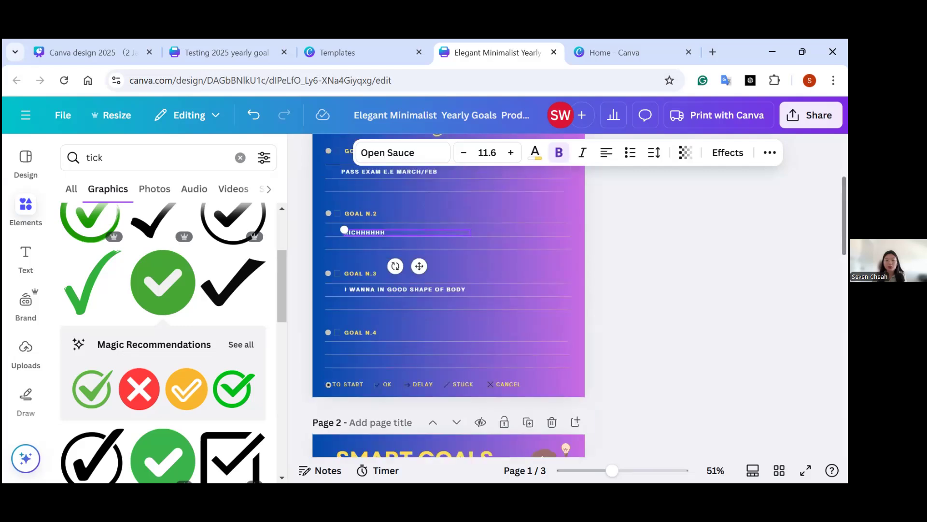
{"action": "scroll", "coordinate": [448, 296], "scroll_direction": "up", "scroll_amount": 1}
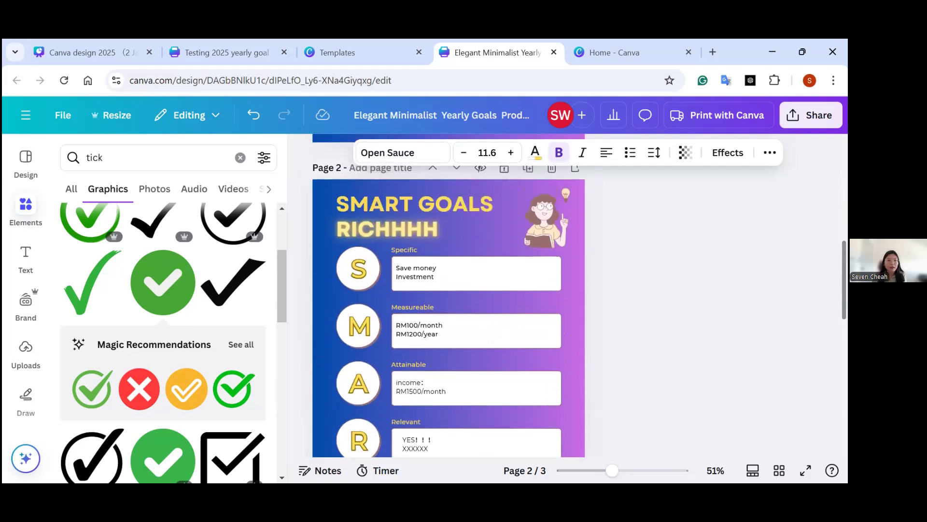
{"action": "scroll", "coordinate": [448, 296], "scroll_direction": "down", "scroll_amount": 2}
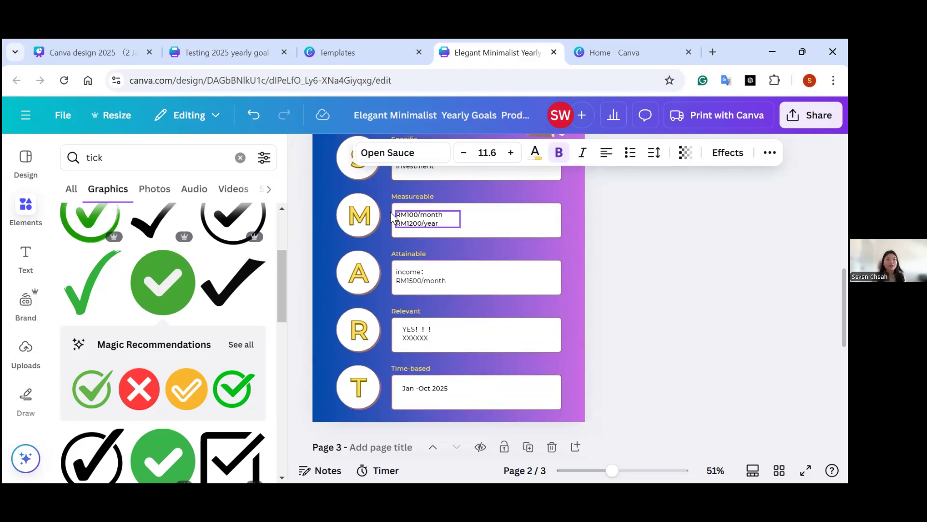
{"action": "left_click", "coordinate": [318, 201]}
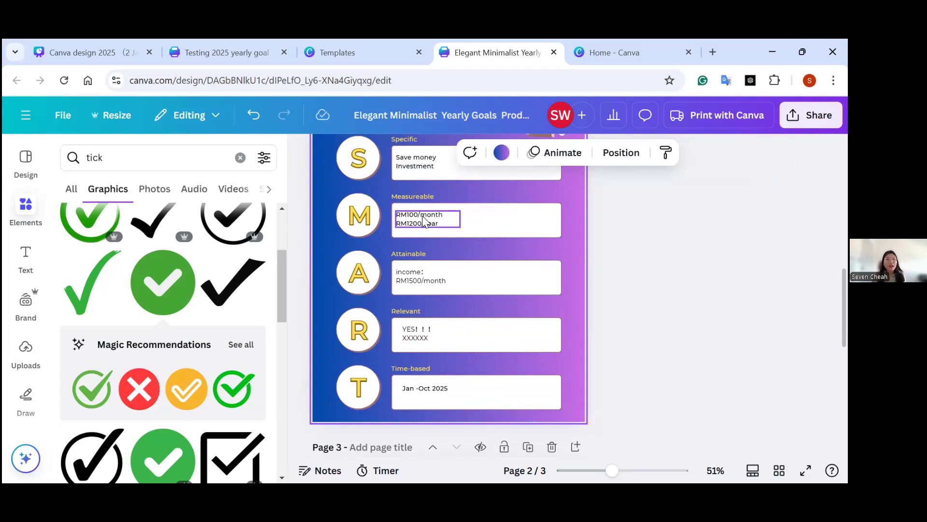
Duplicate the SMART Goals page and delete the "Save money" line from the Specific box of the copy on page 3.
{"action": "scroll", "coordinate": [412, 226], "scroll_direction": "up", "scroll_amount": 3}
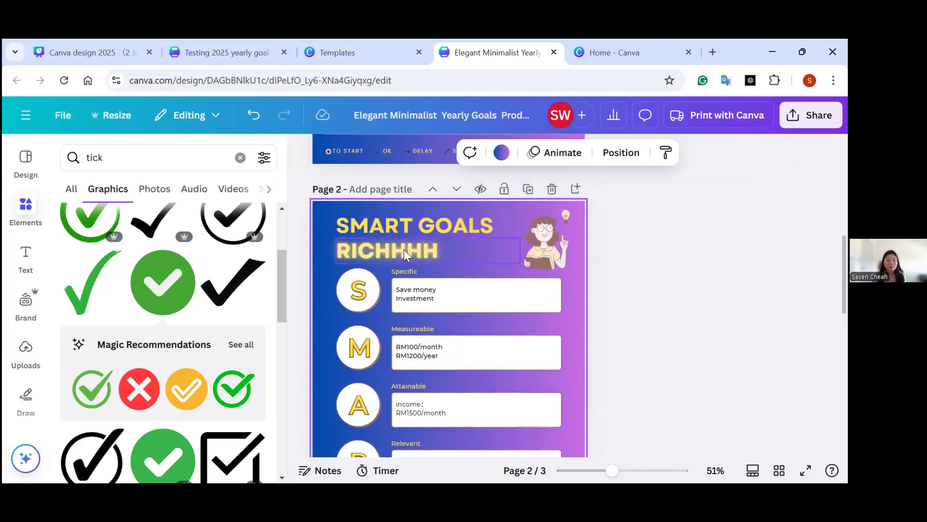
{"action": "left_click", "coordinate": [528, 189]}
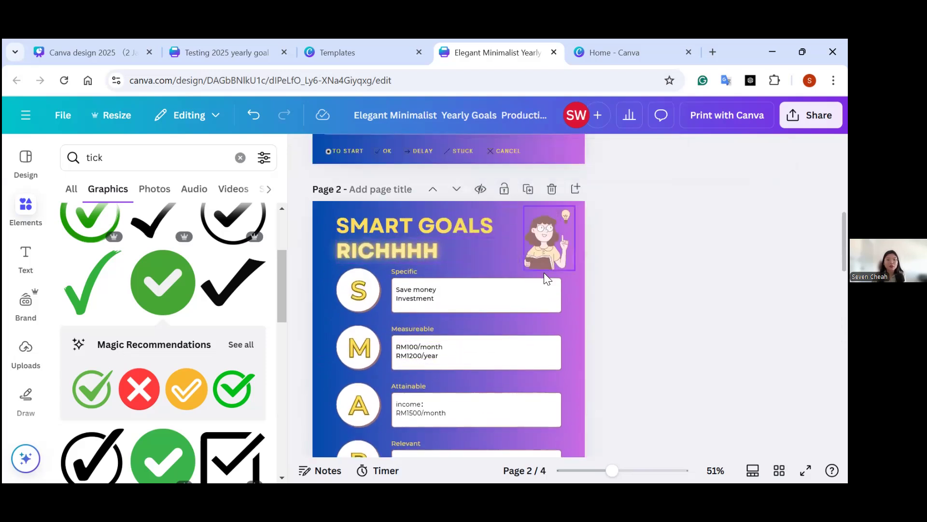
{"action": "double_click", "coordinate": [441, 293]}
{"action": "left_click", "coordinate": [441, 293]}
{"action": "key", "text": "shift+Home"}
{"action": "key", "text": "BackSpace"}
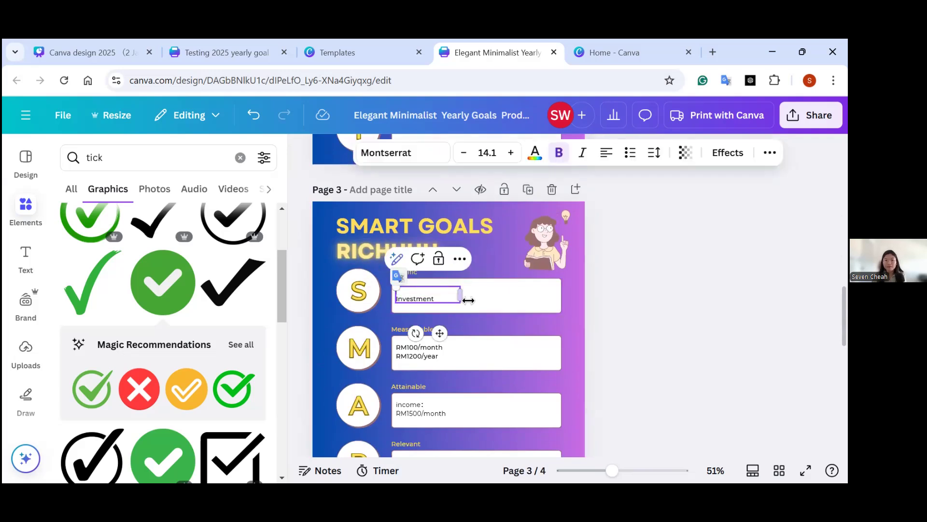
{"action": "left_click", "coordinate": [525, 310]}
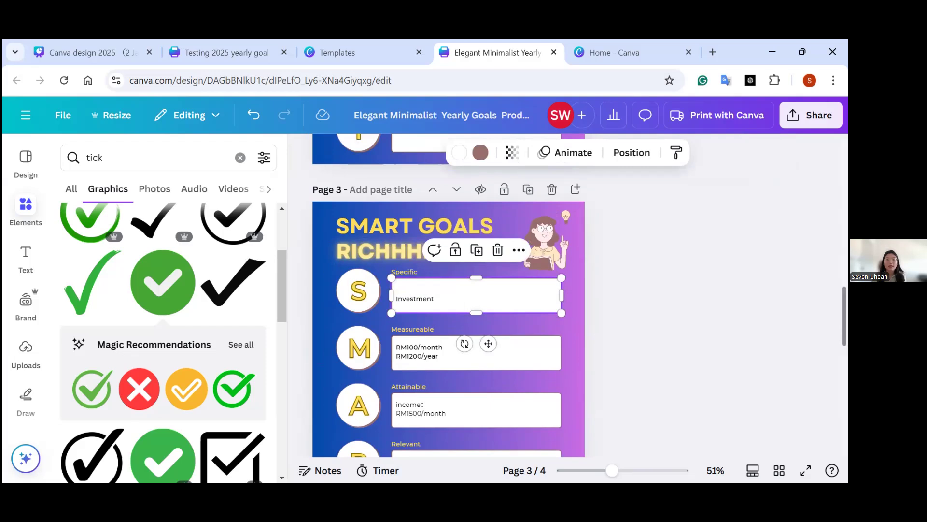
Compare the two SMART Goals pages with the third yearly goal, and examine the monthly saving challenge page that follows them.
{"action": "scroll", "coordinate": [448, 294], "scroll_direction": "up", "scroll_amount": 1}
{"action": "scroll", "coordinate": [448, 295], "scroll_direction": "down", "scroll_amount": 2}
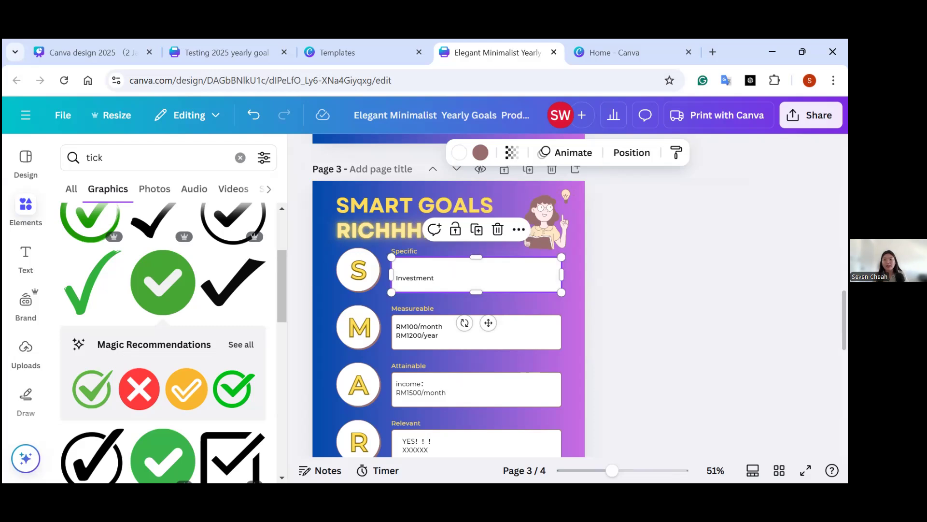
{"action": "scroll", "coordinate": [448, 295], "scroll_direction": "down", "scroll_amount": 2}
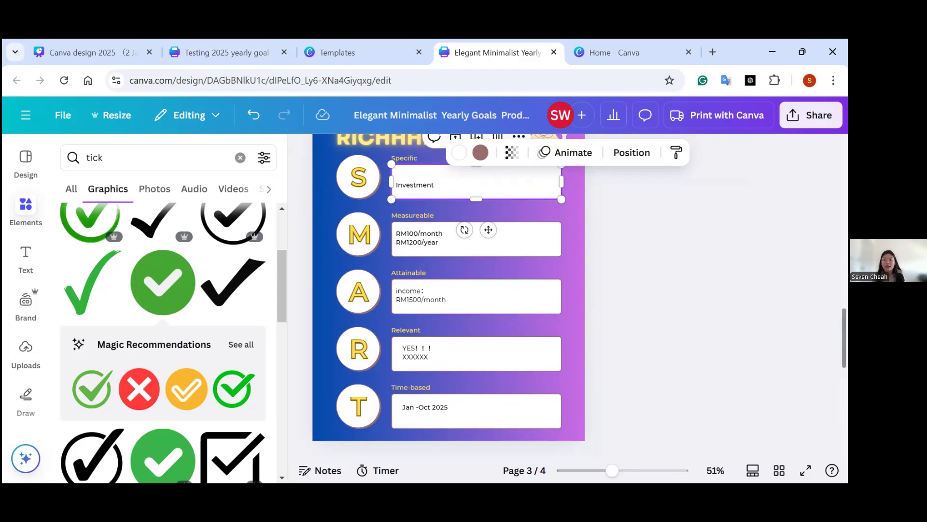
{"action": "scroll", "coordinate": [467, 319], "scroll_direction": "up", "scroll_amount": 3}
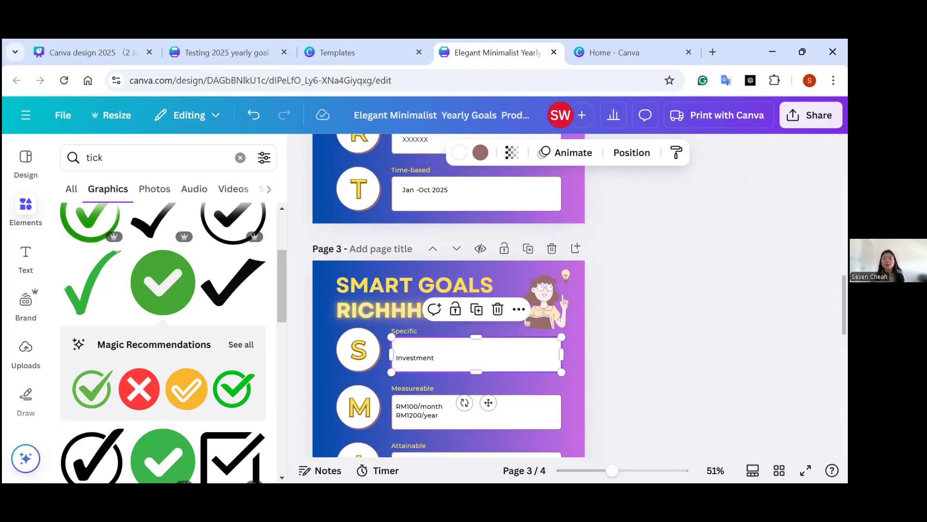
{"action": "scroll", "coordinate": [448, 319], "scroll_direction": "down", "scroll_amount": 3}
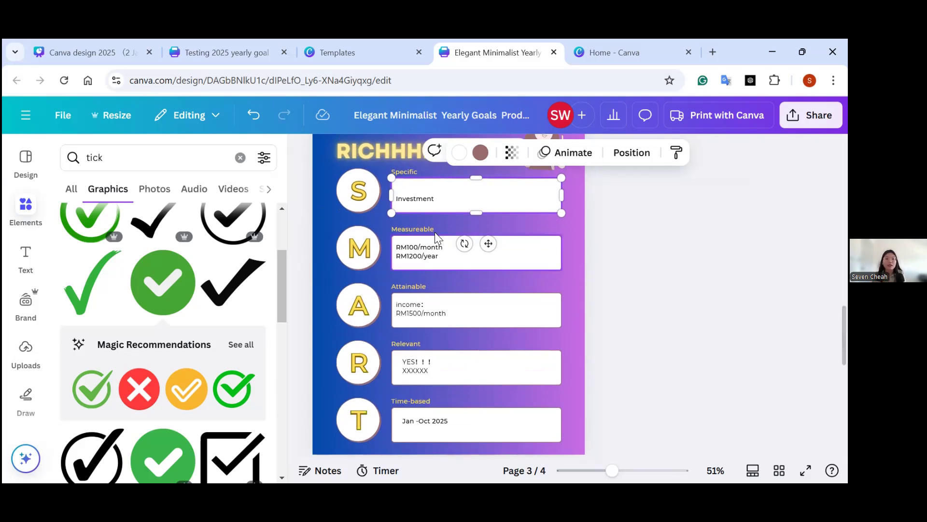
{"action": "scroll", "coordinate": [439, 201], "scroll_direction": "up", "scroll_amount": 10}
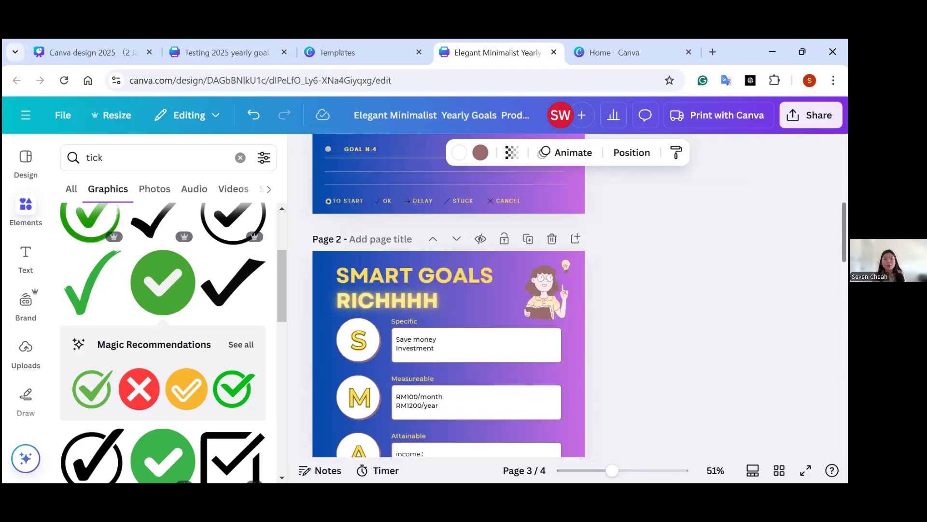
{"action": "left_click", "coordinate": [439, 202]}
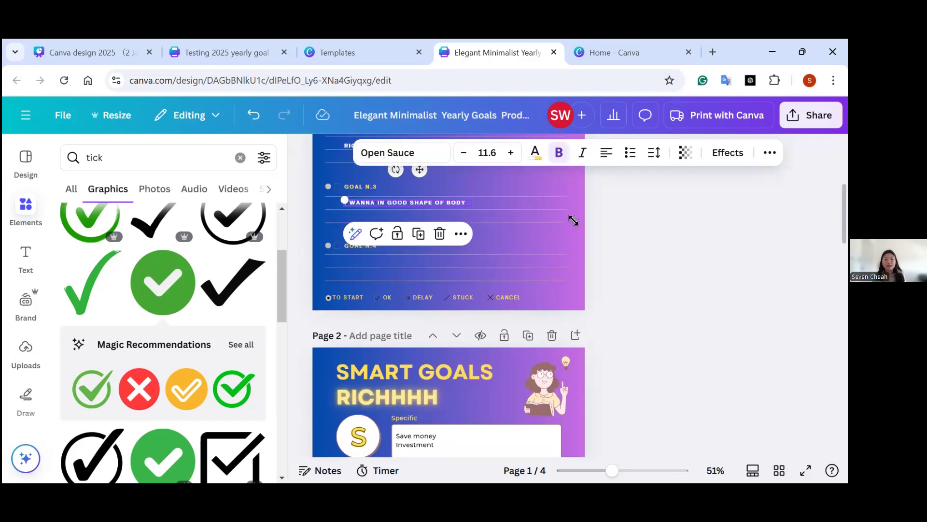
{"action": "scroll", "coordinate": [676, 266], "scroll_direction": "down", "scroll_amount": 5}
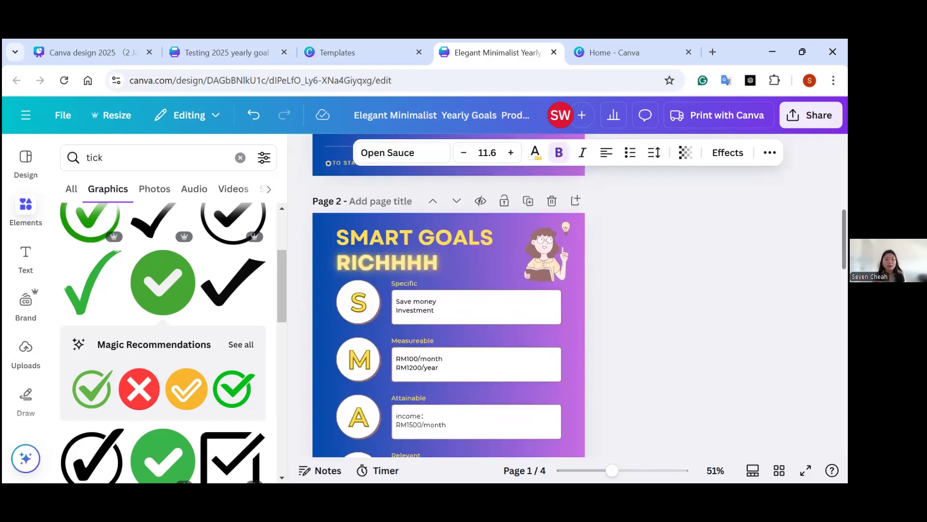
{"action": "left_click", "coordinate": [440, 322]}
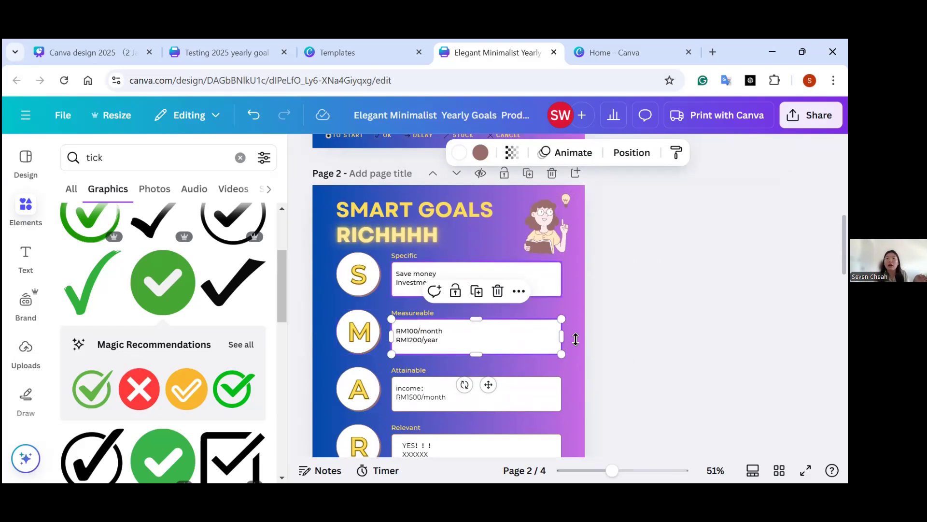
{"action": "scroll", "coordinate": [448, 295], "scroll_direction": "down", "scroll_amount": 15}
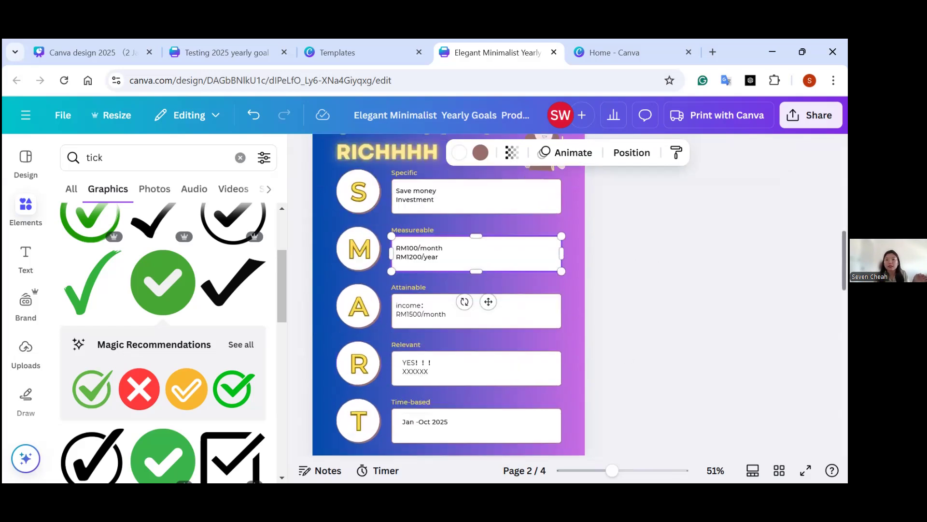
{"action": "scroll", "coordinate": [549, 289], "scroll_direction": "down", "scroll_amount": 4}
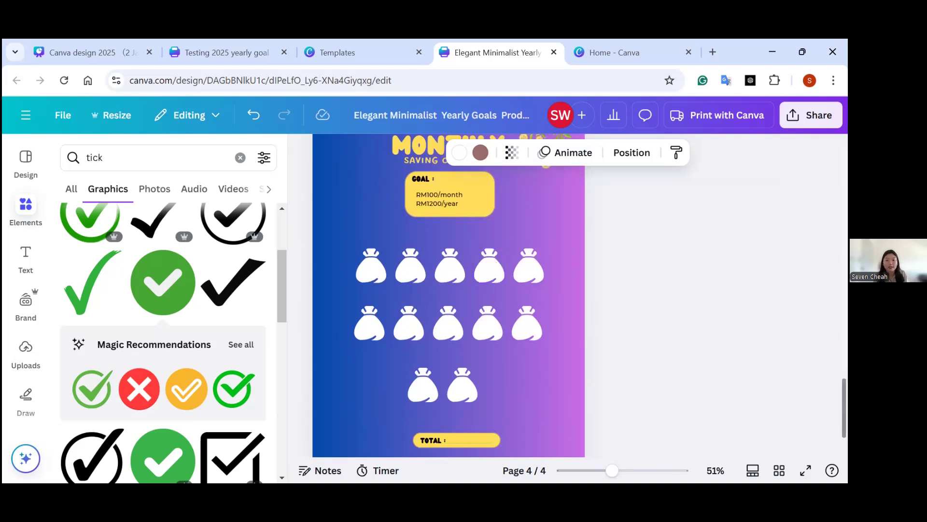
Return to the Yearly Goals 2025 page and select the "Rise and Shine" graphic in the mantra section.
{"action": "scroll", "coordinate": [481, 264], "scroll_direction": "up", "scroll_amount": 2}
{"action": "scroll", "coordinate": [448, 295], "scroll_direction": "up", "scroll_amount": 15}
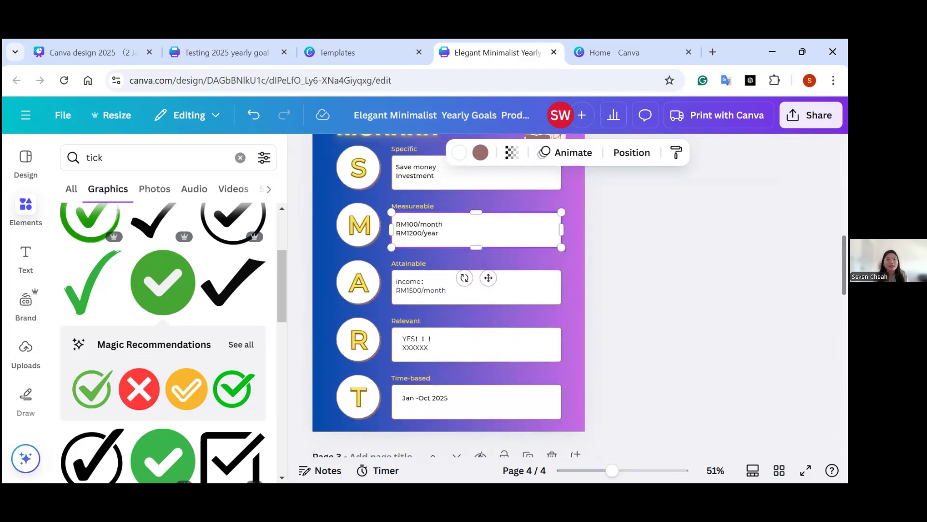
{"action": "scroll", "coordinate": [453, 270], "scroll_direction": "up", "scroll_amount": 10}
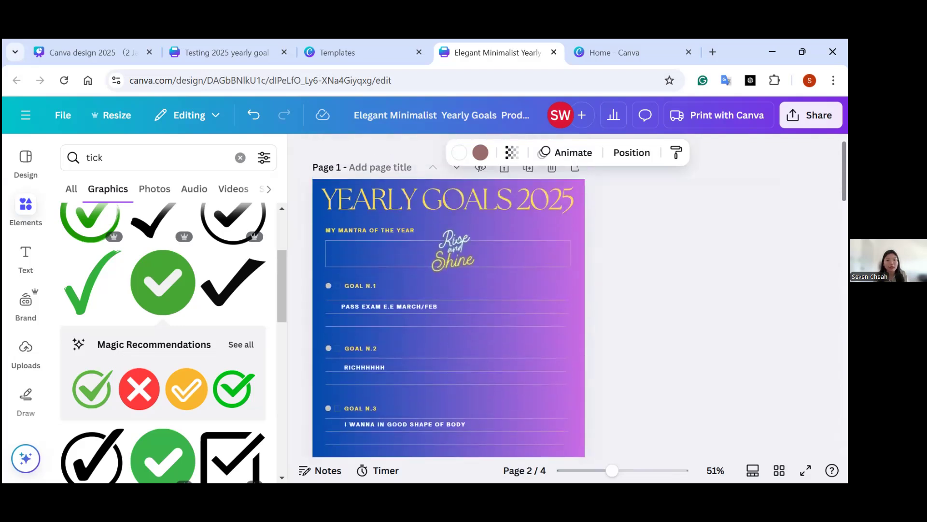
{"action": "left_click", "coordinate": [452, 270]}
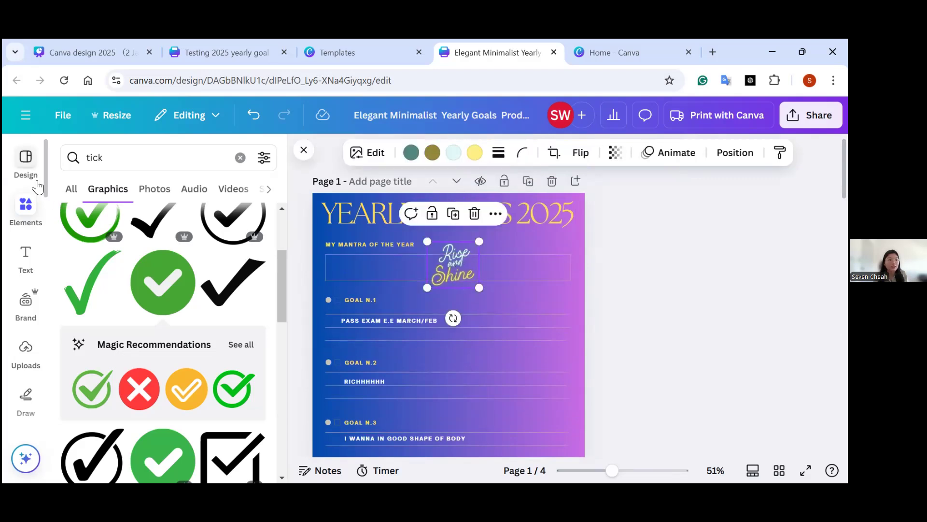
Search the design templates for "quote" and narrow the search to the "Inspirational quote" suggestion.
{"action": "left_click", "coordinate": [27, 167]}
{"action": "left_click", "coordinate": [102, 159]}
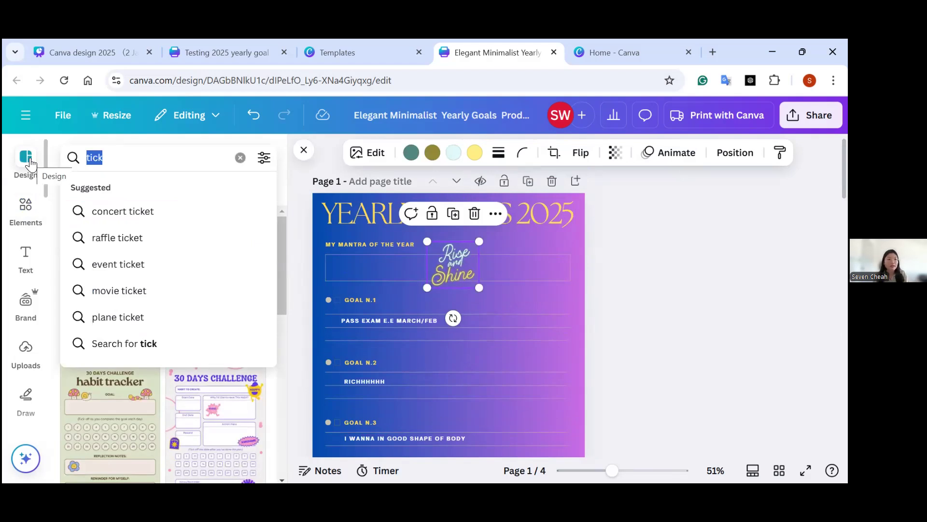
{"action": "type", "text": "quote"}
{"action": "key", "text": "Return"}
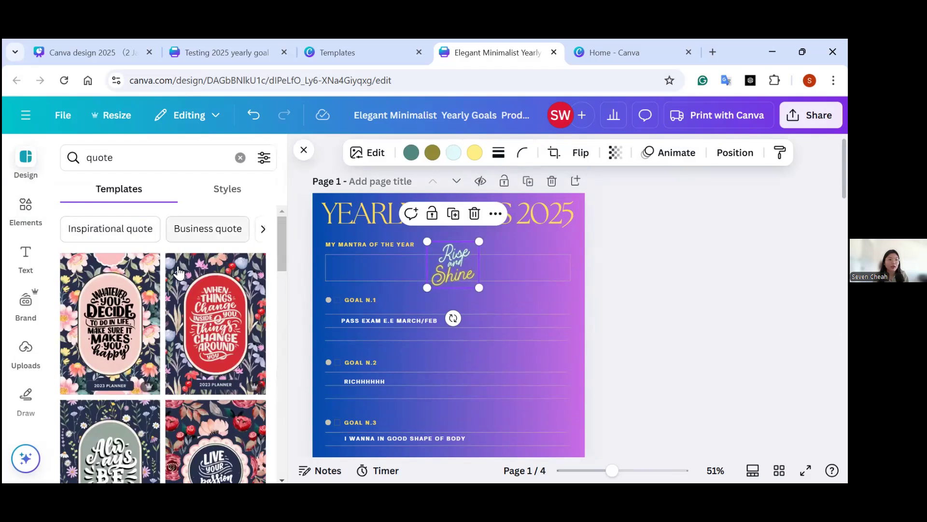
{"action": "left_click", "coordinate": [129, 233]}
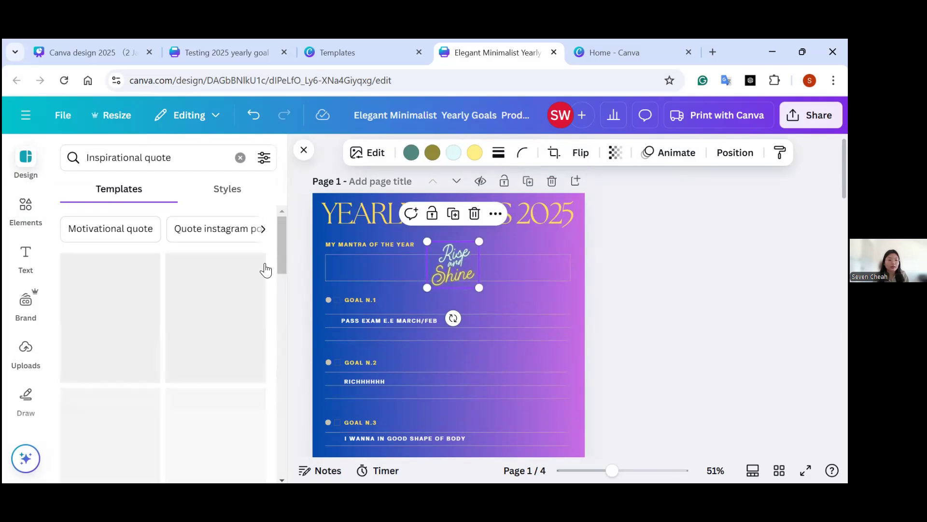
Browse the related quote categories and look through the inspirational quote templates for mantra ideas.
{"action": "left_click", "coordinate": [264, 229]}
{"action": "left_click", "coordinate": [263, 229]}
{"action": "left_click", "coordinate": [264, 229]}
{"action": "left_click", "coordinate": [263, 229]}
{"action": "left_click_drag", "start_coordinate": [279, 264], "coordinate": [278, 316]}
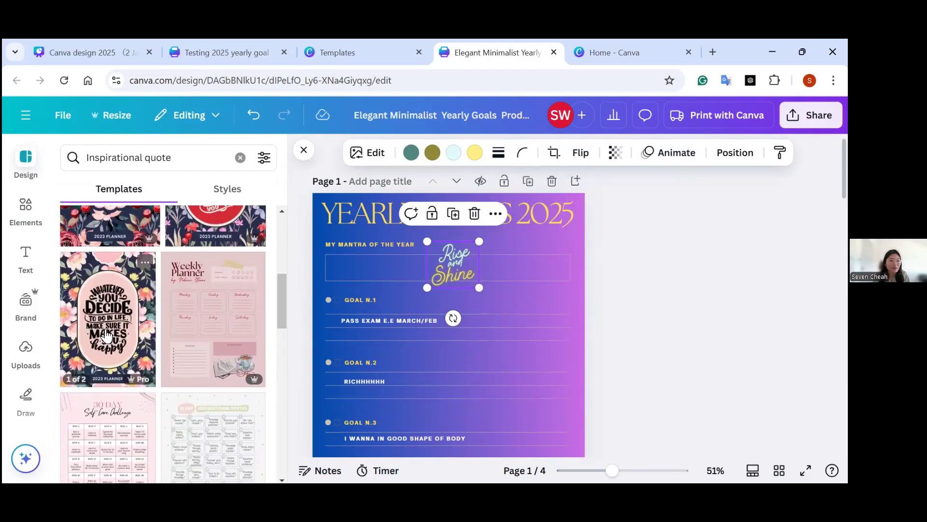
{"action": "left_click_drag", "start_coordinate": [281, 288], "coordinate": [280, 311]}
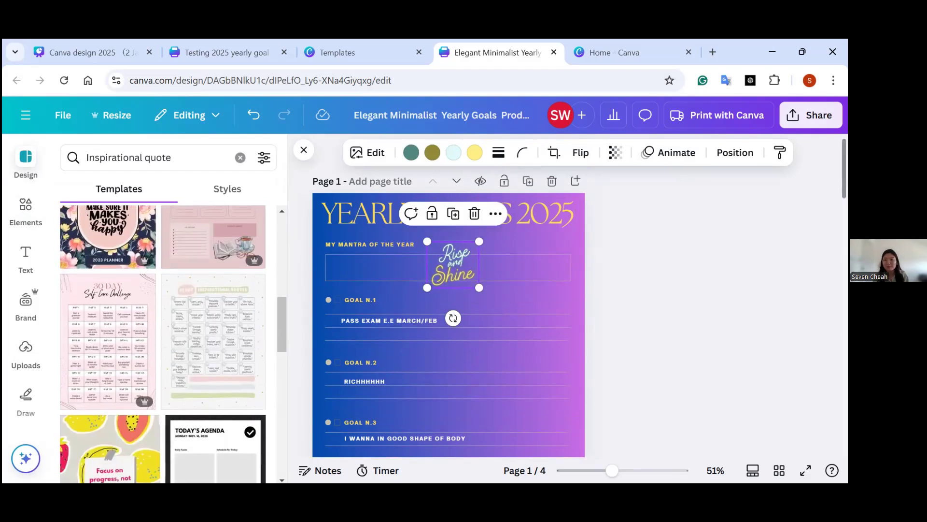
Look over the SMART Goals pages, and switch to the "Canva design 2025 (2 Jan 2025)" presentation to show its closing slide on page 7.
{"action": "scroll", "coordinate": [733, 277], "scroll_direction": "down", "scroll_amount": 5}
{"action": "scroll", "coordinate": [733, 277], "scroll_direction": "down", "scroll_amount": 5}
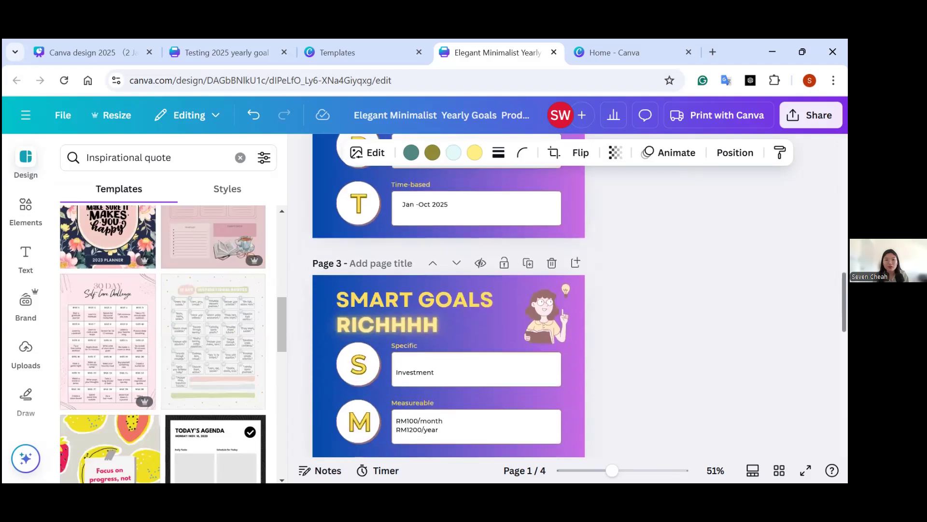
{"action": "left_click", "coordinate": [119, 48]}
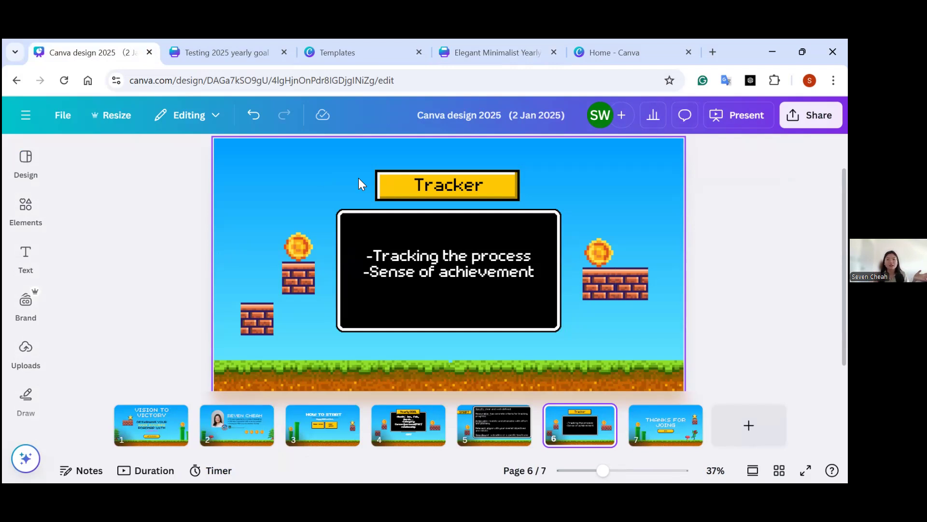
{"action": "left_click", "coordinate": [653, 422]}
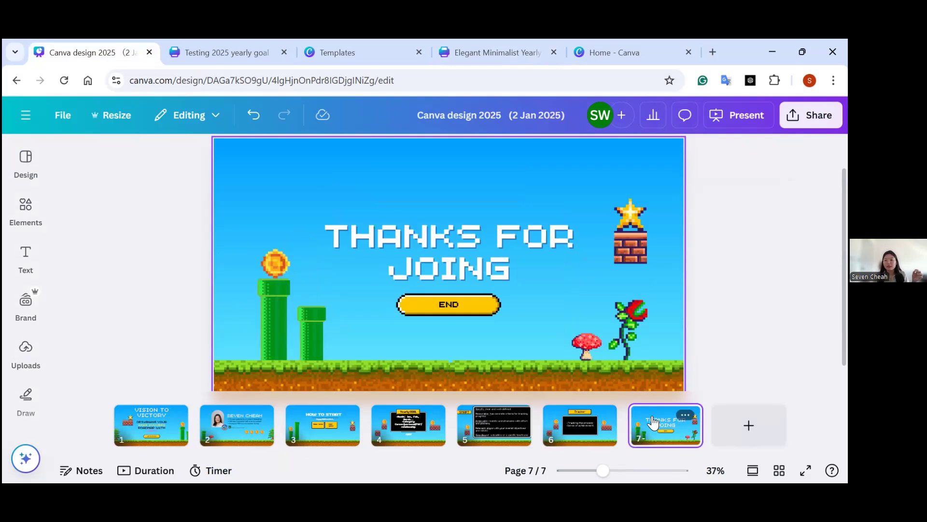